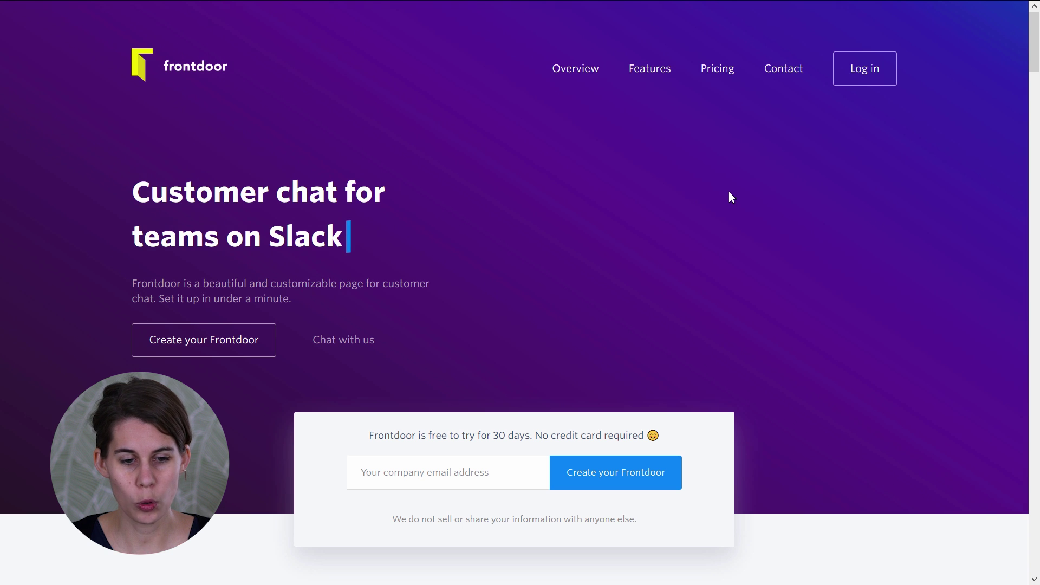
Examine the layout and content sections of the Frontdoor homepage and the Yoga Studio landing page
scroll(569, 144, "down", 4)
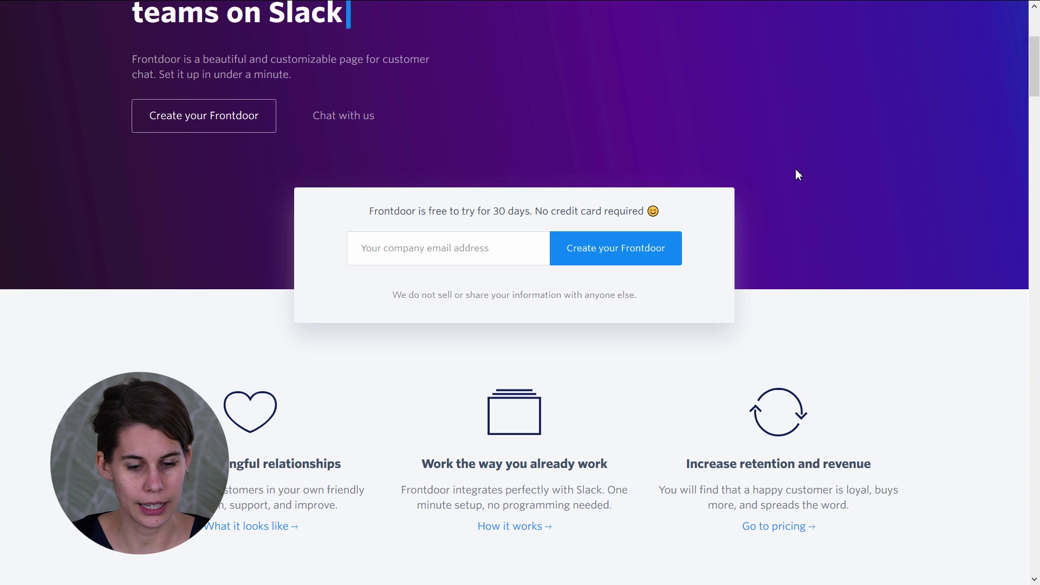
scroll(796, 170, "down", 20)
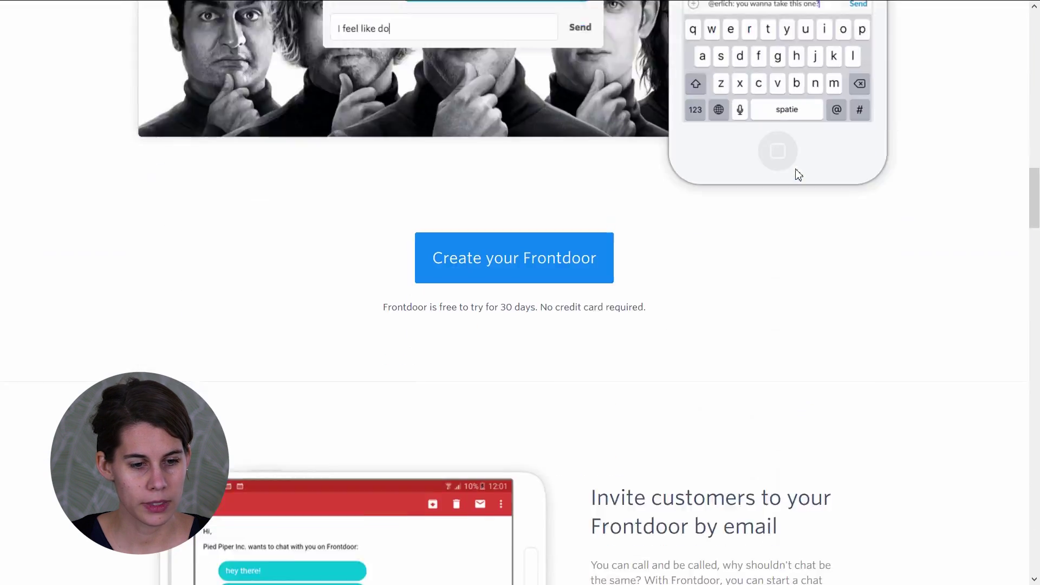
scroll(798, 174, "down", 10)
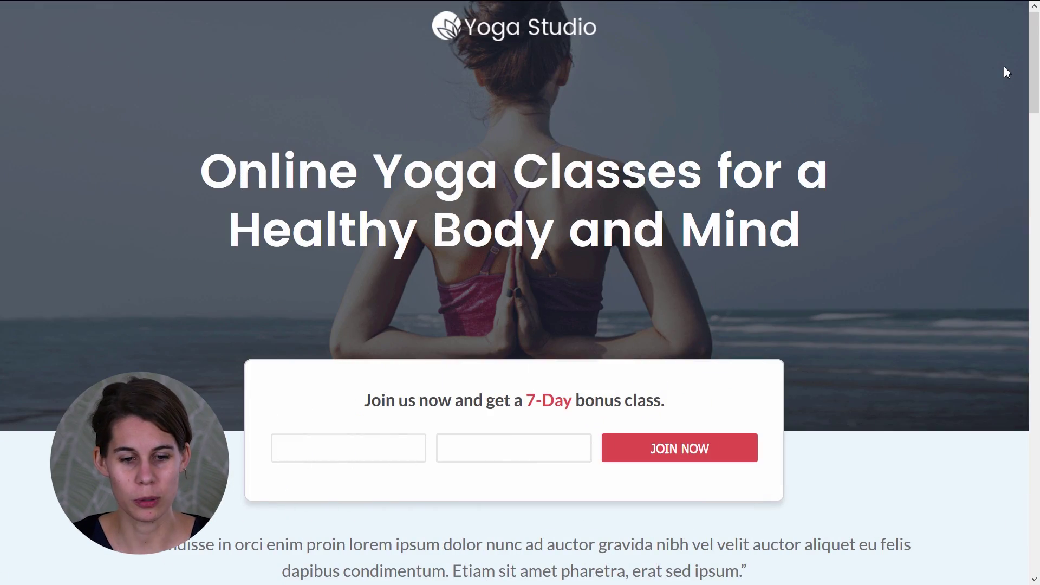
scroll(1004, 69, "down", 4)
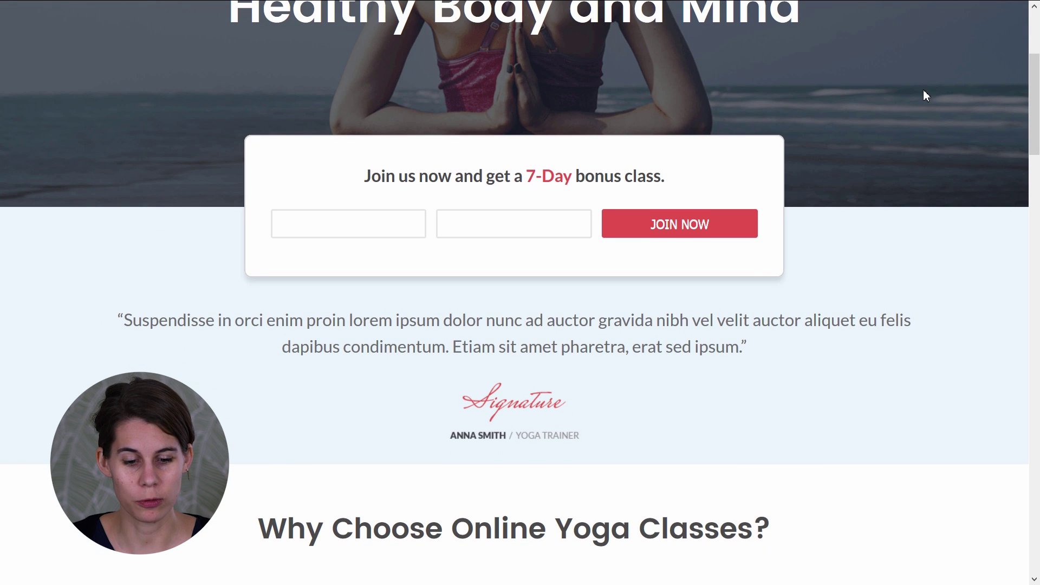
scroll(925, 95, "down", 8)
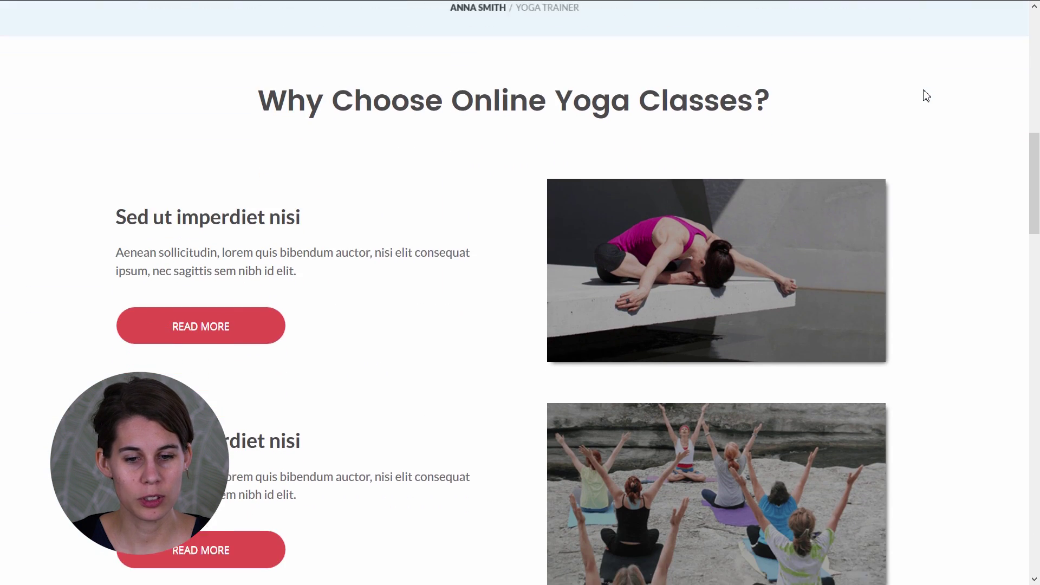
scroll(925, 96, "down", 2)
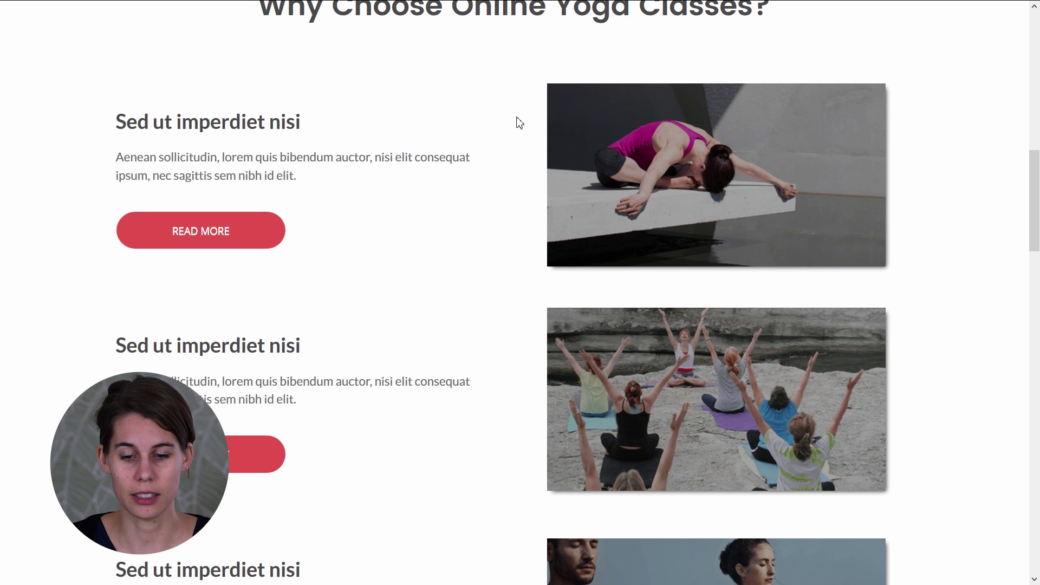
scroll(515, 120, "down", 18)
scroll(520, 123, "down", 3)
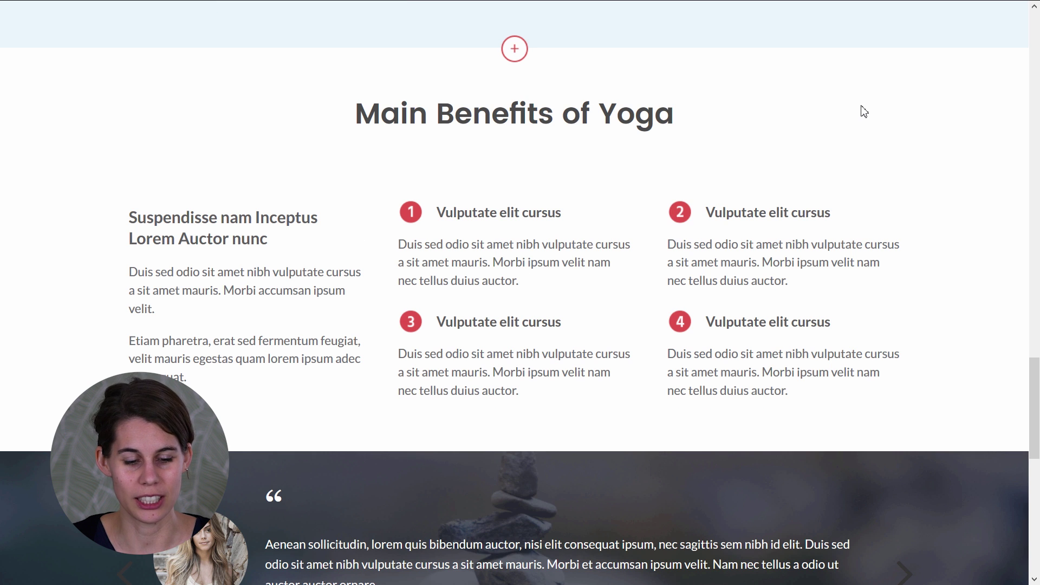
scroll(862, 108, "down", 3)
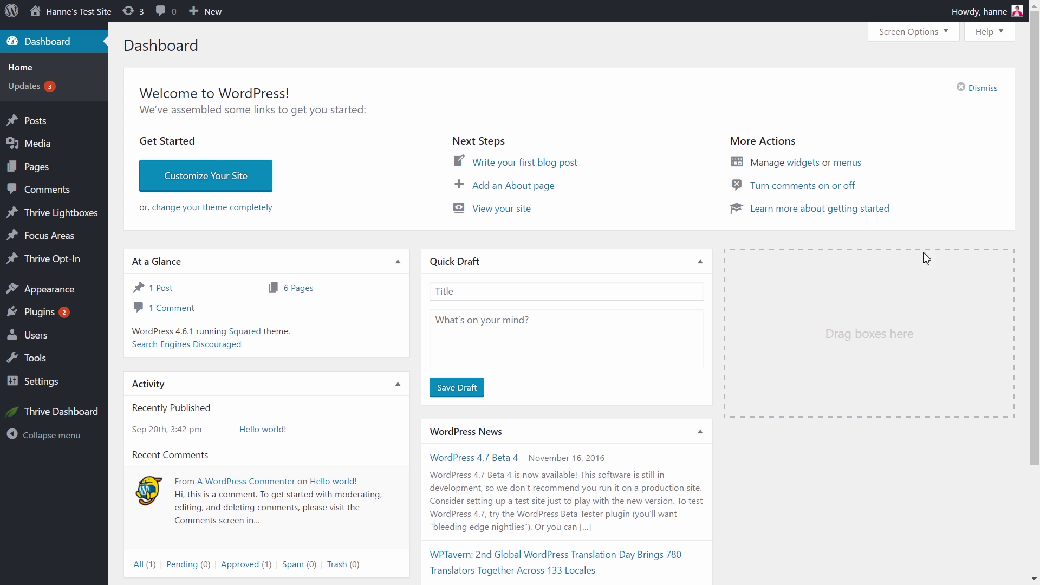
Create a new WordPress page titled "Yoga Landing Page From Scratch" and save it as a draft
mouse_move(38, 166)
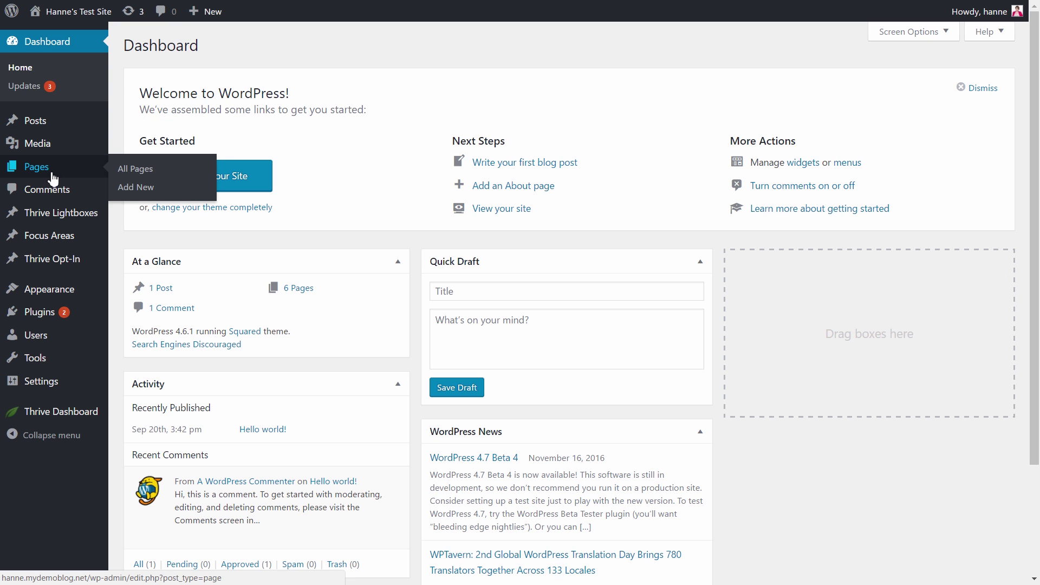
left_click(142, 187)
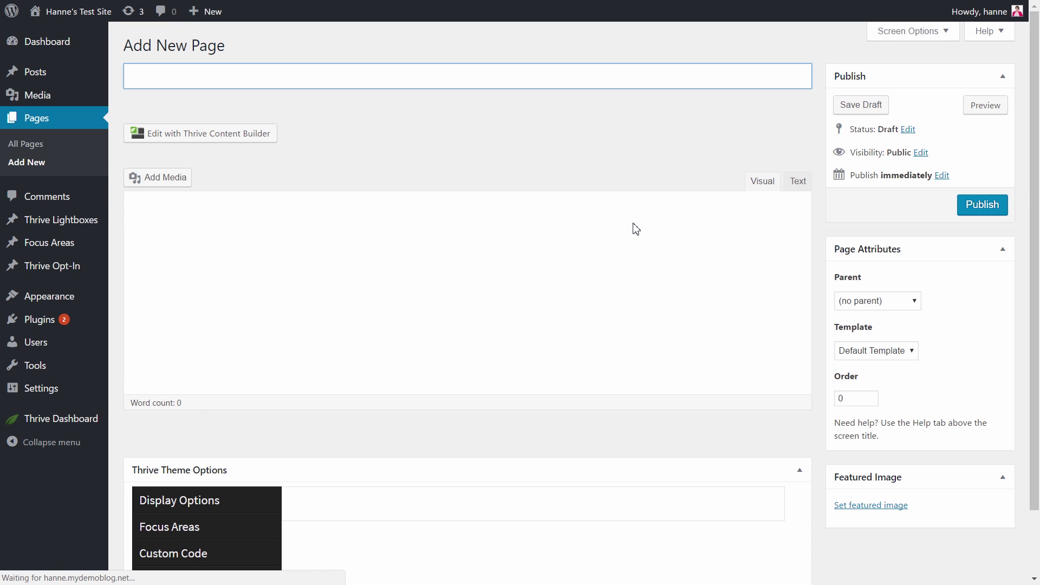
type("Yoga Landign")
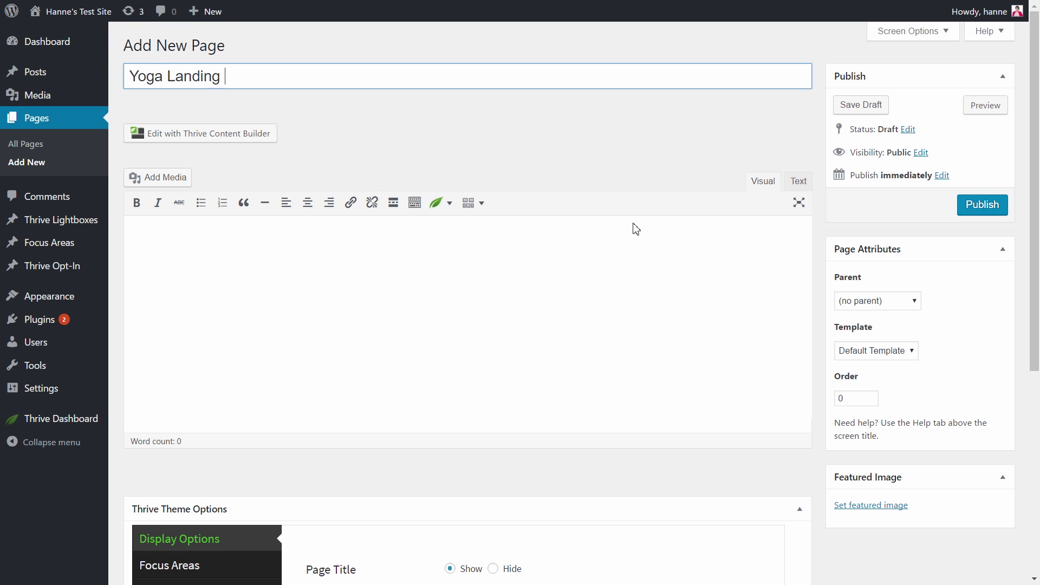
type(" Page From Scratch")
left_click(609, 150)
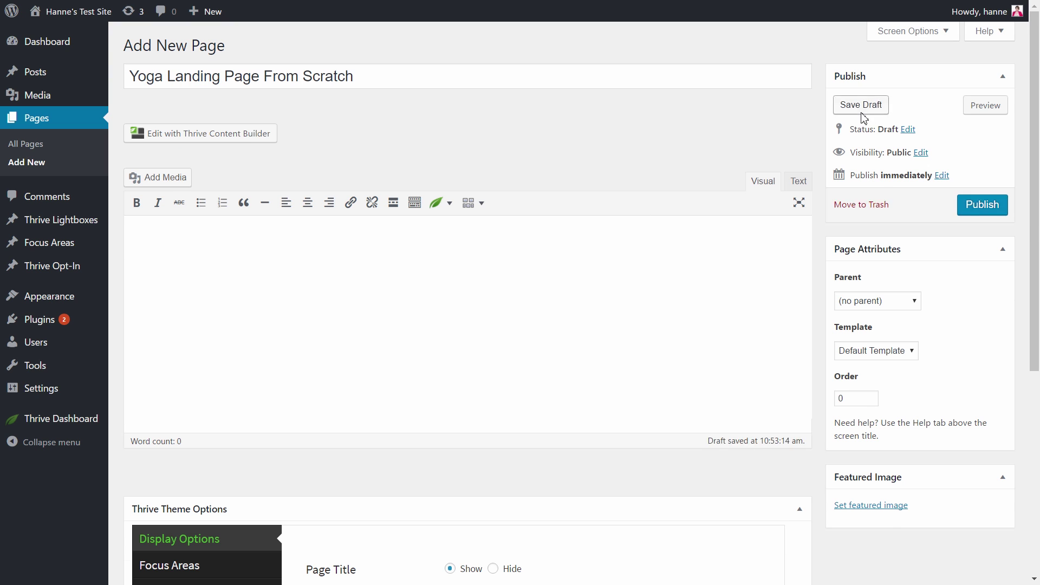
left_click(861, 106)
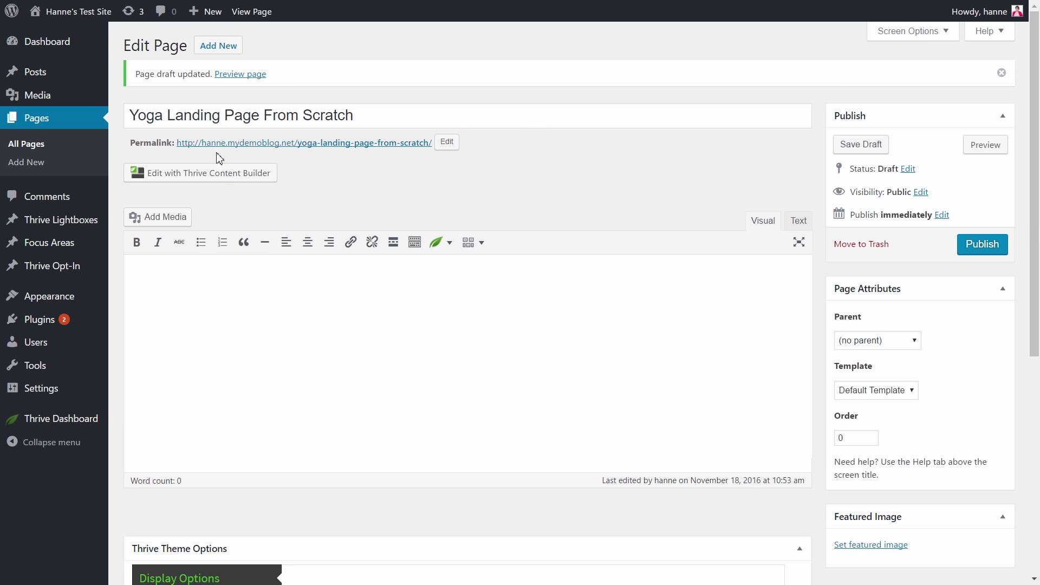
Edit the page with Thrive Content Builder and load the Blank Full Width Page template from the Thrive Template Cloud
left_click(226, 180)
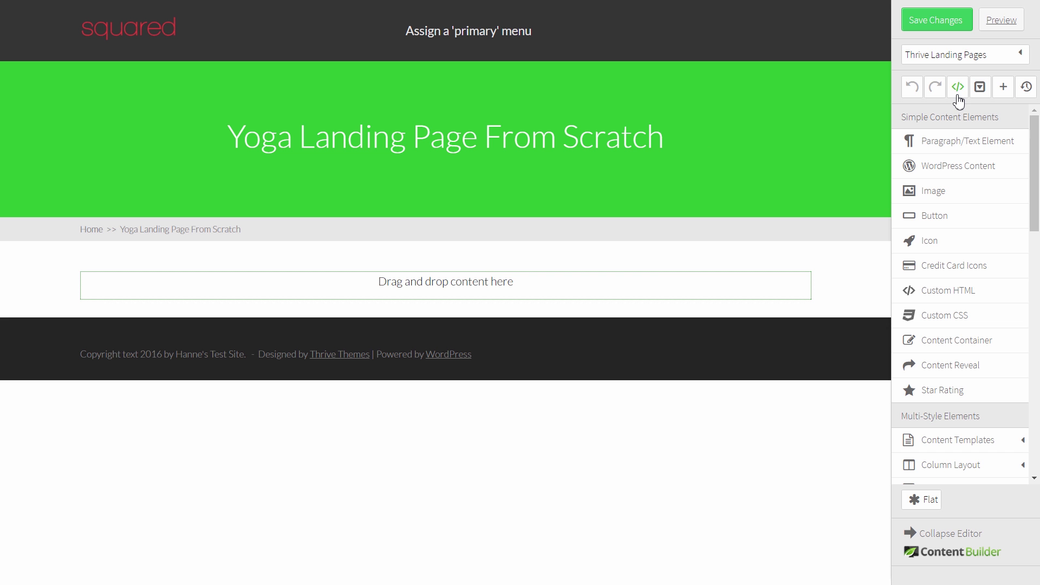
left_click(1019, 55)
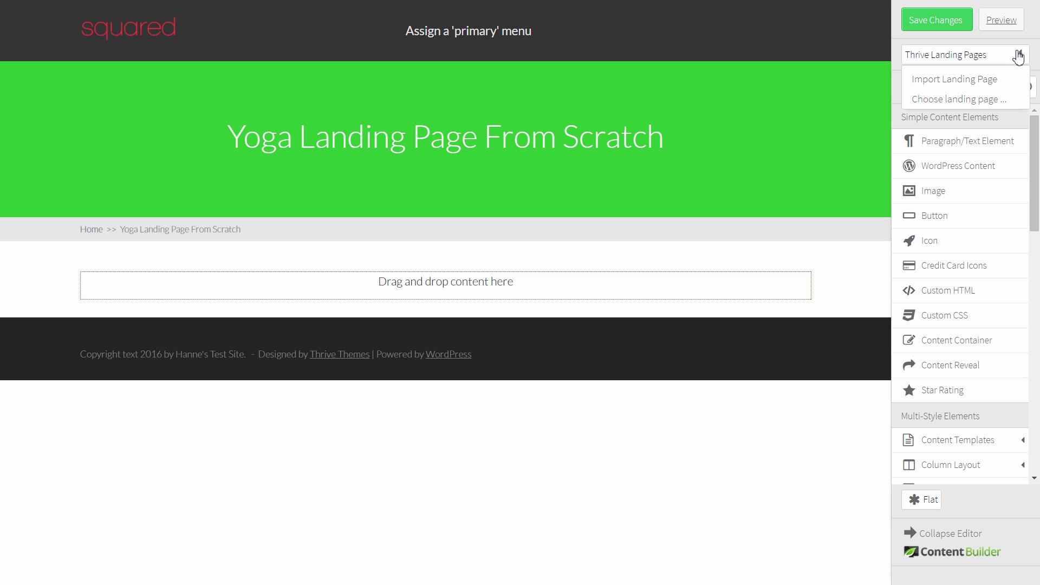
left_click(983, 103)
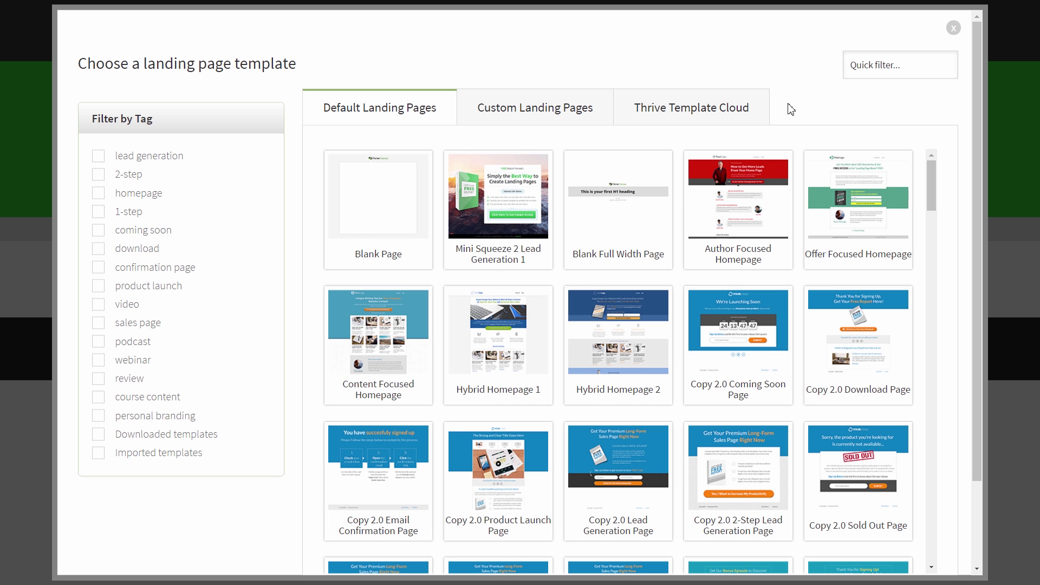
left_click(696, 109)
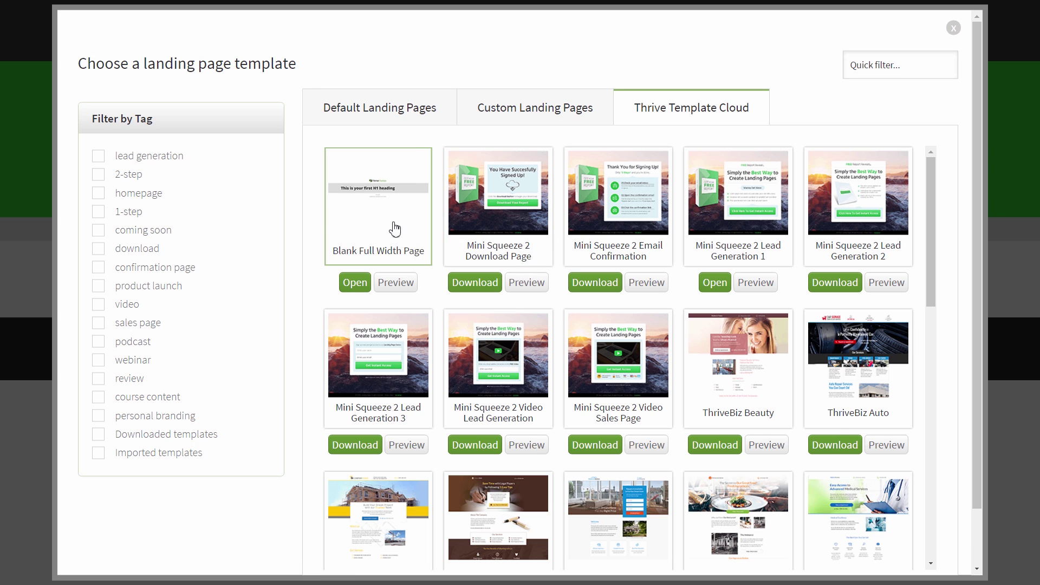
left_click(356, 283)
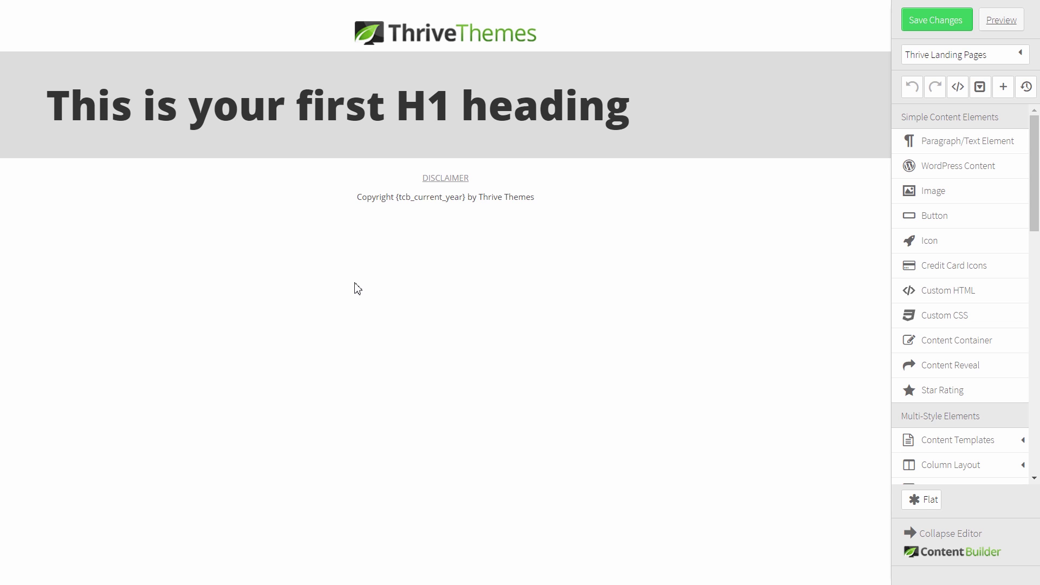
Open the font settings for the landing page
left_click(999, 58)
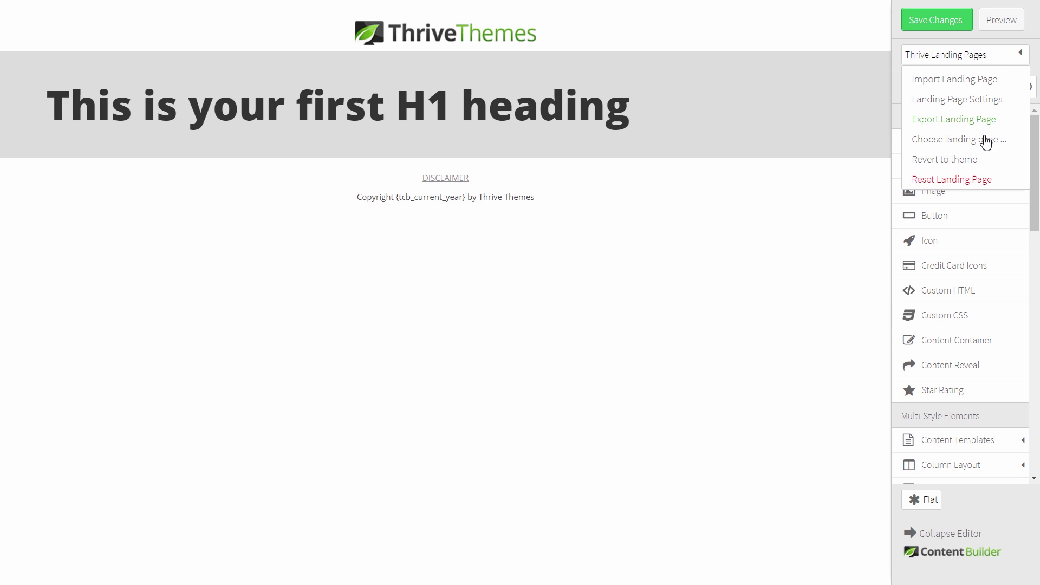
left_click(980, 103)
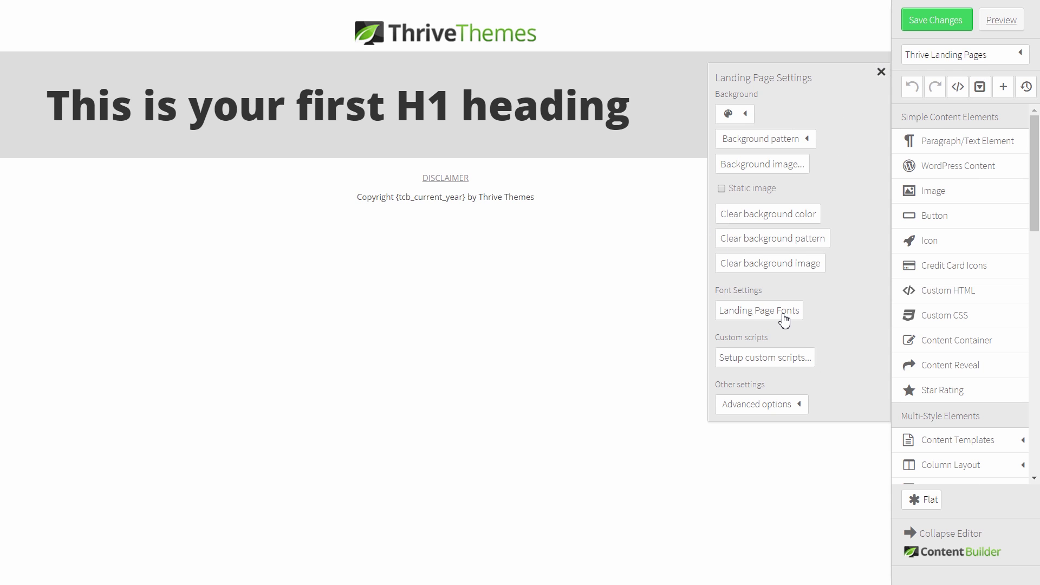
left_click(784, 321)
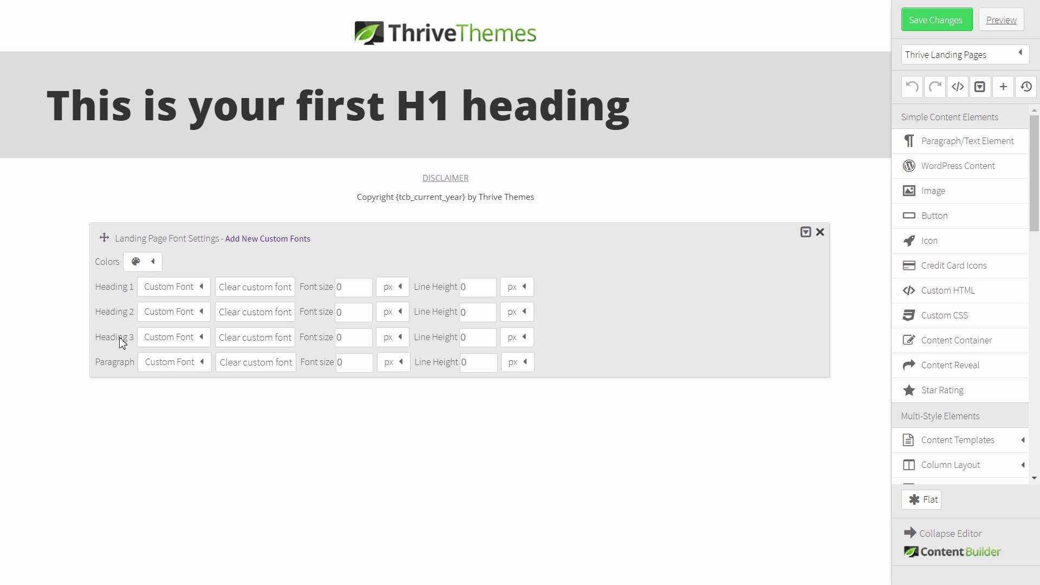
Start a new custom font in the Custom Font Manager, browse the list of all fonts, and discard the new entry
left_click(202, 288)
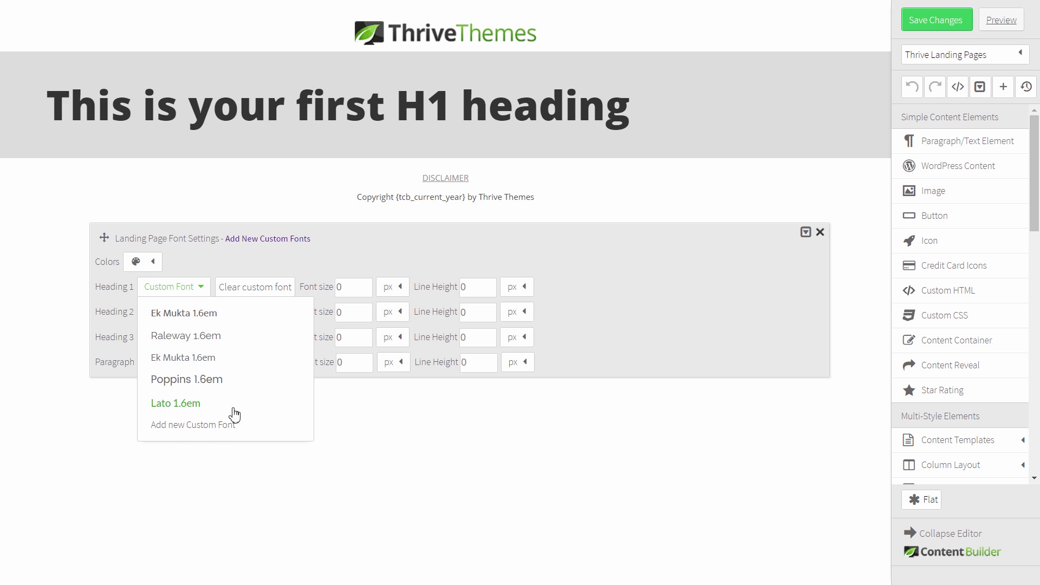
left_click(219, 428)
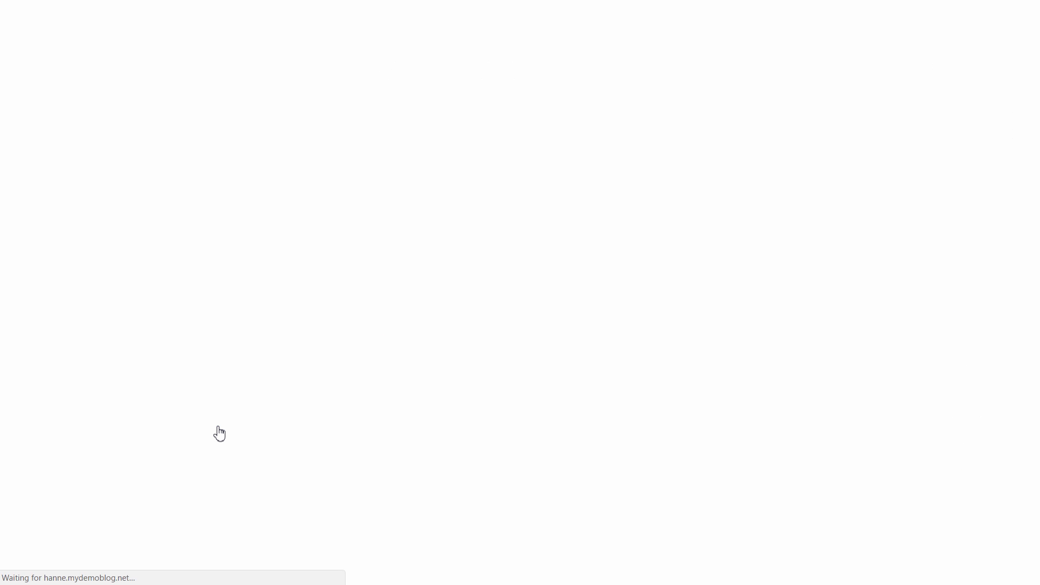
scroll(543, 139, "down", 1)
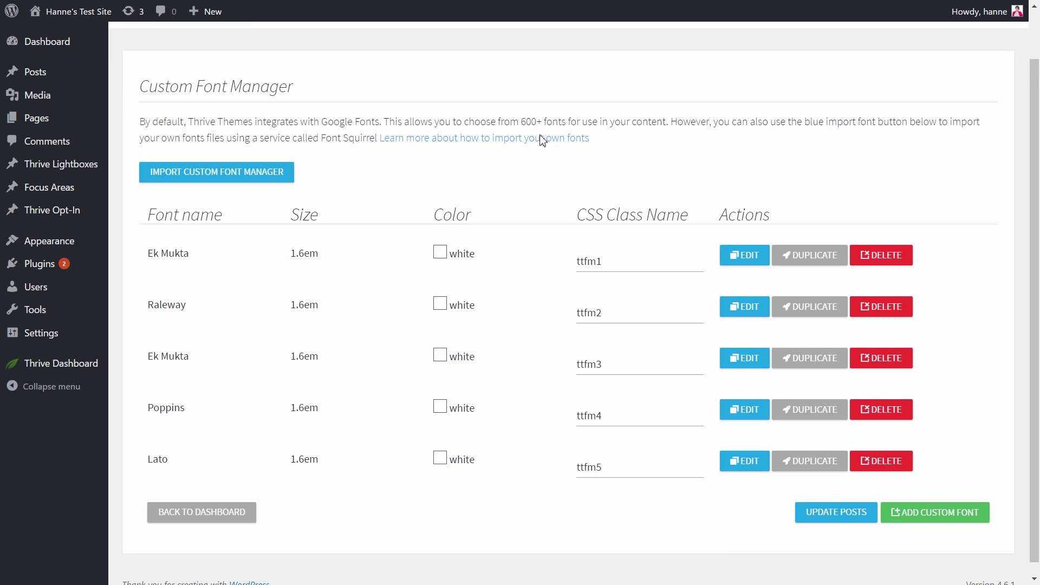
left_click(954, 496)
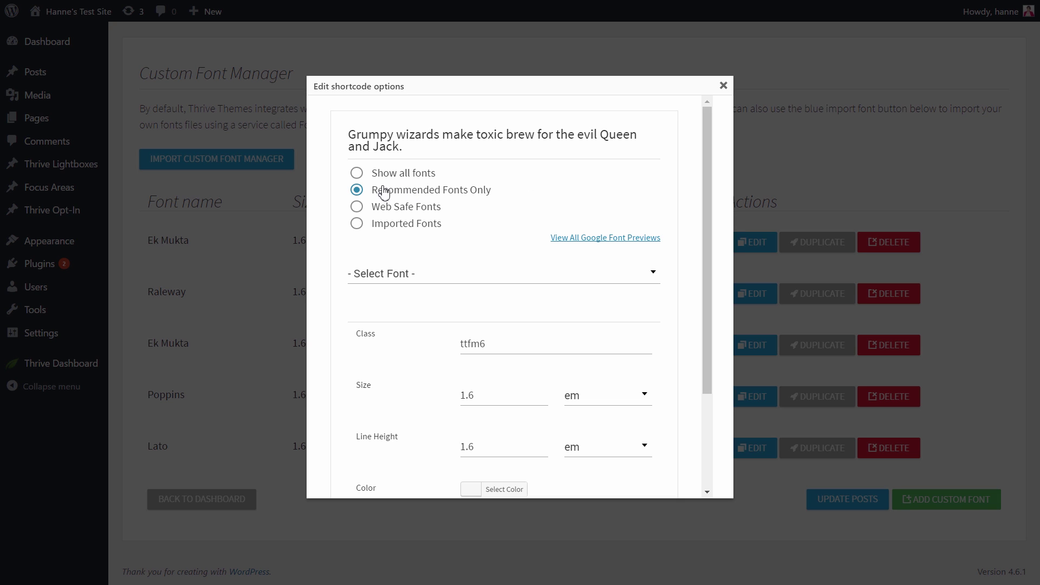
left_click(395, 174)
left_click(423, 275)
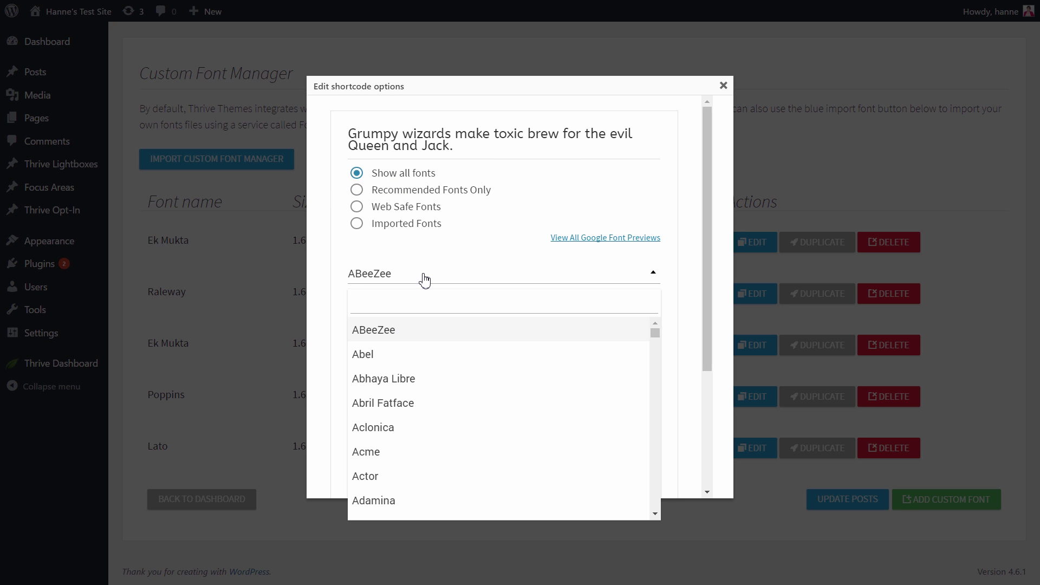
scroll(471, 349, "down", 3)
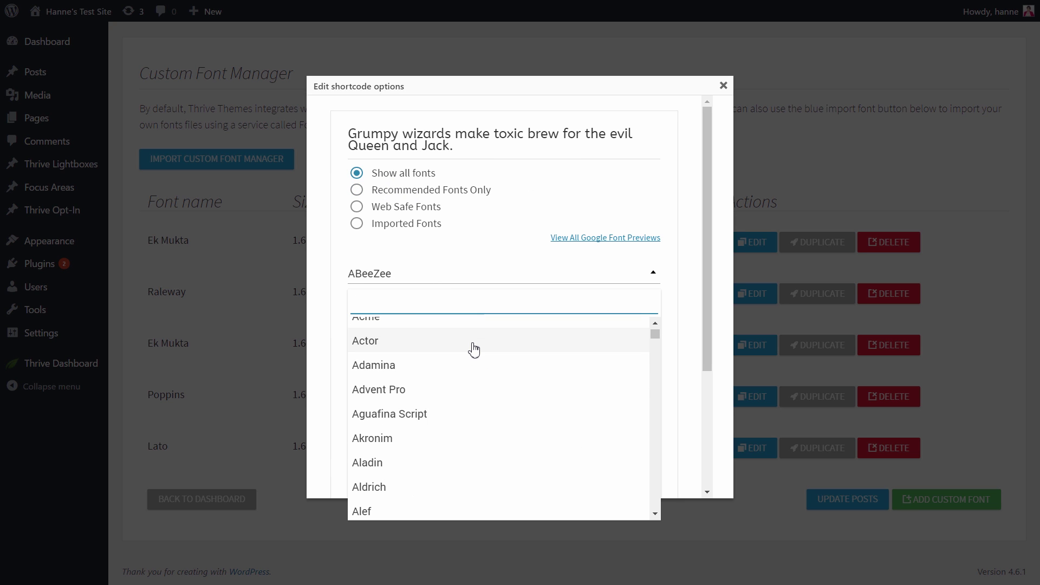
scroll(471, 350, "up", 3)
left_click(491, 254)
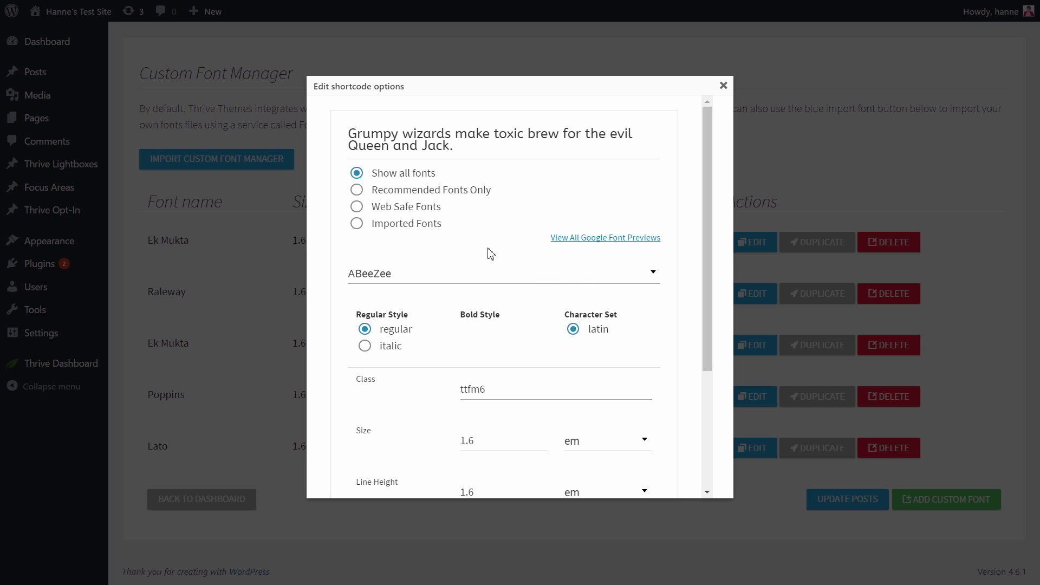
left_click(724, 88)
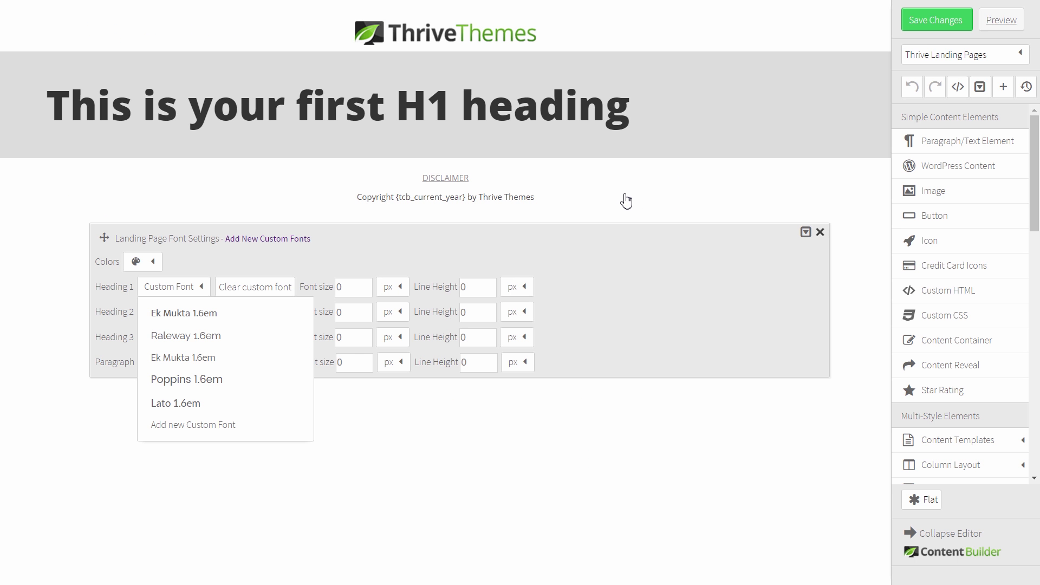
Set the Heading 1 font to Poppins at 70 px and the Heading 2 font to Poppins at 42 px
left_click(213, 380)
left_click_drag(370, 288, 328, 288)
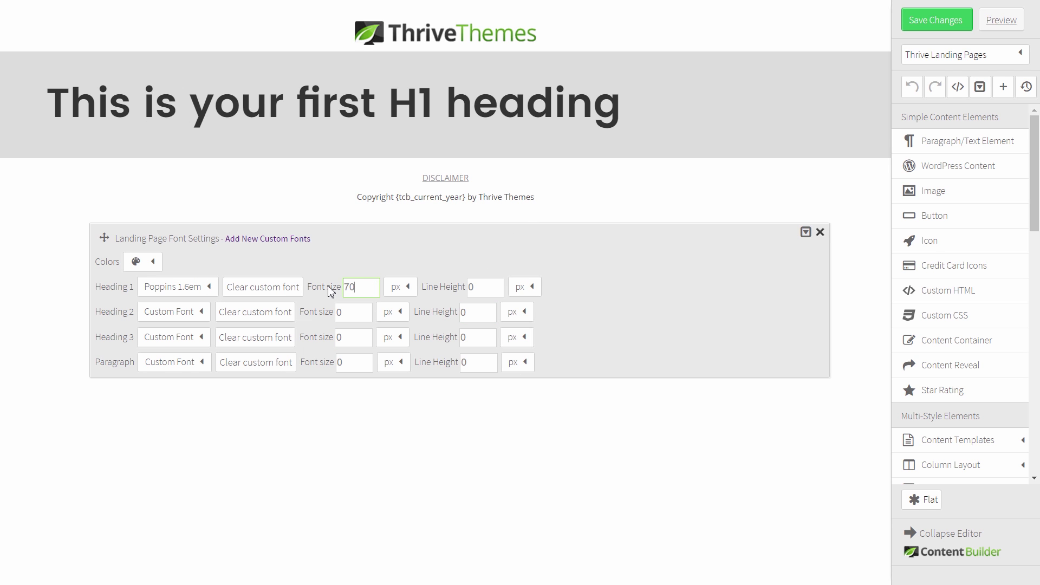
left_click(187, 314)
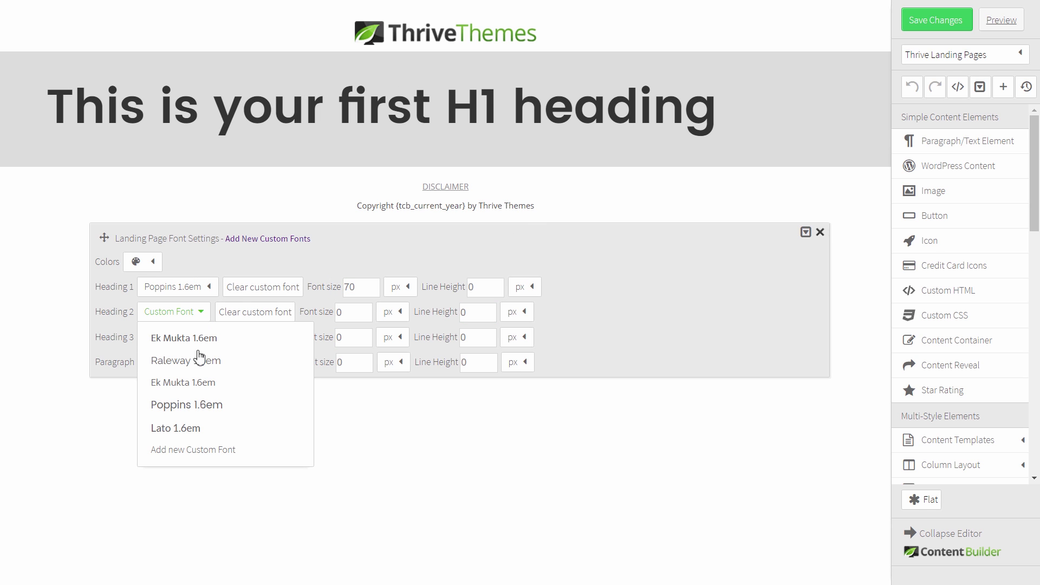
left_click(182, 406)
left_click_drag(355, 313, 317, 315)
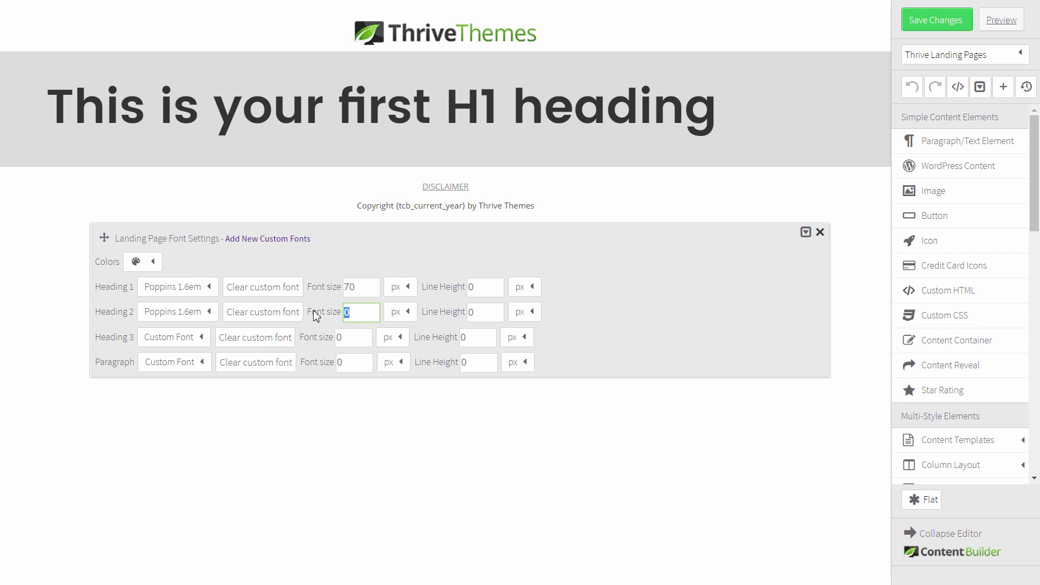
Set the Heading 3 font to Lato at 30 px and the Paragraph font to Lato at 18 px
left_click(197, 340)
left_click(196, 451)
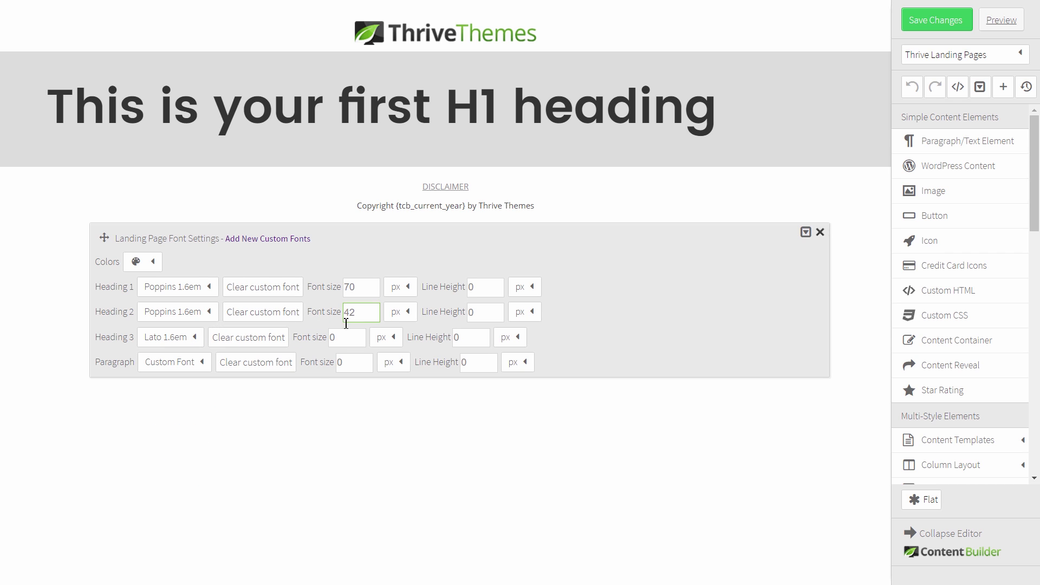
left_click_drag(355, 338, 300, 344)
left_click(209, 363)
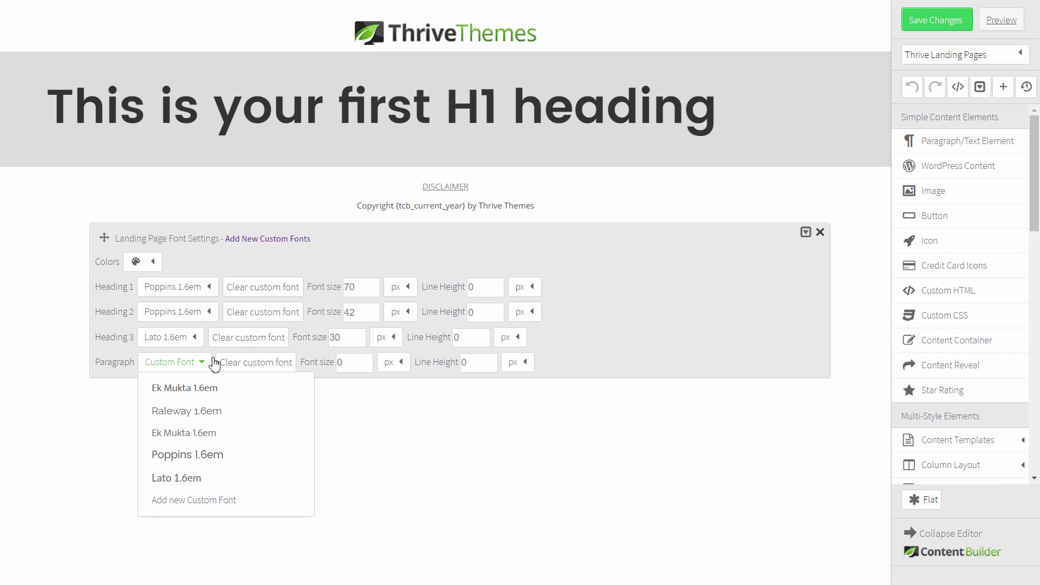
left_click(193, 478)
left_click_drag(358, 363, 305, 369)
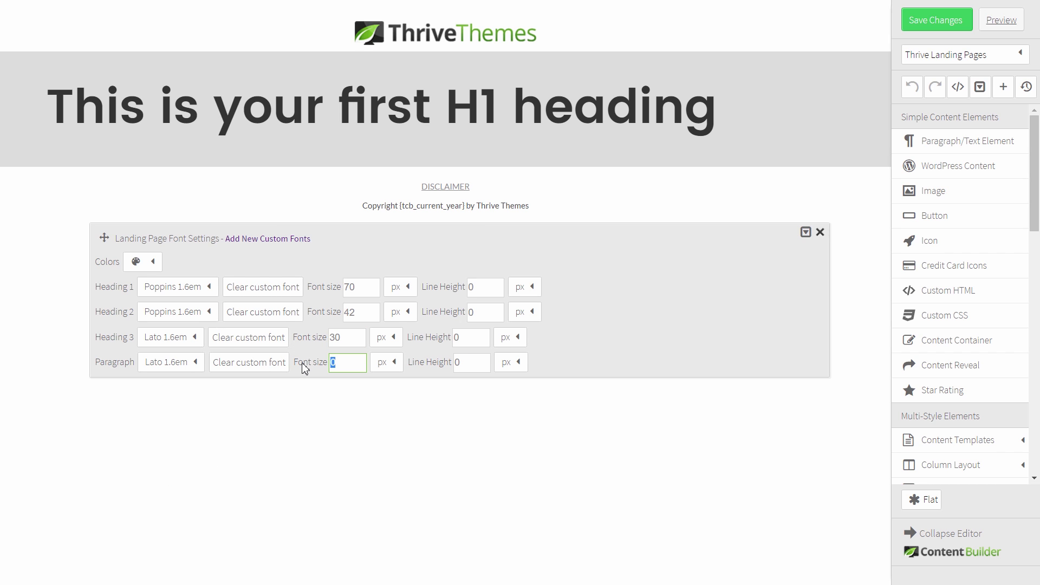
left_click(349, 217)
Set the landing page's H1 colour to white (#ffffff)
left_click(155, 264)
left_click(204, 316)
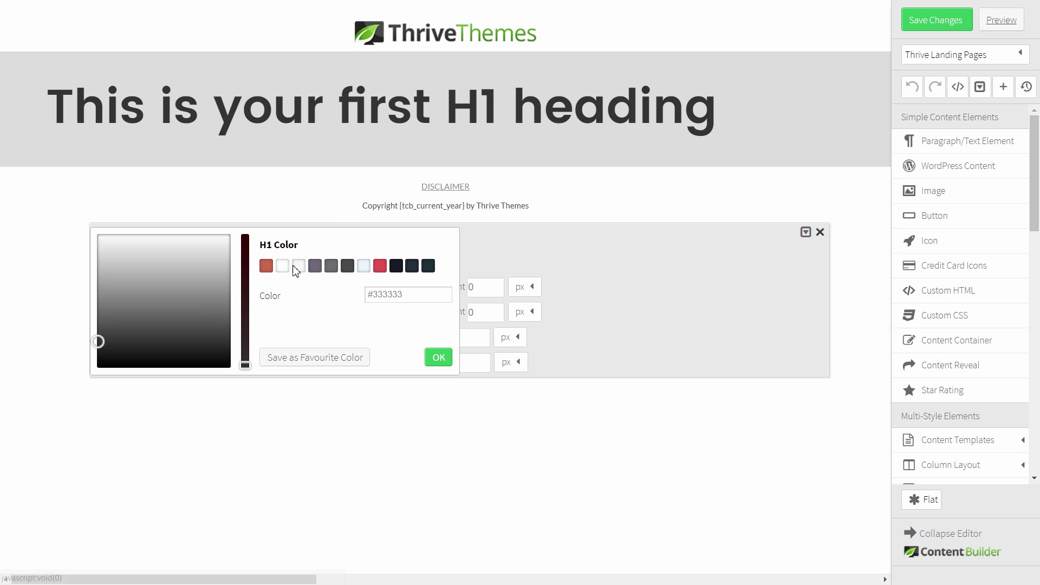
left_click(283, 267)
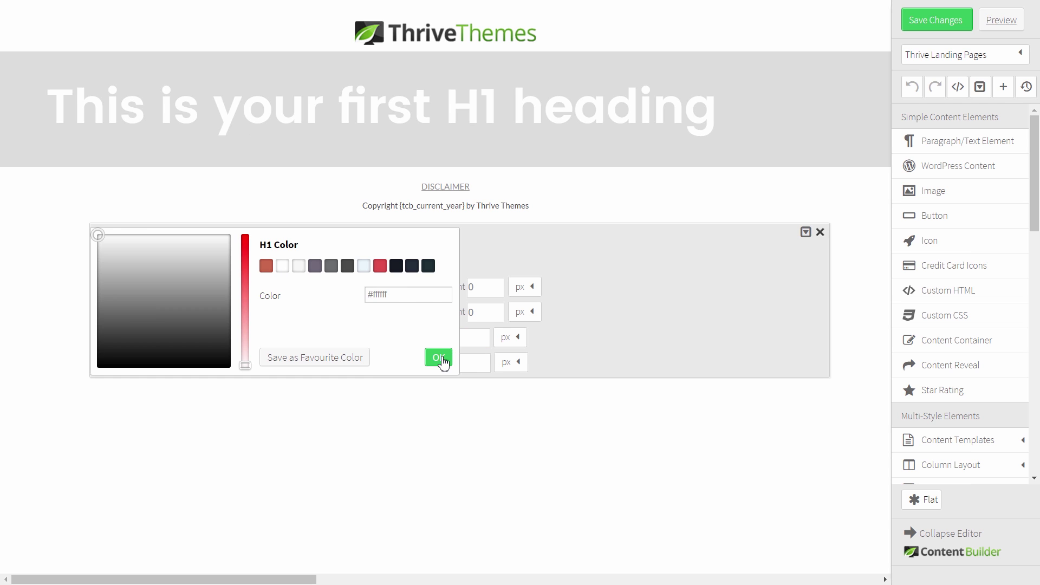
left_click(438, 358)
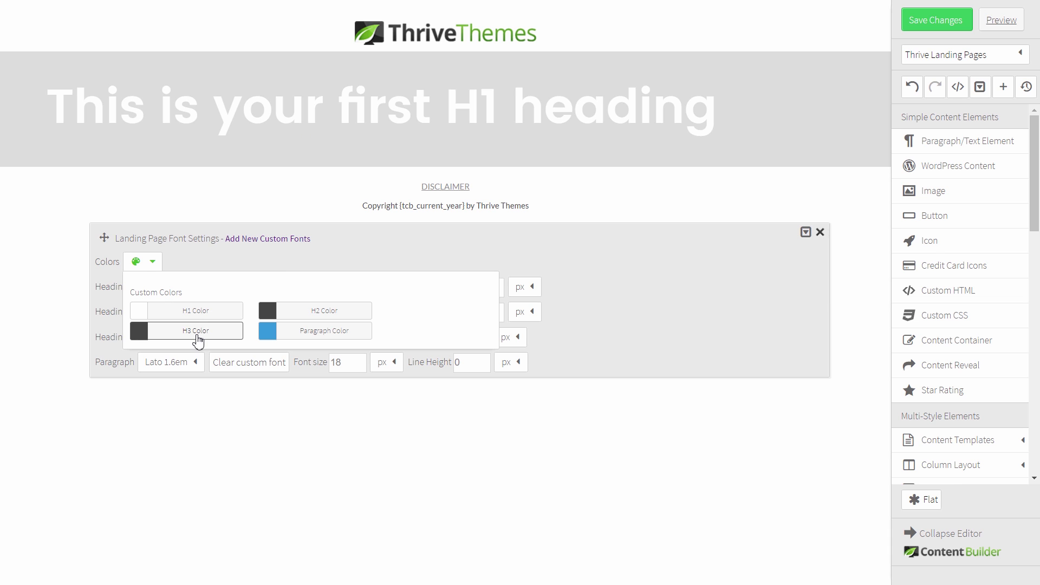
Set the H3 colour to dark grey and the paragraph colour to #6c6d6e, and close the landing page font settings
left_click(211, 339)
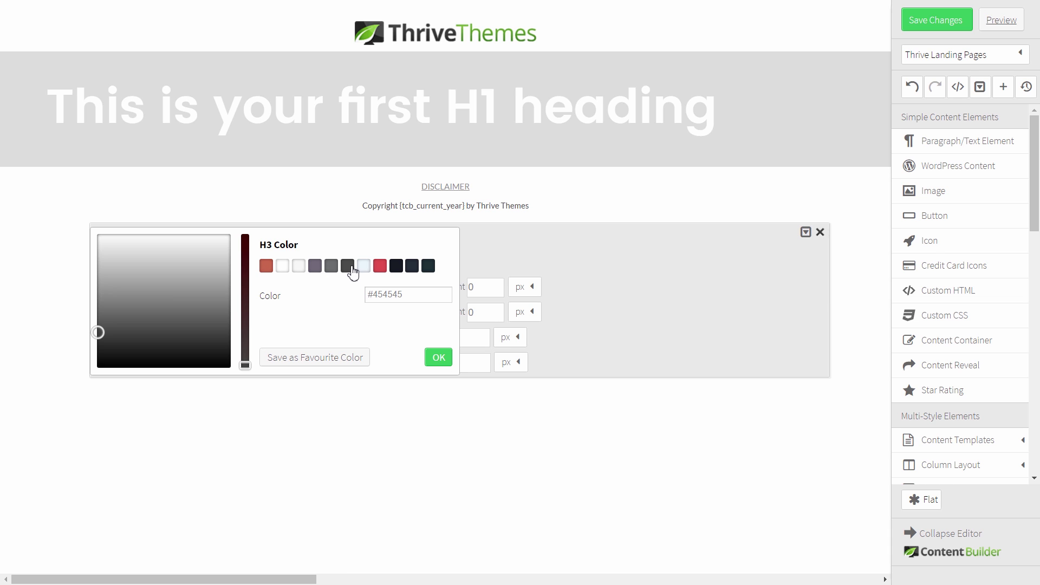
left_click(438, 356)
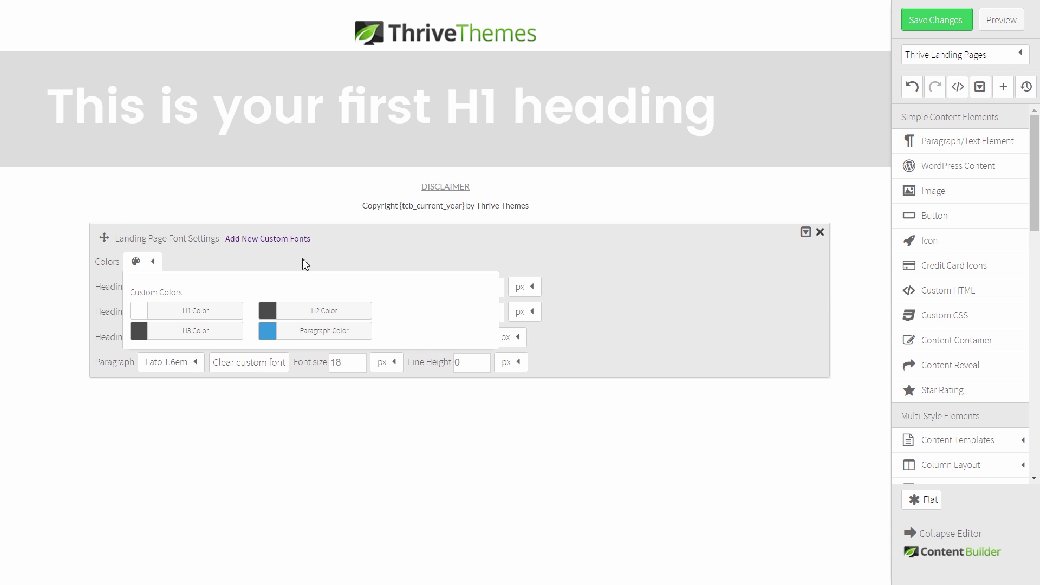
left_click(325, 331)
left_click(331, 266)
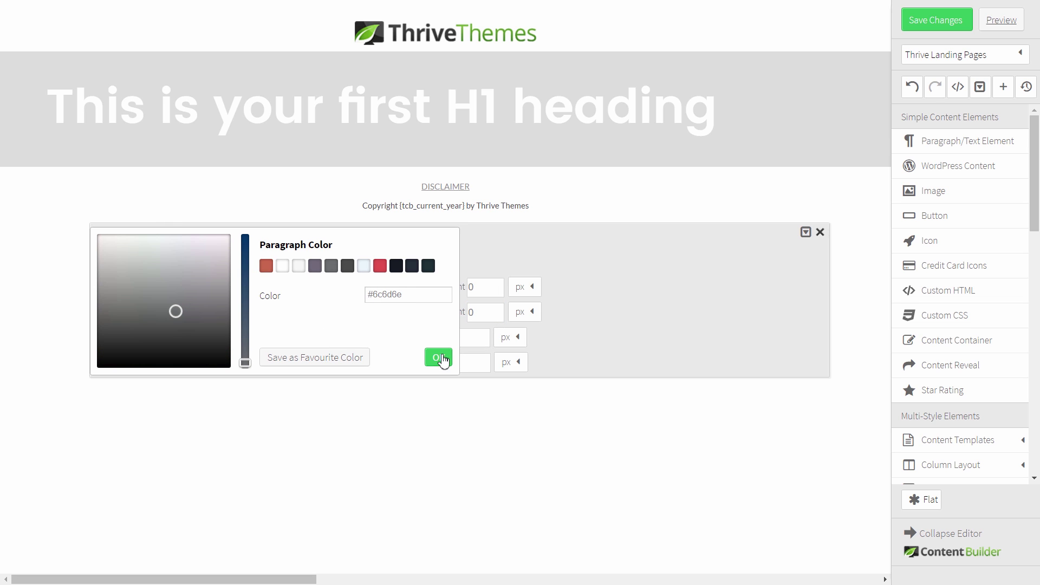
left_click(438, 358)
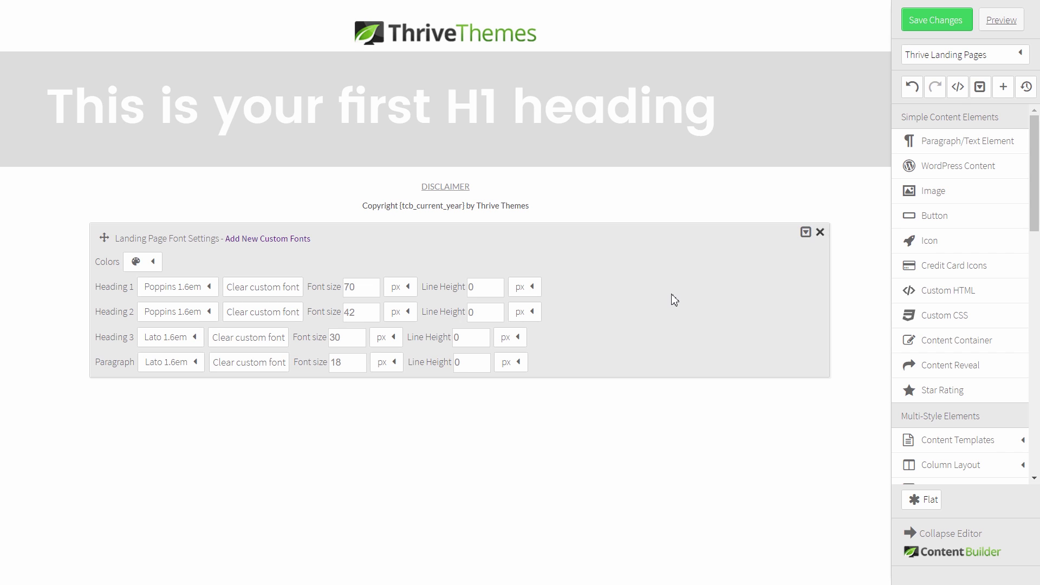
left_click(820, 231)
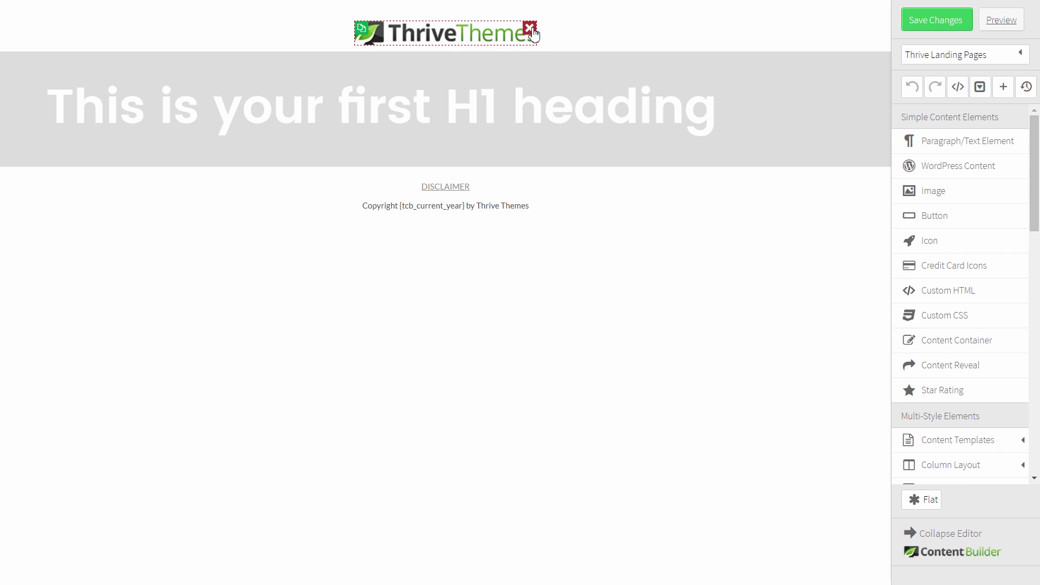
Delete the Thrive Themes logo above the heading and set the page section's background colour to rgba(75,75,75,1)
left_click(530, 29)
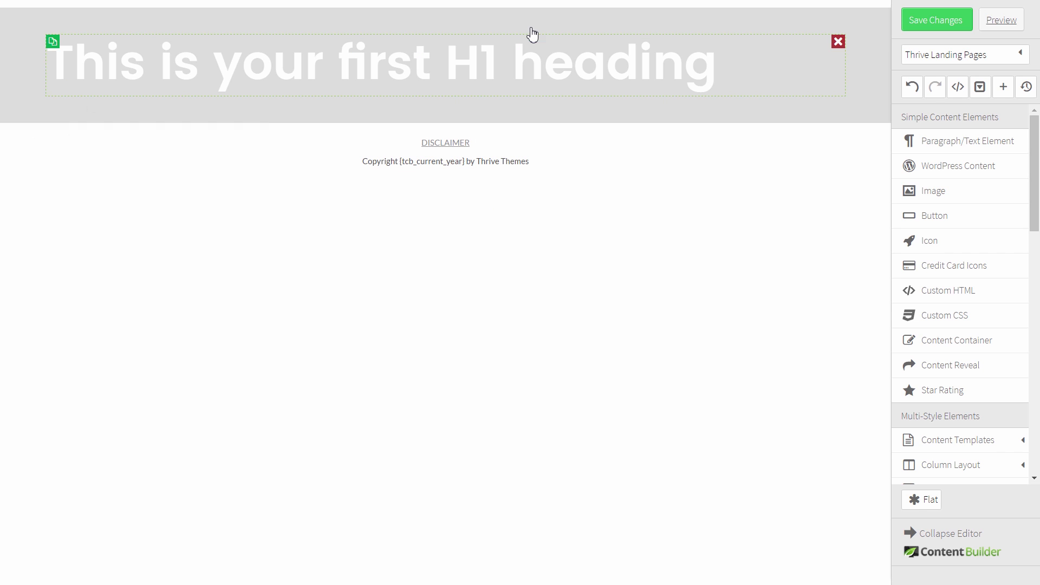
left_click(21, 56)
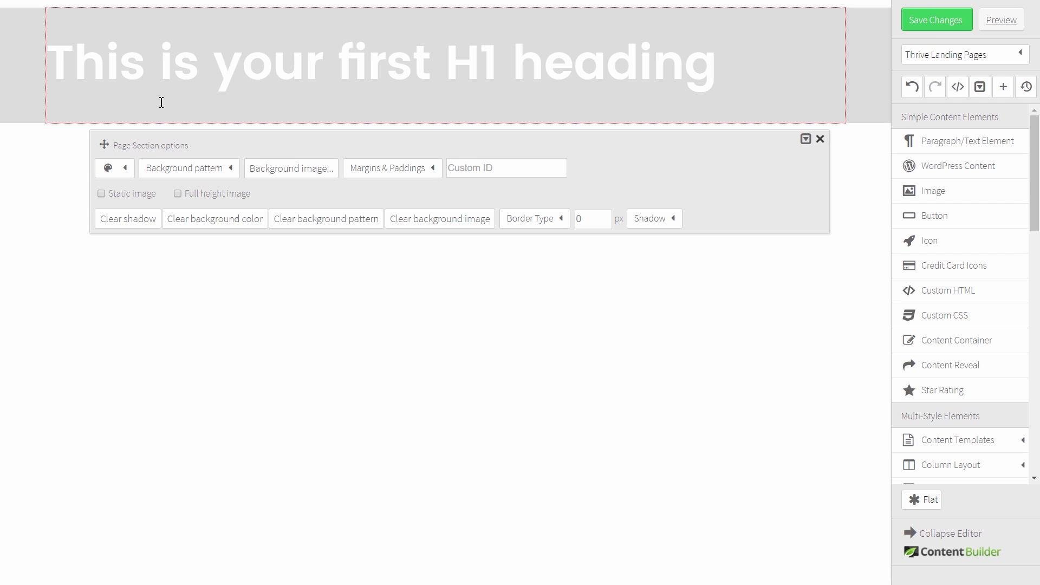
left_click(130, 169)
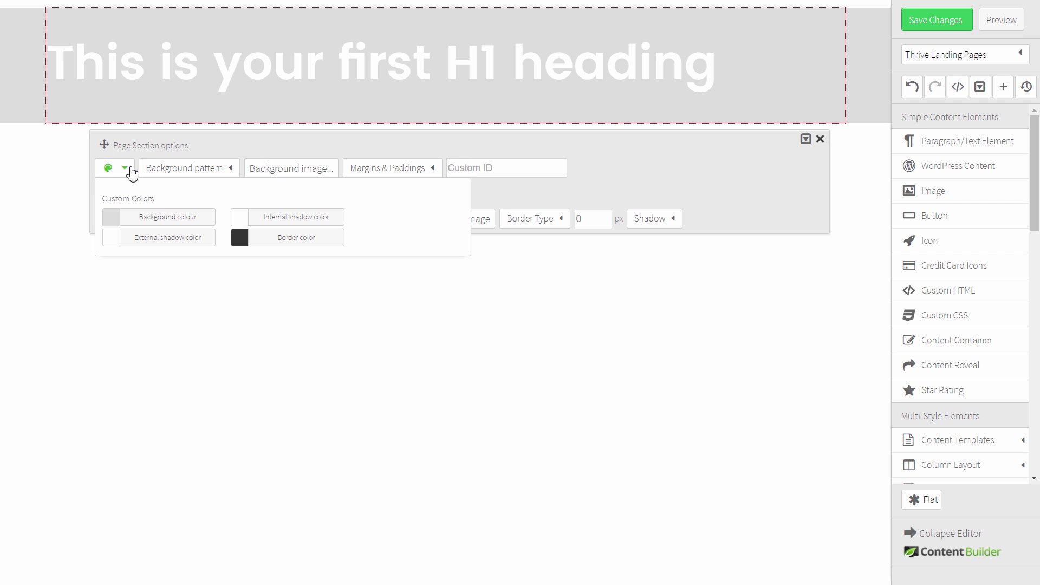
left_click(163, 217)
left_click(347, 173)
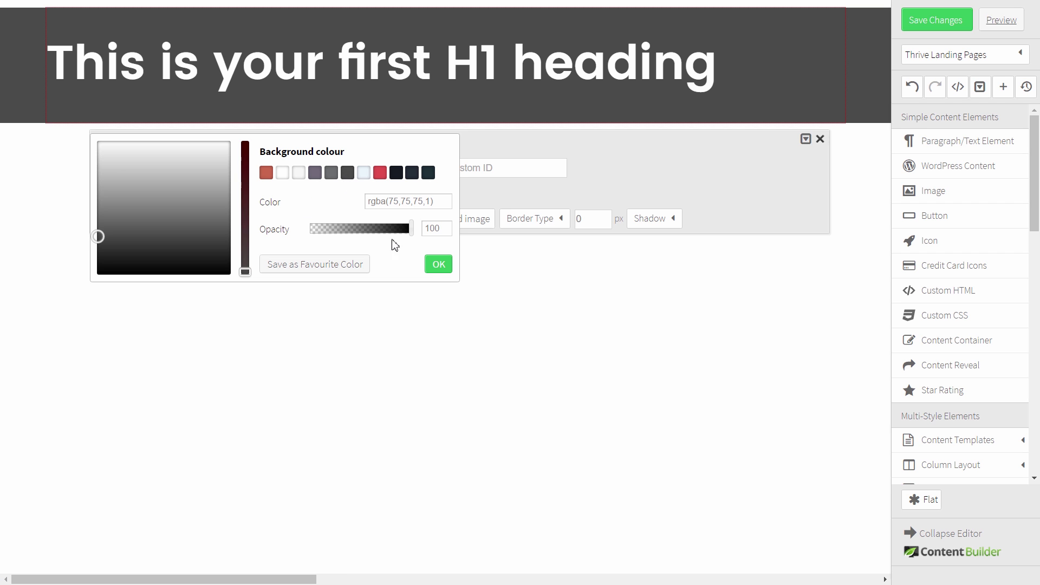
left_click(440, 266)
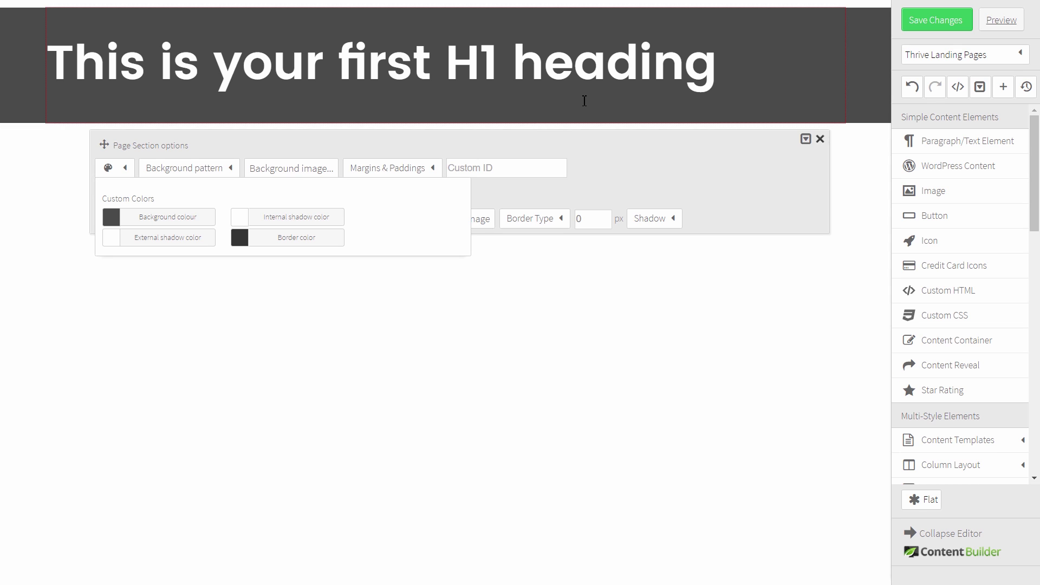
left_click(626, 153)
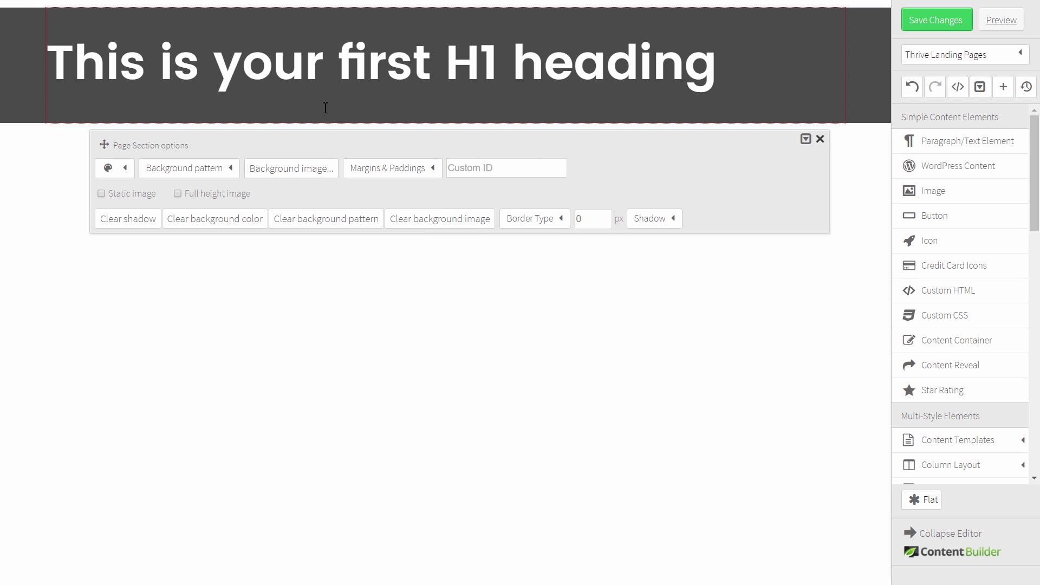
left_click(820, 139)
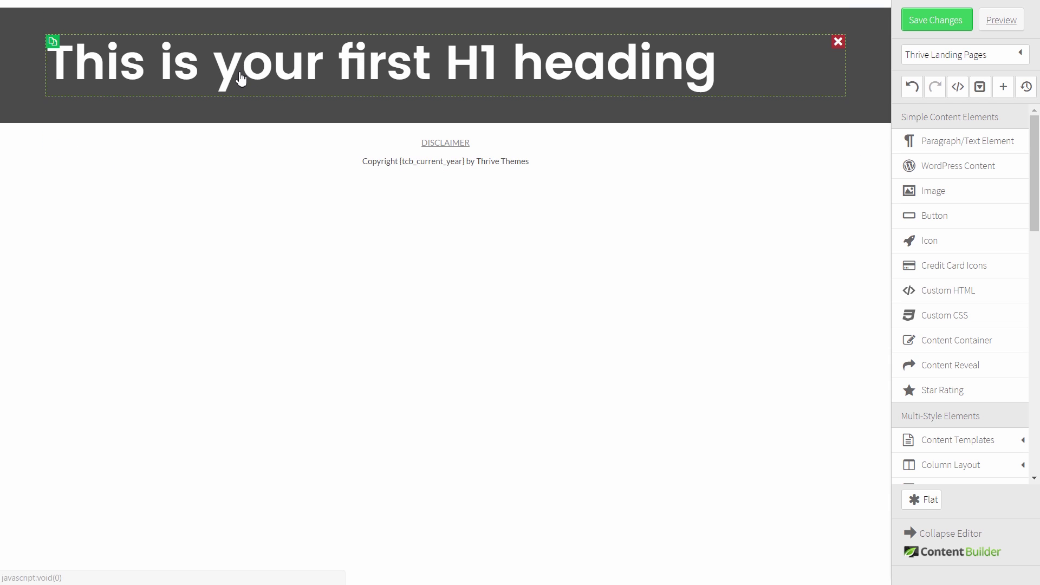
Give the heading's page section the background image header_bg650ok.png from the media library and make it a full height image
left_click(15, 43)
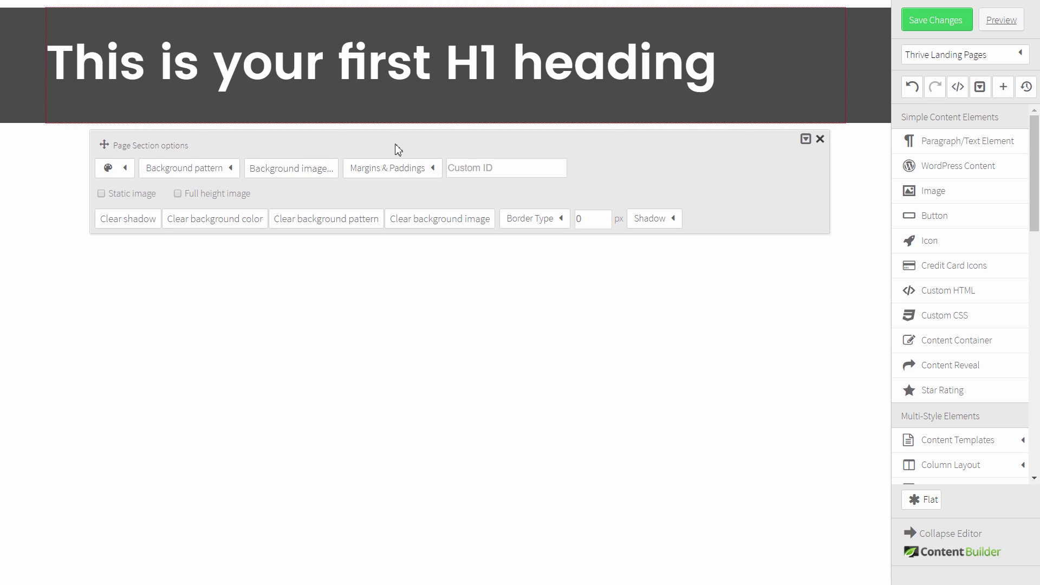
left_click(329, 171)
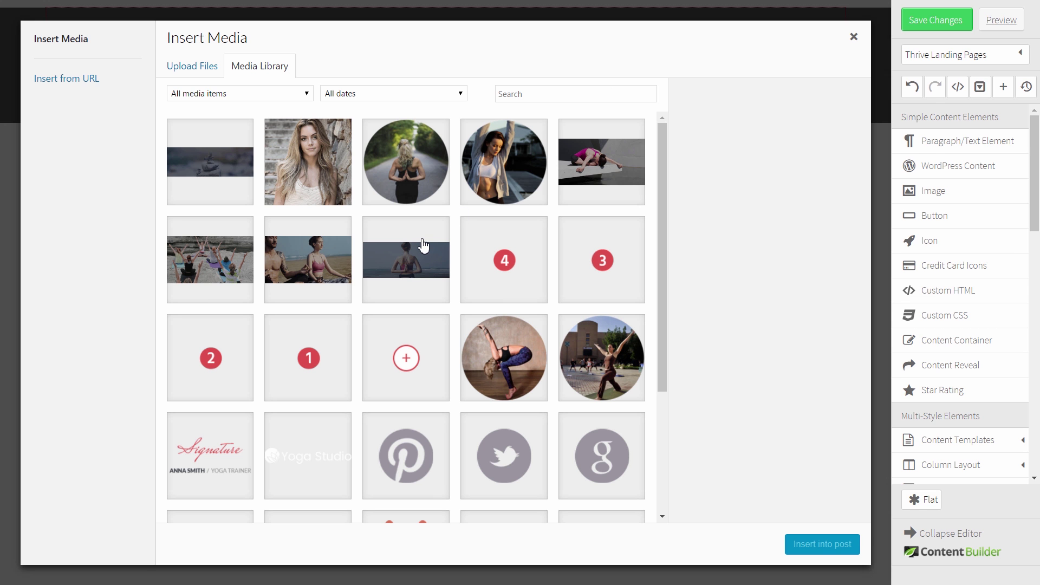
left_click(412, 267)
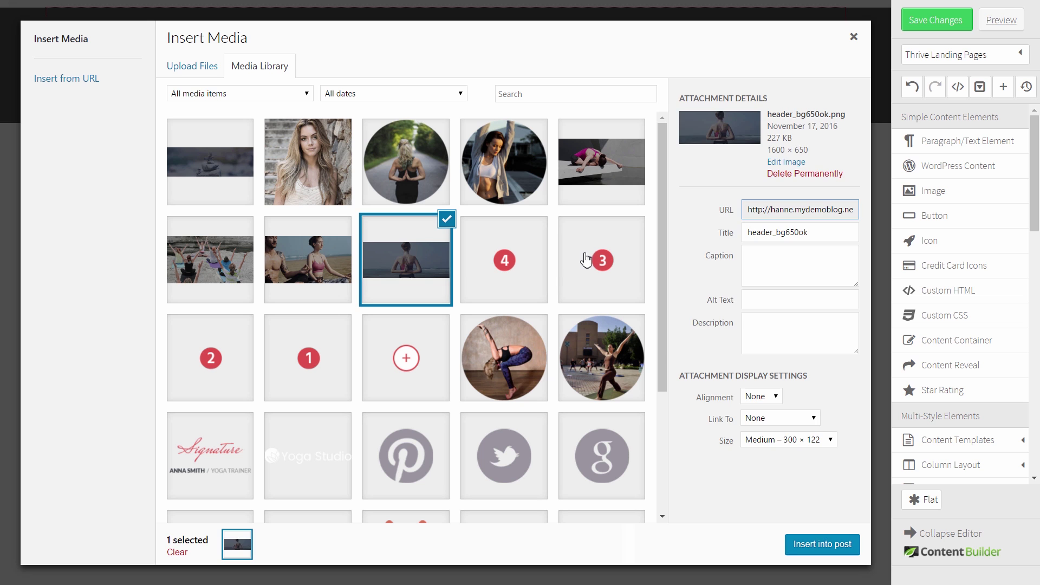
left_click(823, 543)
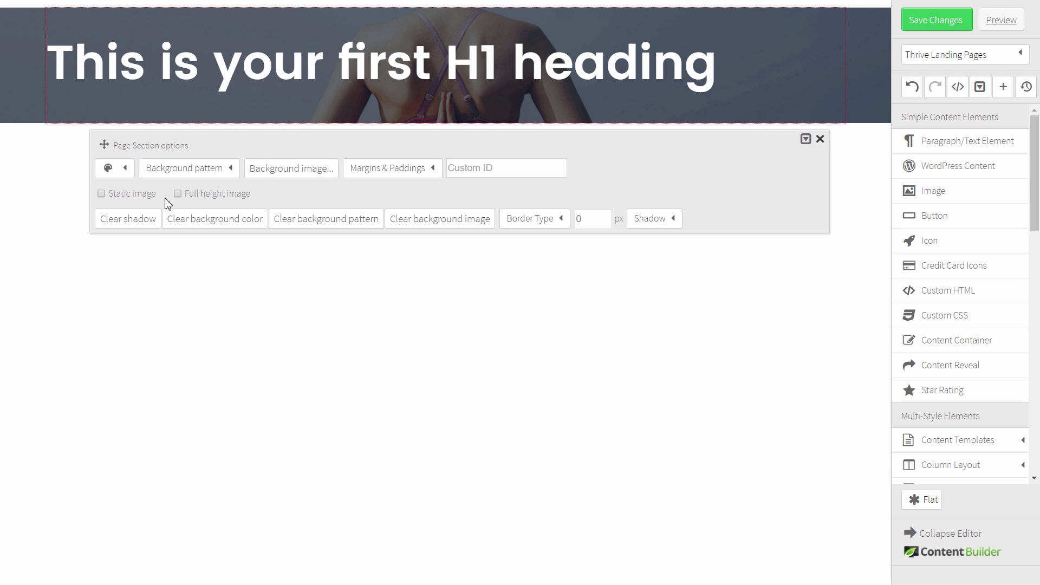
left_click(178, 194)
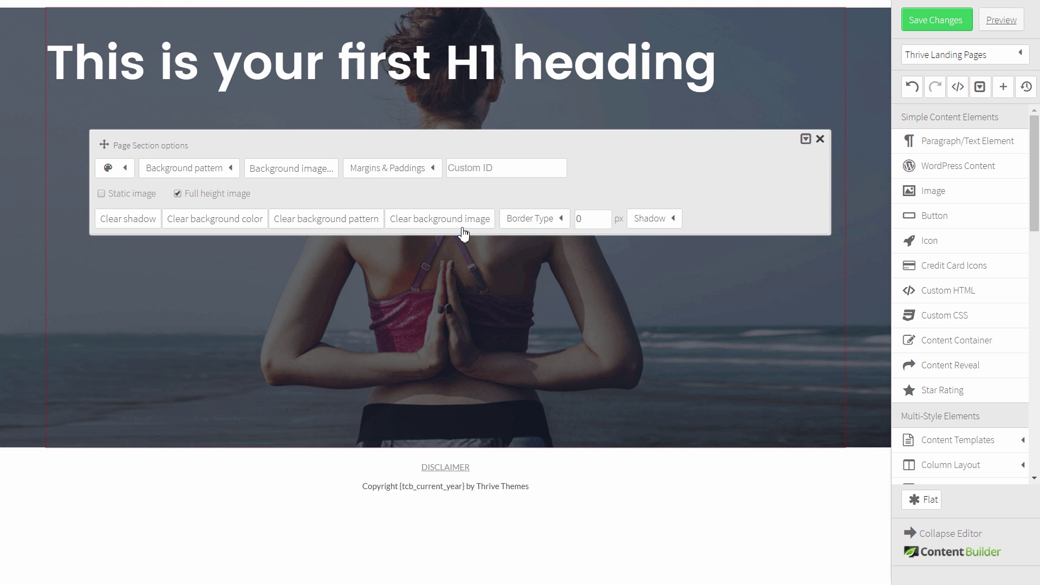
left_click(822, 139)
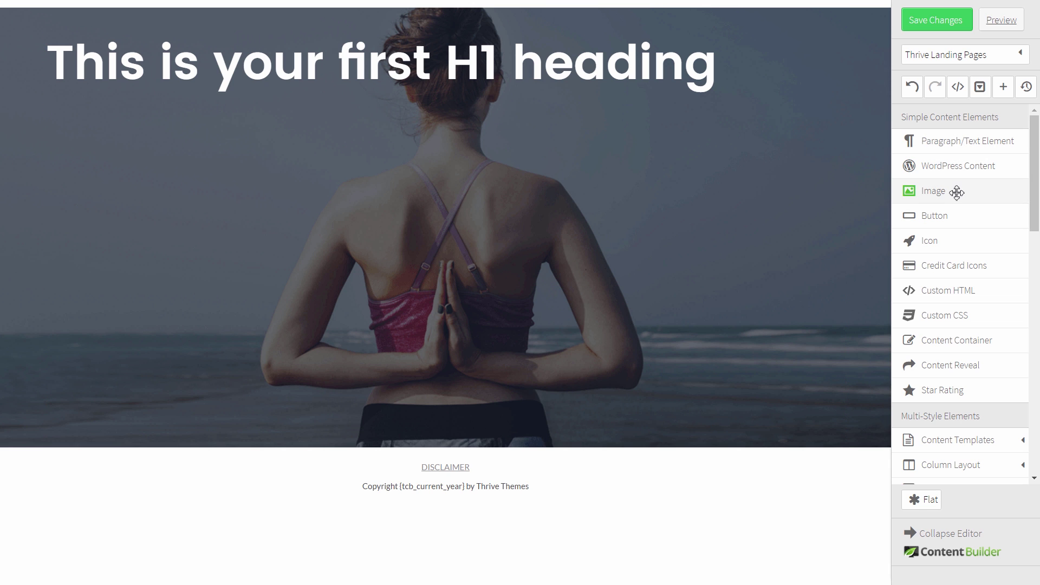
Insert the Yoga Studio logo image from the media library above the H1 heading and centre it
left_click_drag(954, 192, 473, 42)
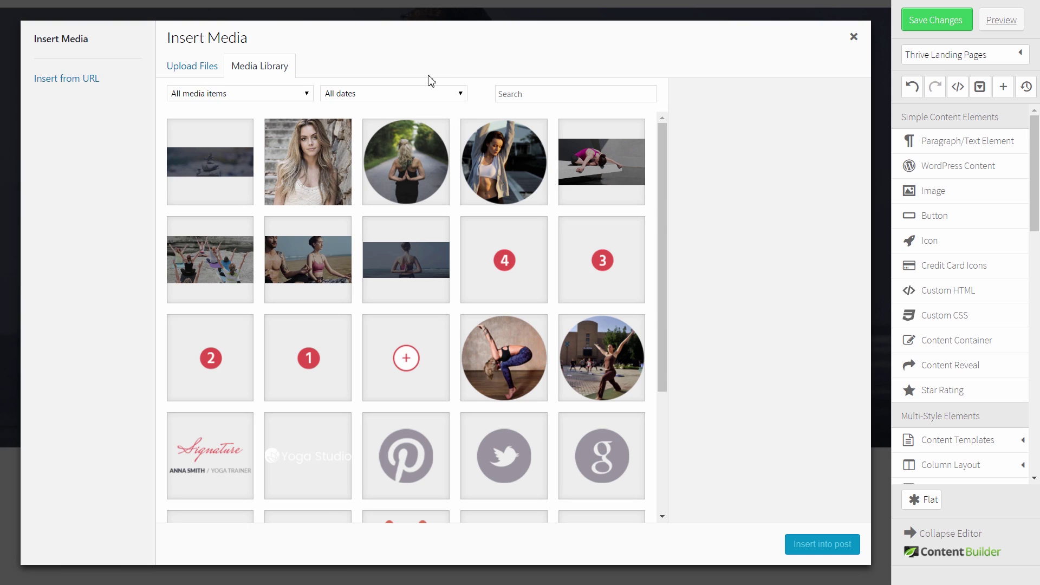
left_click(283, 437)
left_click(843, 555)
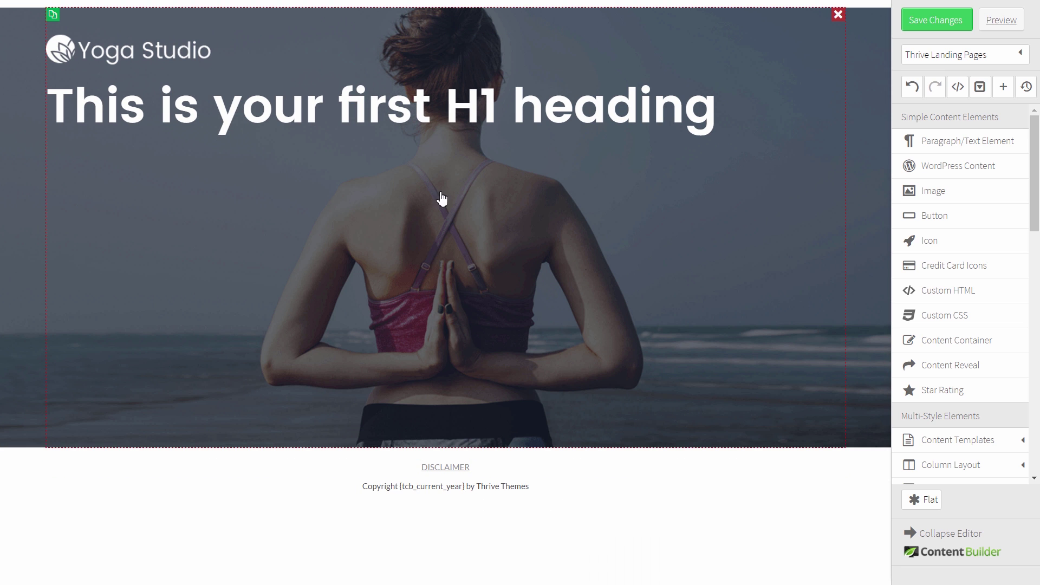
left_click(184, 50)
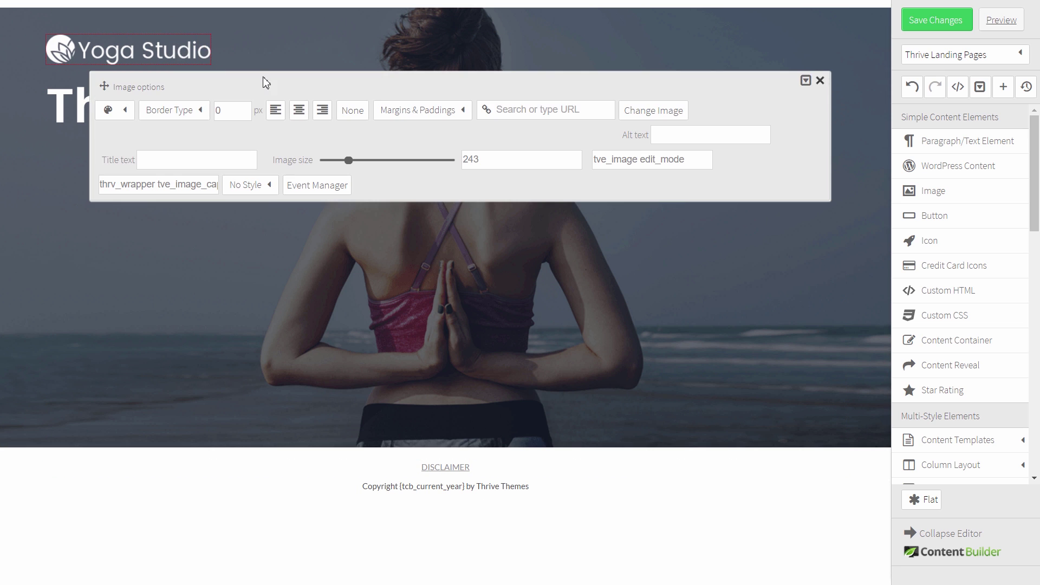
left_click(299, 110)
left_click(476, 280)
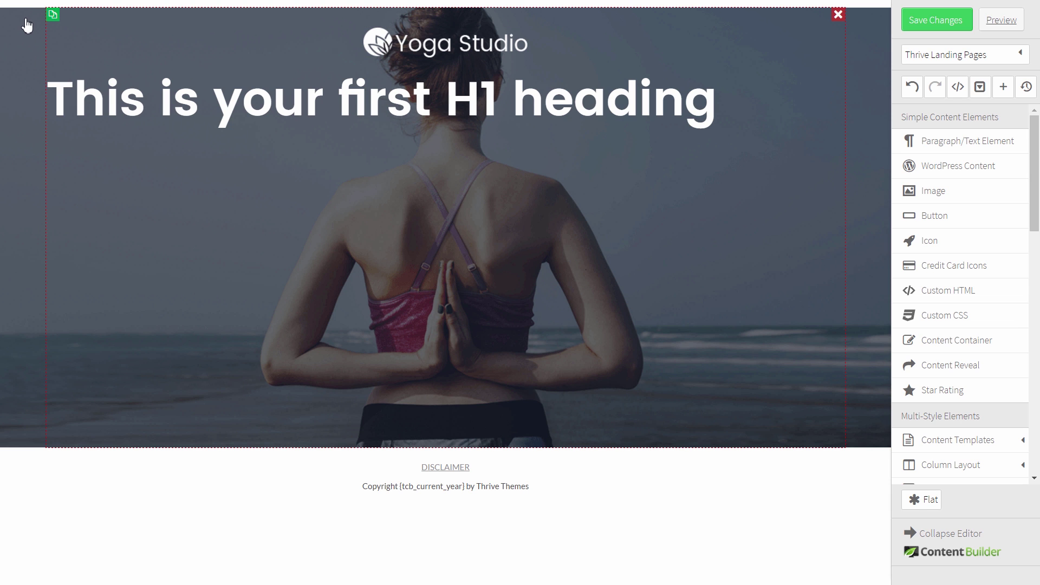
Set the top margin of the header page section to -15 px
left_click(35, 173)
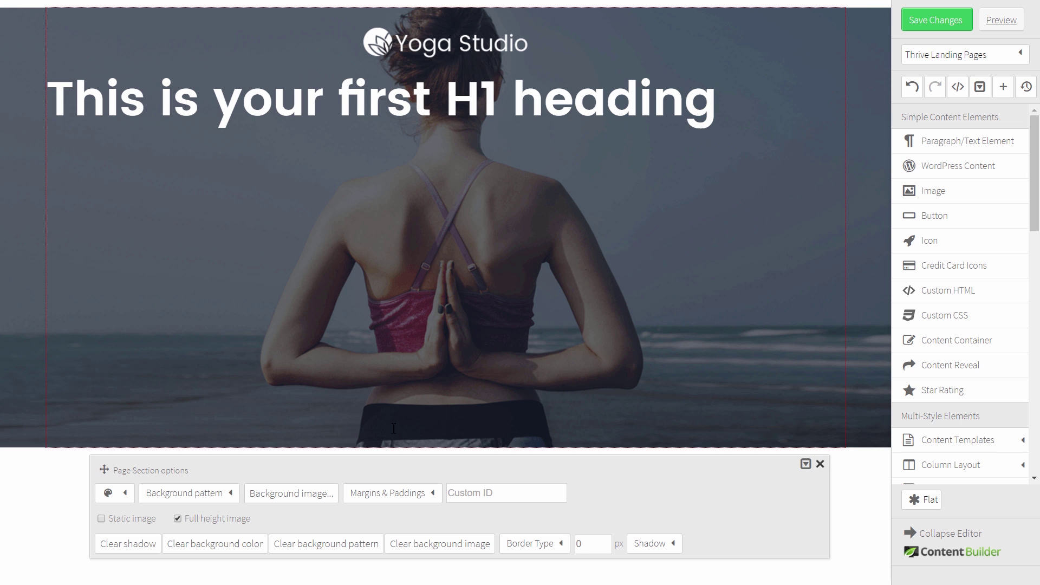
left_click(408, 493)
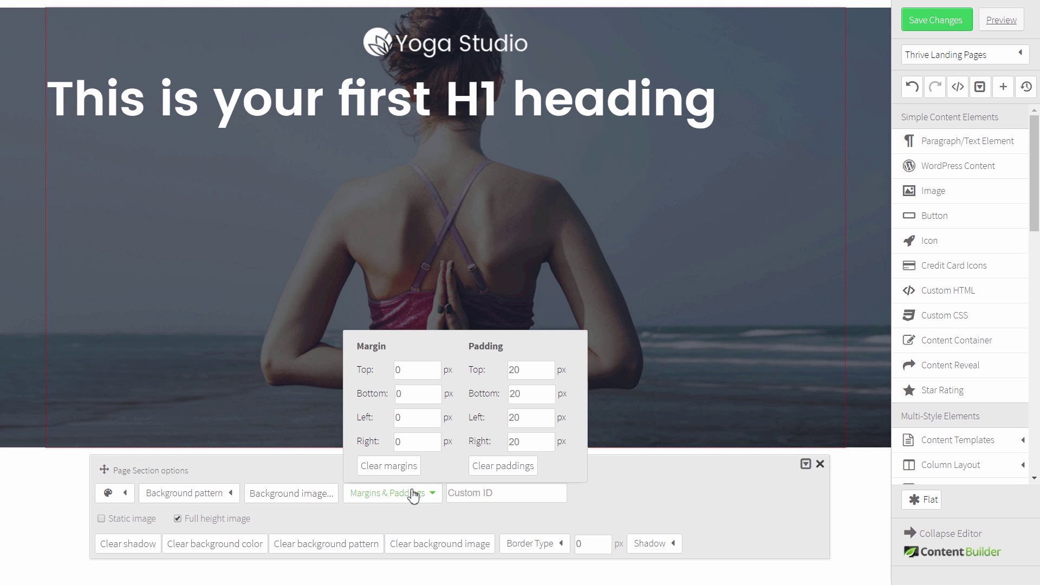
left_click_drag(428, 369, 355, 373)
type("-15")
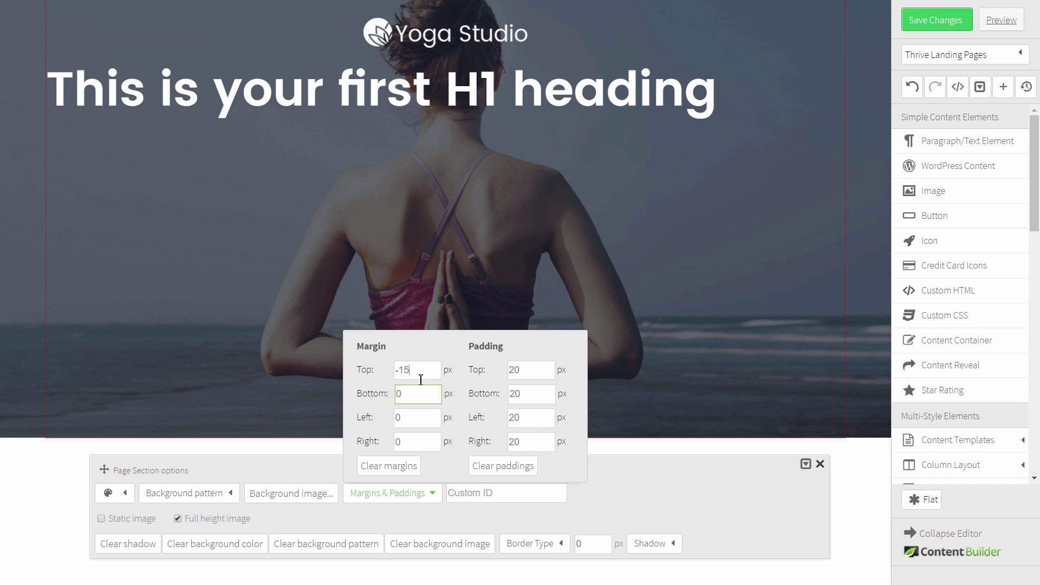
left_click(872, 409)
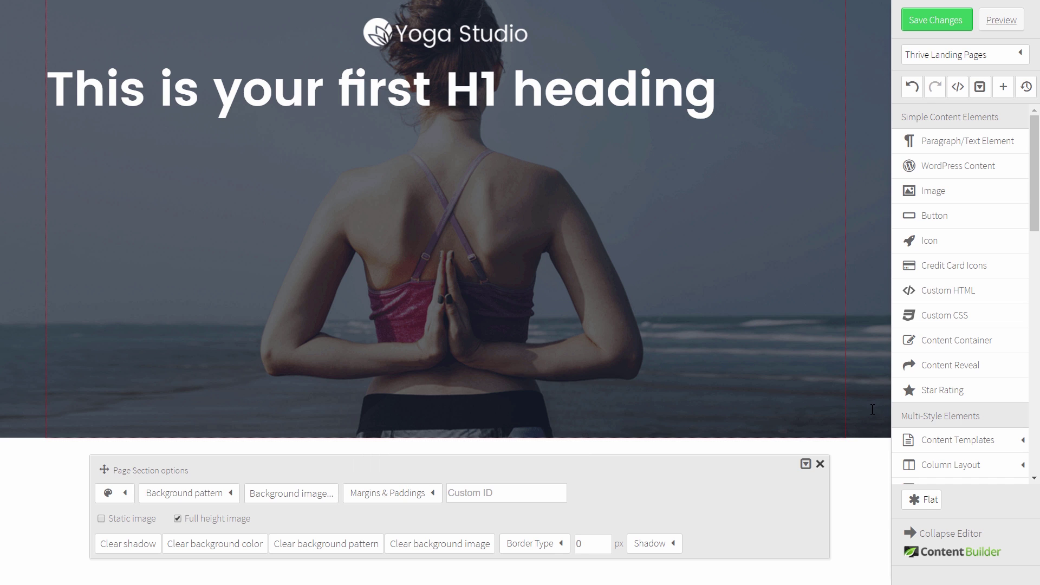
left_click(820, 464)
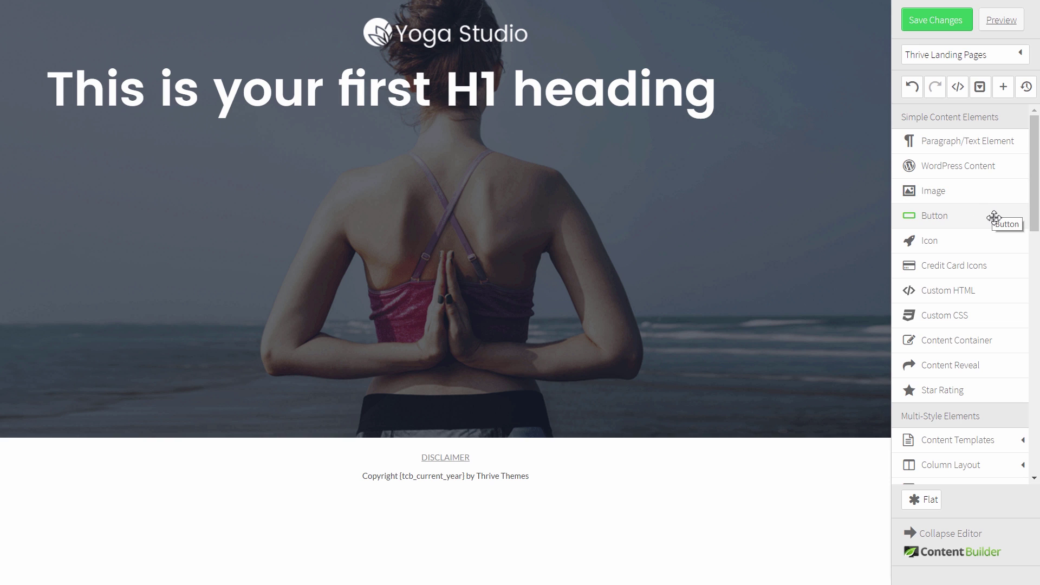
Add a content container between the Yoga Studio logo and the H1 heading with a max-width of 960
left_click_drag(958, 341, 520, 72)
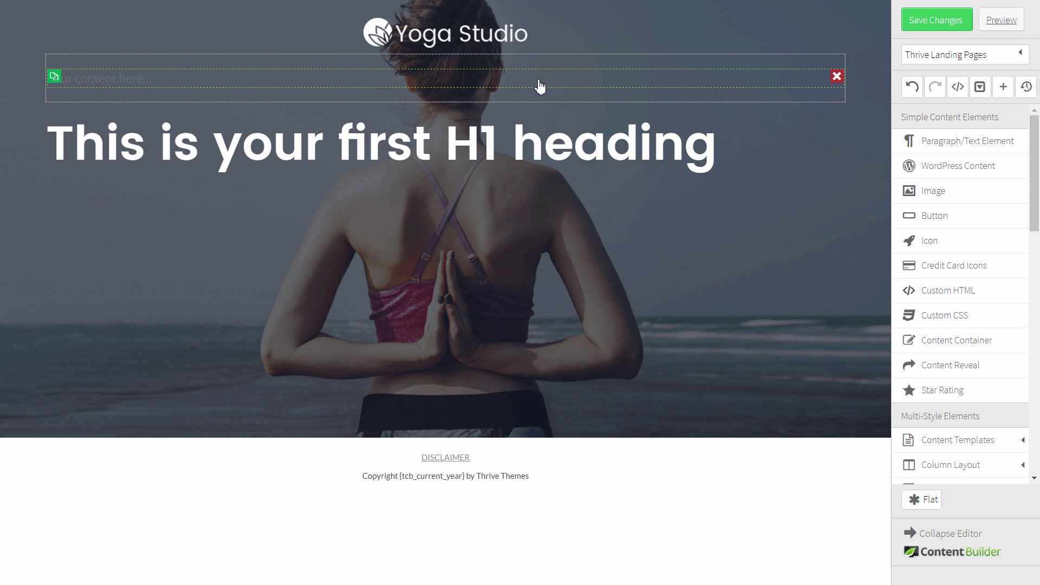
left_click(514, 93)
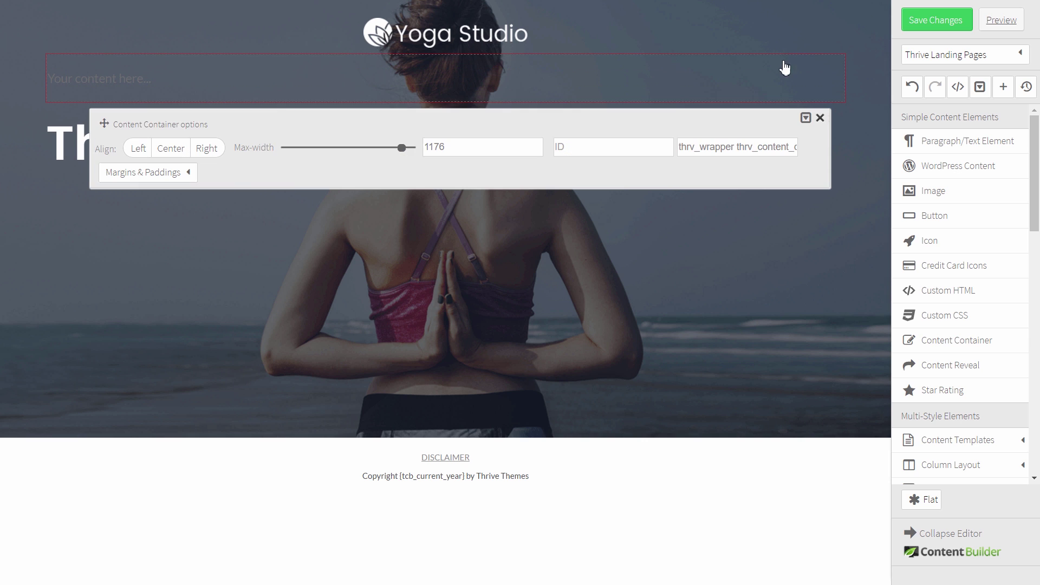
double_click(452, 148)
type("960")
left_click(471, 230)
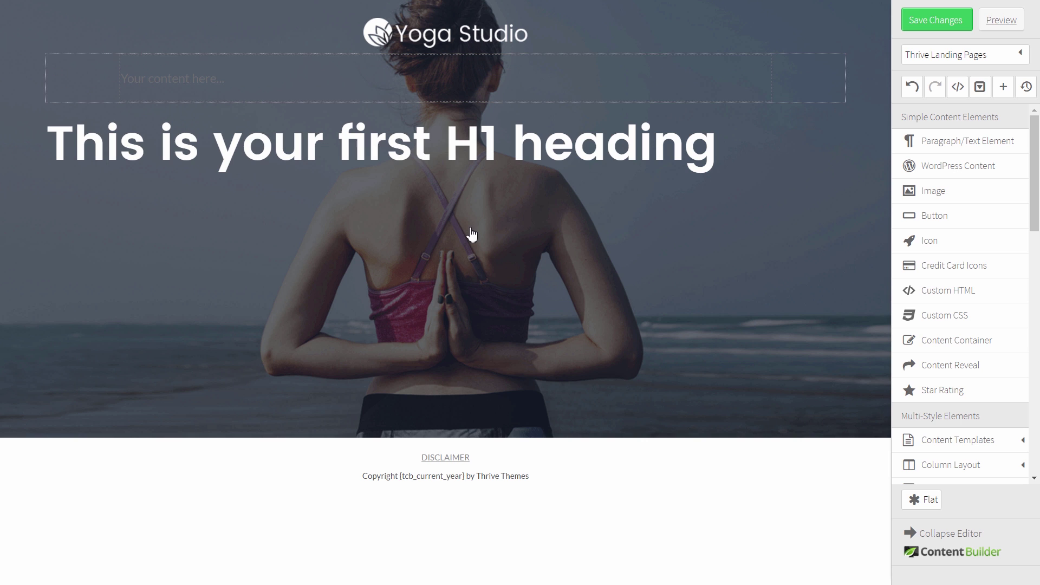
Move the H1 heading into the new content container and centre its text
left_click_drag(421, 157, 417, 89)
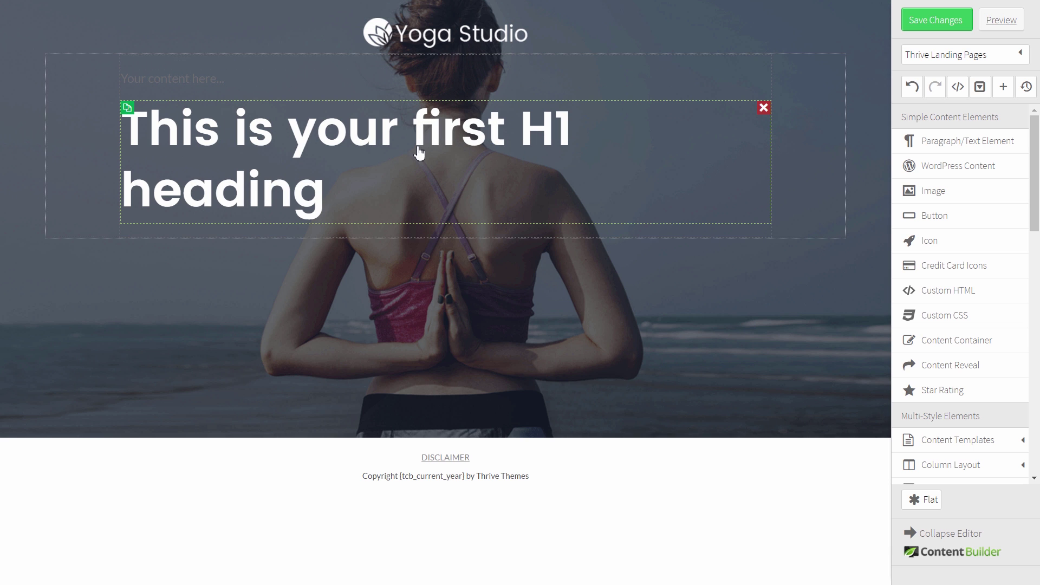
left_click(413, 175)
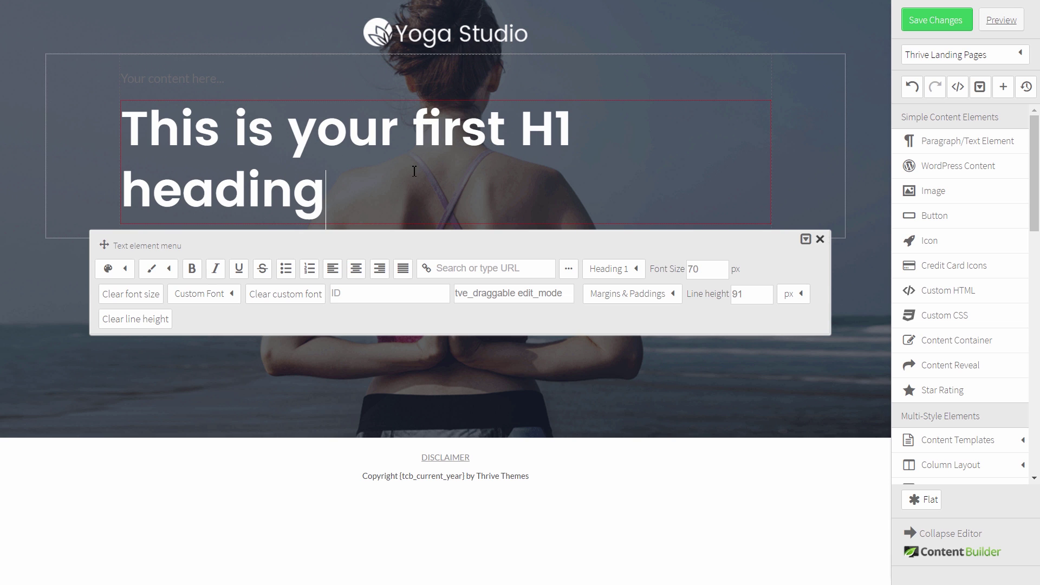
left_click(356, 270)
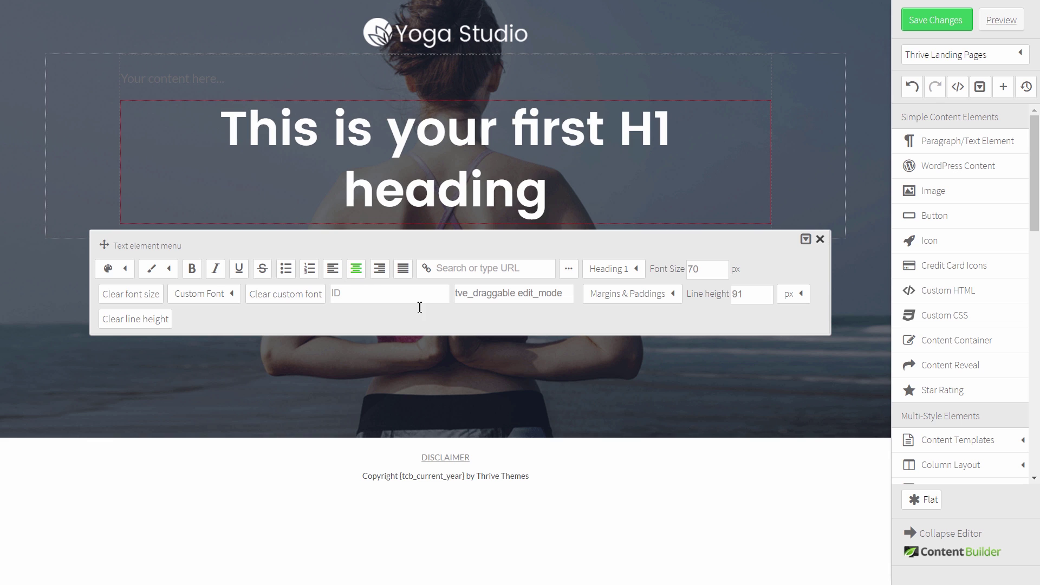
Reword the heading as "Online Yoga Classes for a Healthy Body and Mind" and delete the container's placeholder paragraph
left_click(533, 365)
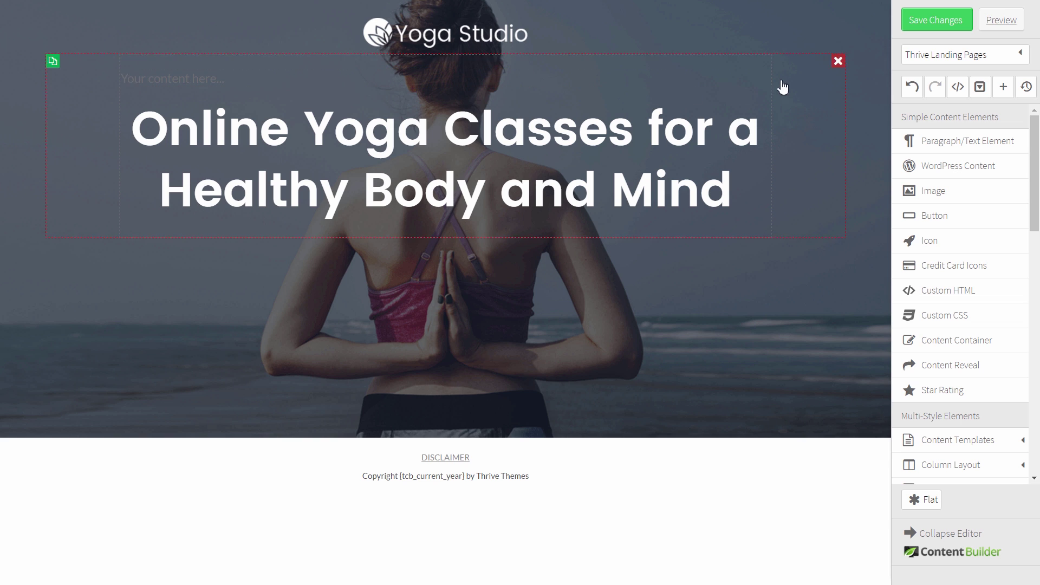
left_click(764, 77)
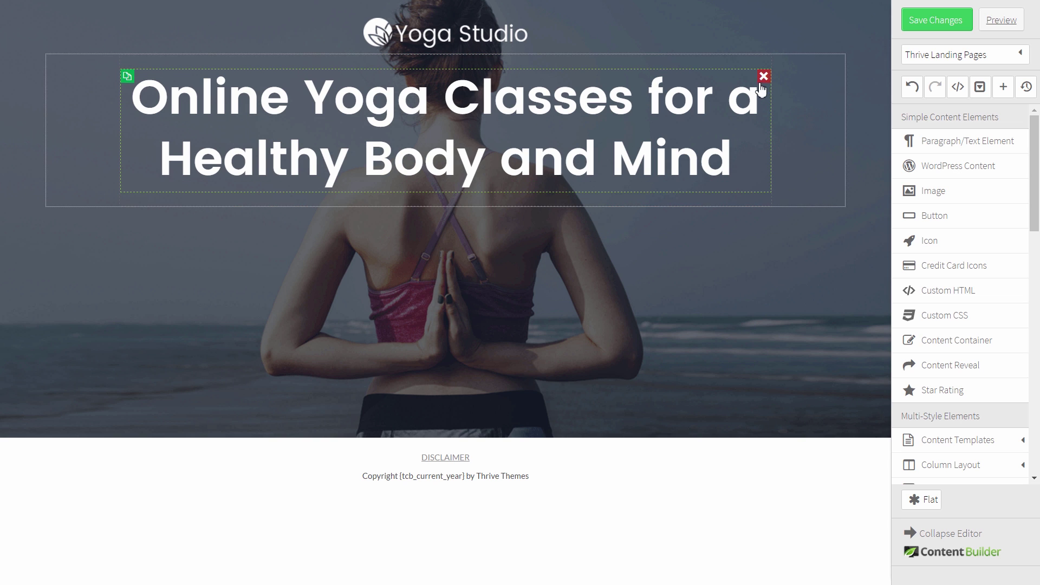
Set the top margin of the H1 heading to 140 px
left_click(528, 111)
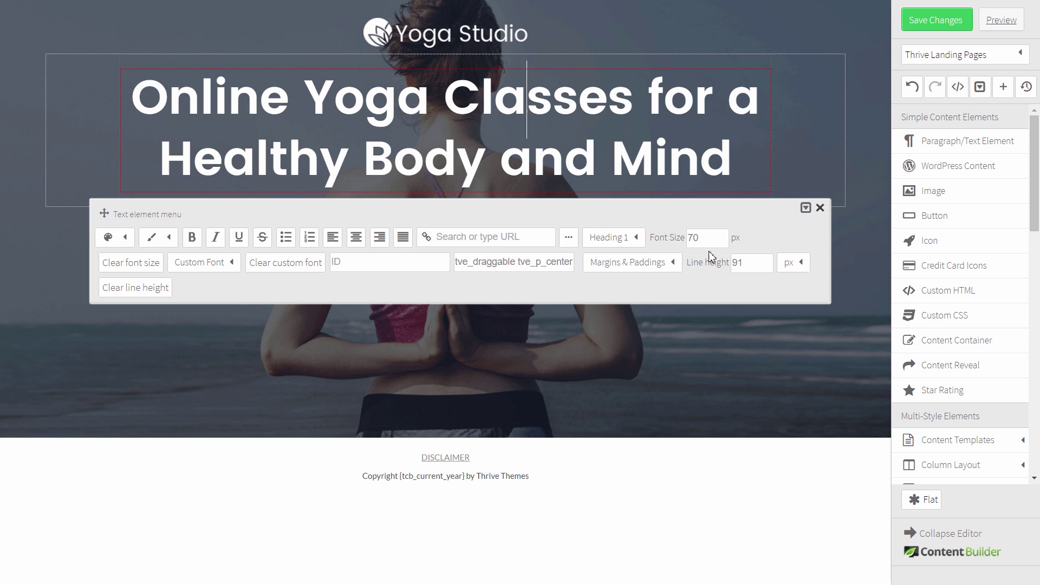
left_click(671, 270)
left_click_drag(662, 312, 607, 310)
type("140")
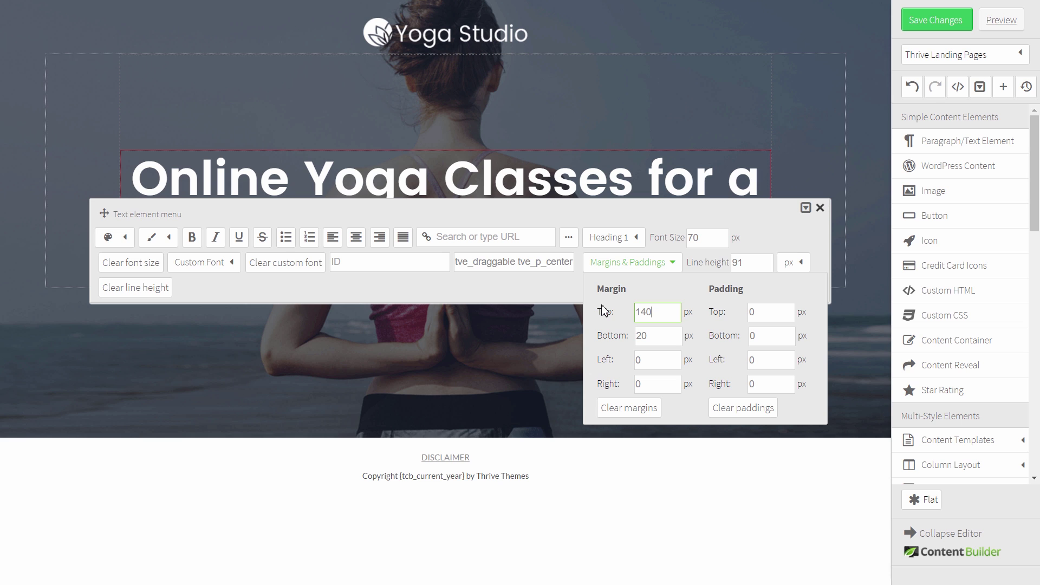
left_click(517, 338)
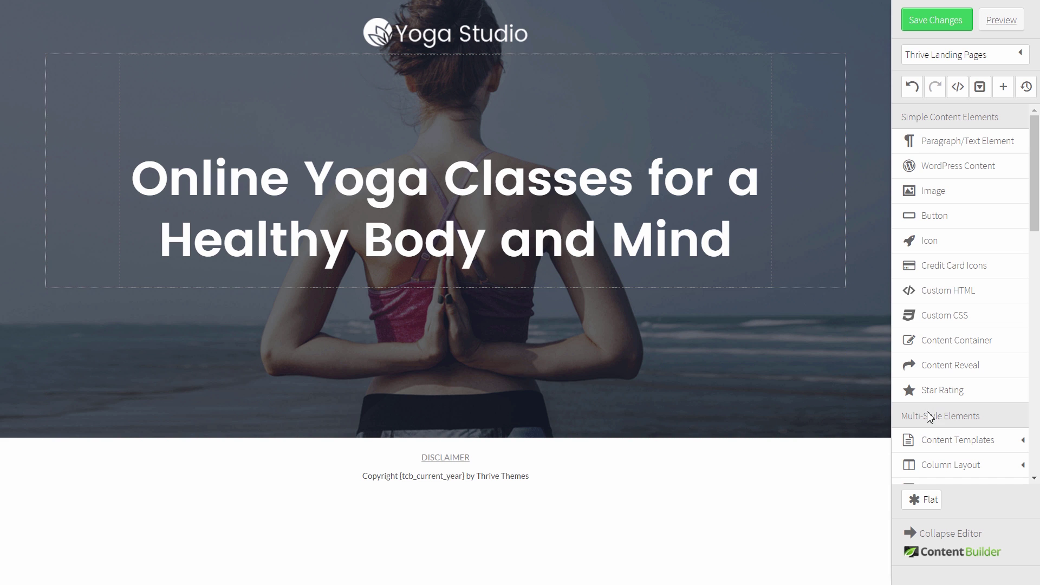
Add a page section below the header section and give it the favourite light blue background colour rgba(235,245,250,1)
scroll(946, 421, "down", 10)
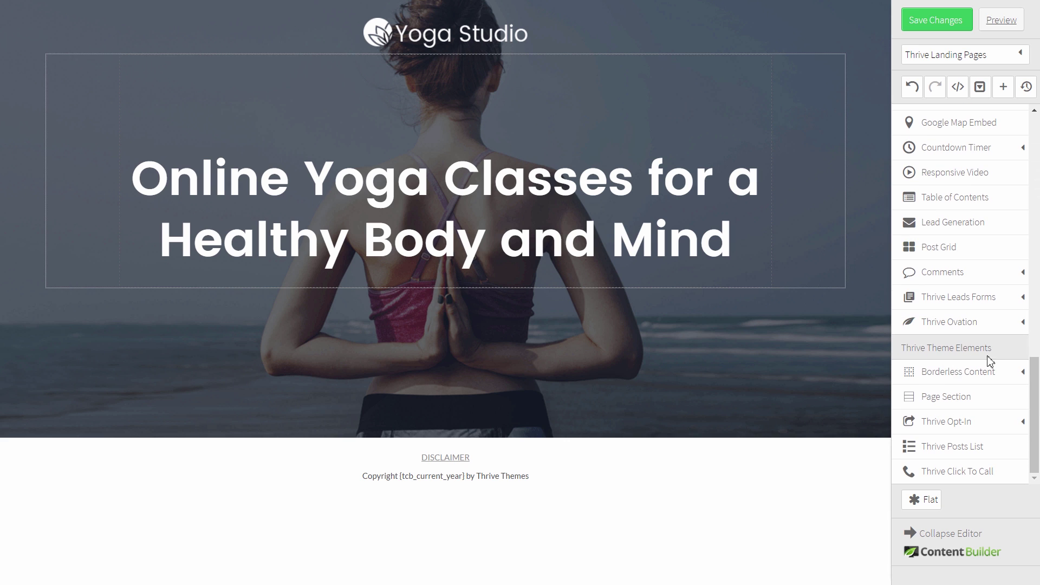
left_click_drag(974, 396, 467, 435)
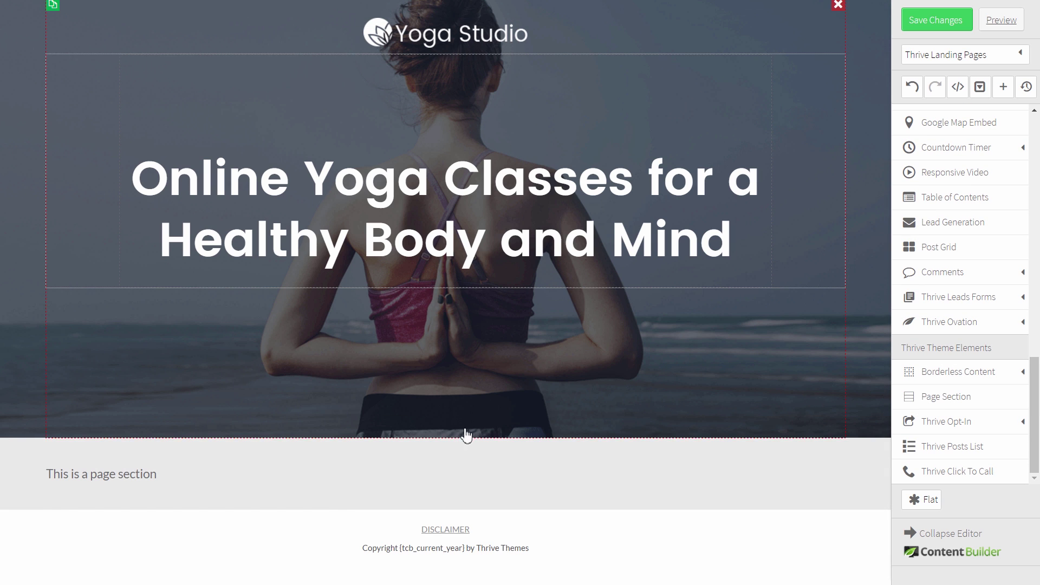
left_click(34, 463)
left_click(125, 365)
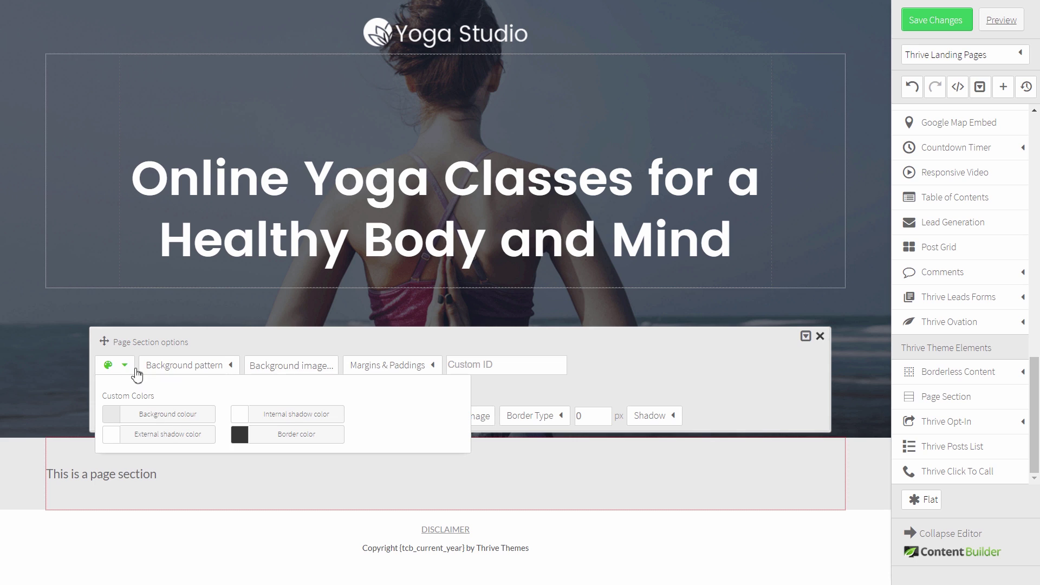
left_click(177, 417)
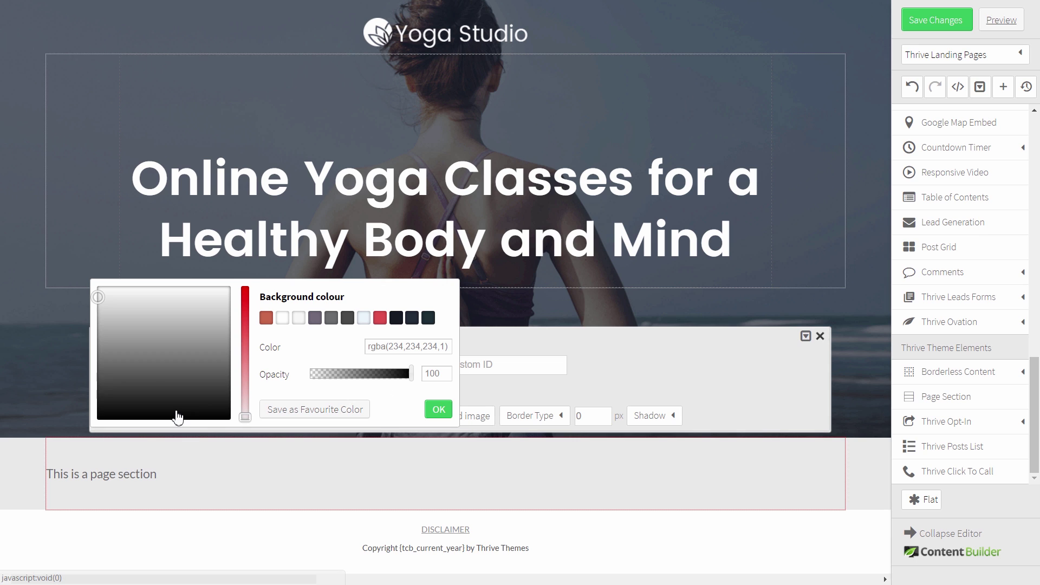
left_click(365, 320)
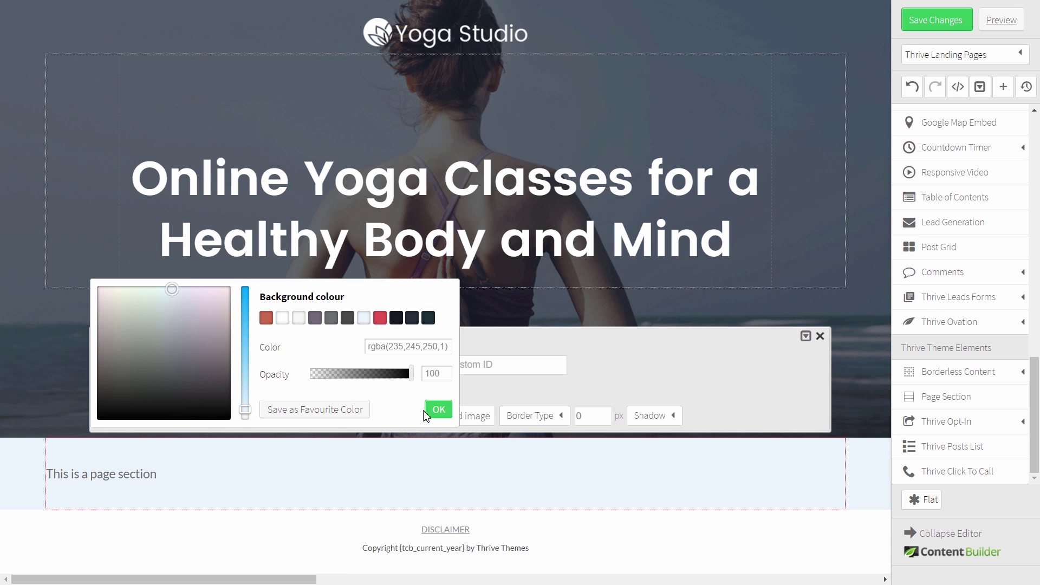
left_click(446, 413)
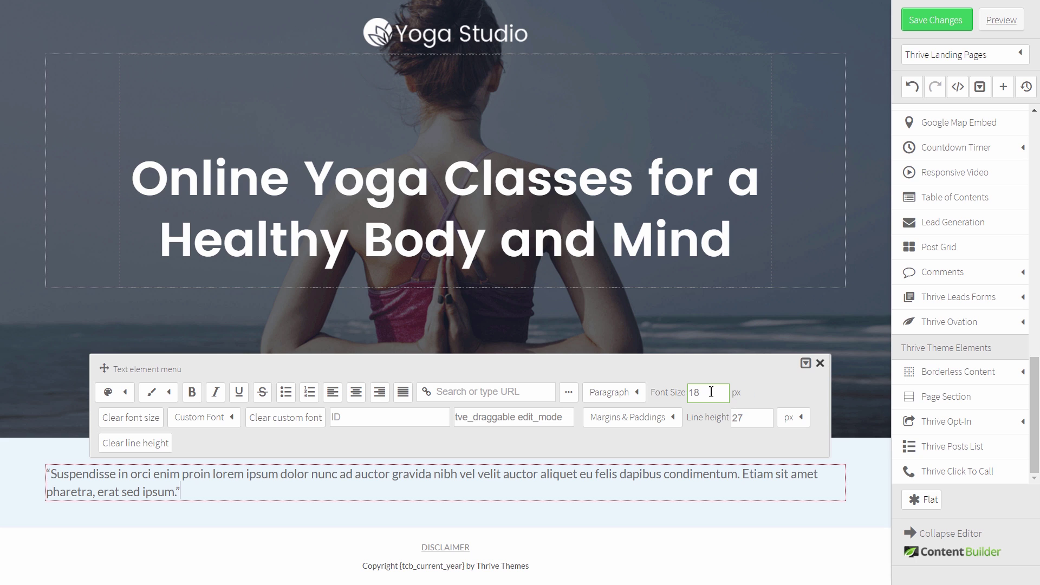
Set the quote paragraph in the light blue section to font size 25 px and centre it
left_click_drag(710, 392, 657, 390)
type("25")
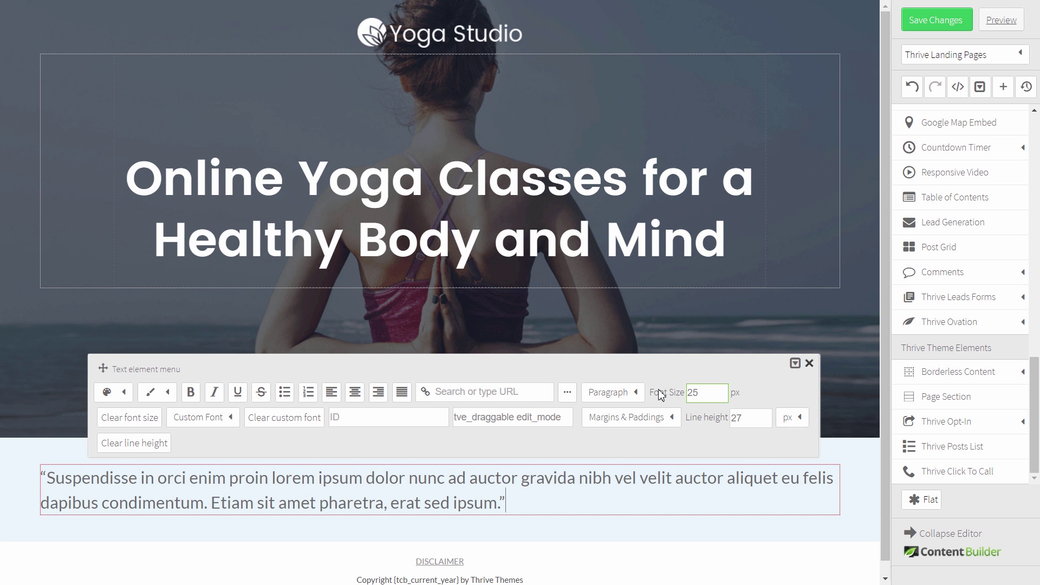
left_click(354, 392)
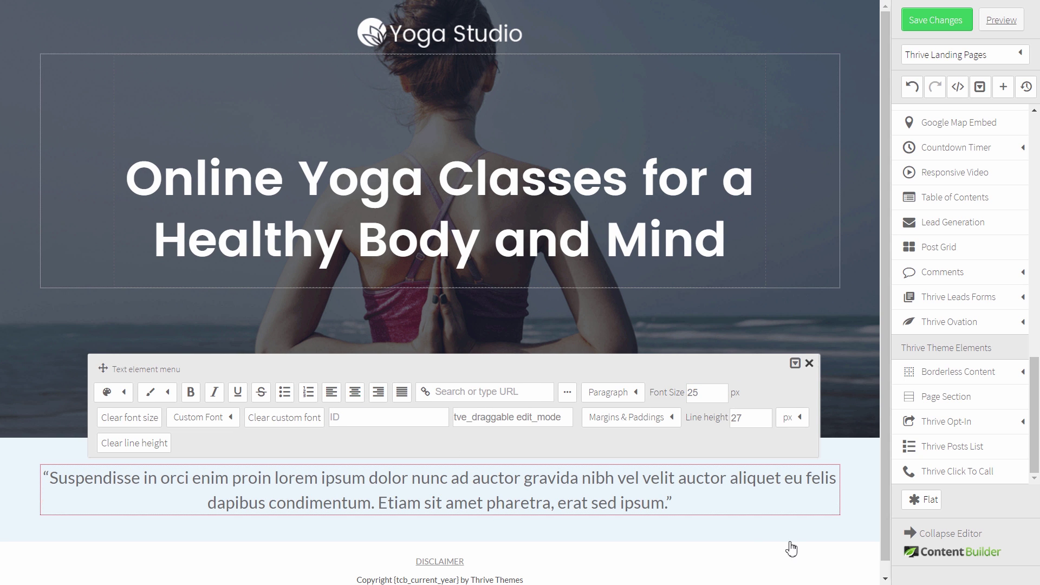
left_click(844, 507)
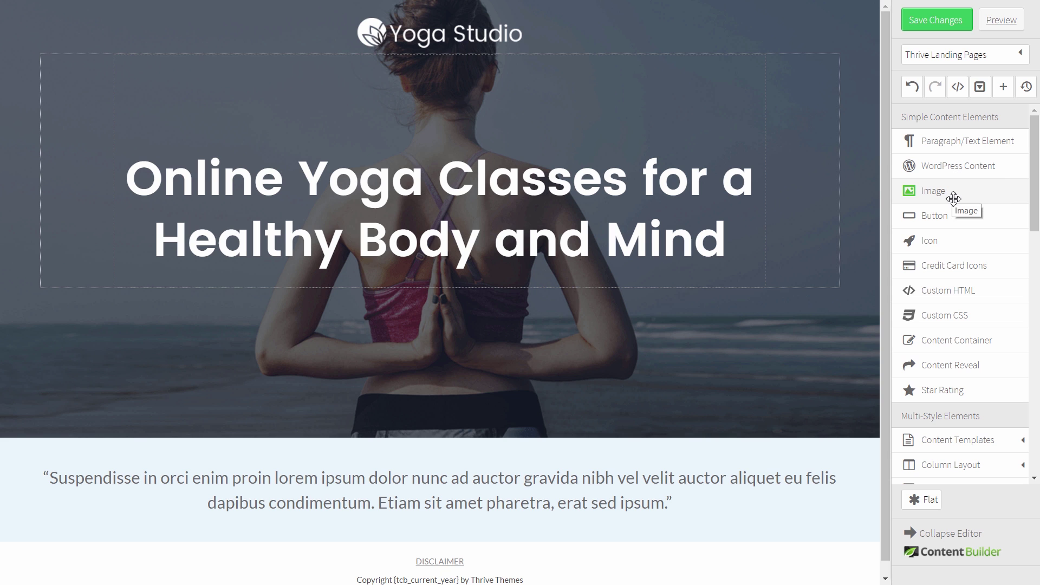
Insert the image signature.png from the media library below the quote and centre it
left_click_drag(954, 198, 470, 516)
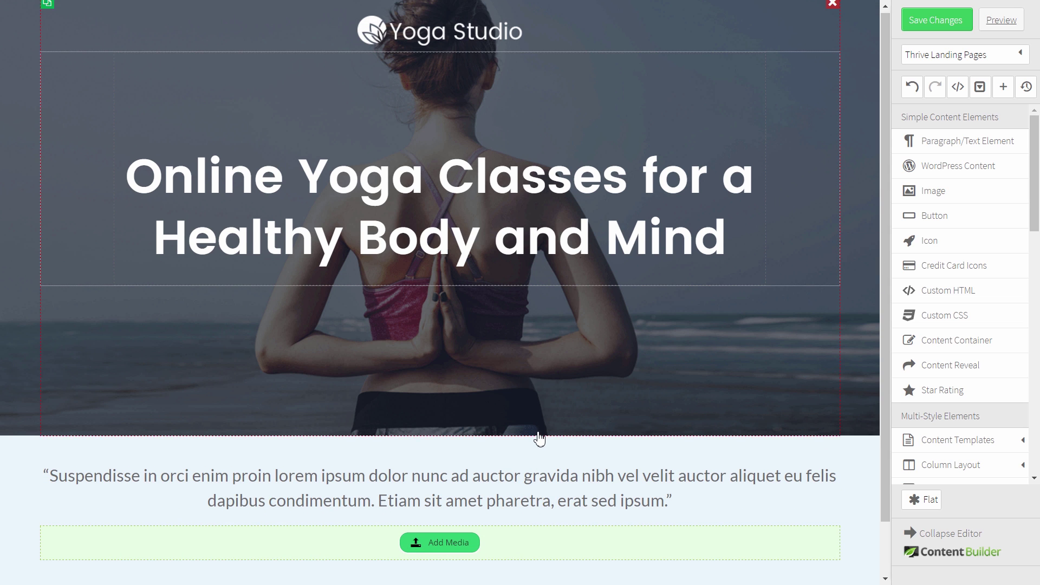
scroll(539, 439, "down", 1)
left_click(449, 484)
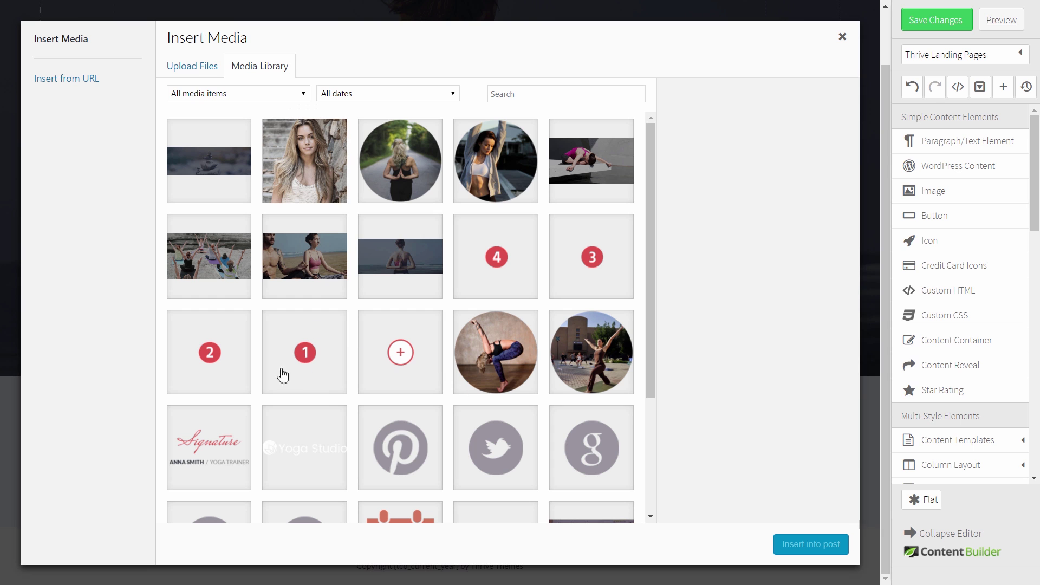
left_click(234, 445)
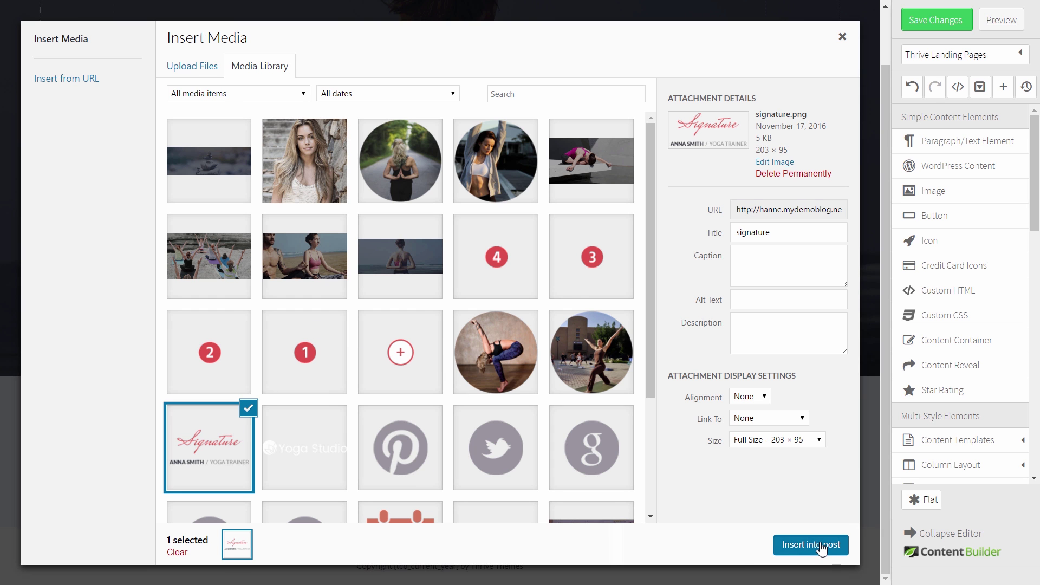
left_click(823, 545)
left_click(143, 512)
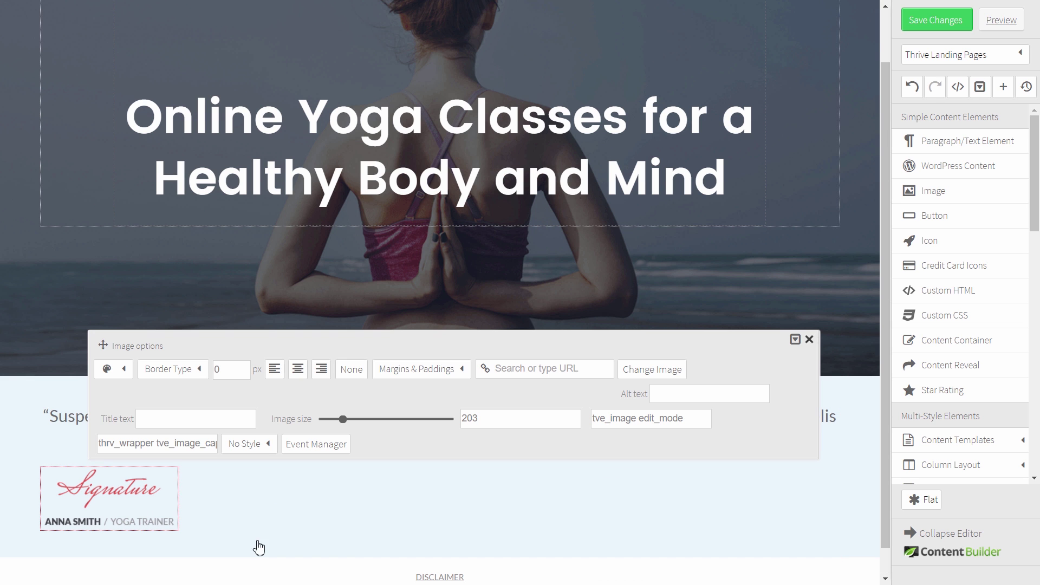
left_click(297, 369)
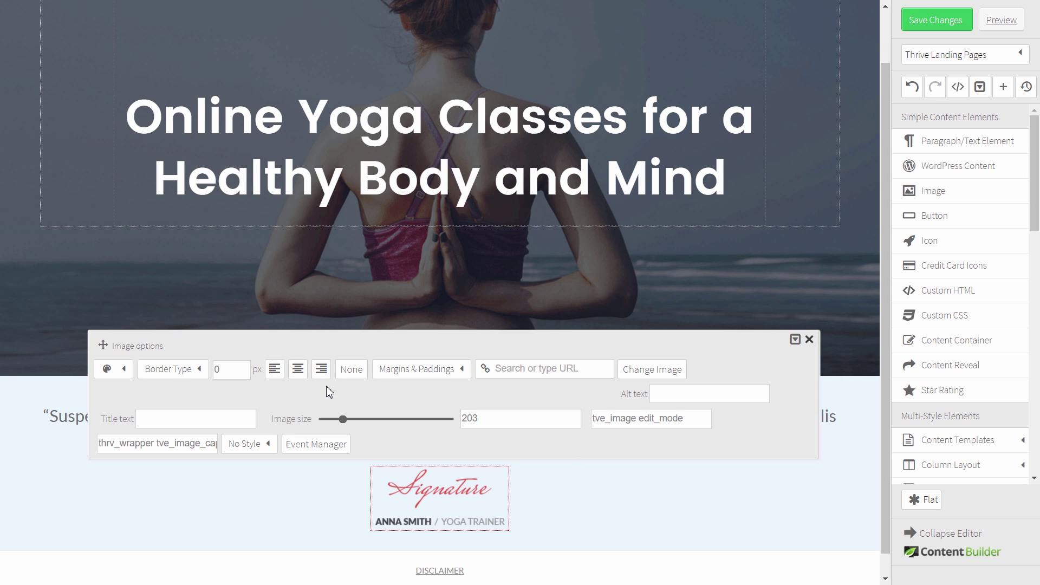
Set the top margin of the signature image to 30 px
left_click(460, 372)
left_click_drag(453, 419, 404, 425)
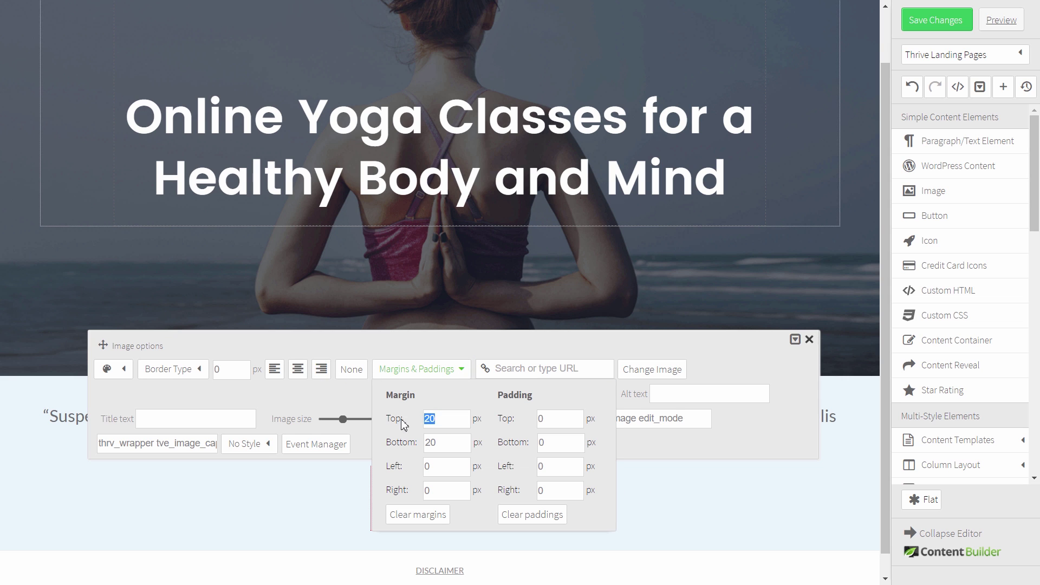
type("30")
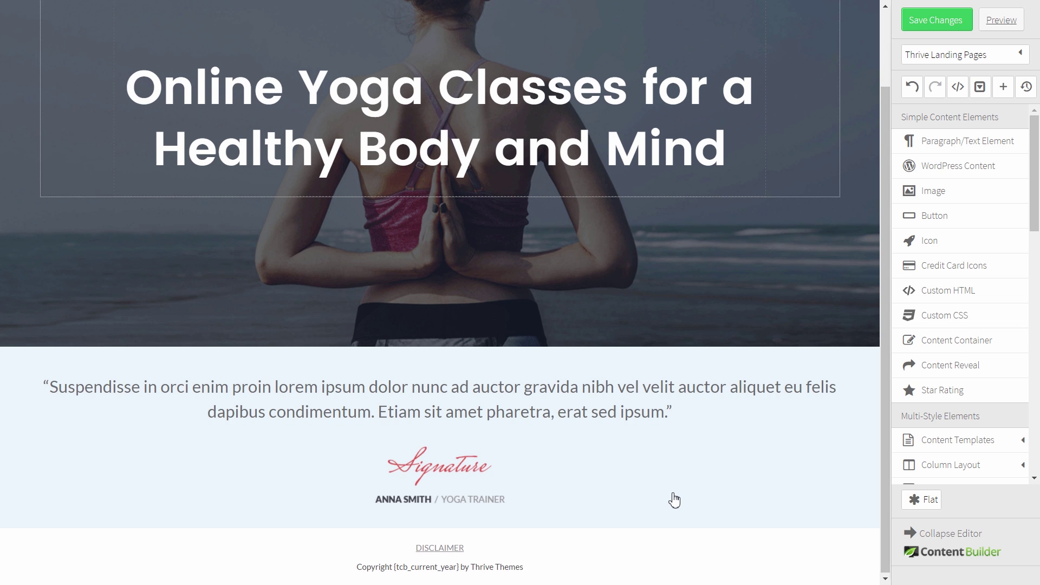
scroll(674, 500, "up", 2)
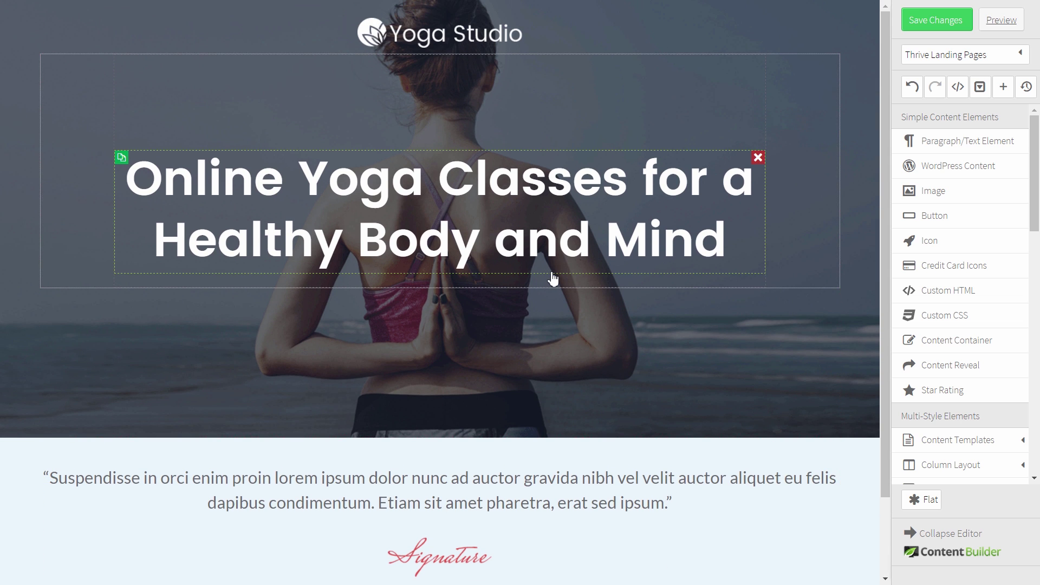
scroll(552, 279, "down", 2)
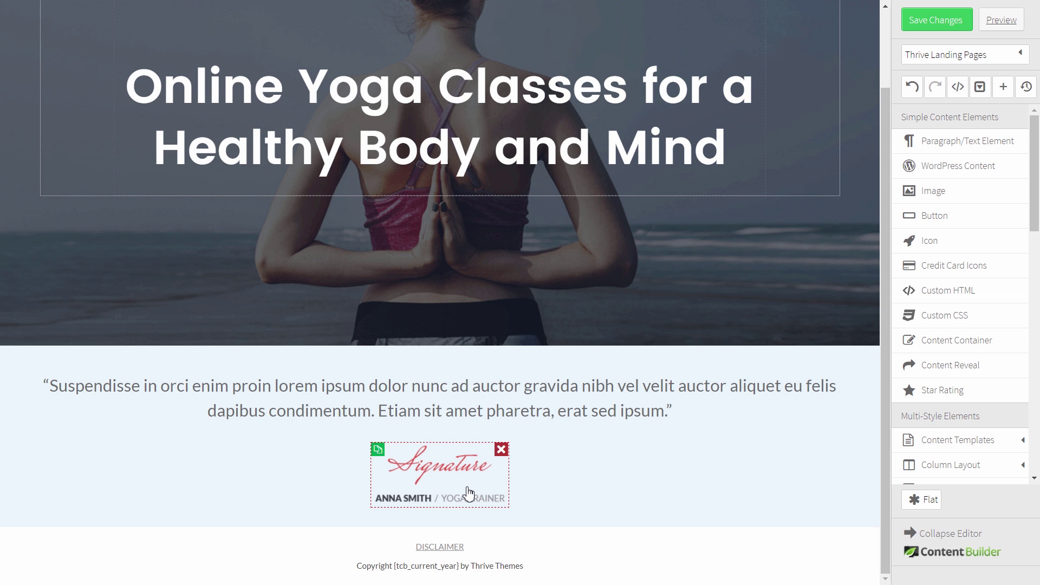
scroll(470, 494, "up", 2)
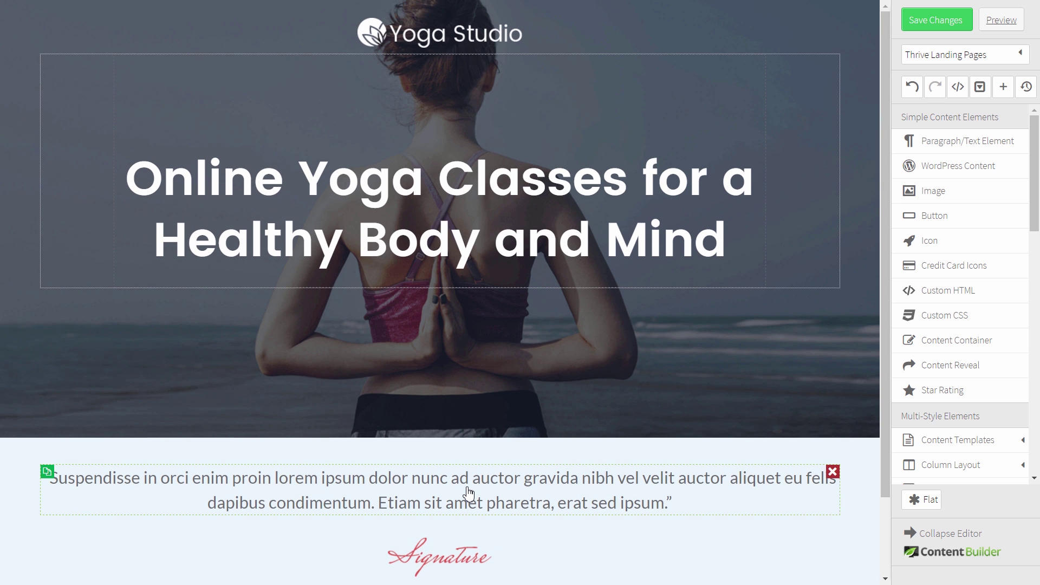
Add a content container above the quote in the light blue section and set its max-width to 800
scroll(469, 494, "down", 2)
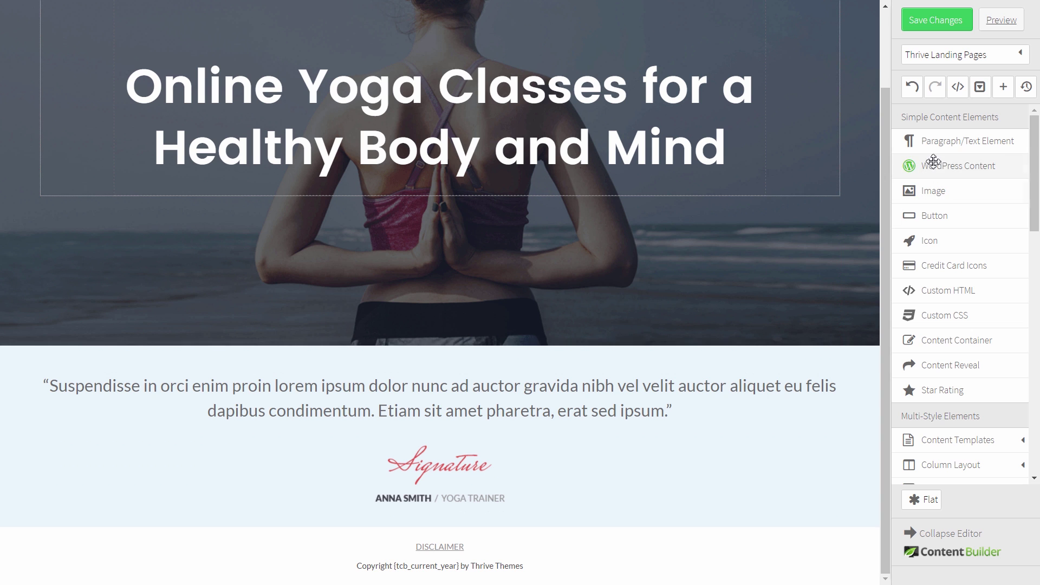
scroll(986, 260, "down", 1)
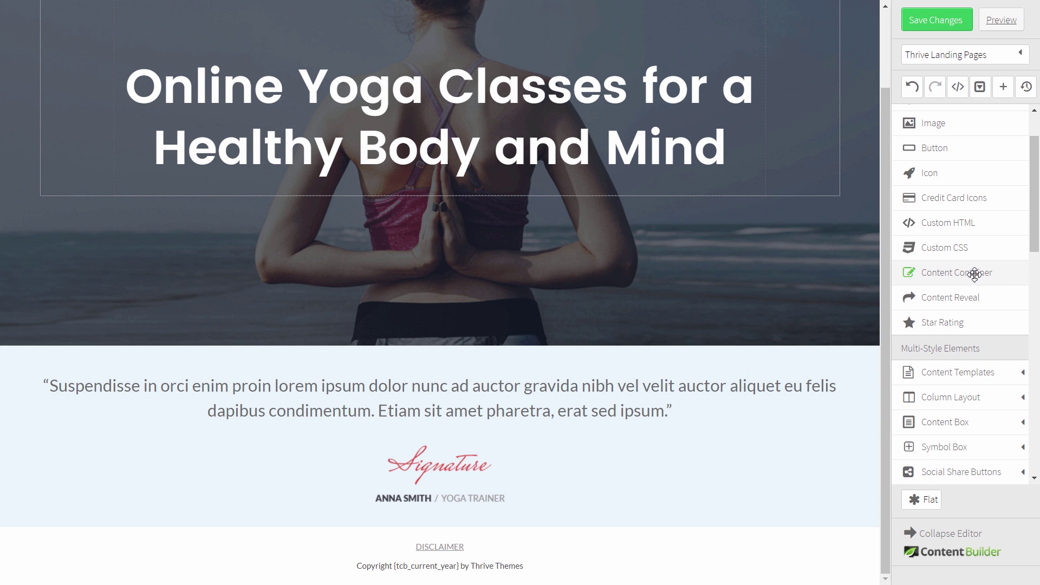
left_click_drag(975, 273, 477, 380)
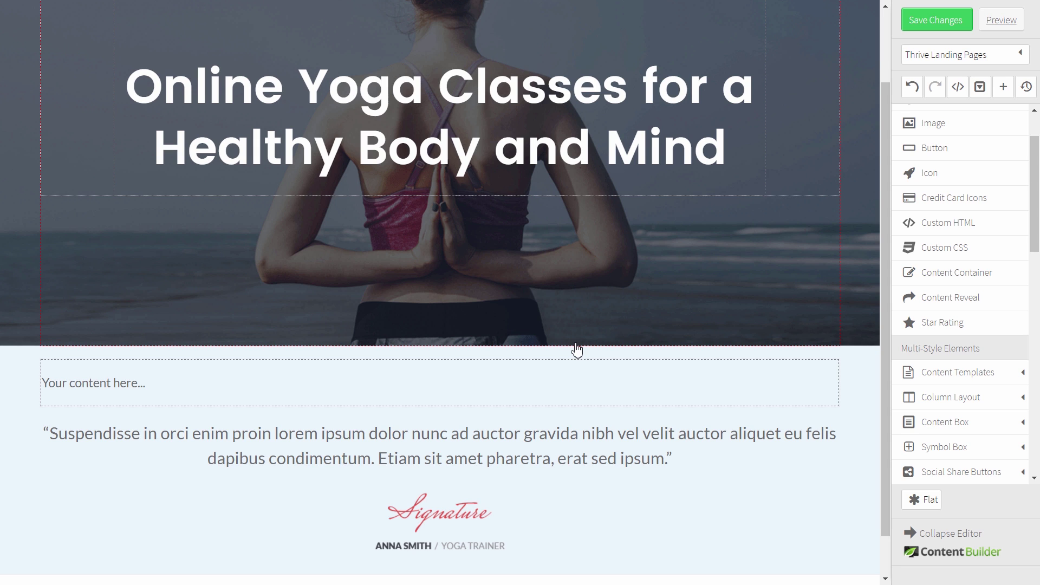
left_click(535, 371)
left_click_drag(476, 307, 391, 319)
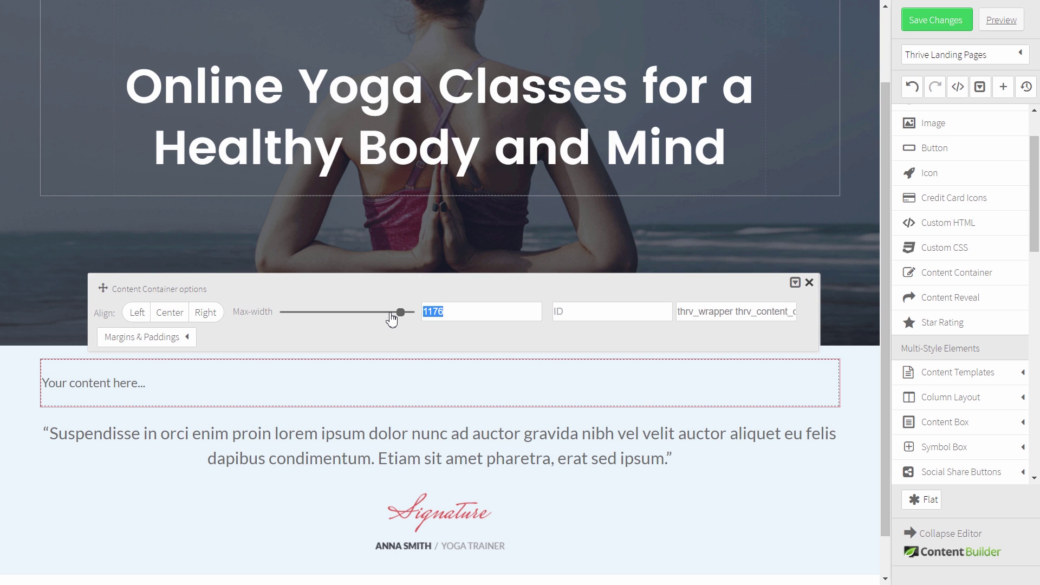
type("800")
key("Return")
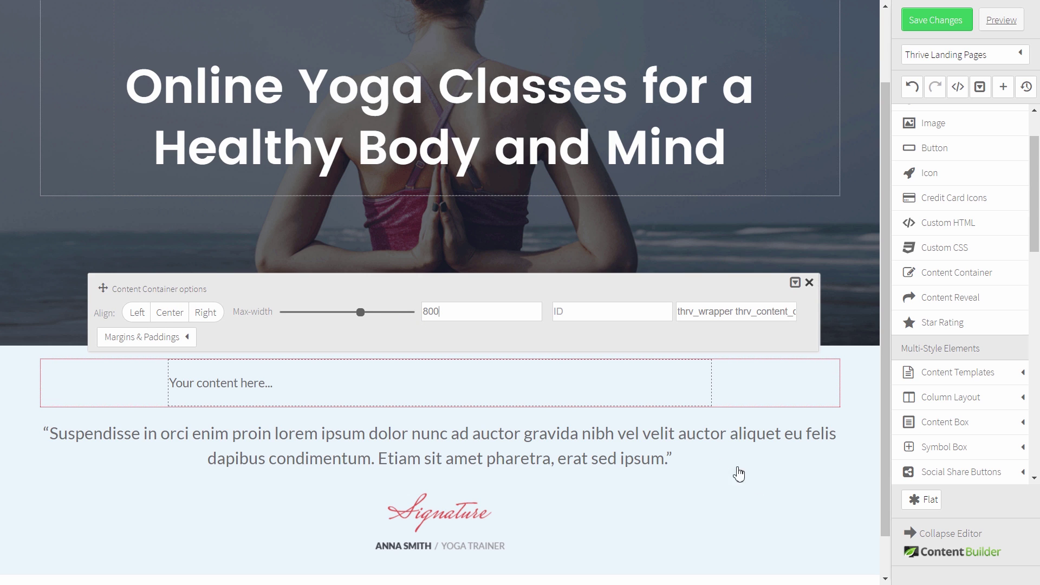
Delete the placeholder text in the new content container and insert a Style 5 content box without headline in its place
left_click(781, 487)
scroll(943, 230, "down", 1)
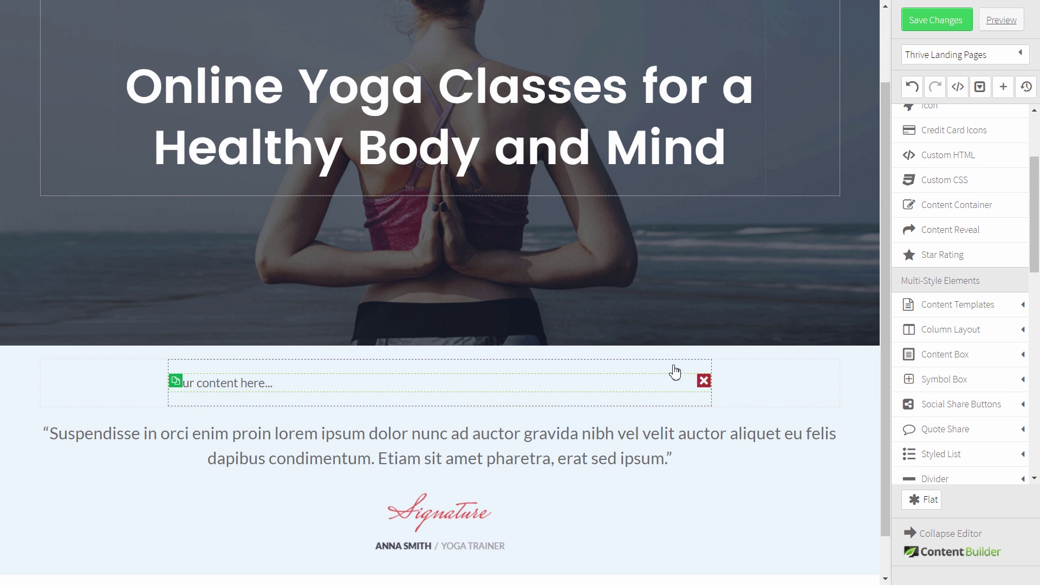
left_click(703, 382)
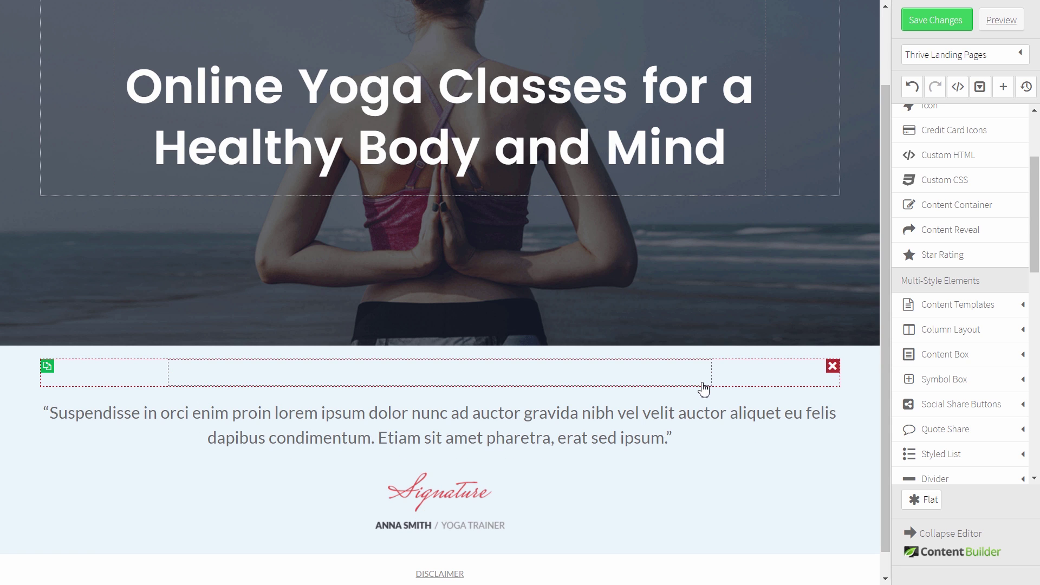
left_click(992, 359)
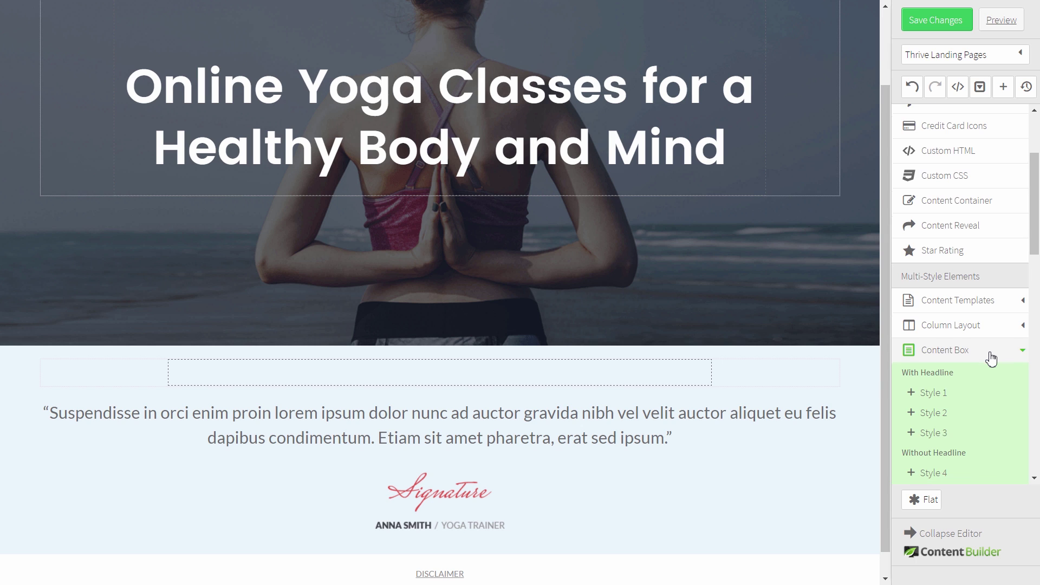
scroll(991, 360, "down", 2)
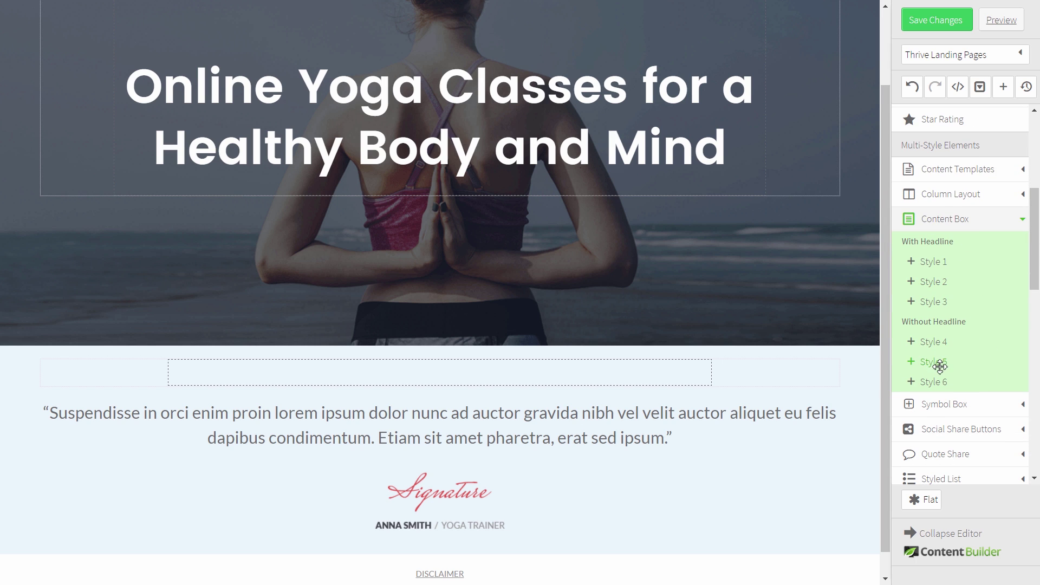
left_click_drag(937, 362, 477, 380)
scroll(573, 367, "down", 2)
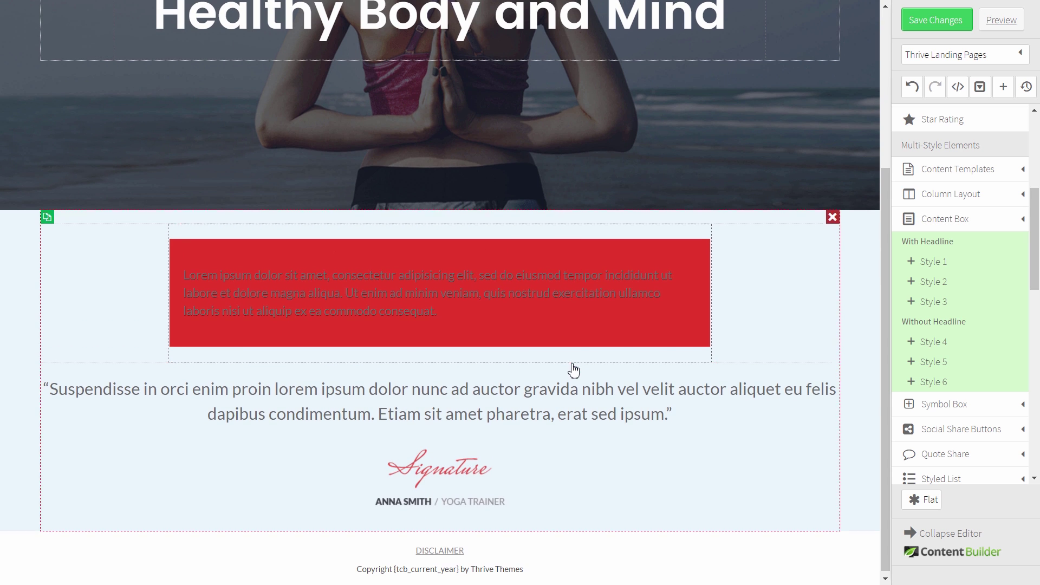
Apply the light grey default color to the content box and set its custom background color to white
left_click(414, 256)
left_click(124, 191)
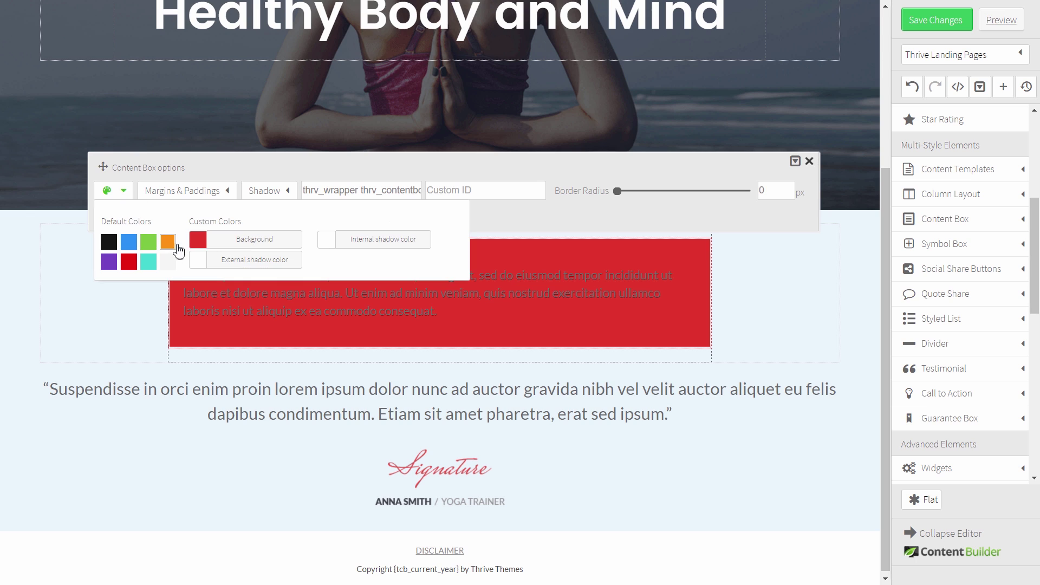
left_click(168, 283)
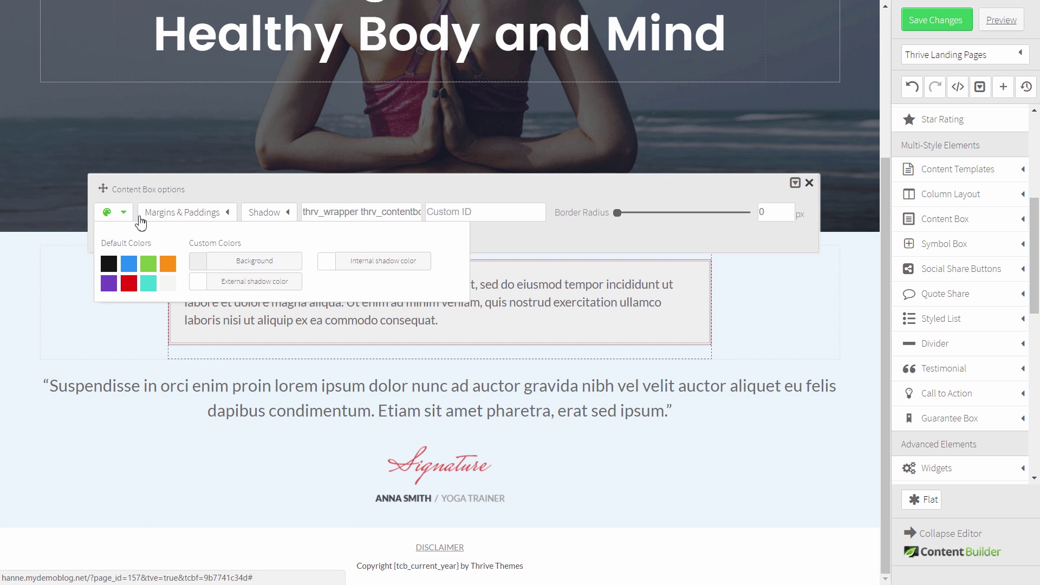
left_click(256, 265)
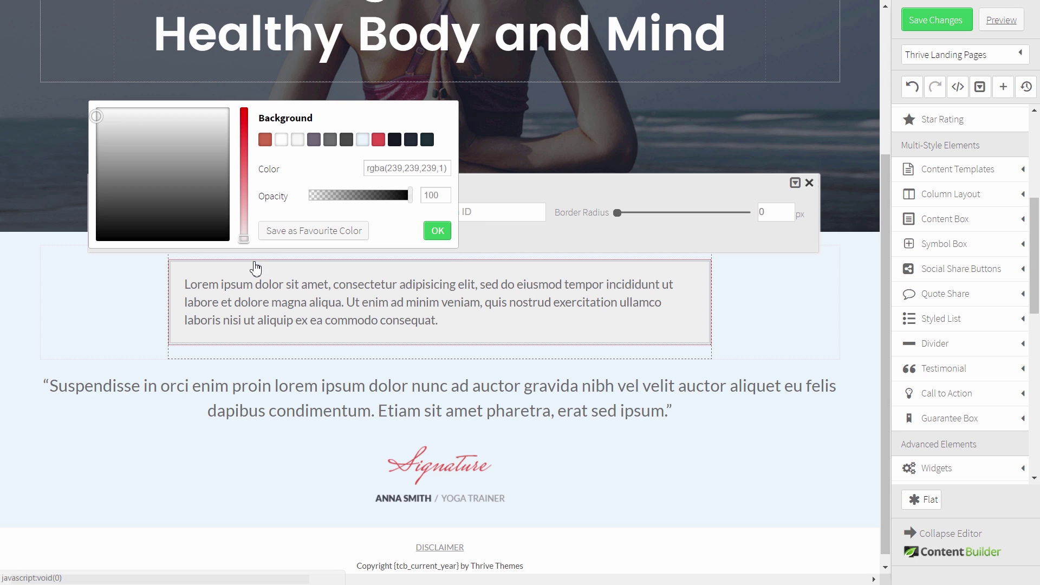
left_click(282, 140)
left_click(437, 231)
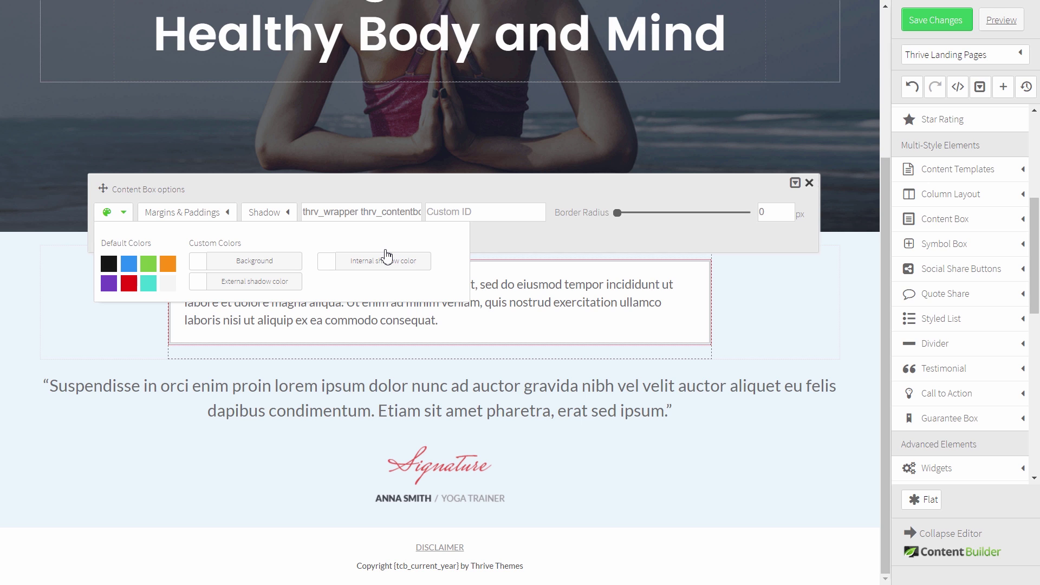
Set the content box's external shadow color to the dark favourite rgba(30,47,53) with 15% opacity
left_click(275, 291)
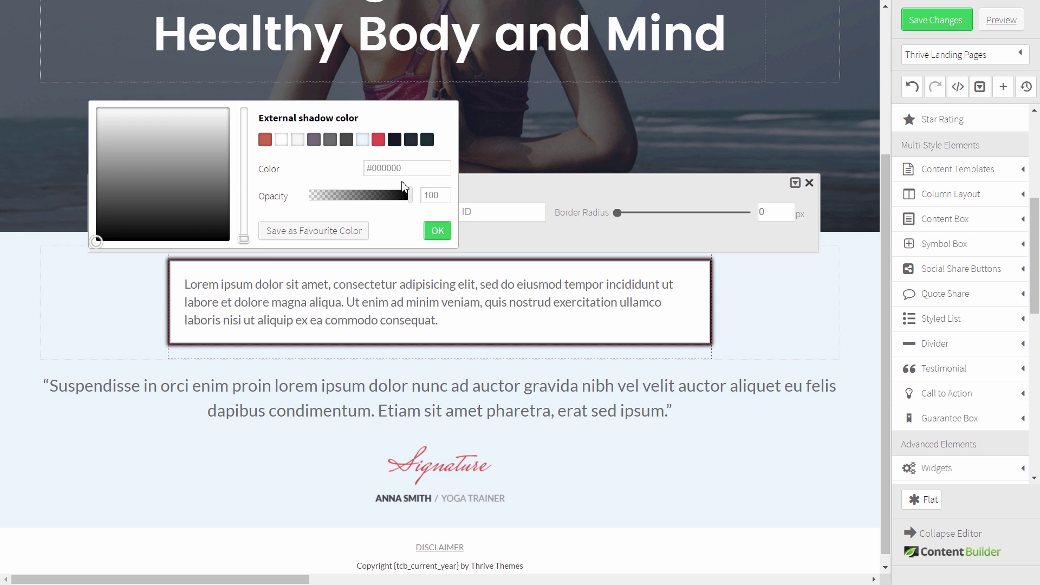
left_click(428, 140)
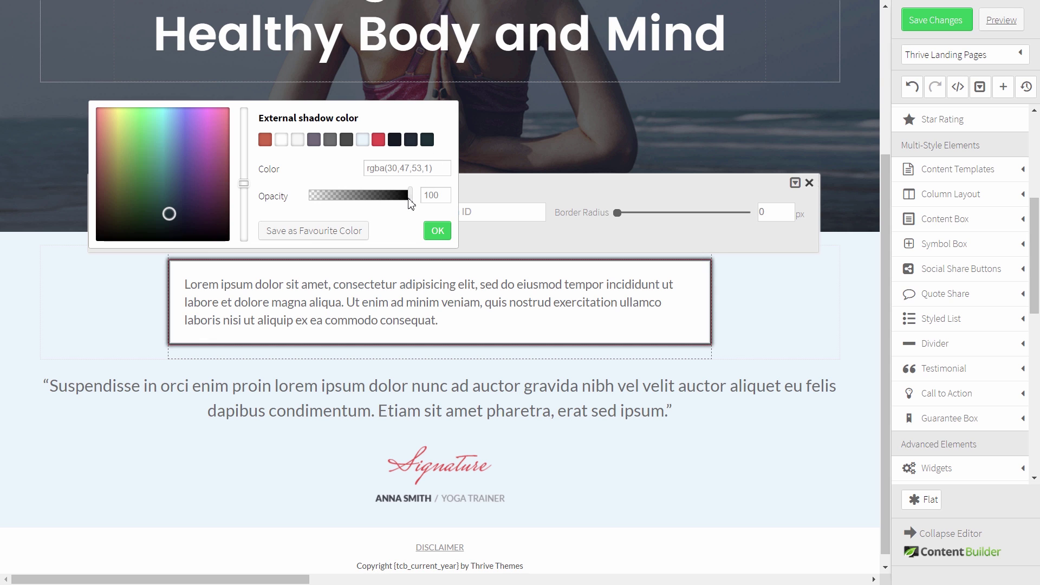
left_click_drag(410, 196, 325, 204)
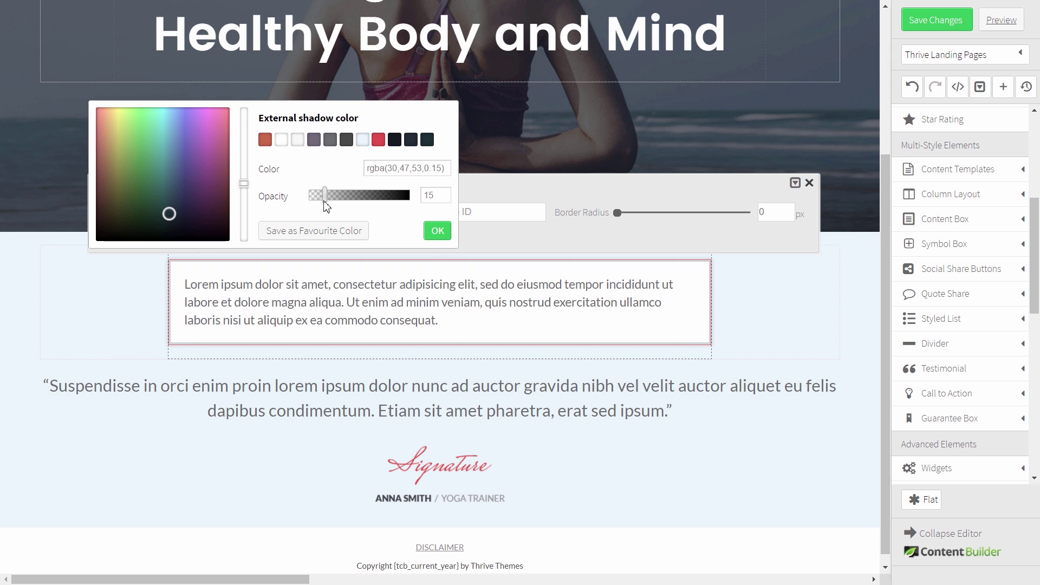
left_click(434, 236)
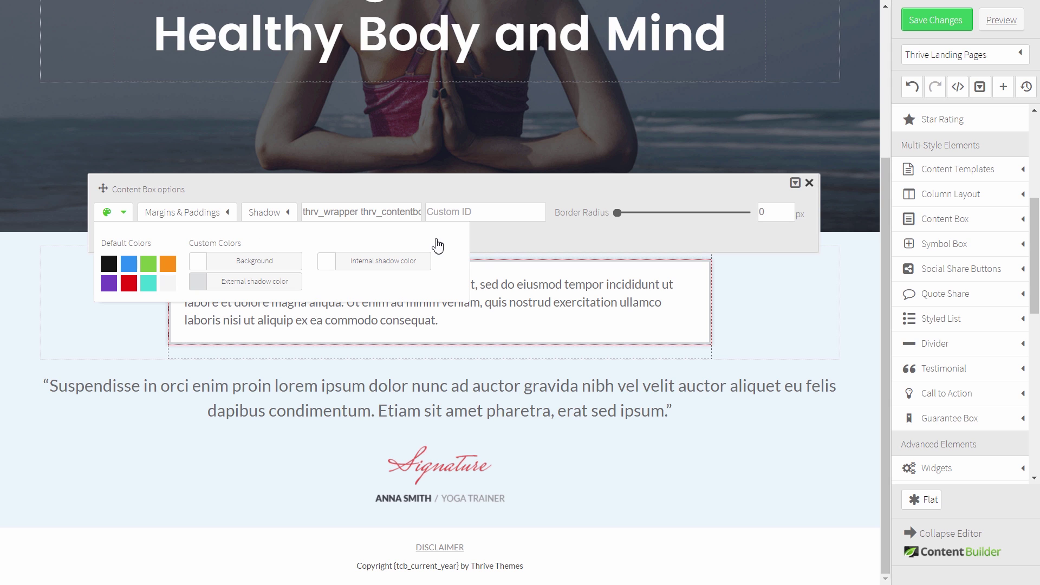
left_click(513, 244)
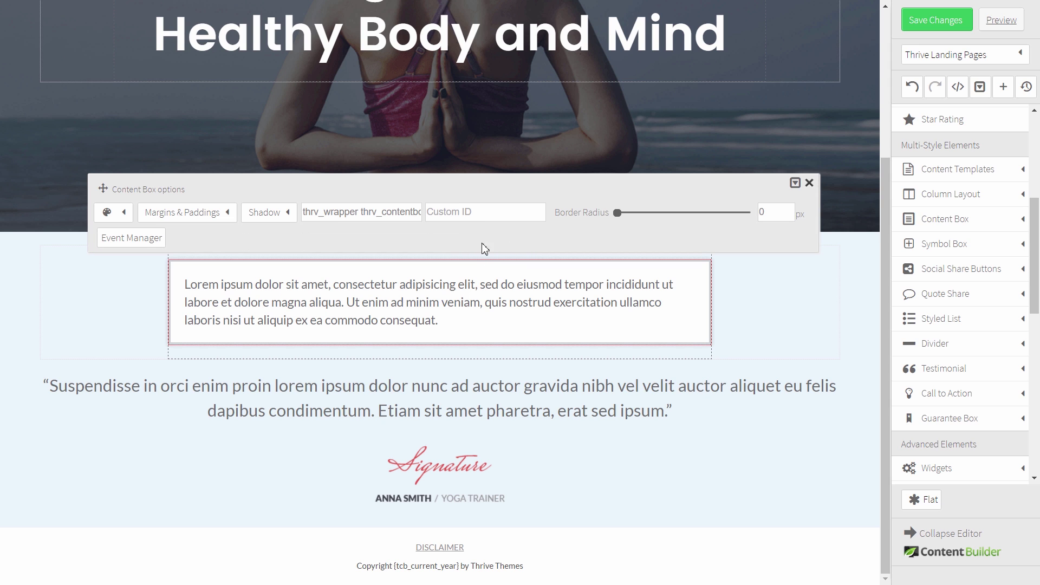
Shift the external shadow of the content box downward
left_click(288, 214)
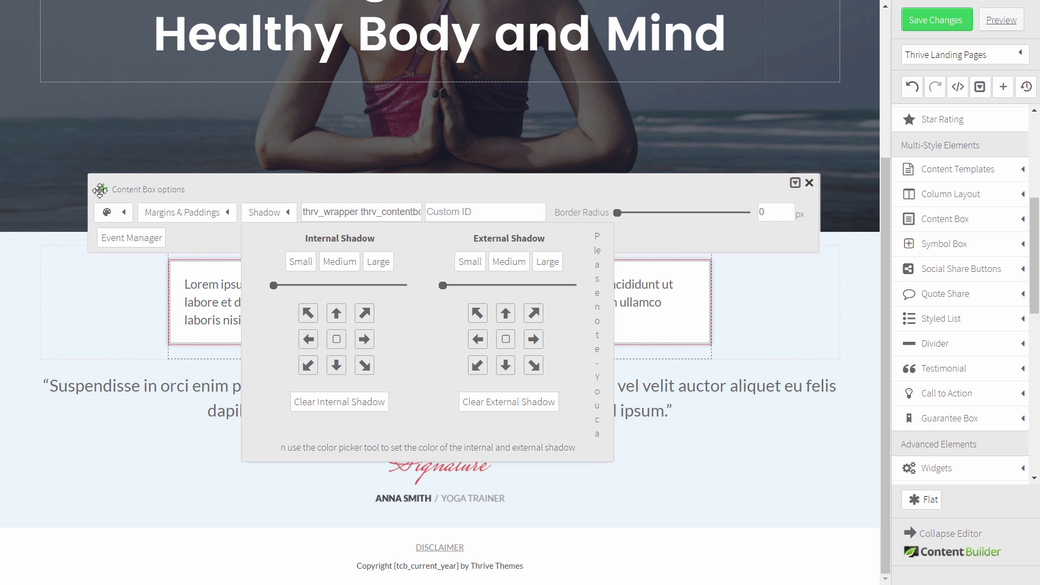
left_click_drag(124, 214, 124, 397)
left_click(129, 373)
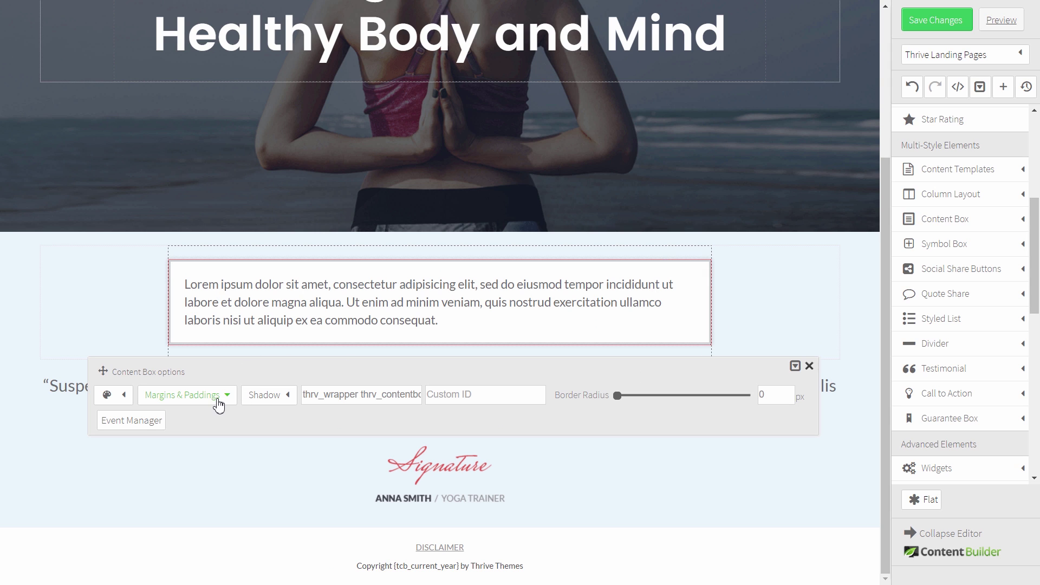
left_click(285, 401)
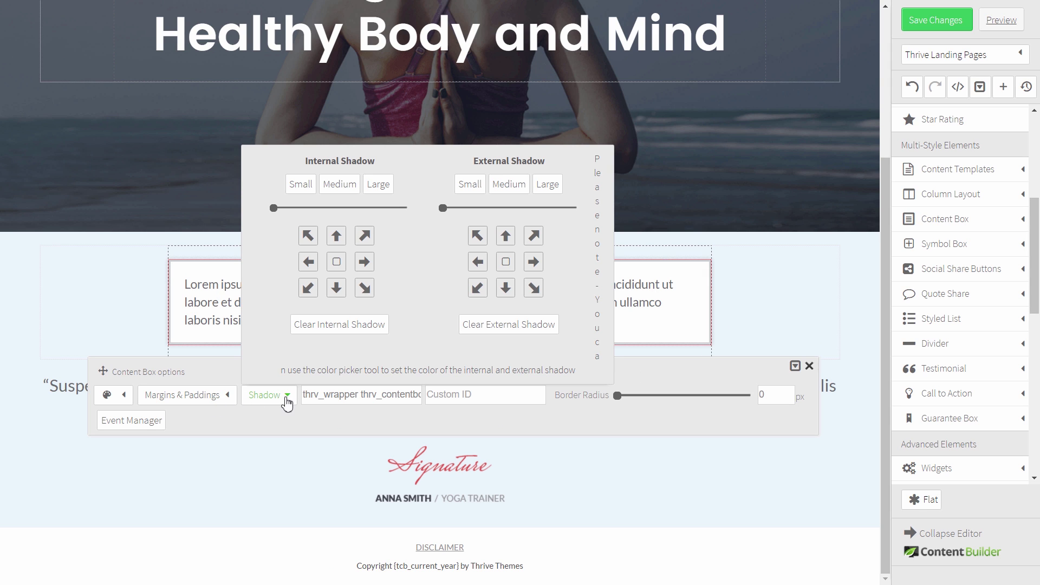
left_click(511, 293)
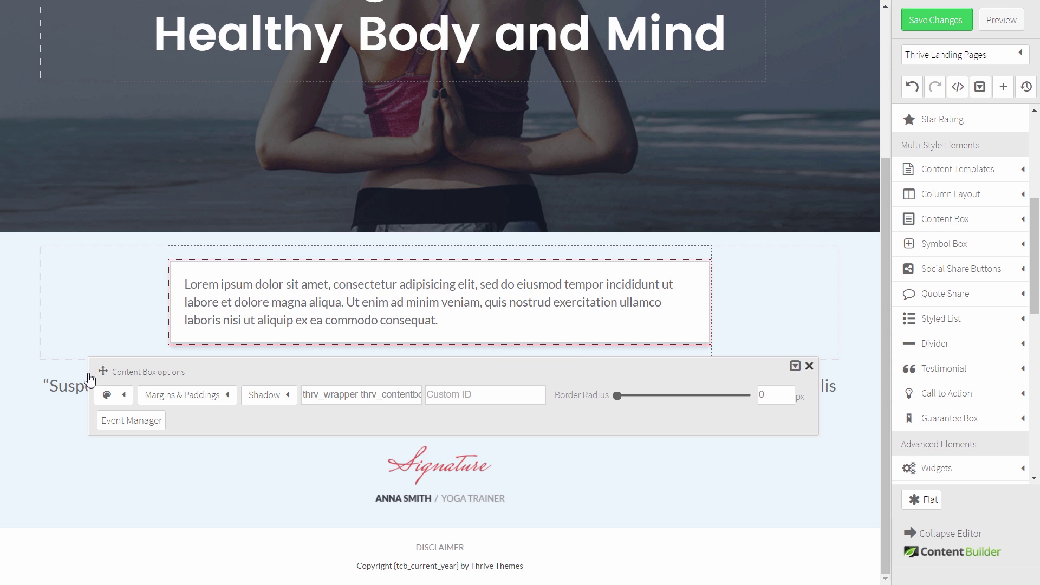
Round the corners of the content box with a border radius
left_click_drag(102, 372, 103, 399)
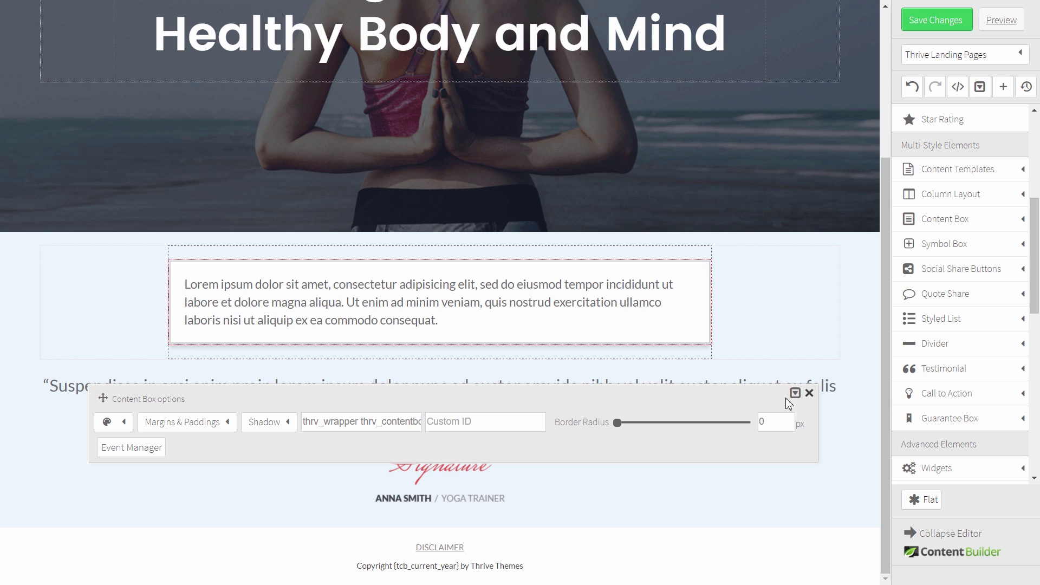
left_click(783, 427)
left_click_drag(778, 424, 723, 422)
left_click(282, 503)
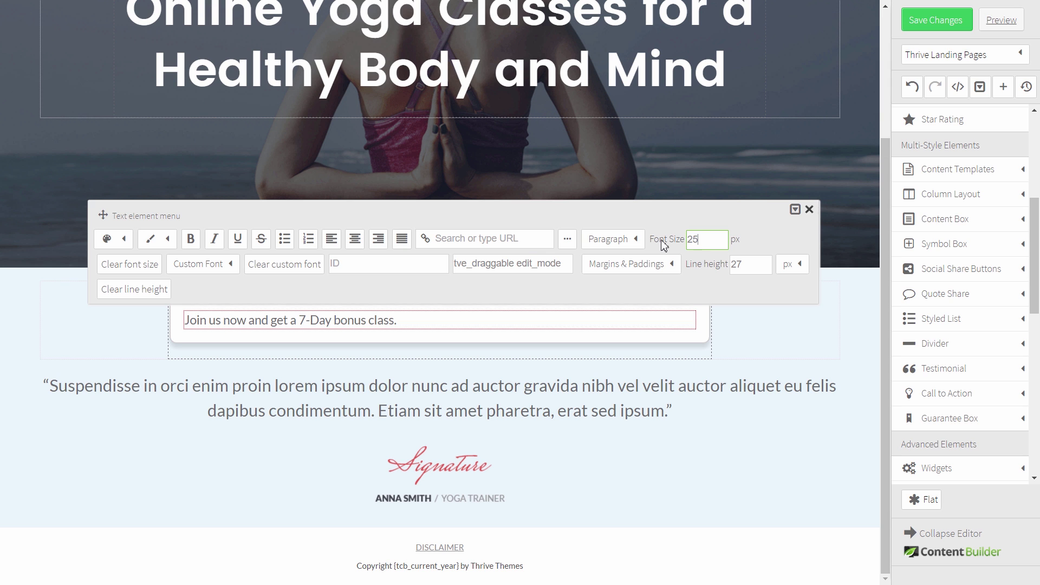
Make the content box text read "Join us now and get a 7-Day bonus class." at font size 25 px, centred
key("Return")
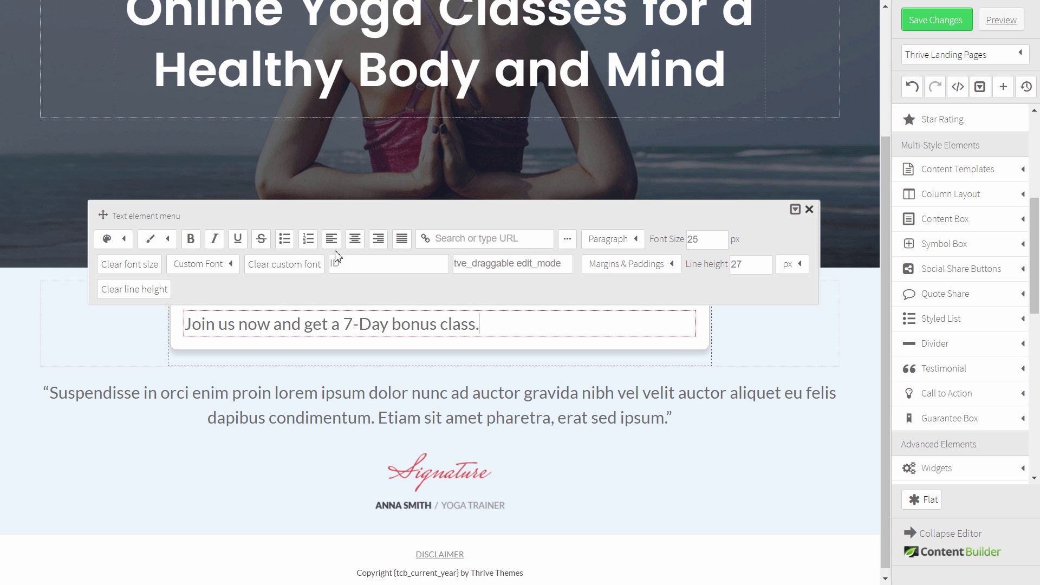
left_click(362, 242)
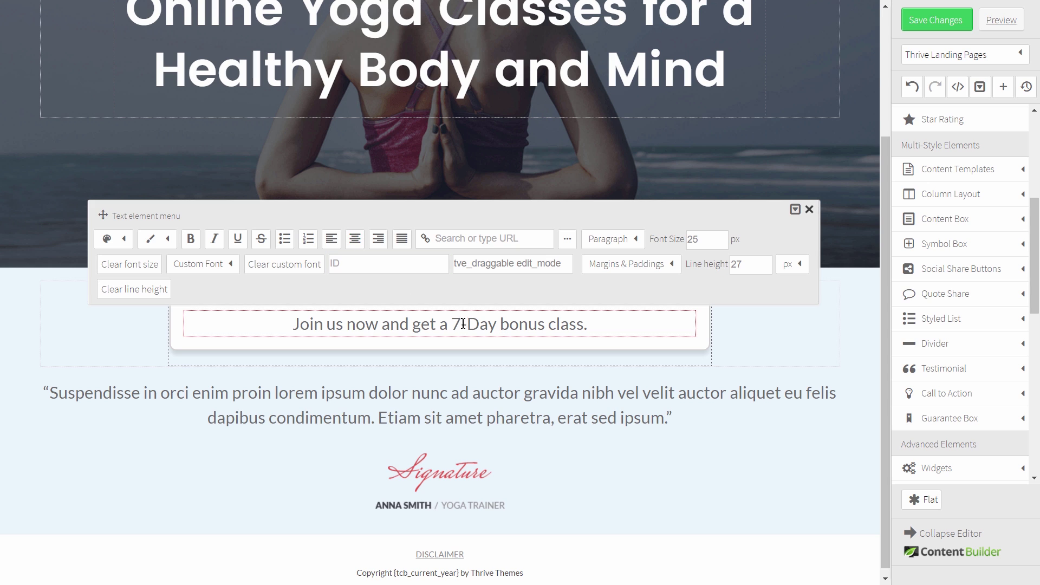
Color the words "7-Day bonus" in the content box text with the red favourite color
left_click_drag(457, 325, 549, 323)
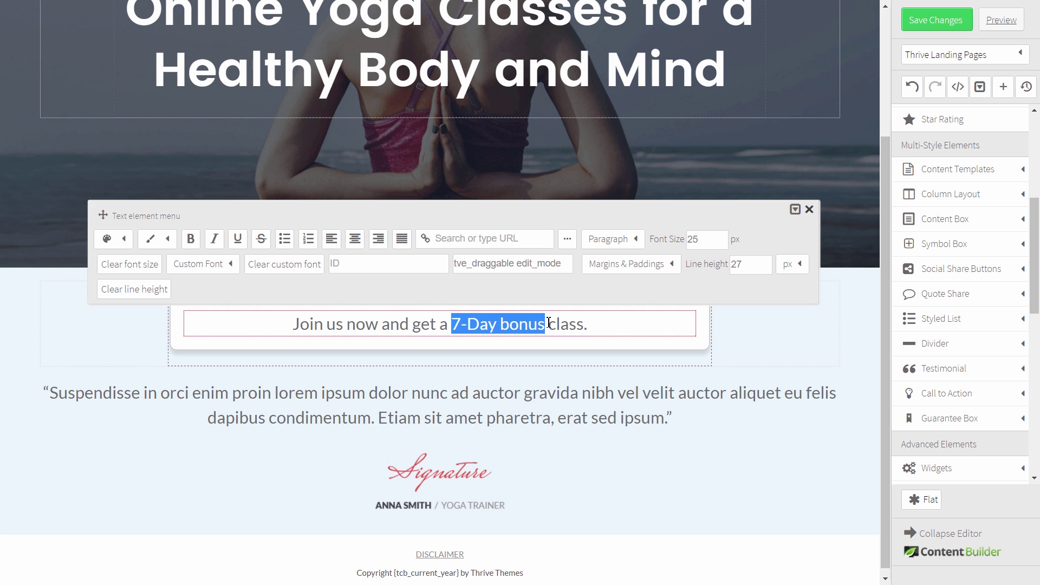
left_click(124, 240)
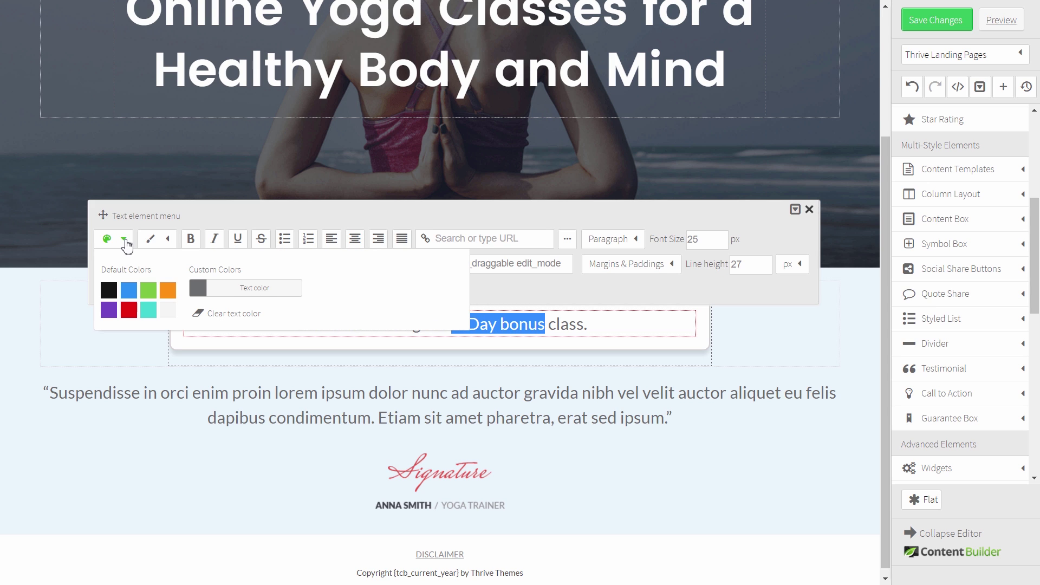
left_click(254, 288)
left_click(379, 191)
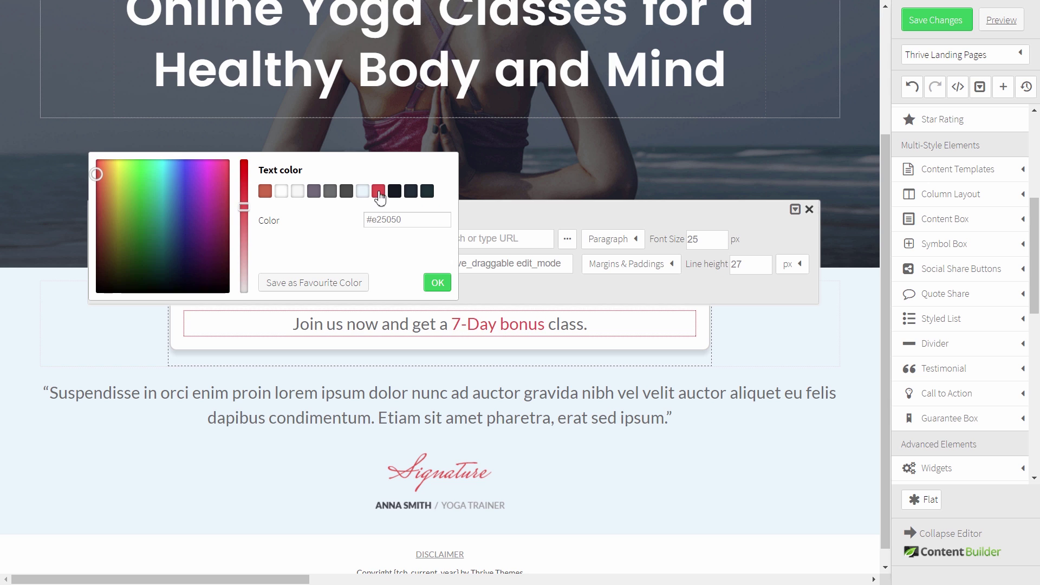
left_click(437, 282)
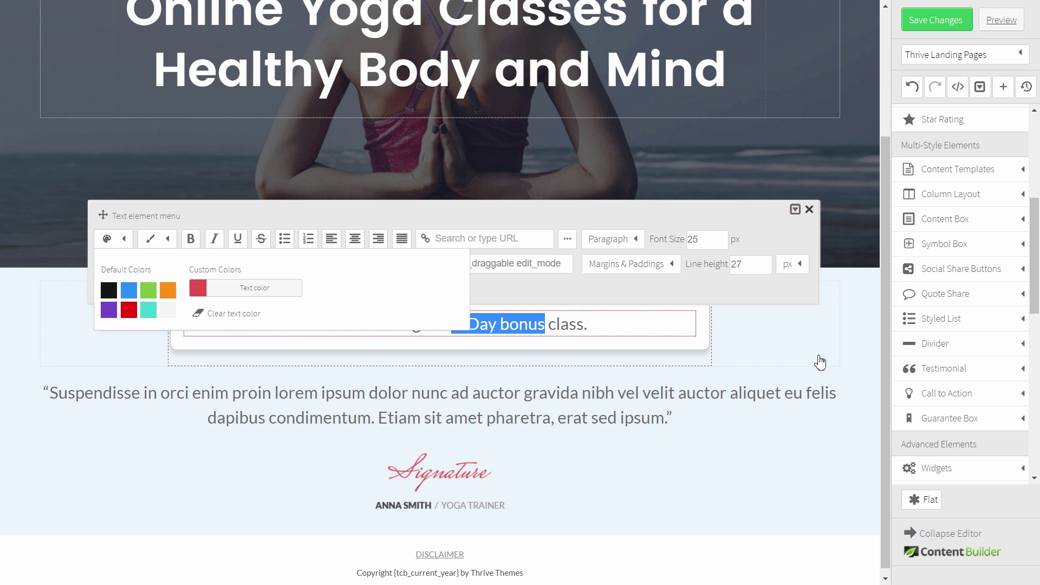
left_click(855, 362)
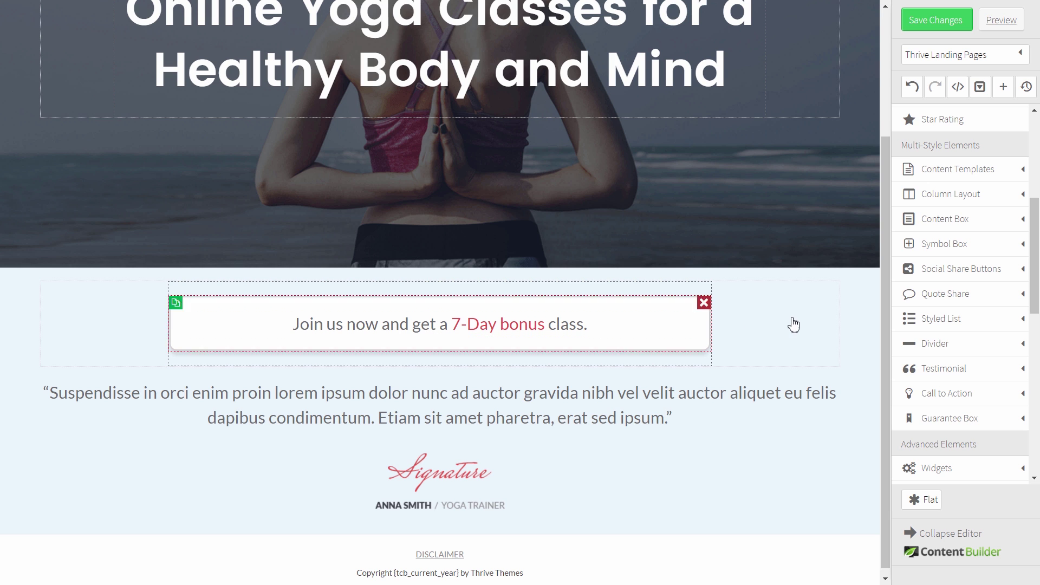
Insert a Lead Generation form below the bonus class text inside the content box
scroll(974, 309, "up", 5)
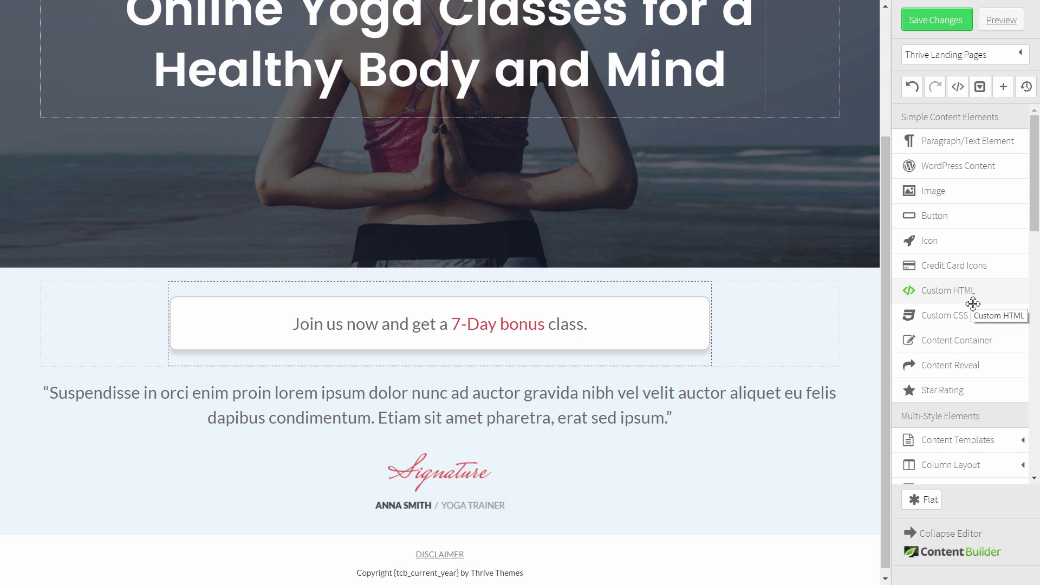
scroll(974, 305, "down", 4)
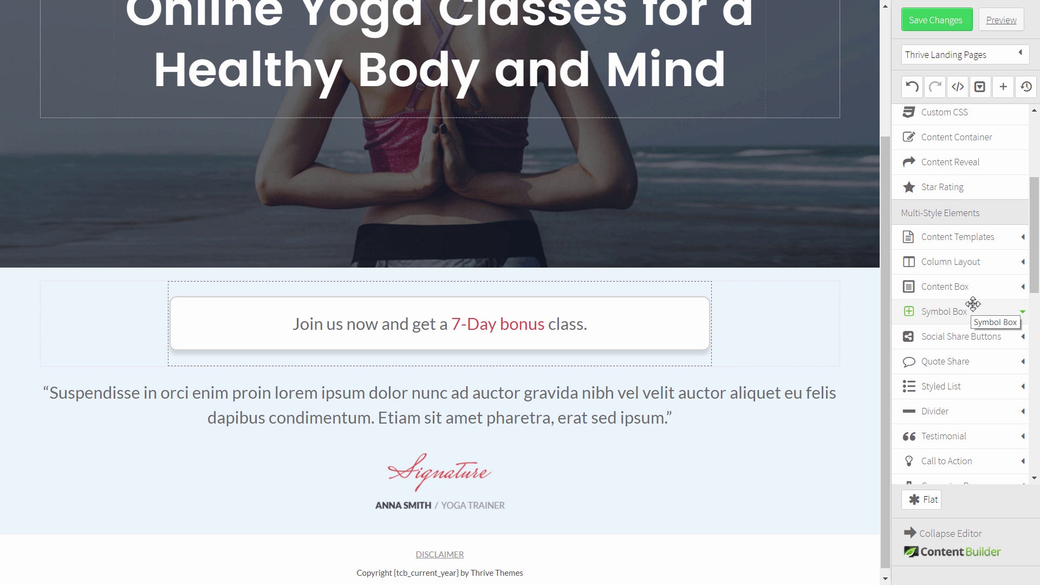
scroll(974, 307, "down", 8)
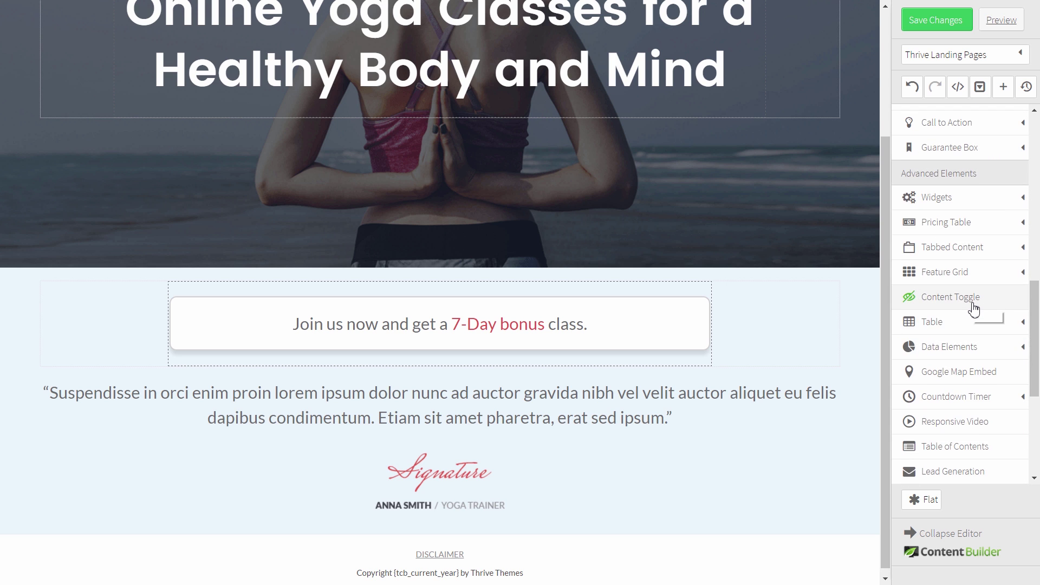
left_click_drag(961, 403, 497, 339)
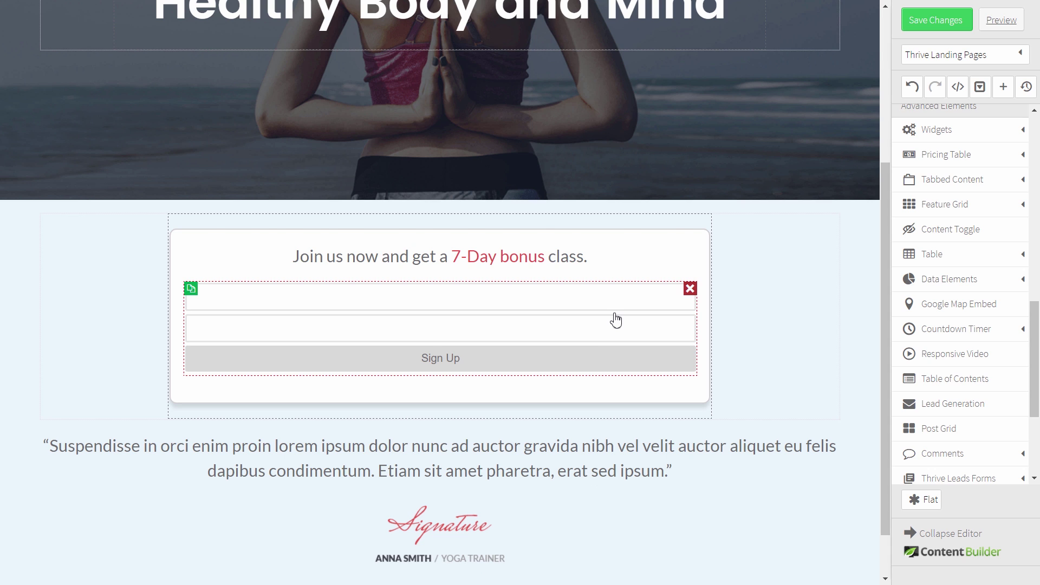
Switch the Lead Generation form to the Horizontal layout
left_click(616, 320)
left_click(494, 234)
left_click(551, 324)
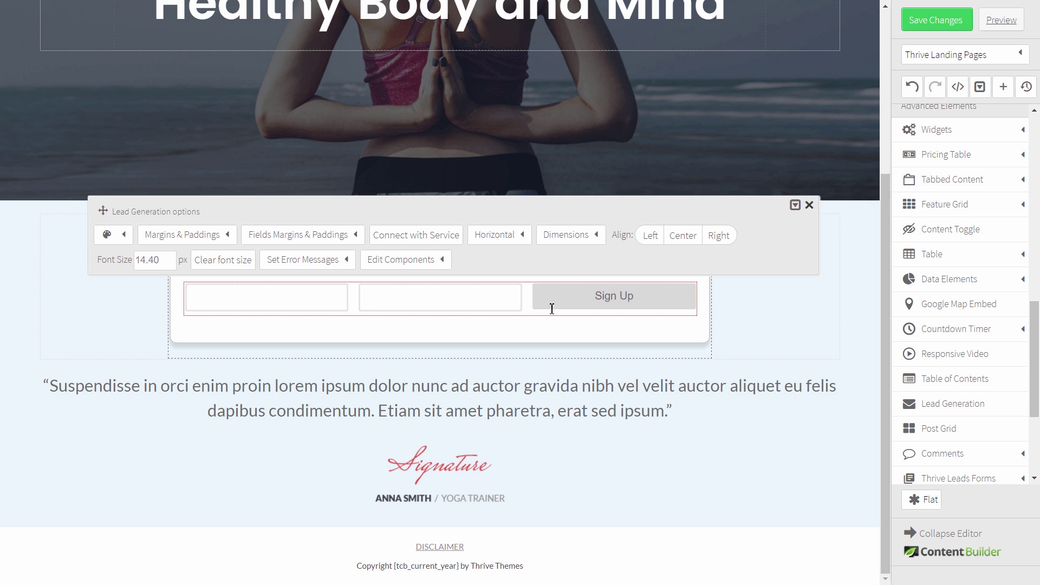
Change the Lead Generation form's submit button text to "JOIN NOW"
left_click(443, 264)
left_click(421, 309)
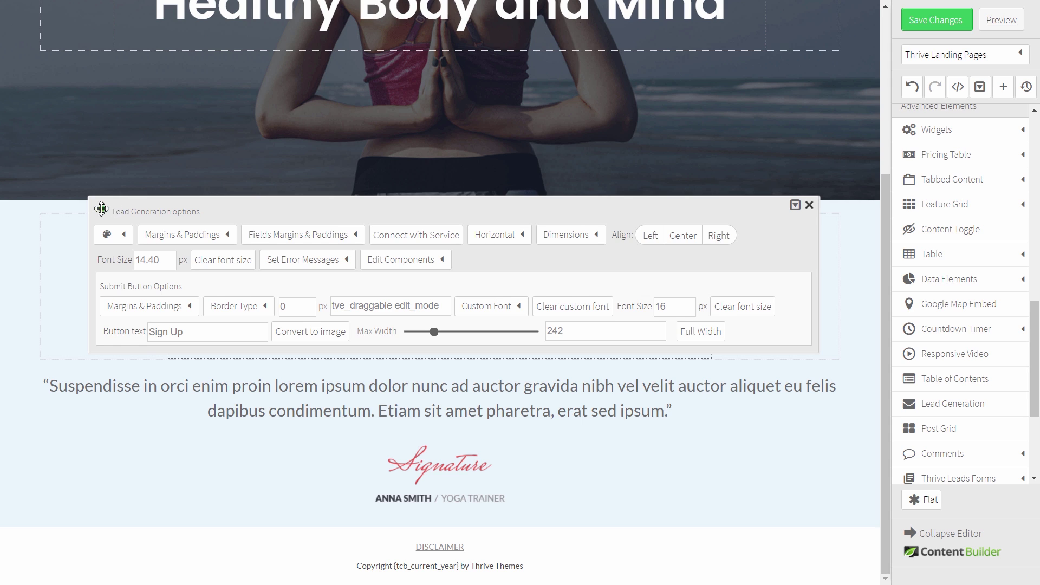
left_click_drag(101, 209, 103, 100)
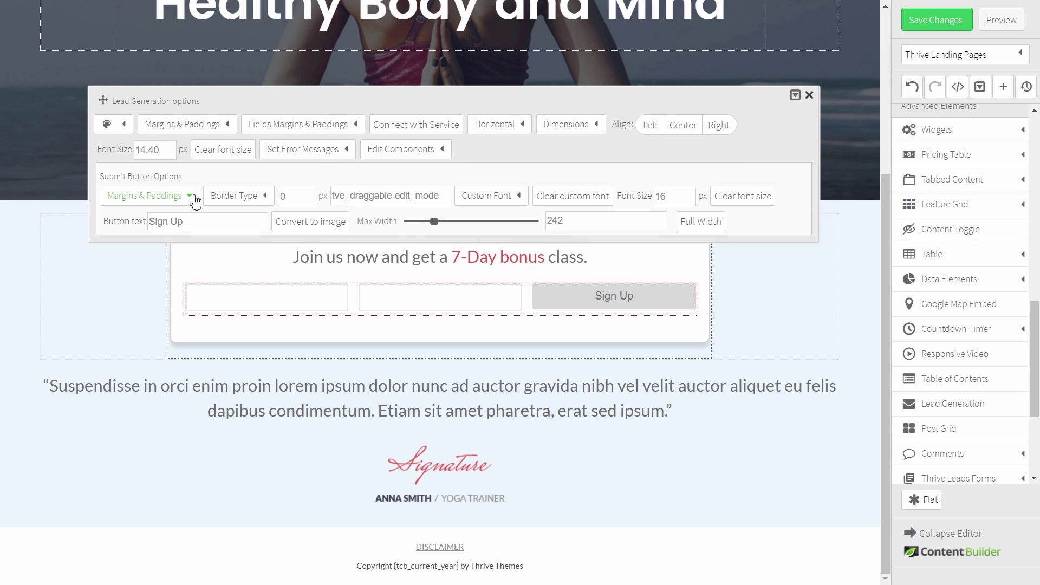
left_click_drag(183, 222, 133, 223)
key("BackSpace")
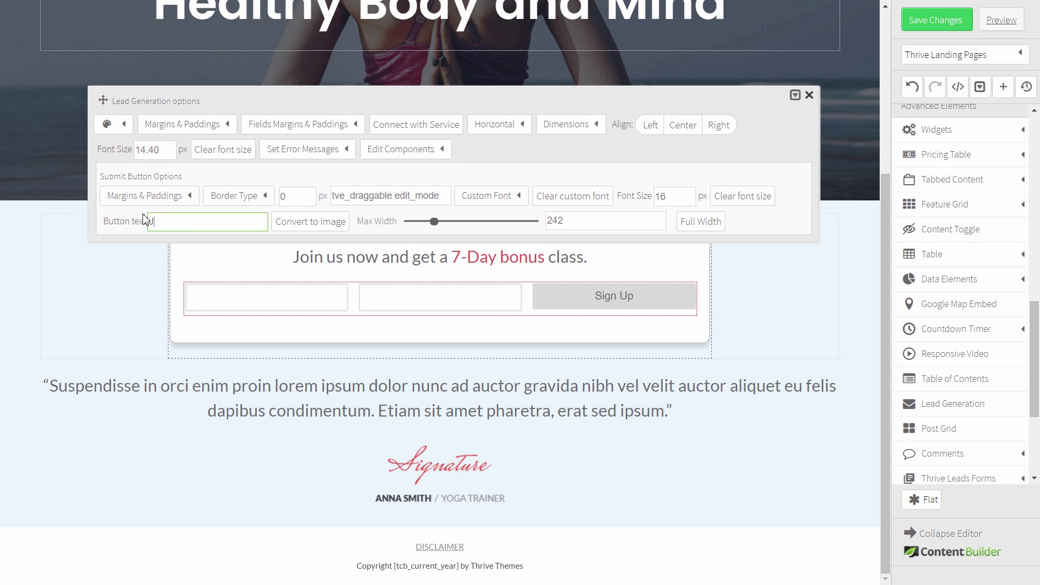
type("JOIN NOW")
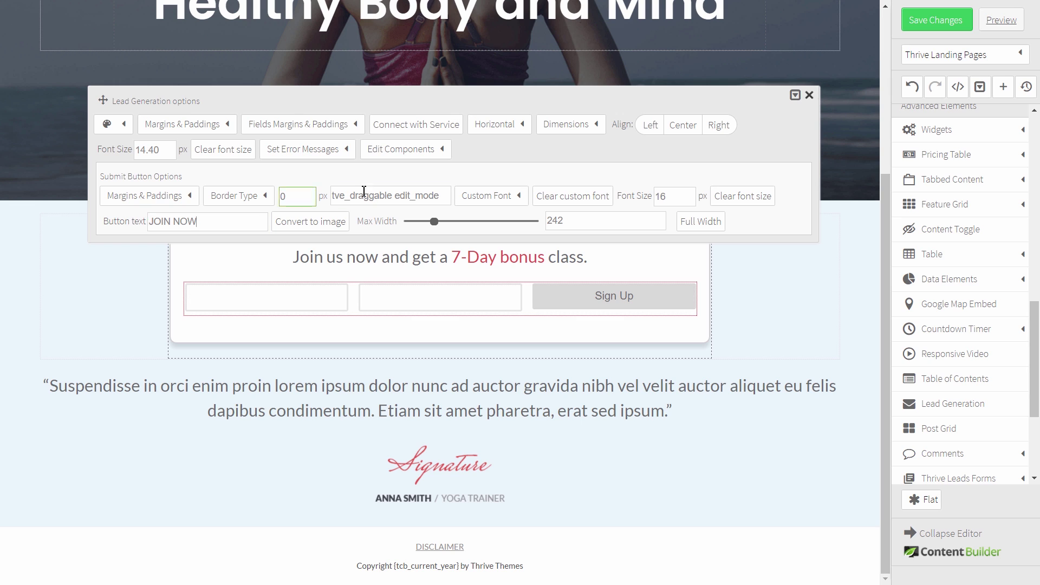
left_click(371, 202)
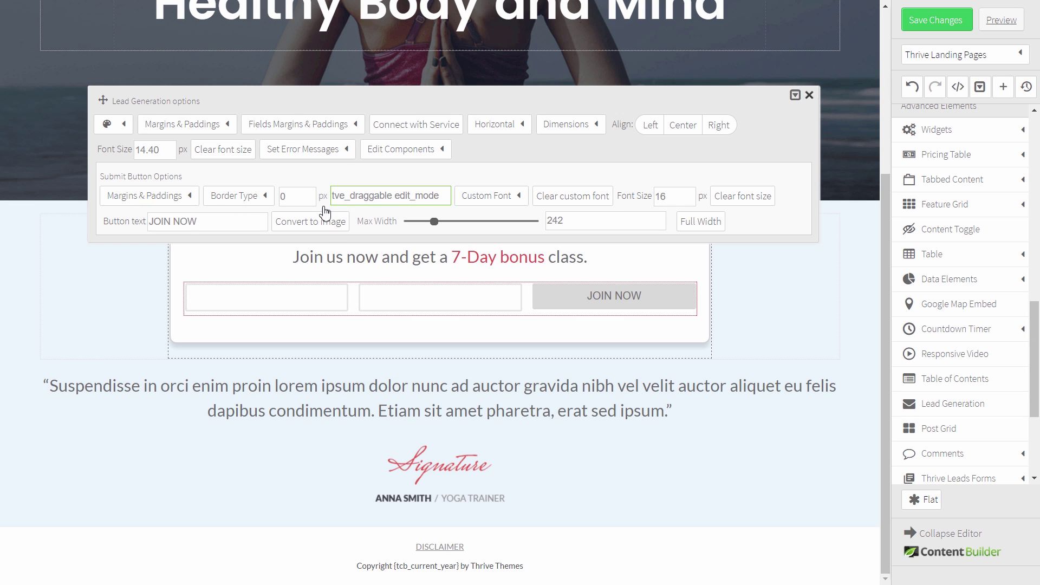
Set the submit button's background color to the red favourite color
left_click(124, 126)
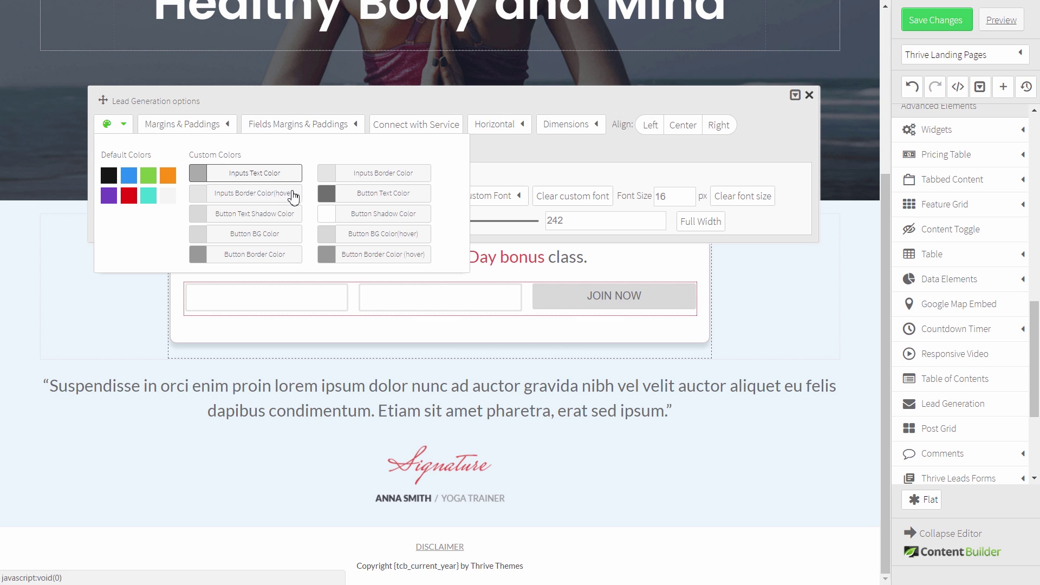
left_click(279, 235)
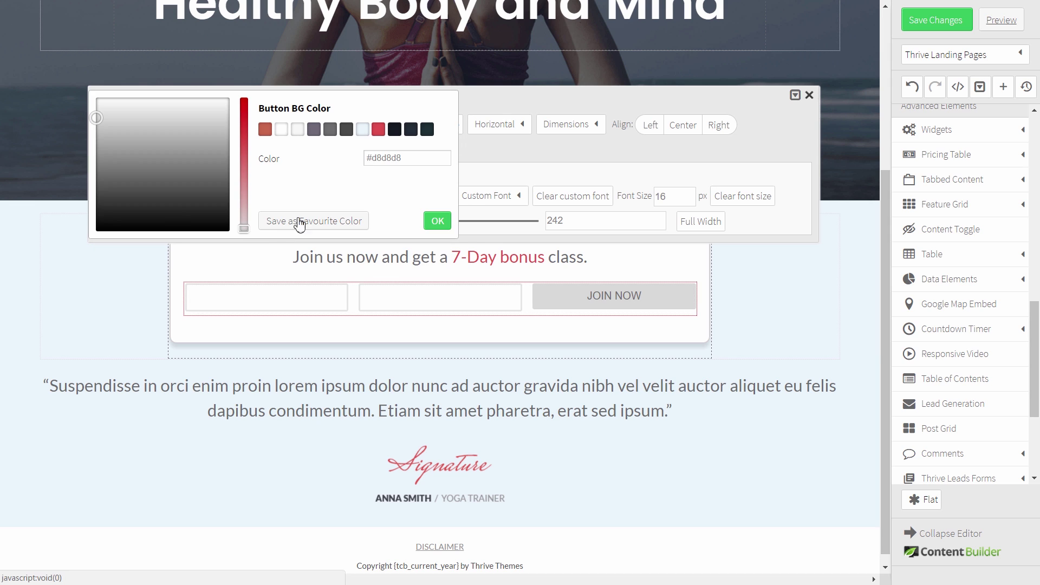
left_click(378, 130)
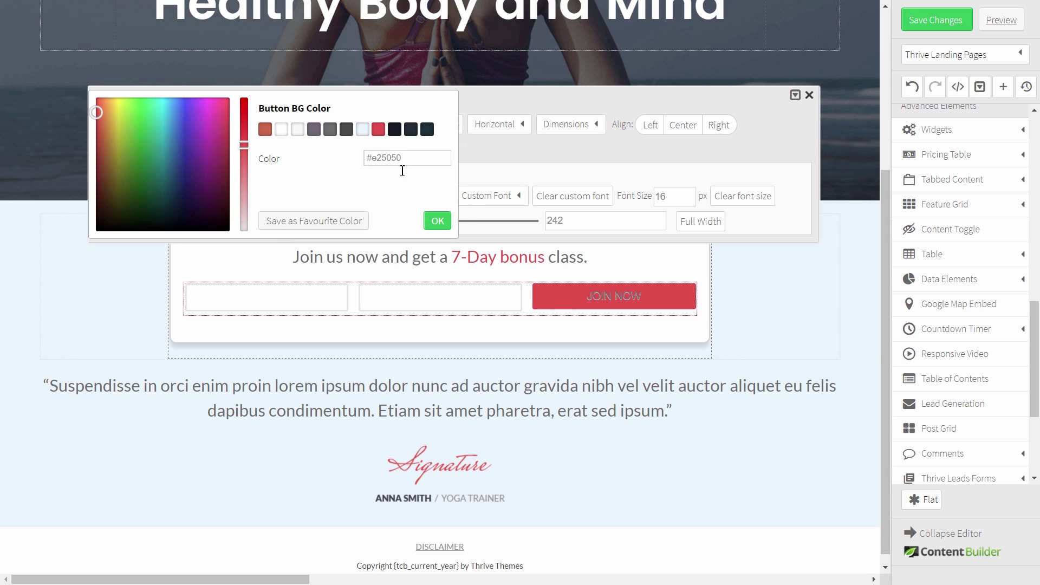
left_click(446, 226)
Make the JOIN NOW button's text white and set its font size to 18 px
left_click(369, 196)
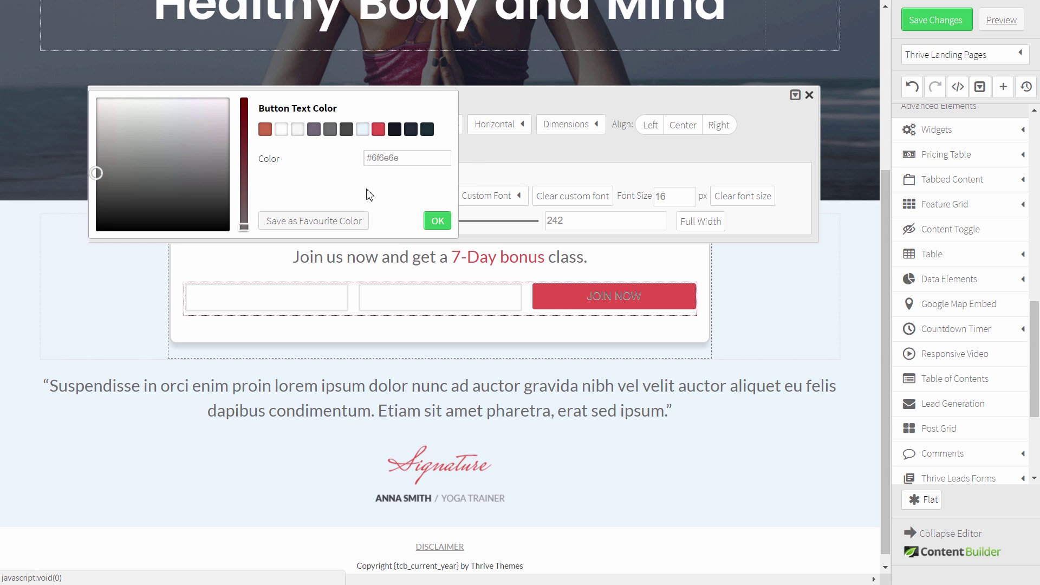
left_click(291, 131)
left_click(438, 220)
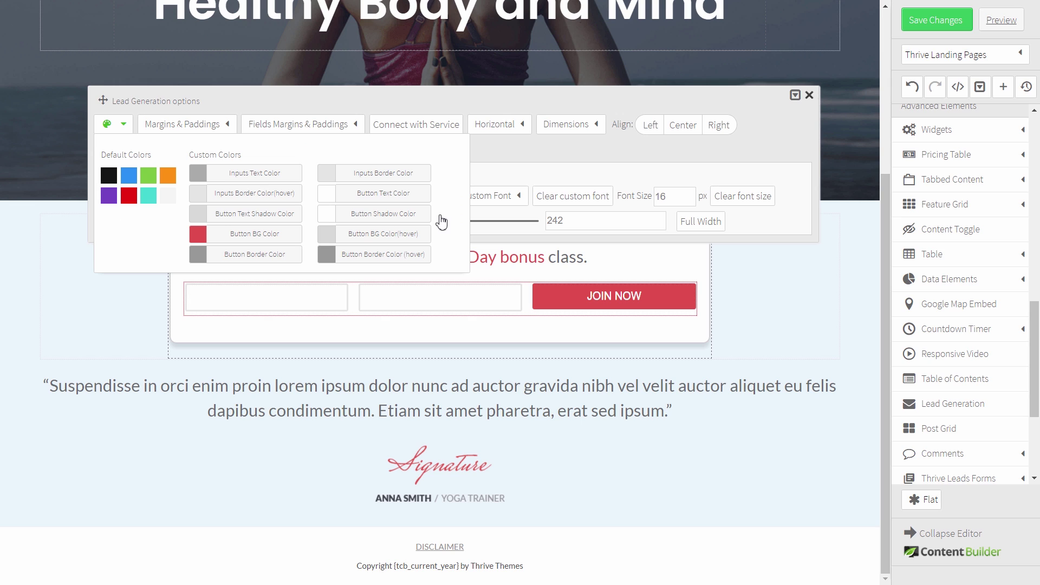
double_click(662, 189)
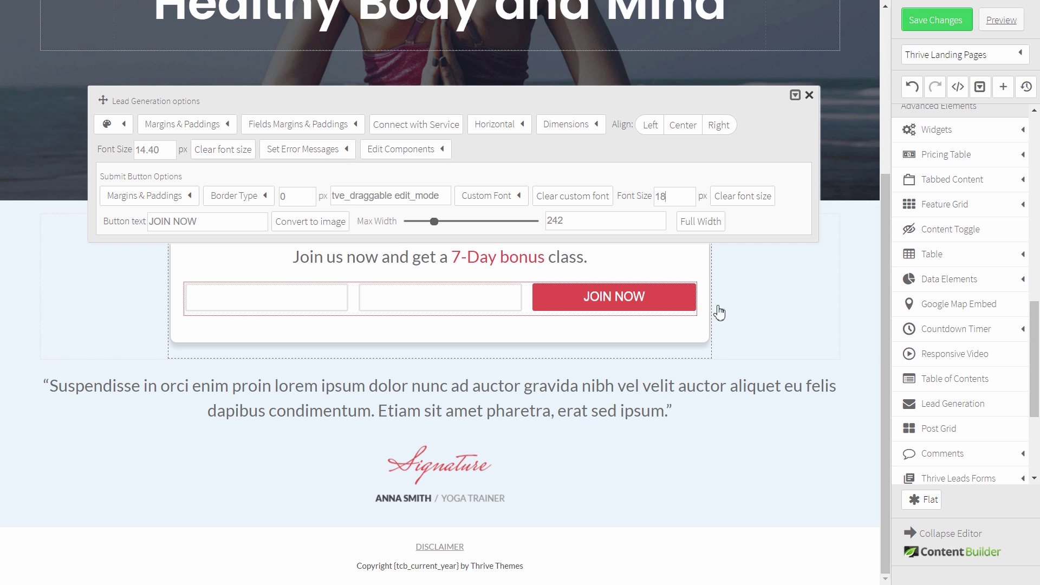
left_click(792, 333)
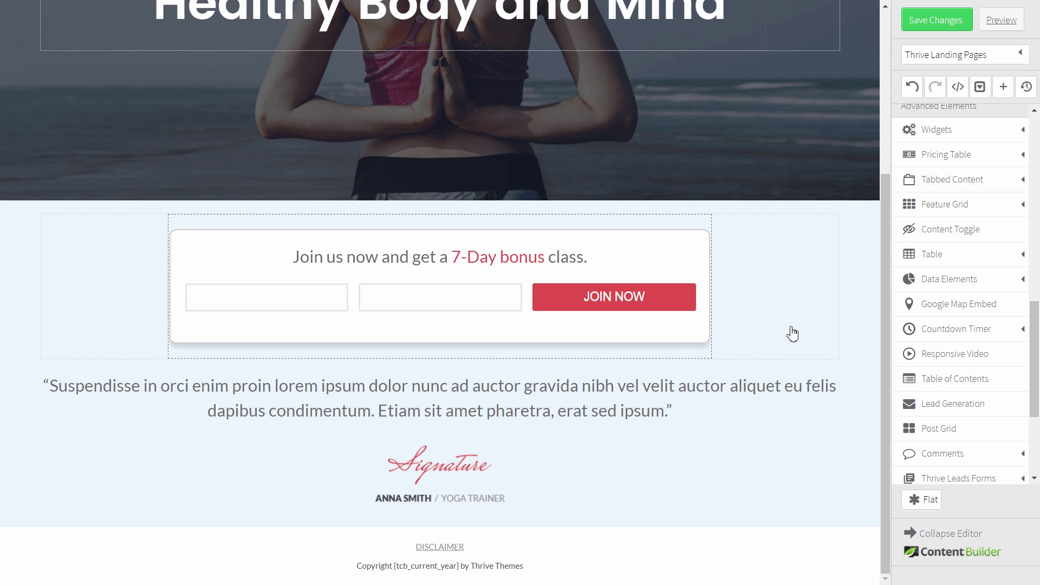
Set the Lead Generation form size to 720 px and centre the form in the content box
left_click(529, 309)
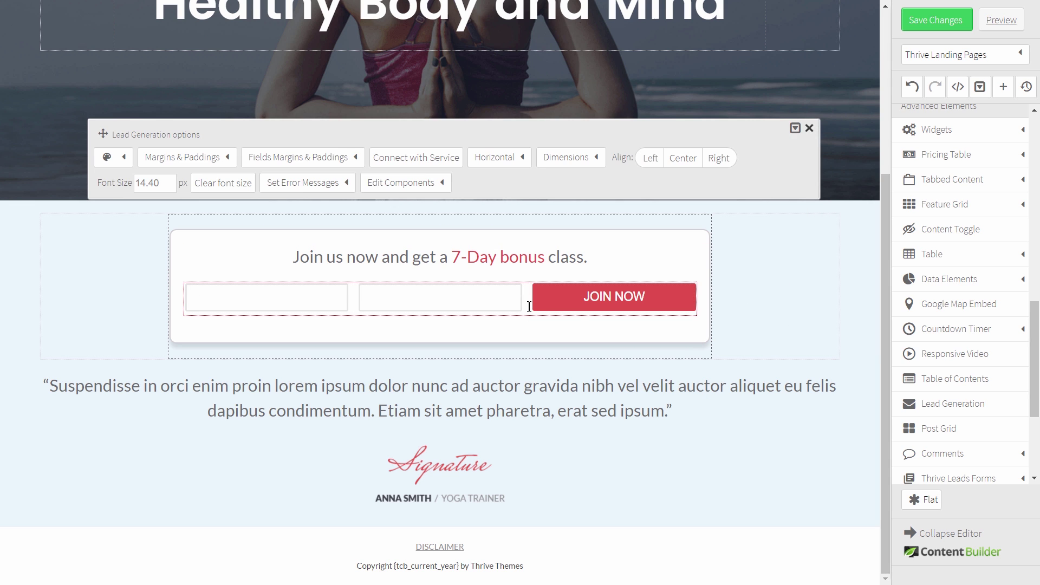
left_click(603, 158)
left_click(761, 185)
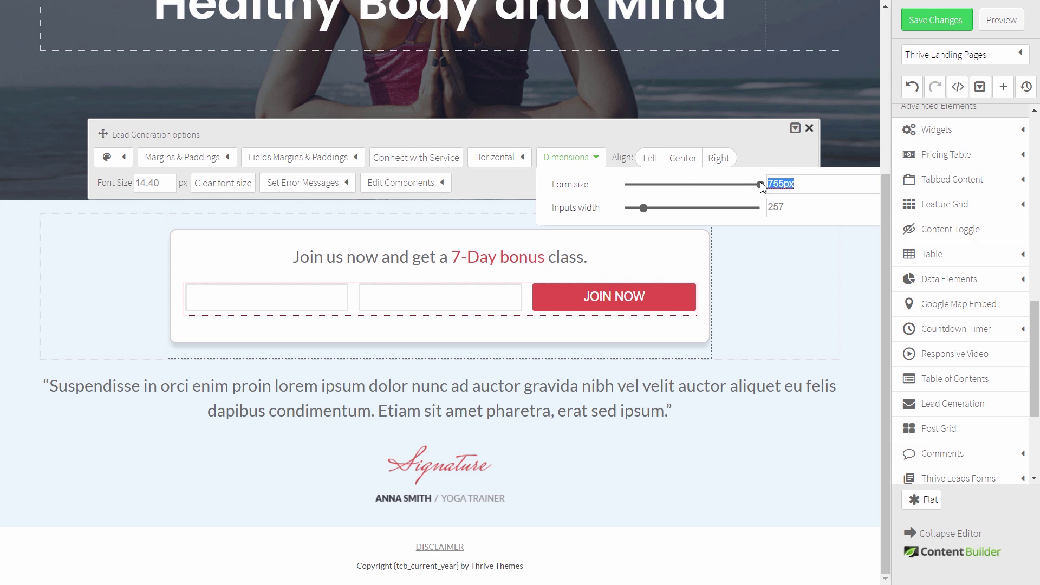
type("720")
key("Return")
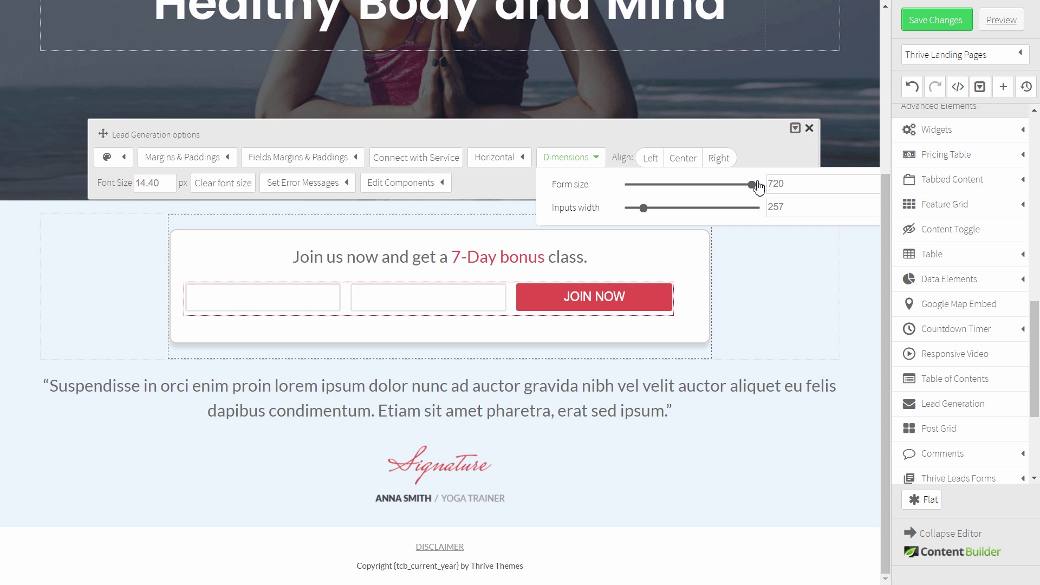
left_click(684, 160)
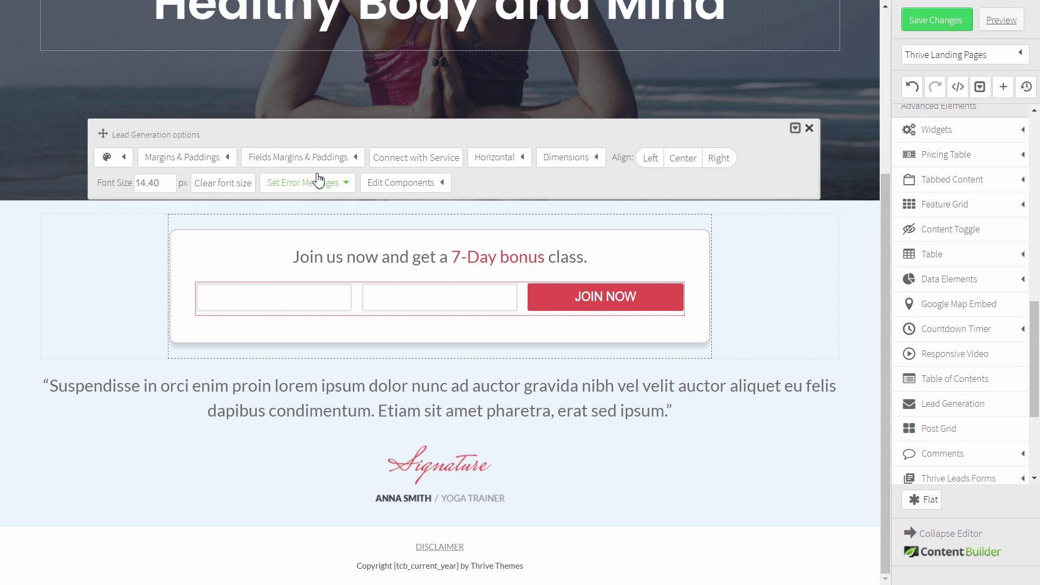
Set the Lead Generation form's bottom margin to 30 px
left_click(213, 161)
left_click(211, 229)
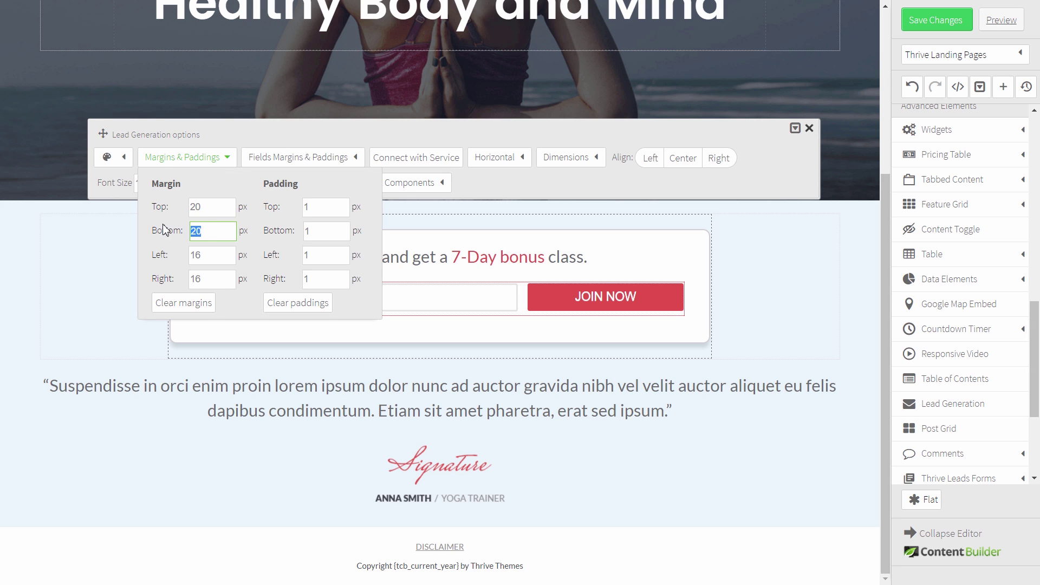
type("30")
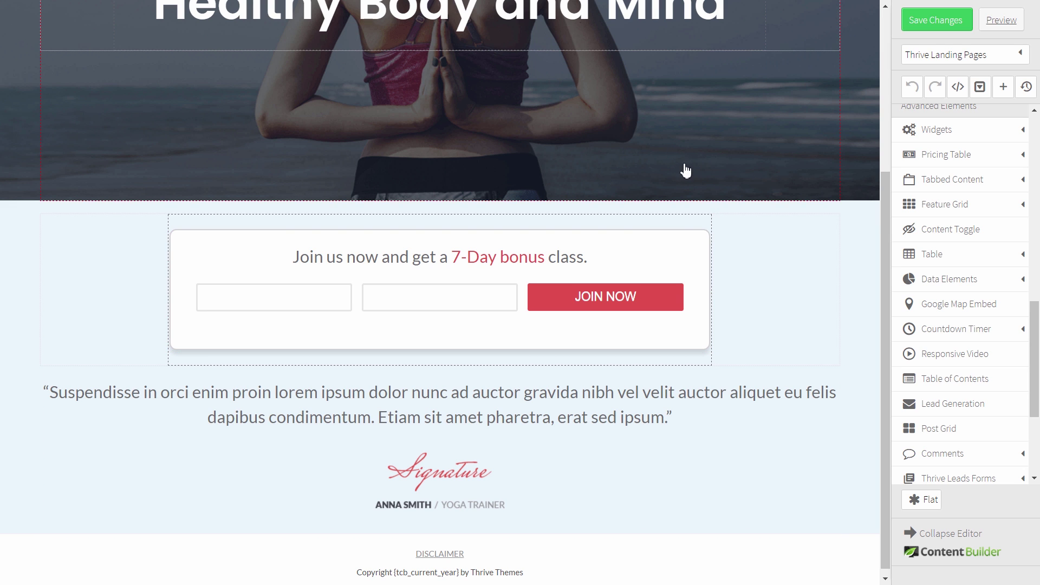
Give the content box a top margin of -140 px so it overlaps the header image
left_click(703, 289)
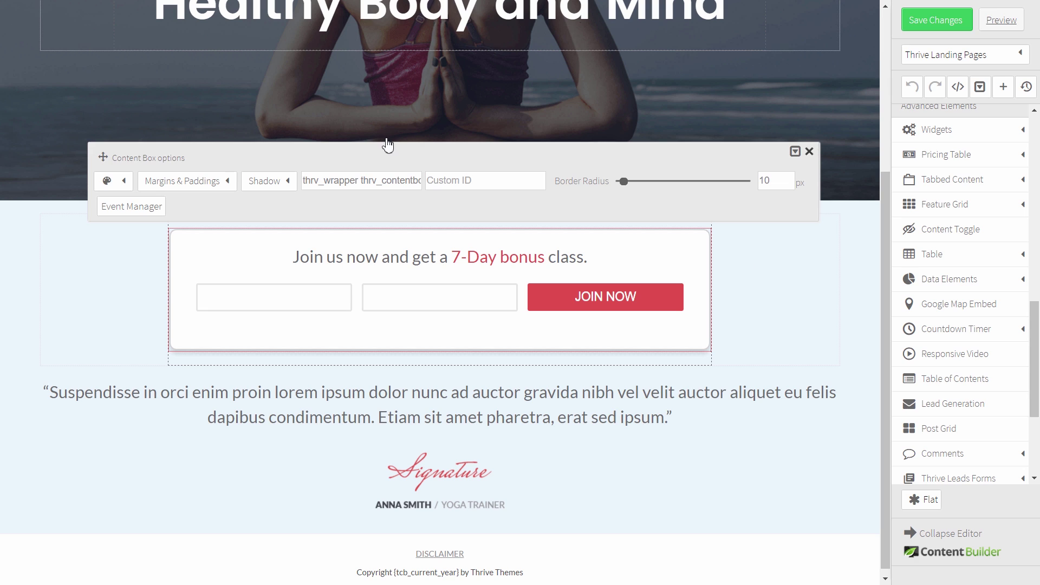
left_click(217, 183)
left_click(199, 232)
left_click_drag(200, 232, 160, 231)
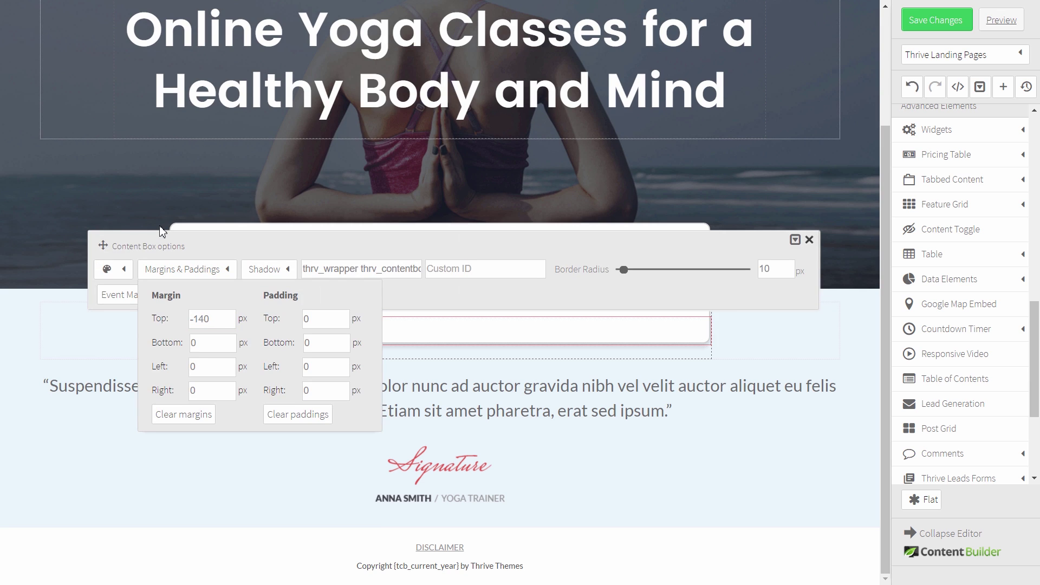
left_click(819, 345)
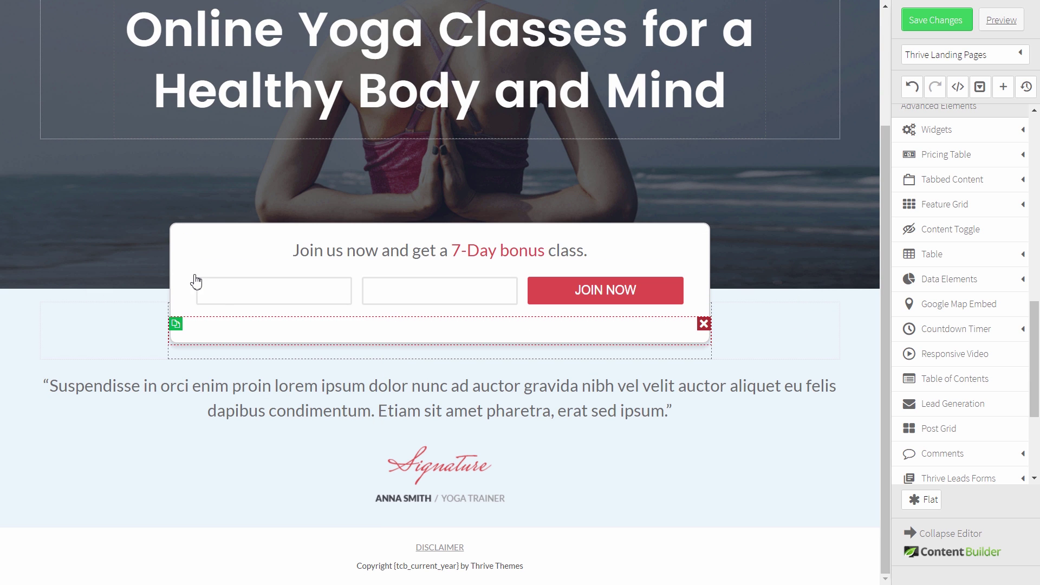
scroll(197, 281, "up", 3)
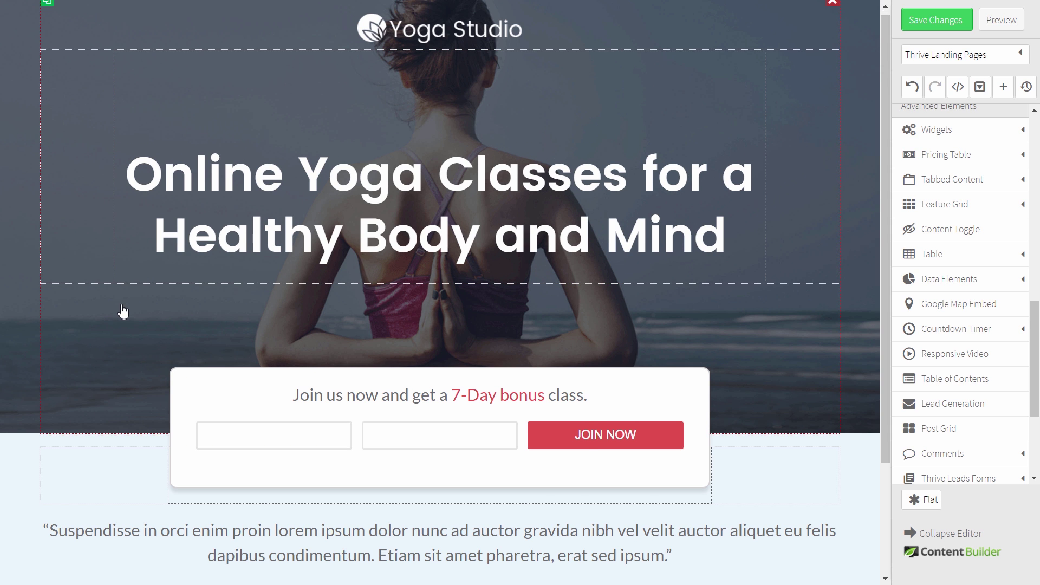
scroll(122, 313, "down", 3)
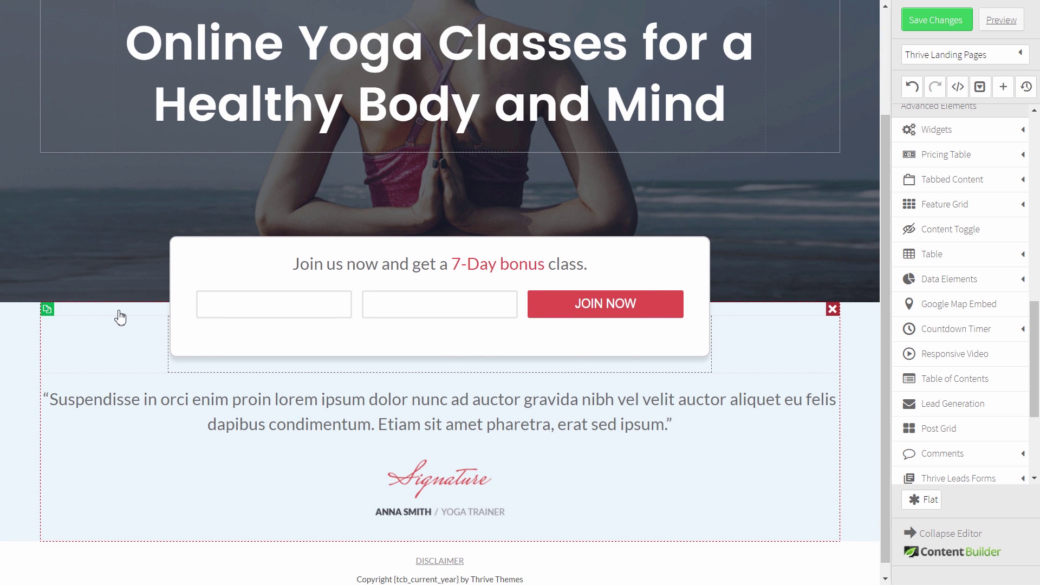
Save the landing page and review the header, opt-in box and quote section in the preview
left_click(943, 31)
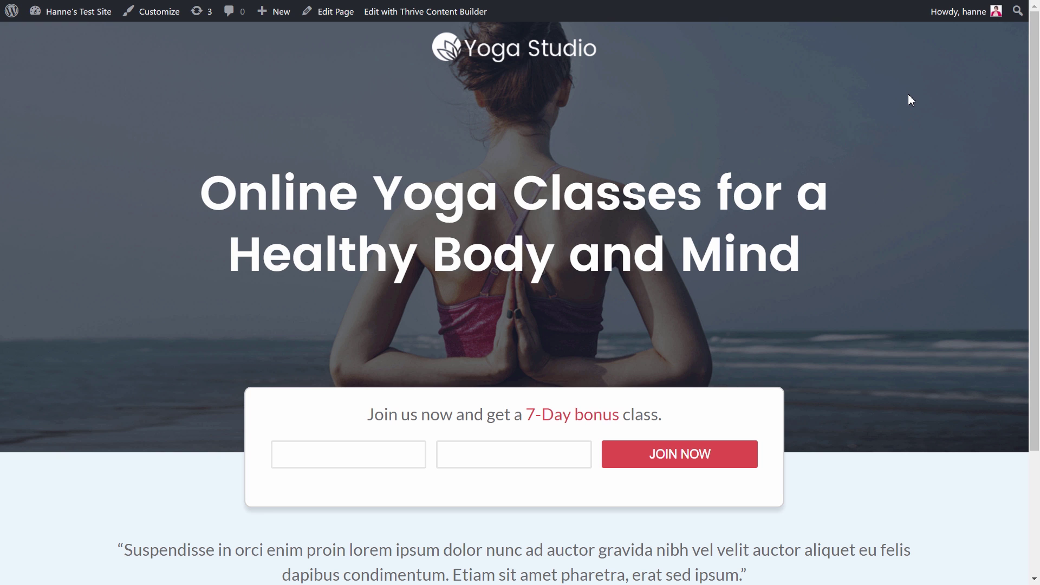
scroll(909, 97, "down", 3)
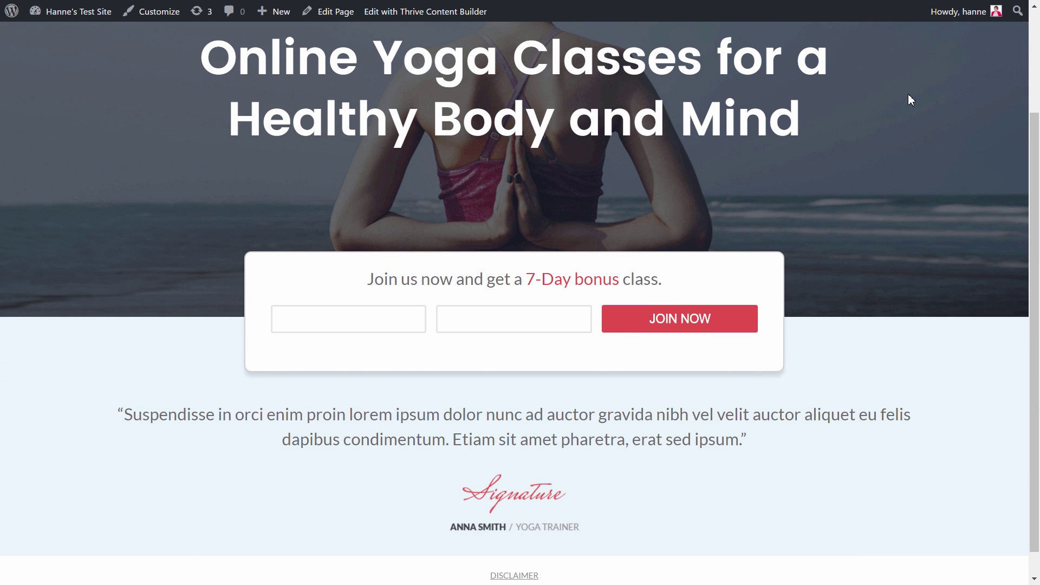
scroll(908, 94, "up", 3)
scroll(908, 93, "down", 3)
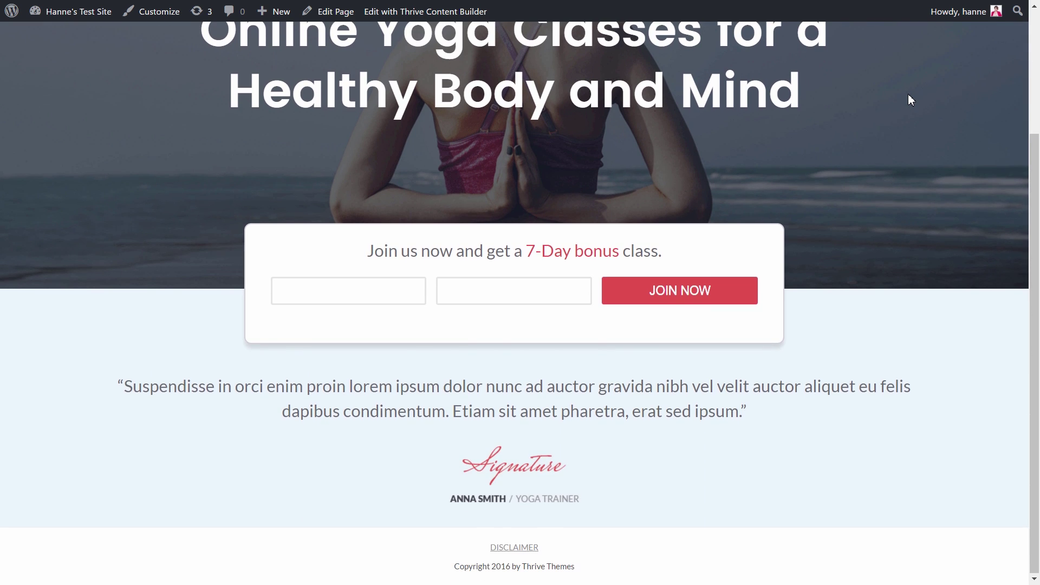
scroll(910, 100, "up", 3)
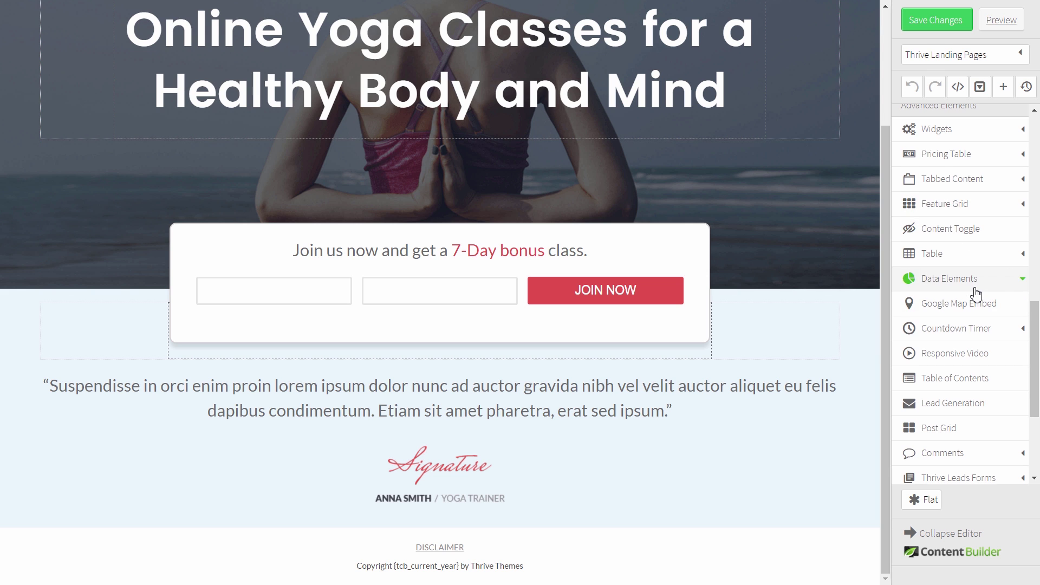
Insert a Page Section between the light blue quote section and the disclaimer footer
scroll(1024, 319, "down", 3)
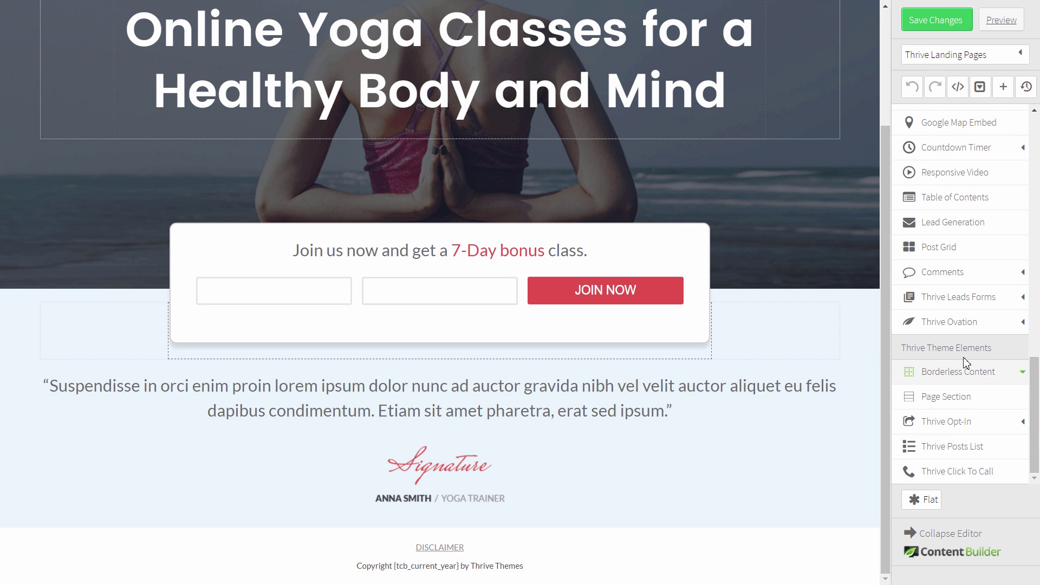
left_click_drag(971, 397, 576, 539)
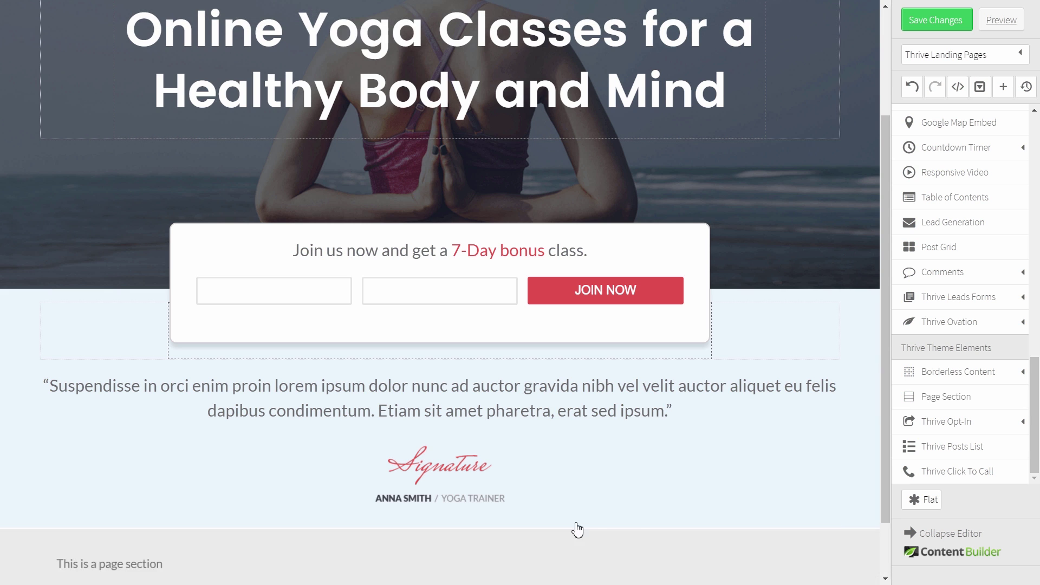
scroll(777, 353, "down", 1)
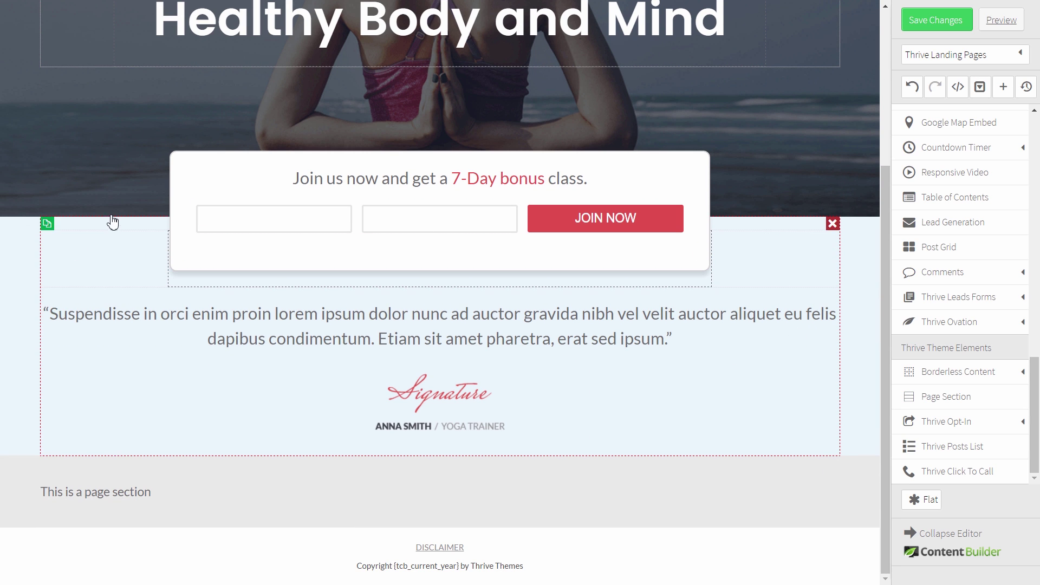
Set the new page section's background colour to white
left_click(9, 480)
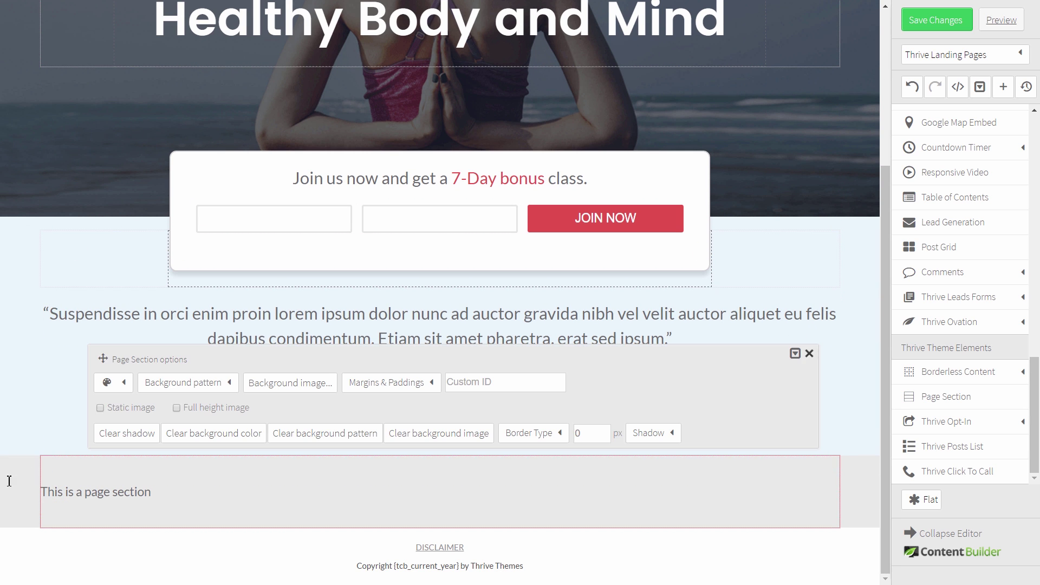
left_click(125, 384)
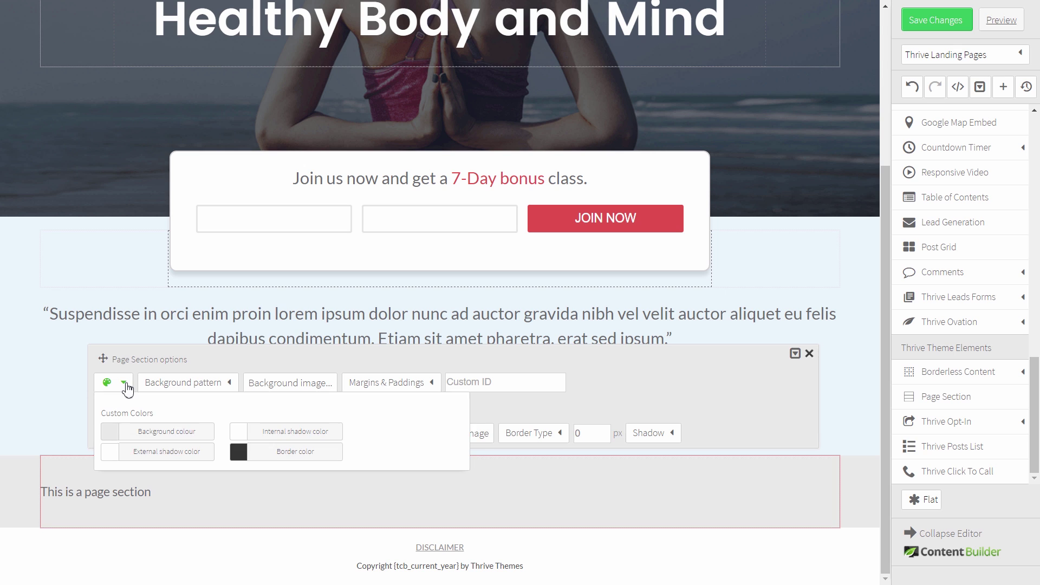
left_click(156, 431)
left_click(281, 336)
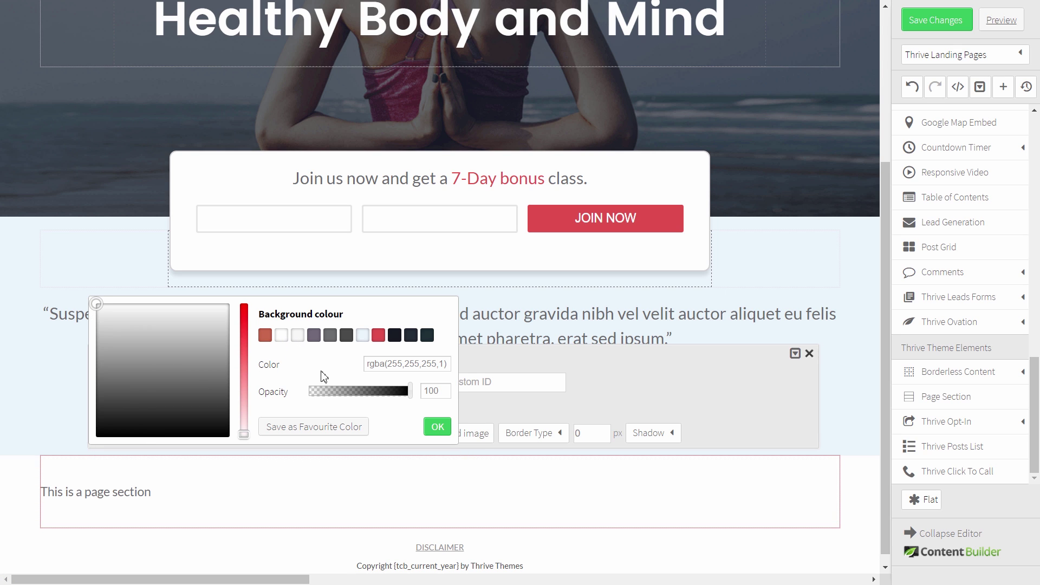
left_click(442, 427)
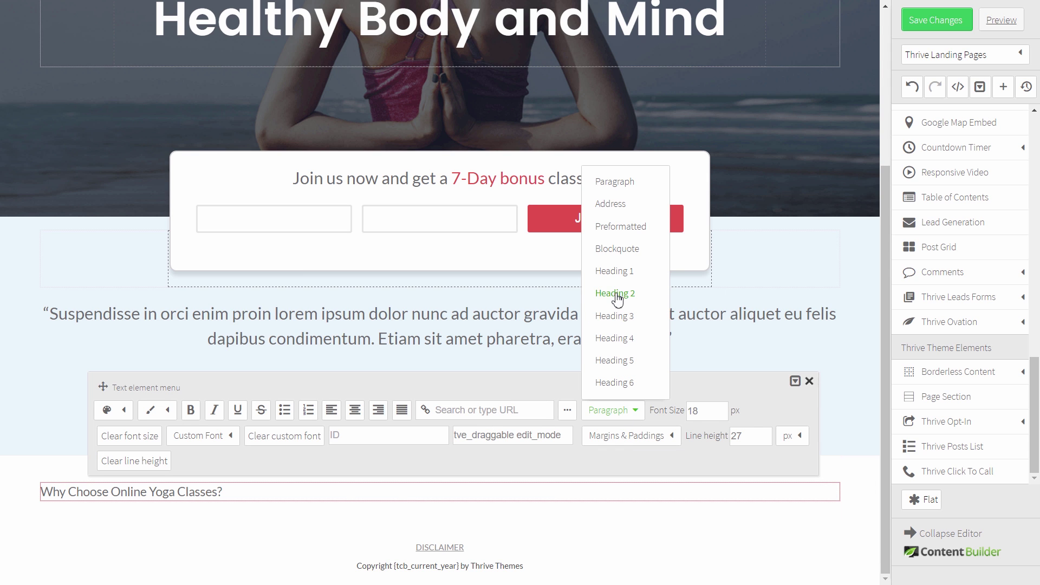
Make the new section's text read "Why Choose Online Yoga Classes?" and format it as Heading 2
left_click(609, 297)
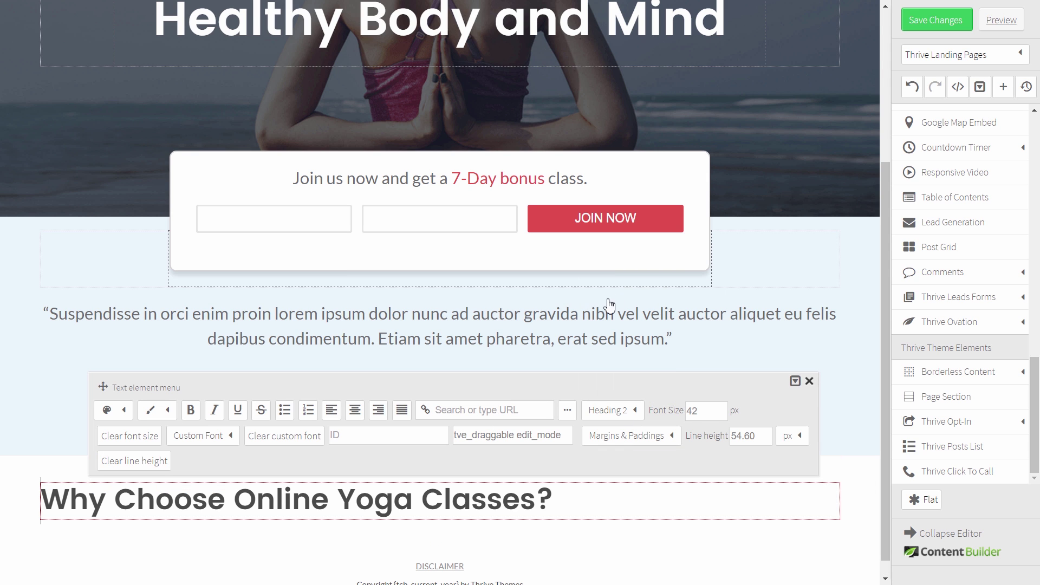
Centre the "Why Choose Online Yoga Classes?" heading and set its top and bottom margins to 50 px
left_click(355, 410)
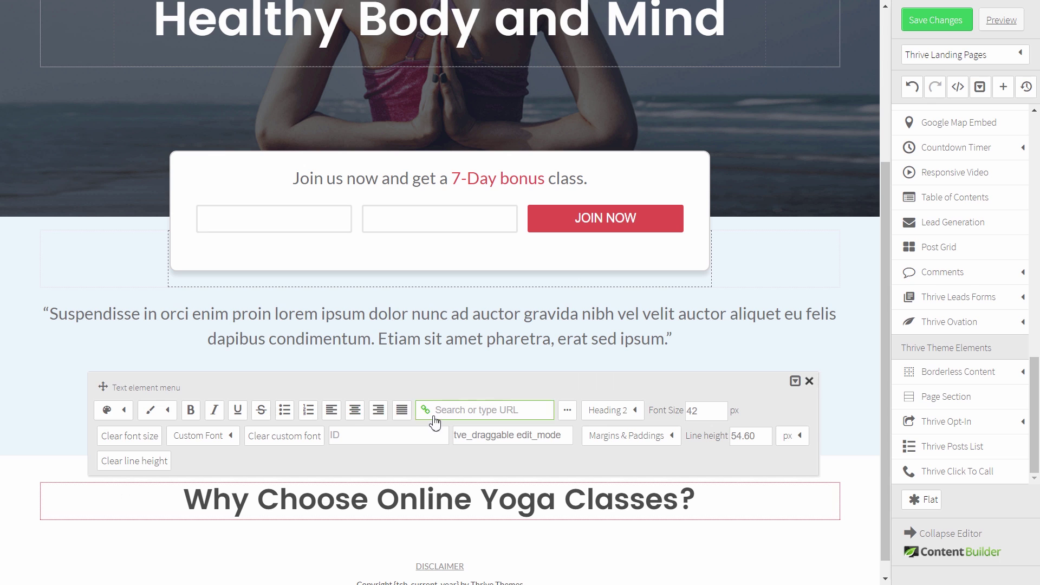
left_click(659, 436)
type("50")
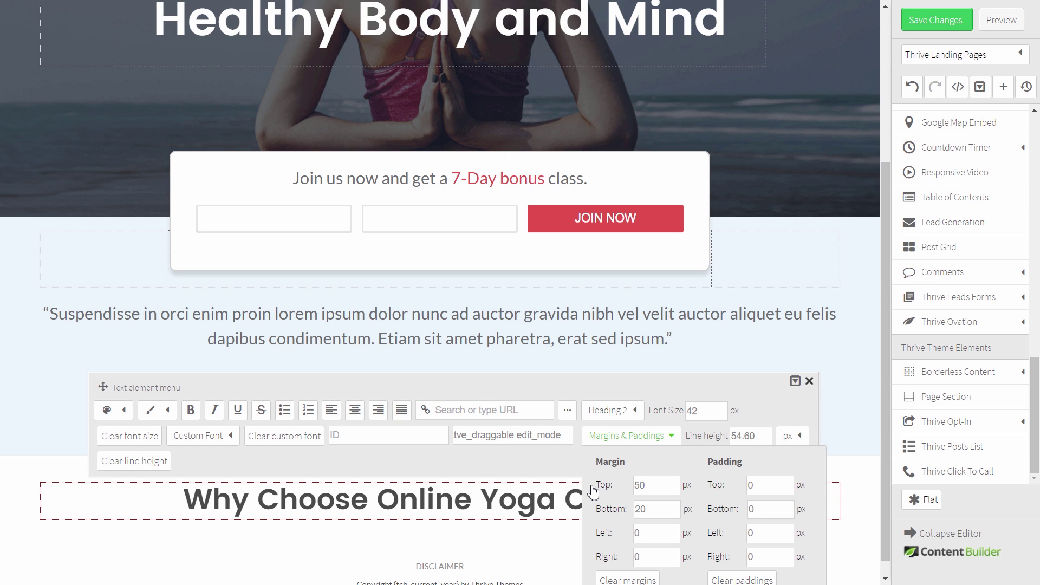
key("Tab")
type("50")
scroll(635, 368, "down", 2)
left_click(810, 323)
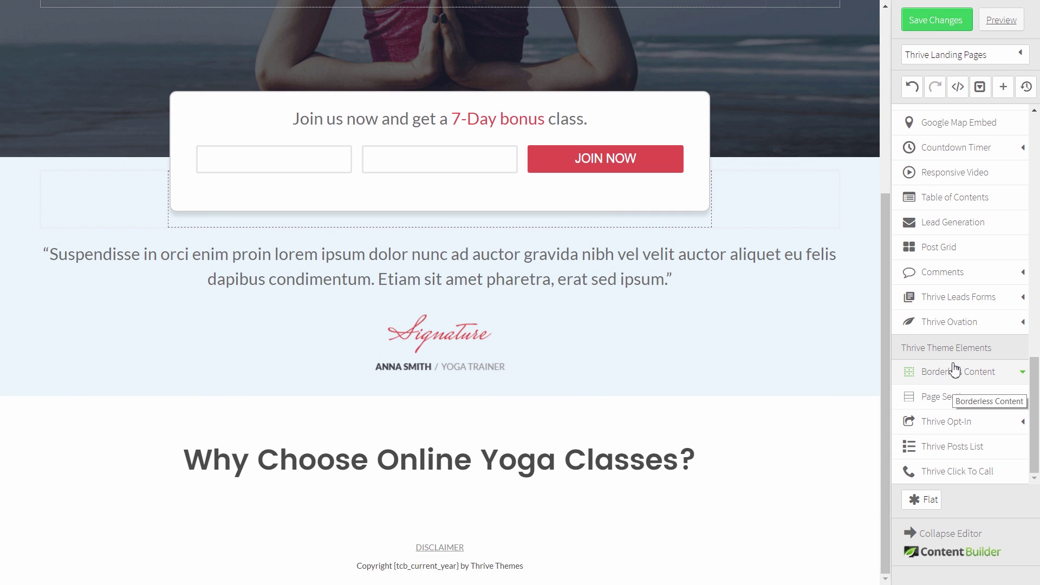
Insert a two-column 1/2 + 1/2 layout below the "Why Choose Online Yoga Classes?" heading
scroll(954, 328, "up", 10)
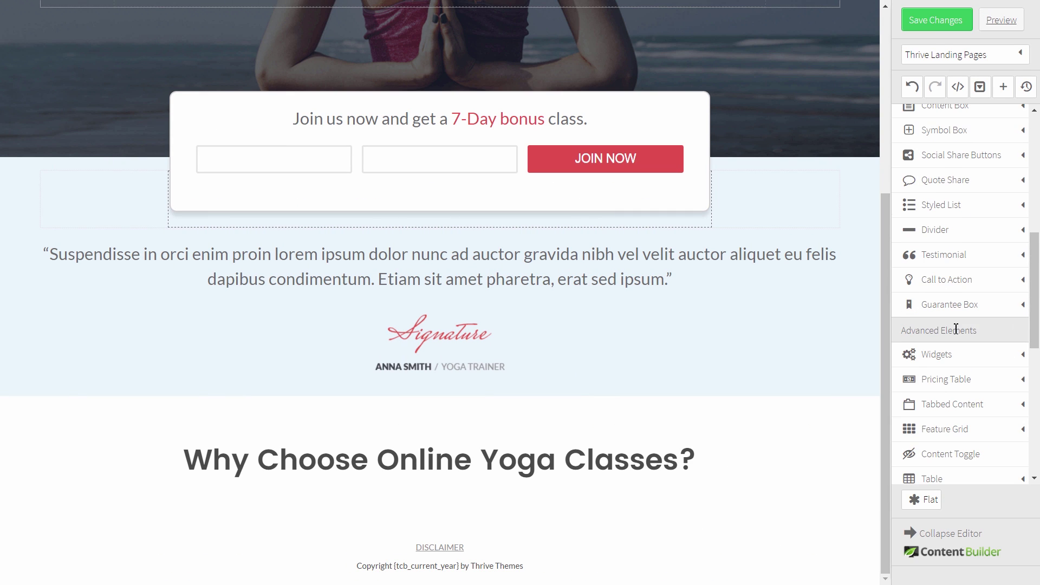
scroll(956, 329, "up", 3)
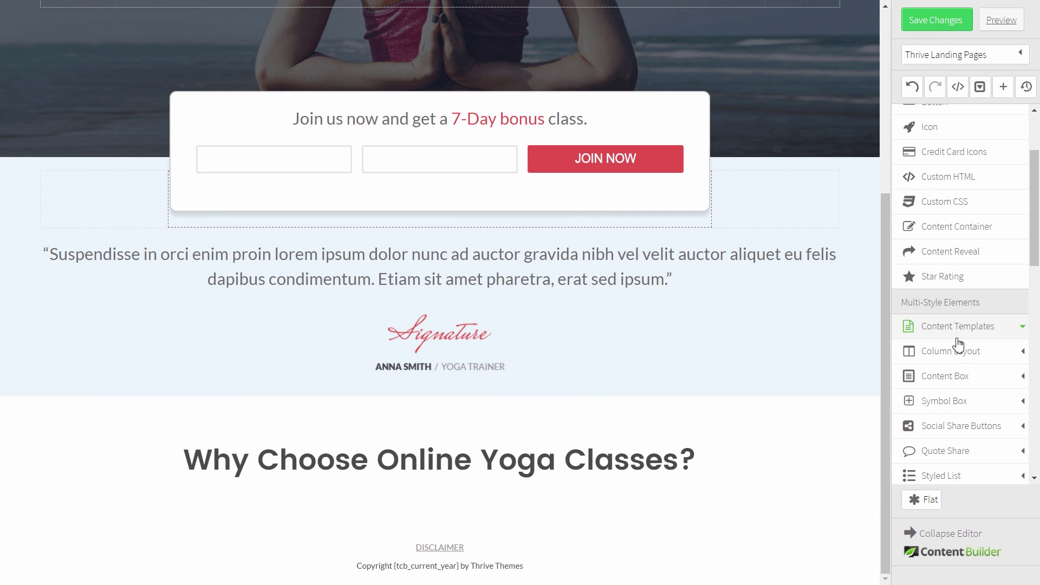
left_click(957, 351)
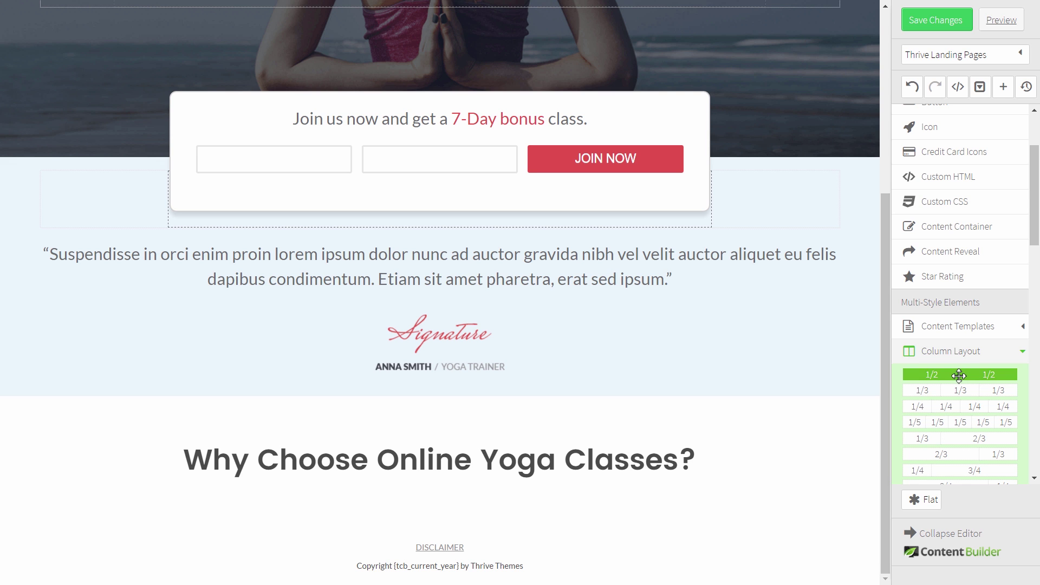
left_click(959, 374)
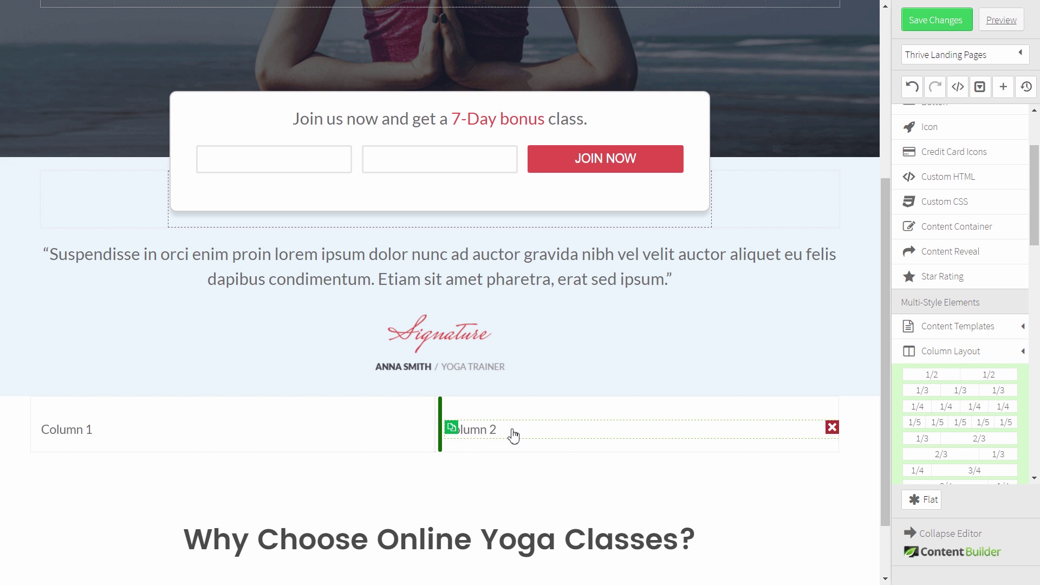
left_click_drag(513, 434, 515, 490)
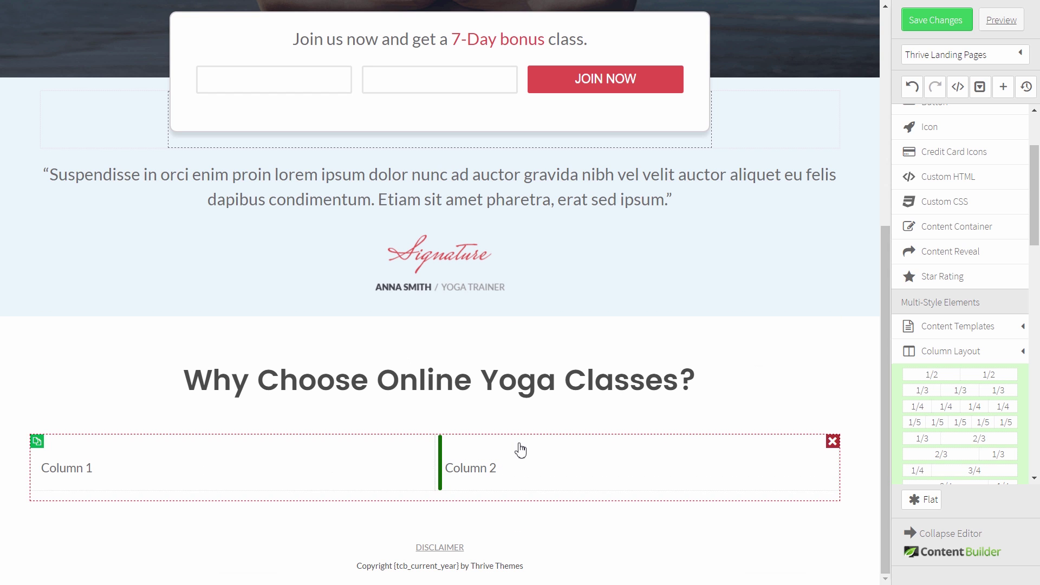
Add an Image element to the second column and delete the "Column 2" placeholder text
scroll(964, 206, "up", 4)
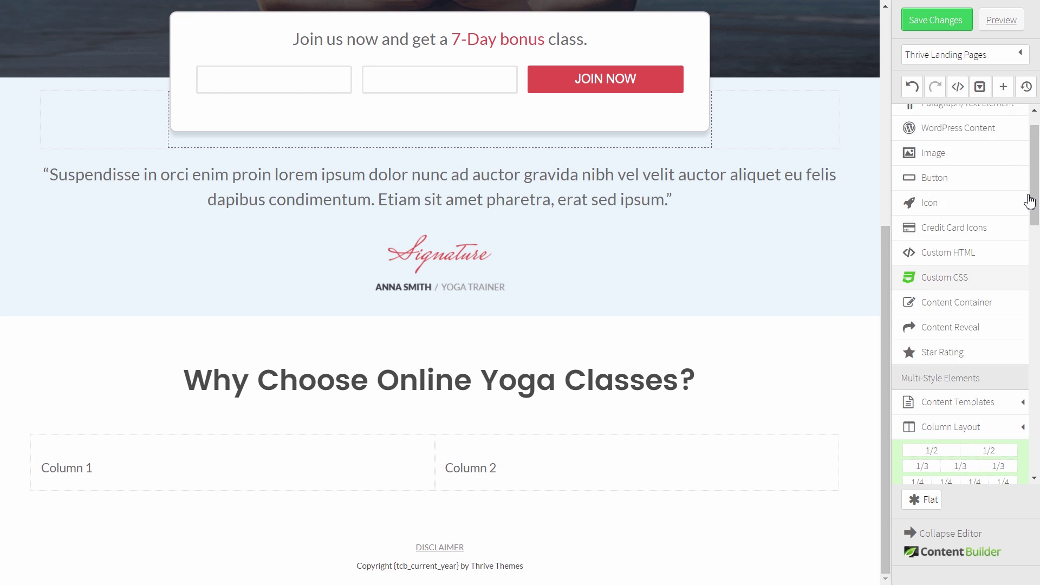
left_click_drag(952, 192, 574, 467)
scroll(642, 438, "down", 1)
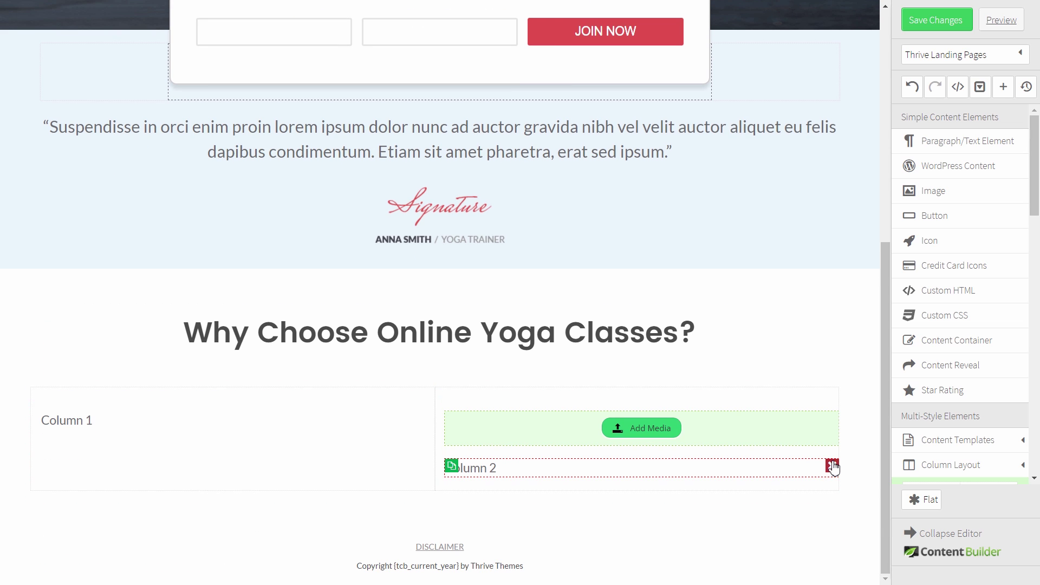
left_click(832, 467)
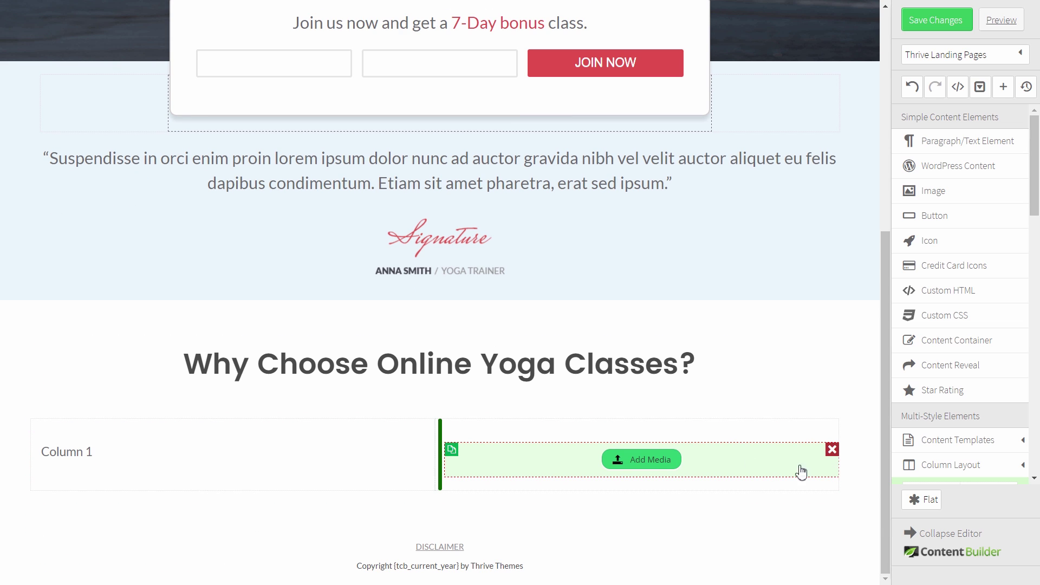
Fill the image element with the media library photo of the woman in a pink top stretching forward
left_click(657, 463)
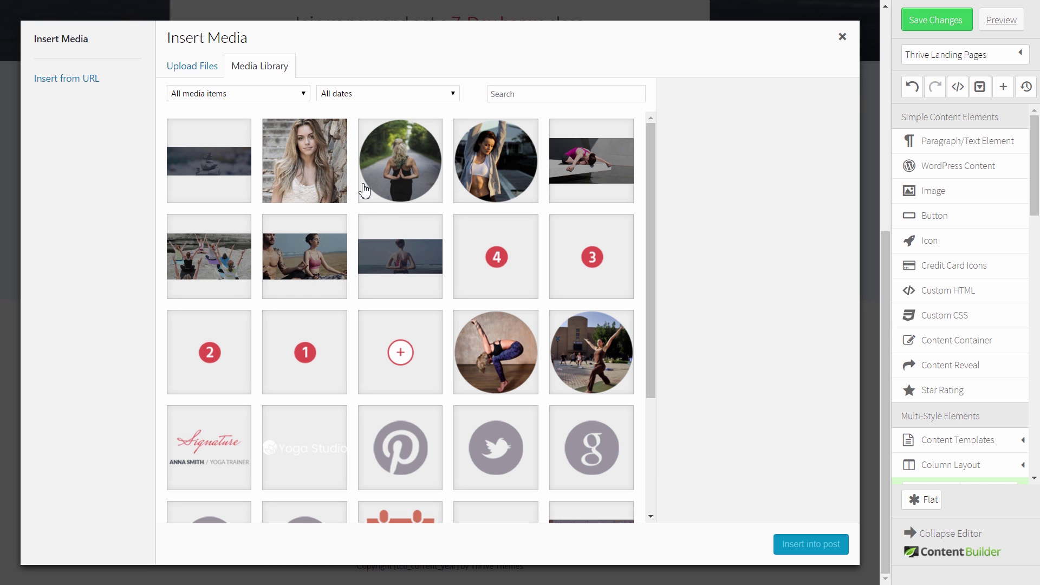
left_click(585, 163)
left_click(822, 542)
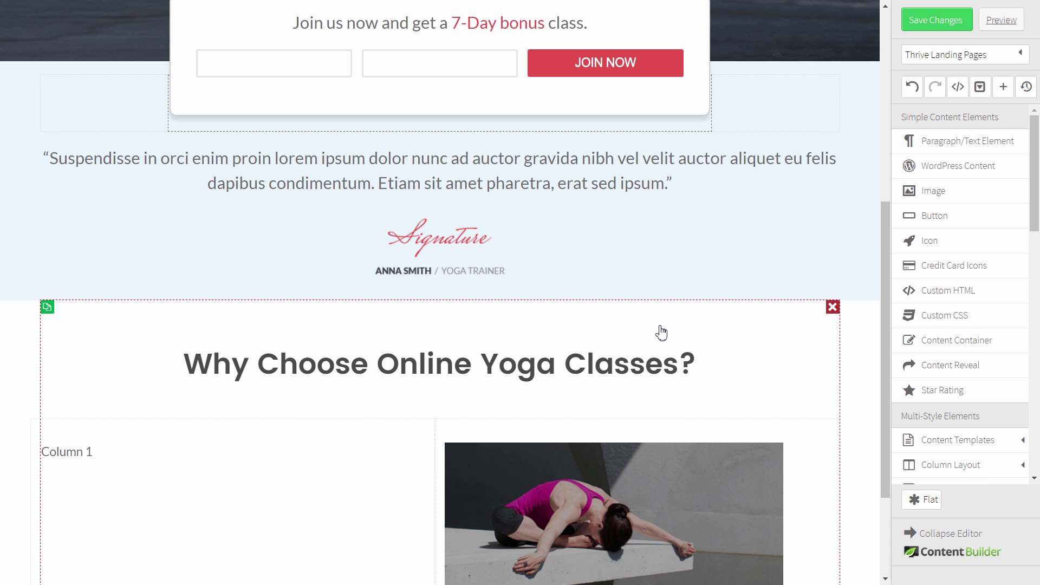
Centre the stretching photo in its column and apply the Lifted Style 1 image style
scroll(661, 332, "down", 3)
left_click(650, 344)
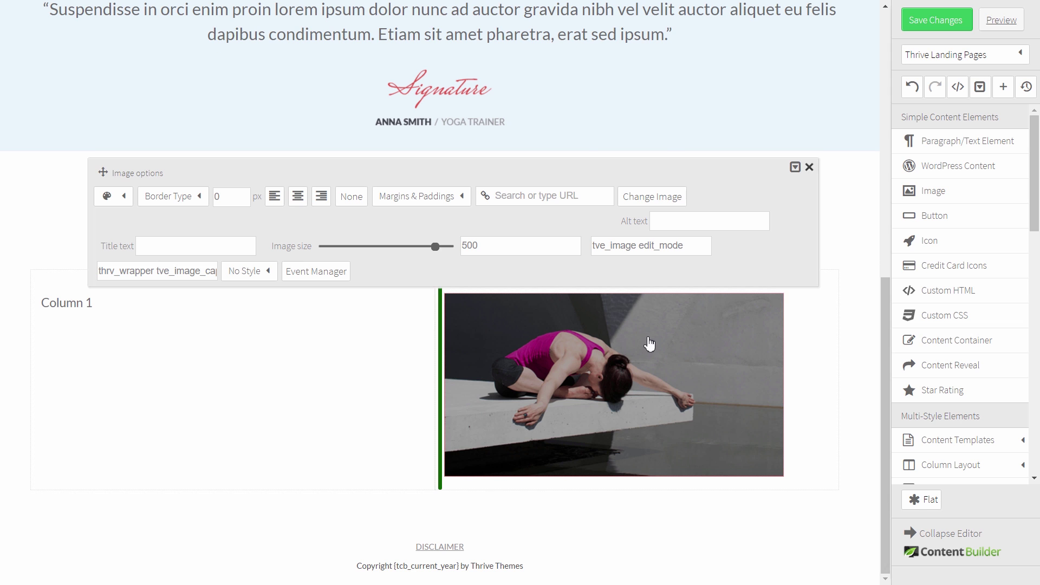
left_click(297, 199)
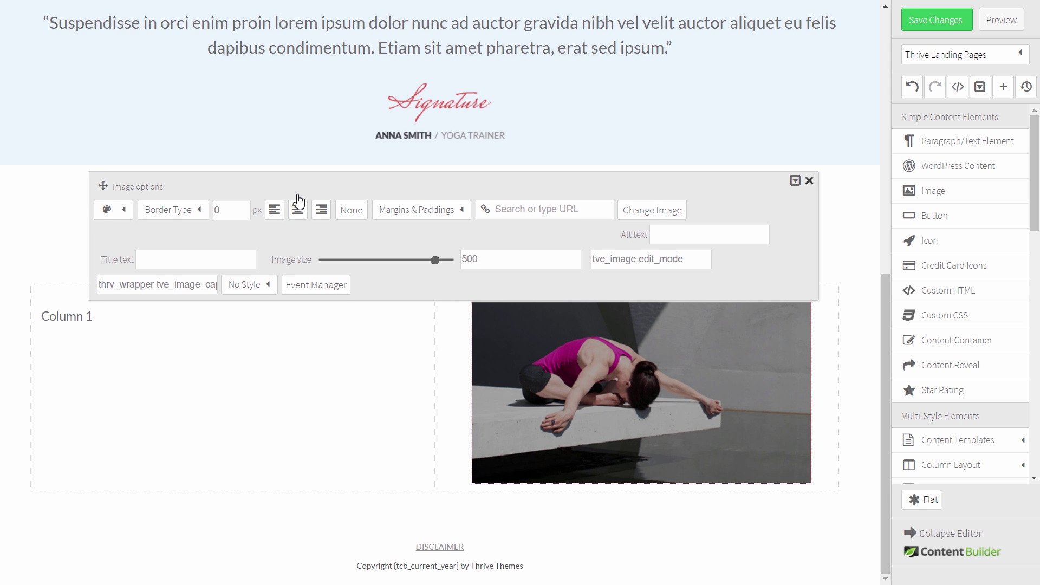
left_click(268, 285)
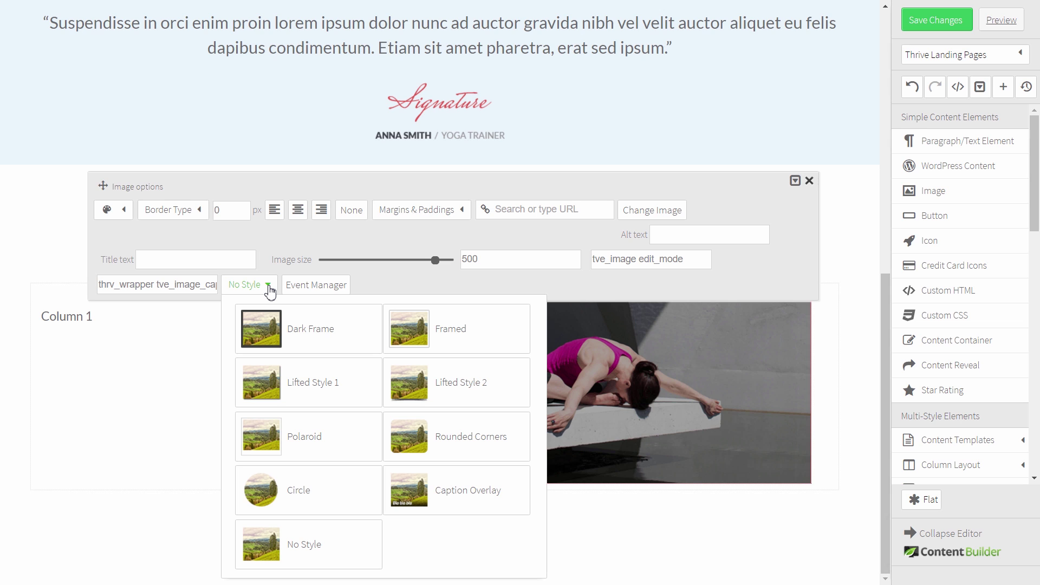
left_click(353, 392)
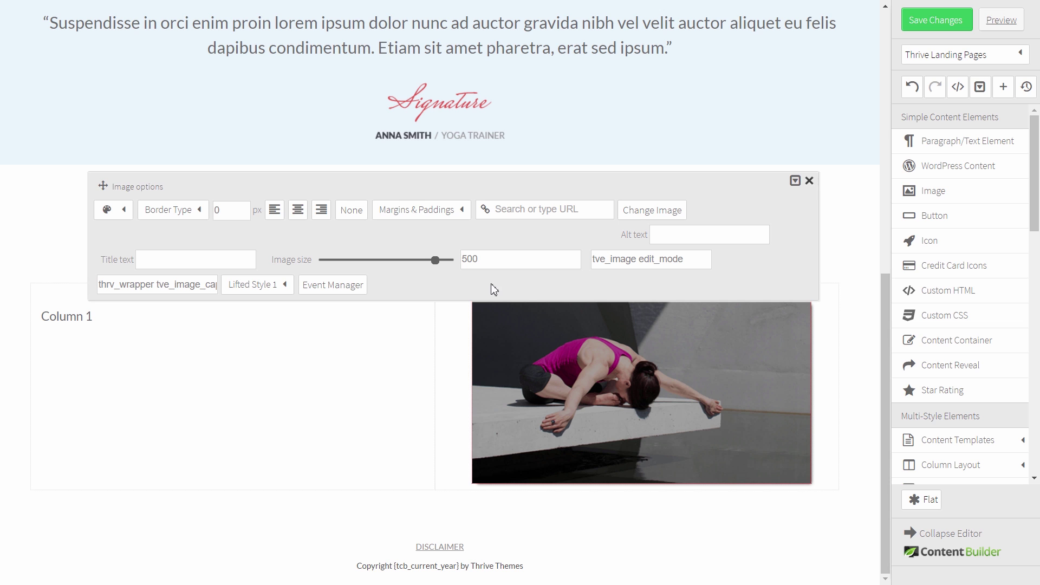
left_click(809, 181)
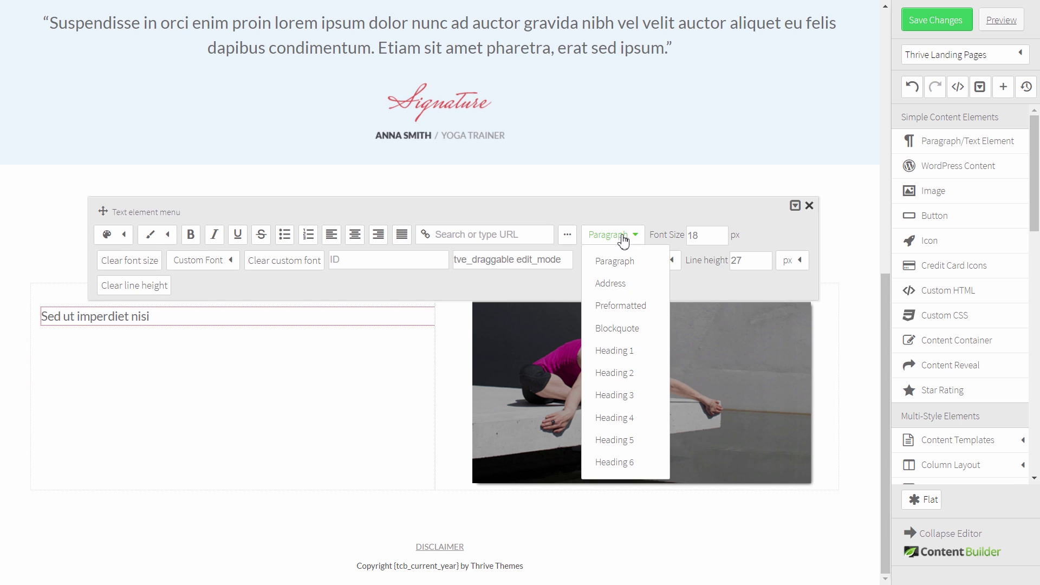
Make "Sed ut imperdiet nisi" in the first column a Heading 3 and add the paragraph starting "Aenean sollicitudin, lorem quis bibendum auctor" beneath it
left_click(621, 400)
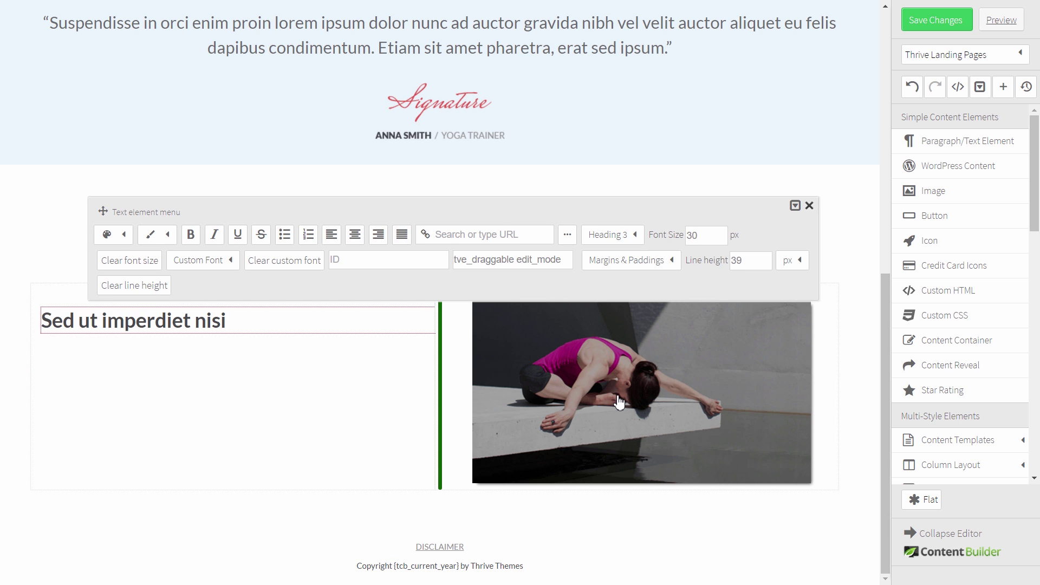
left_click(246, 375)
left_click_drag(982, 144, 184, 347)
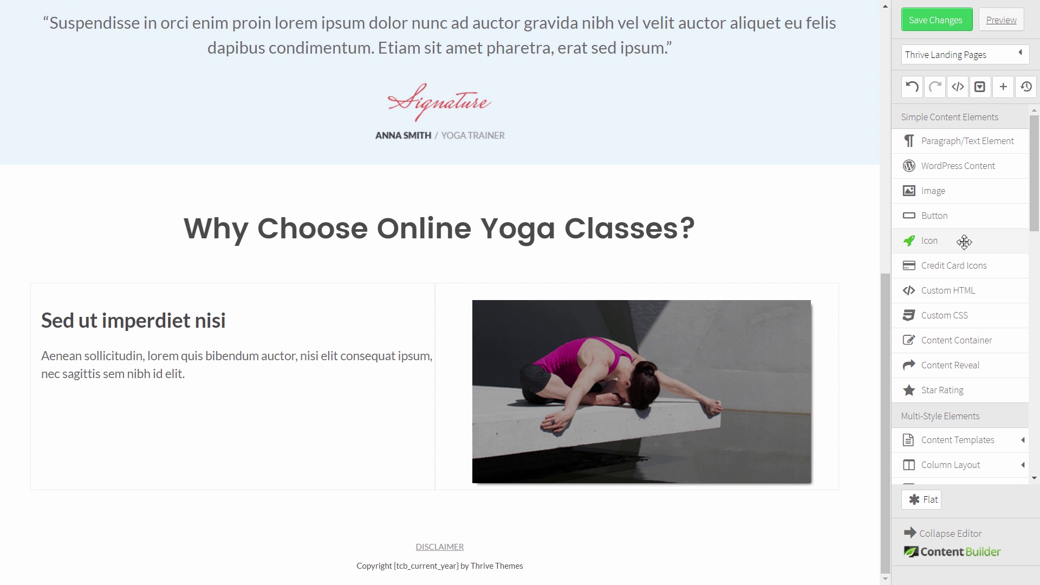
Add a Button element below the first column's paragraph and change it to Style 2
left_click_drag(961, 217, 127, 390)
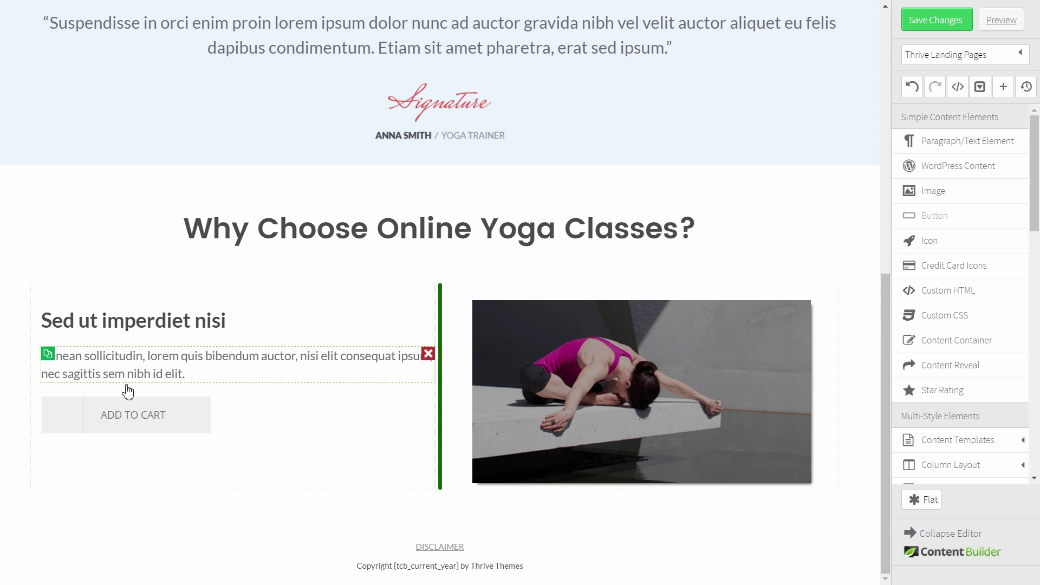
left_click(190, 431)
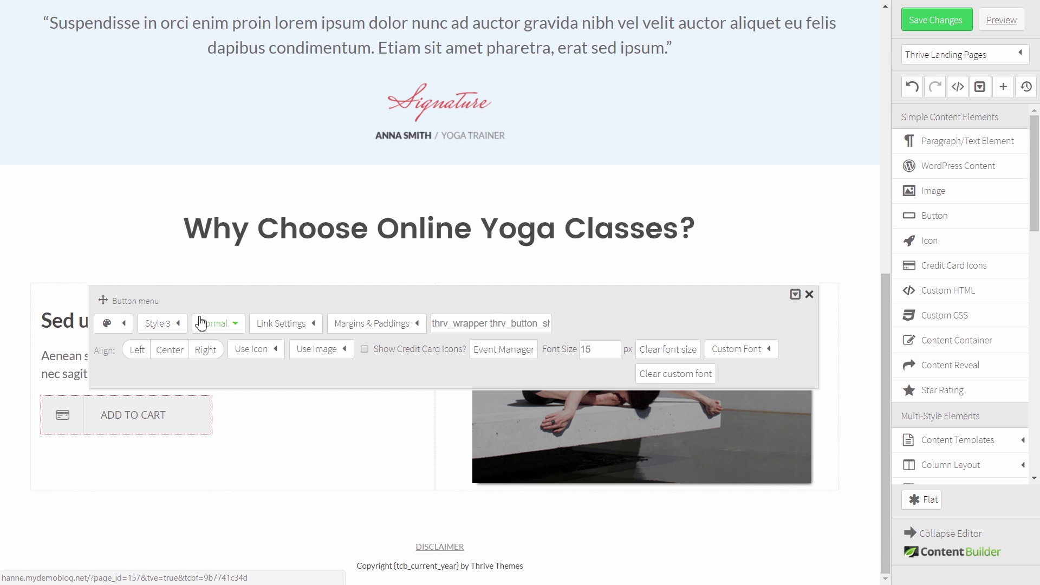
left_click(182, 327)
left_click(173, 377)
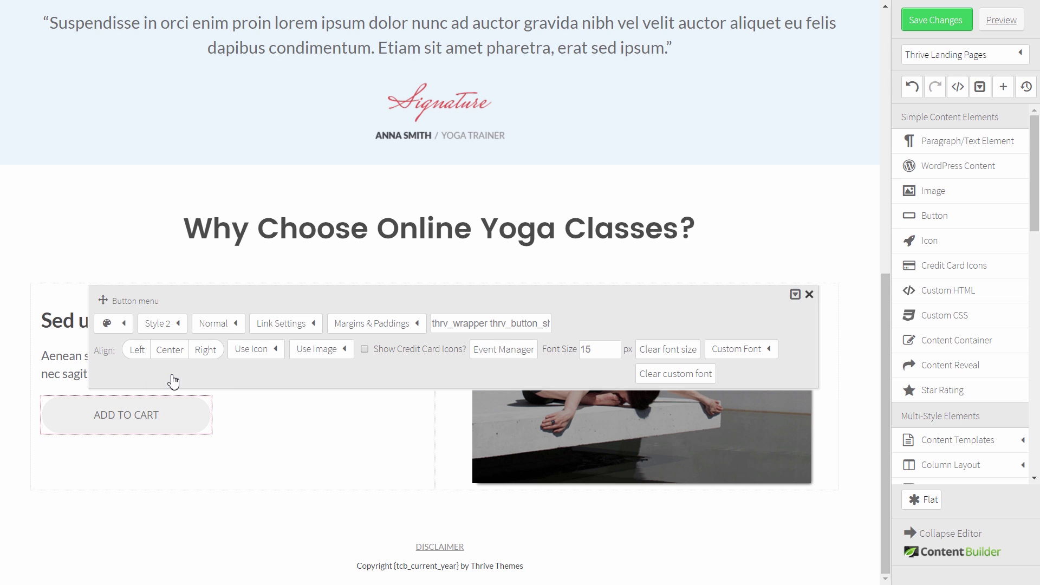
Set the button's background colour to the saved favourite red and its text colour to white
left_click(122, 325)
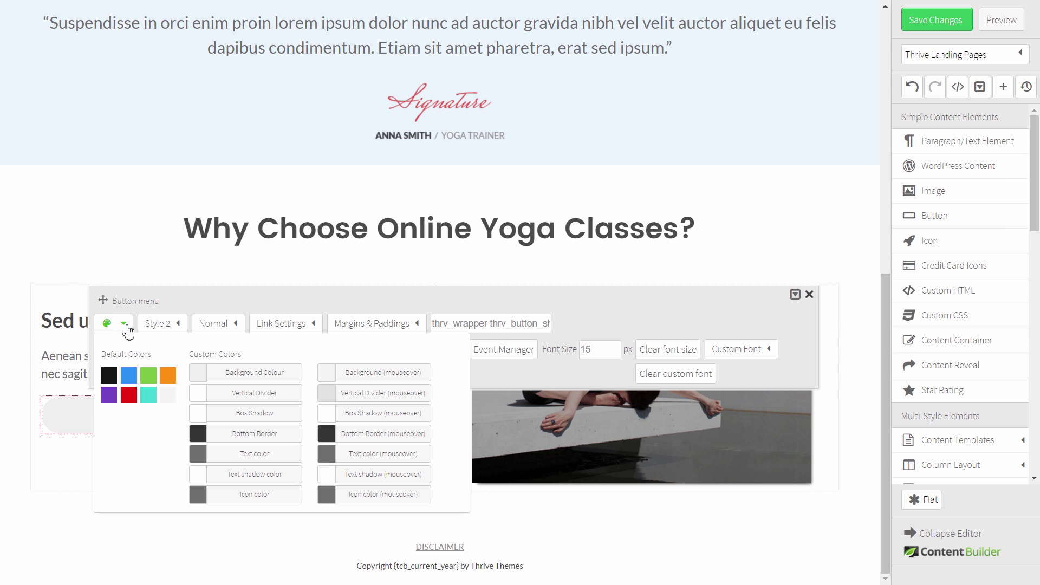
left_click(274, 376)
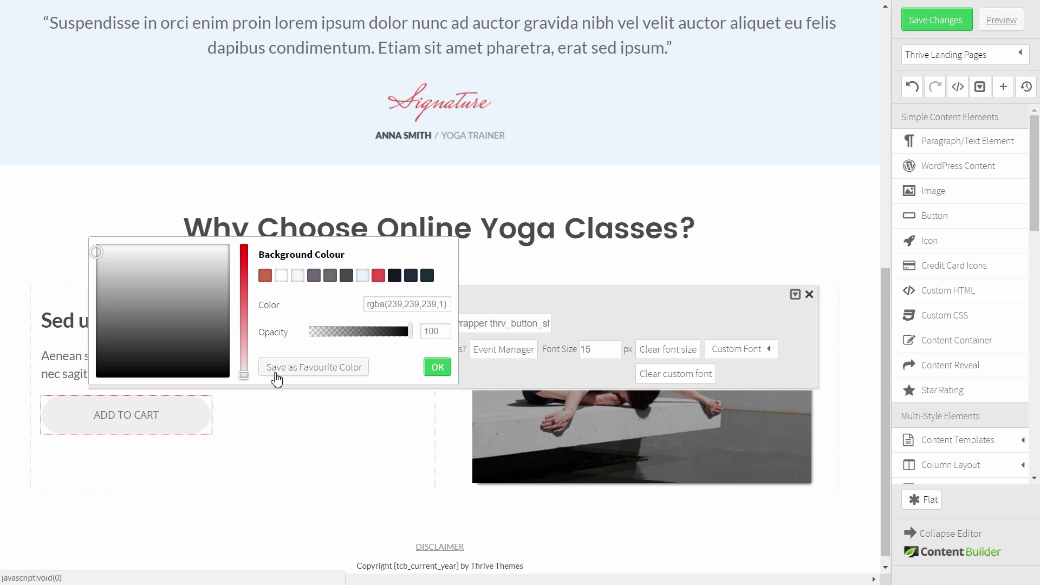
left_click(378, 277)
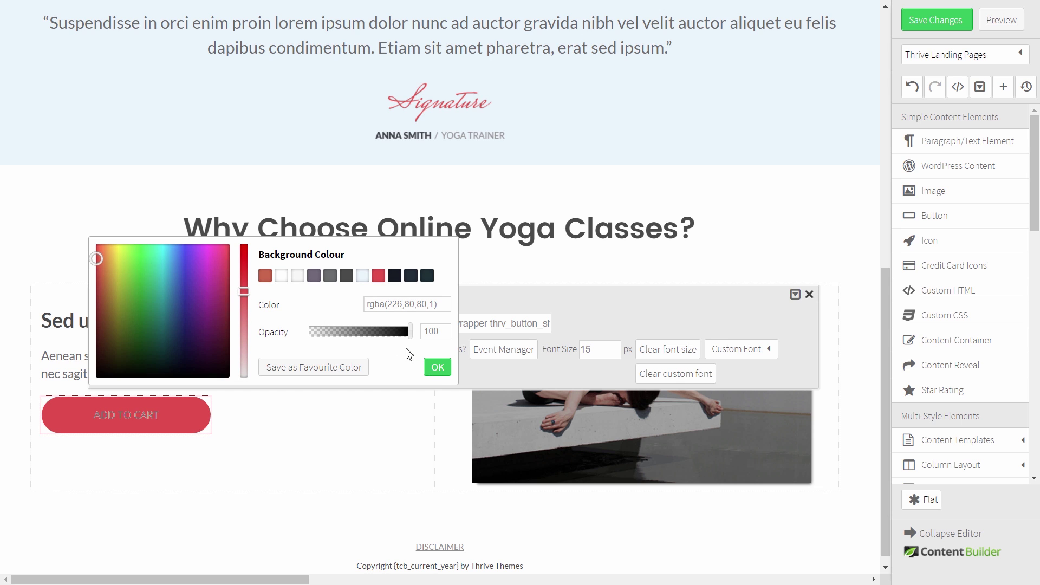
left_click(436, 369)
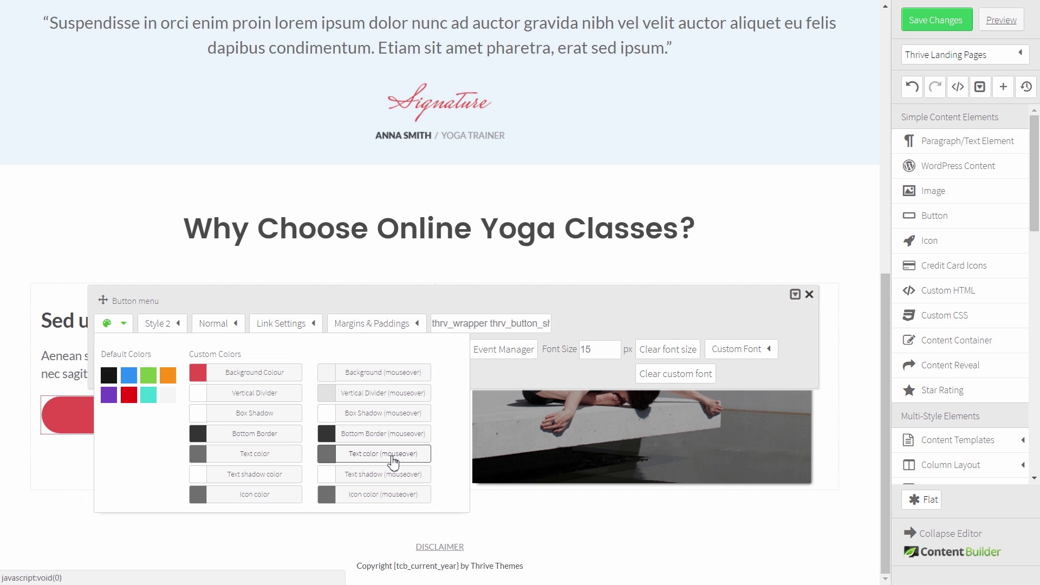
left_click(287, 467)
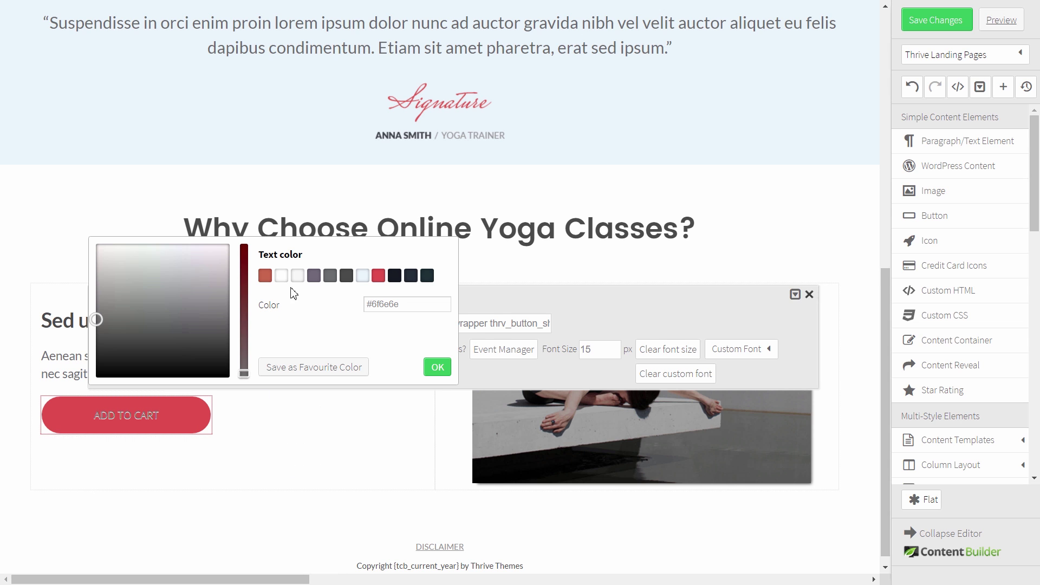
left_click(282, 276)
left_click(437, 368)
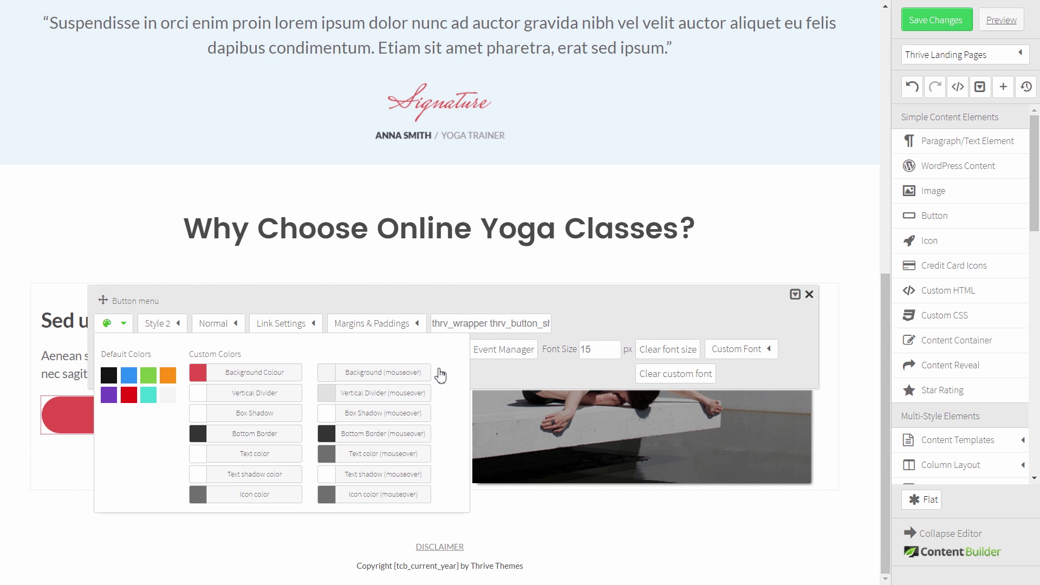
left_click(224, 293)
Change the red button's text to "READ MORE"
left_click(313, 324)
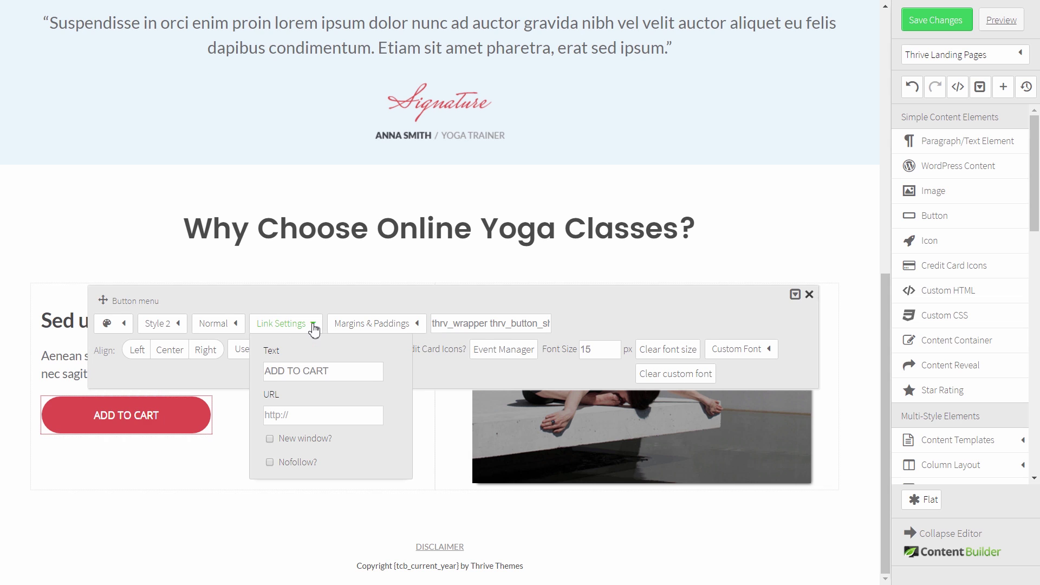
key("ctrl+a")
type("R")
left_click(341, 382)
left_click(295, 416)
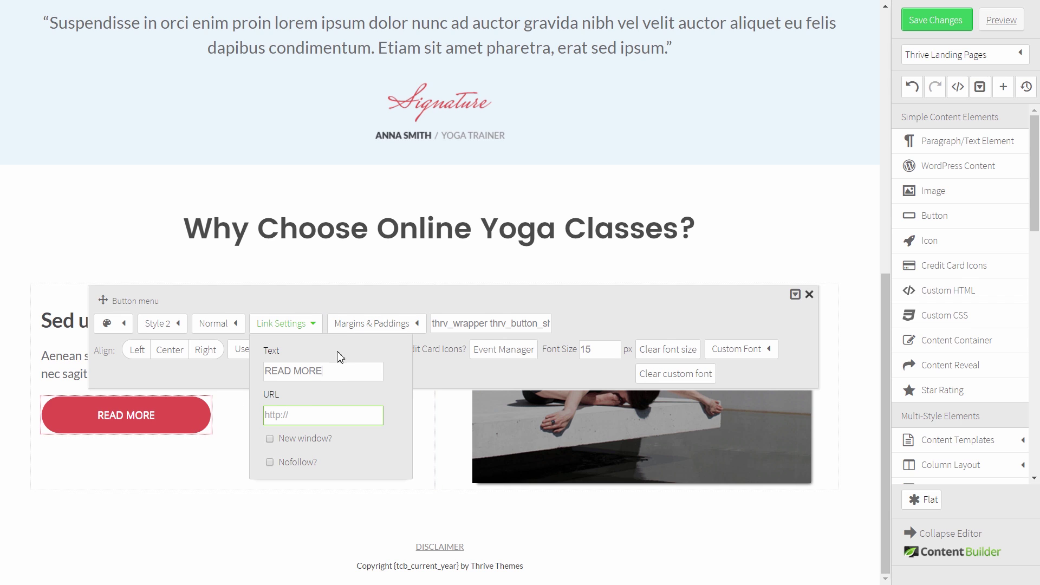
left_click(810, 294)
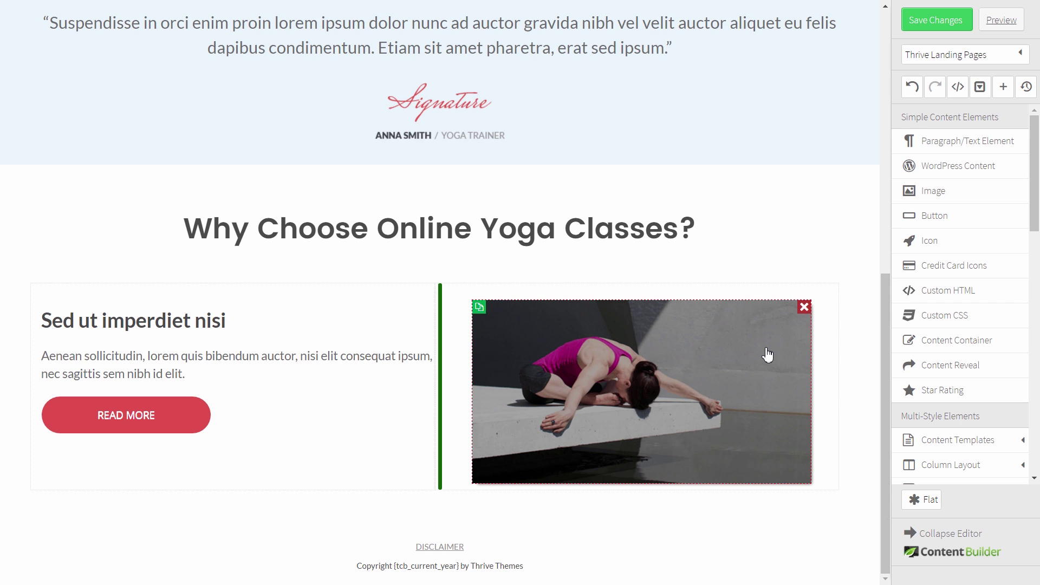
Set the top margin of the photo in the second column to 0 px
left_click(689, 353)
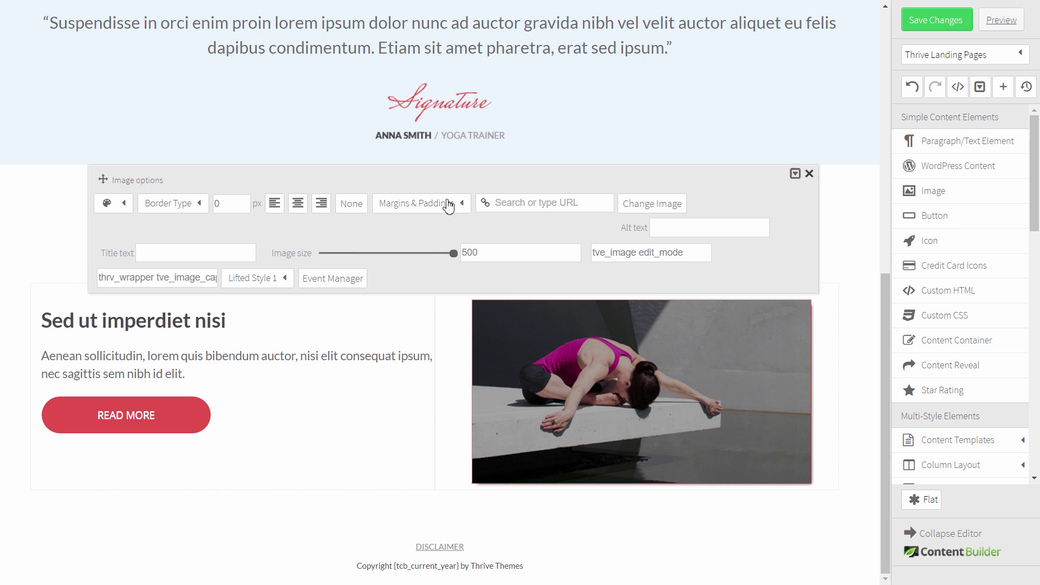
left_click(450, 205)
double_click(450, 253)
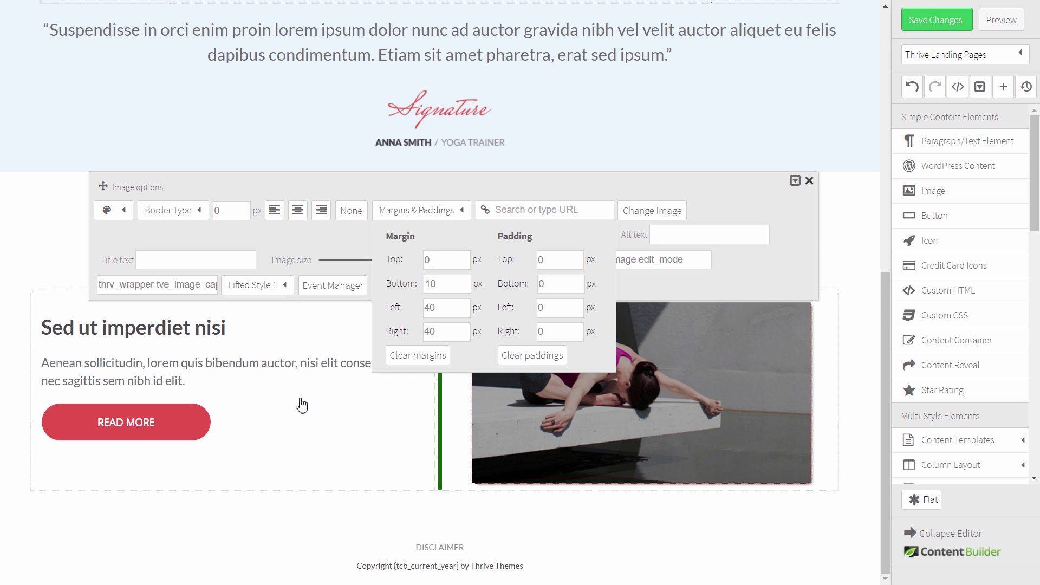
left_click(309, 408)
Set the top margin of the first column's "Sed ut imperdiet nisi" heading to 35 px
left_click(248, 336)
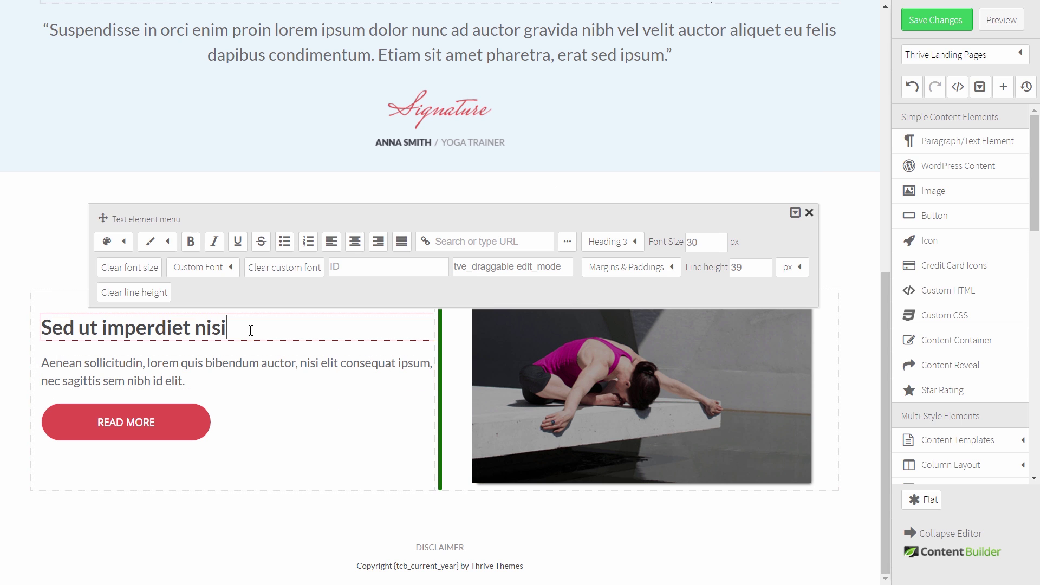
left_click(633, 274)
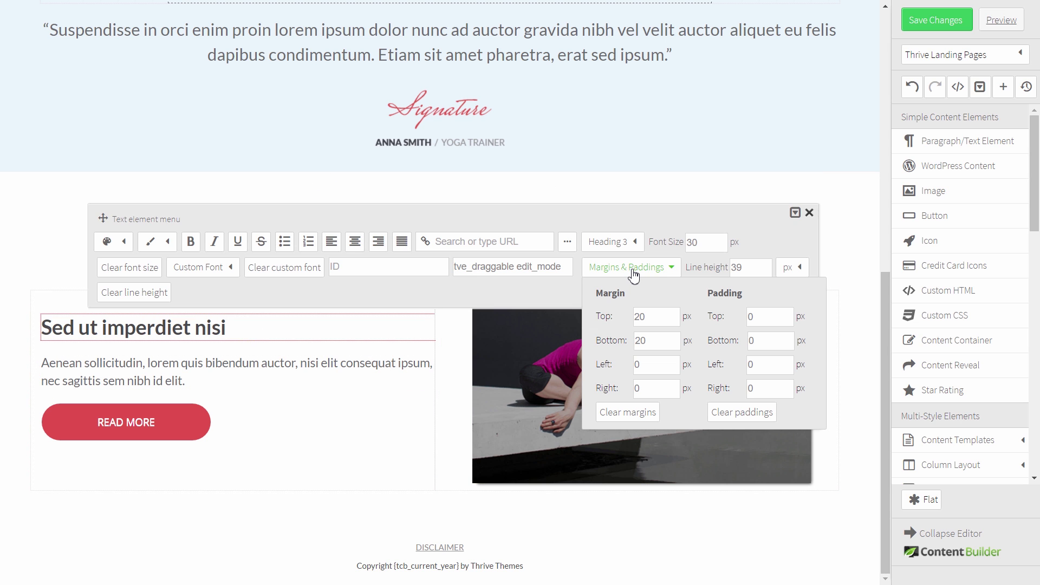
left_click_drag(651, 318, 577, 318)
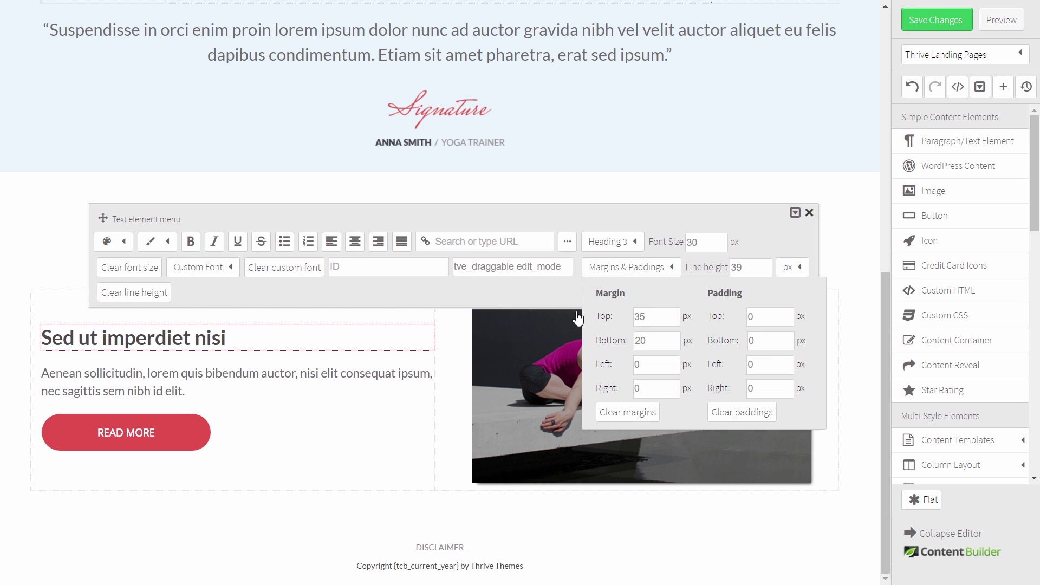
left_click(327, 432)
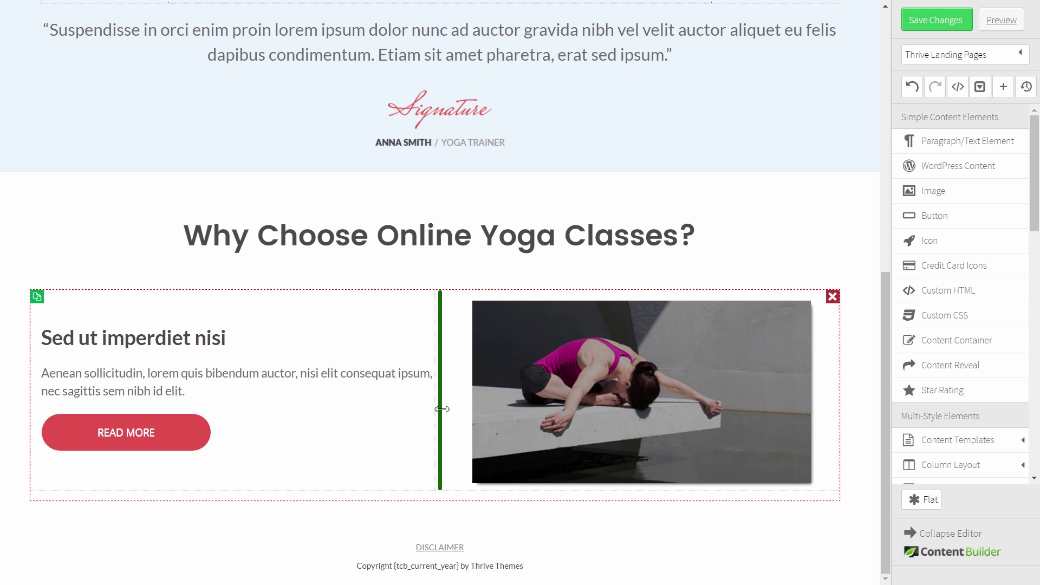
Set the right padding of the paragraph below the first column's heading to 50 px
left_click(328, 390)
left_click(648, 319)
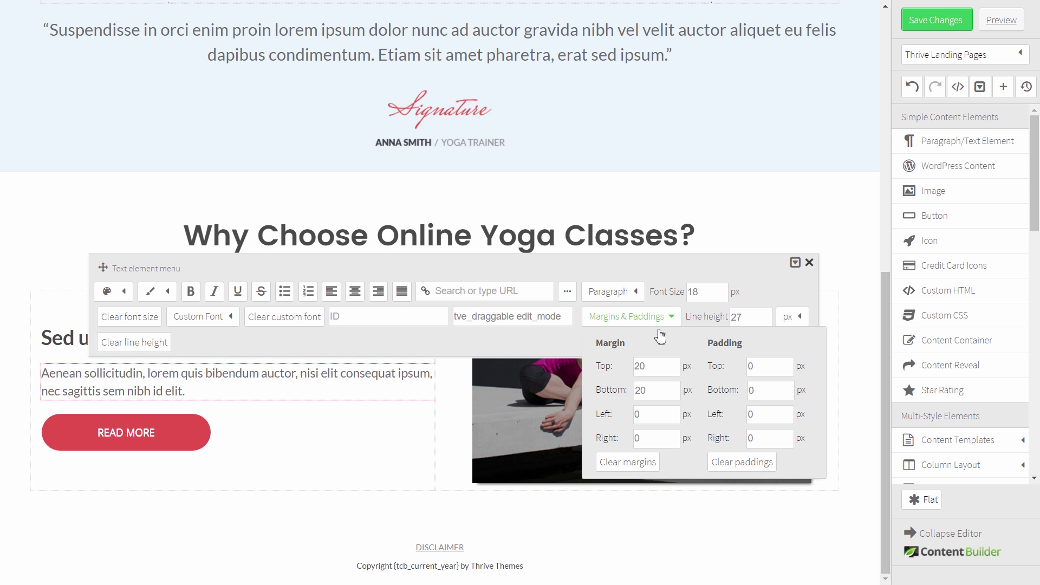
left_click(757, 413)
key("Tab")
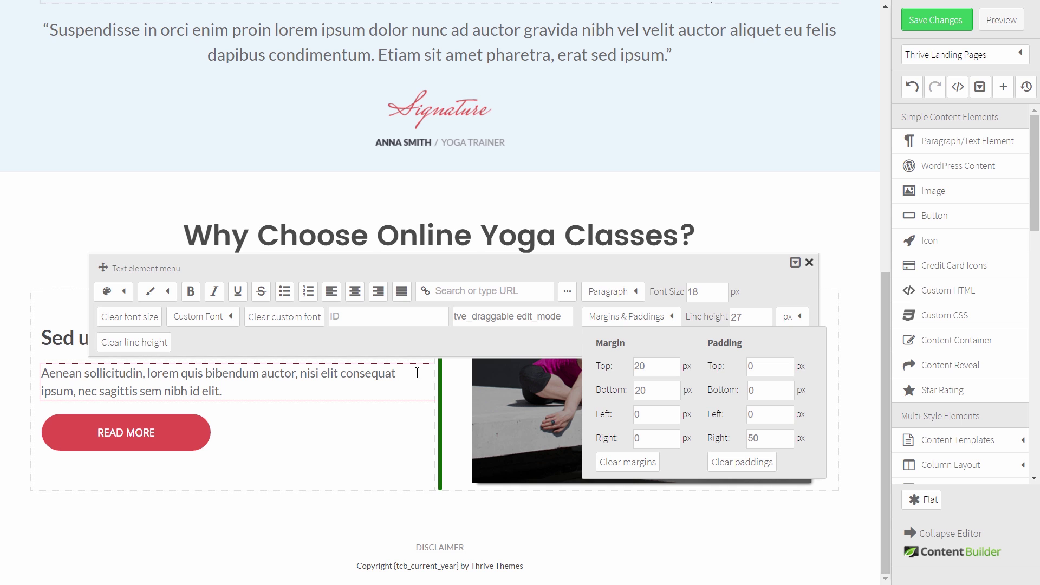
left_click(408, 441)
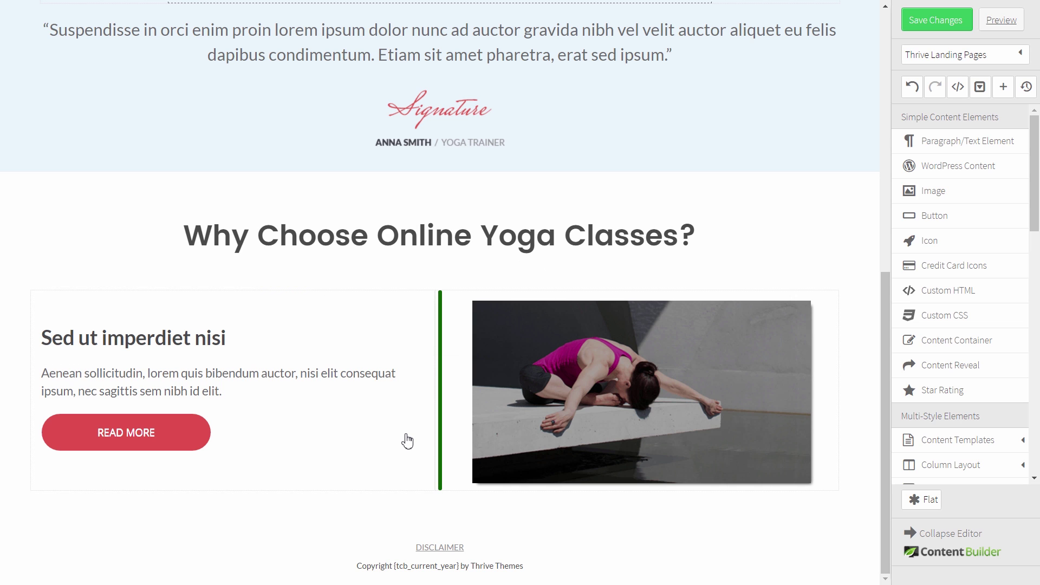
Set the top margin of the red READ MORE button to 20 px
left_click(177, 436)
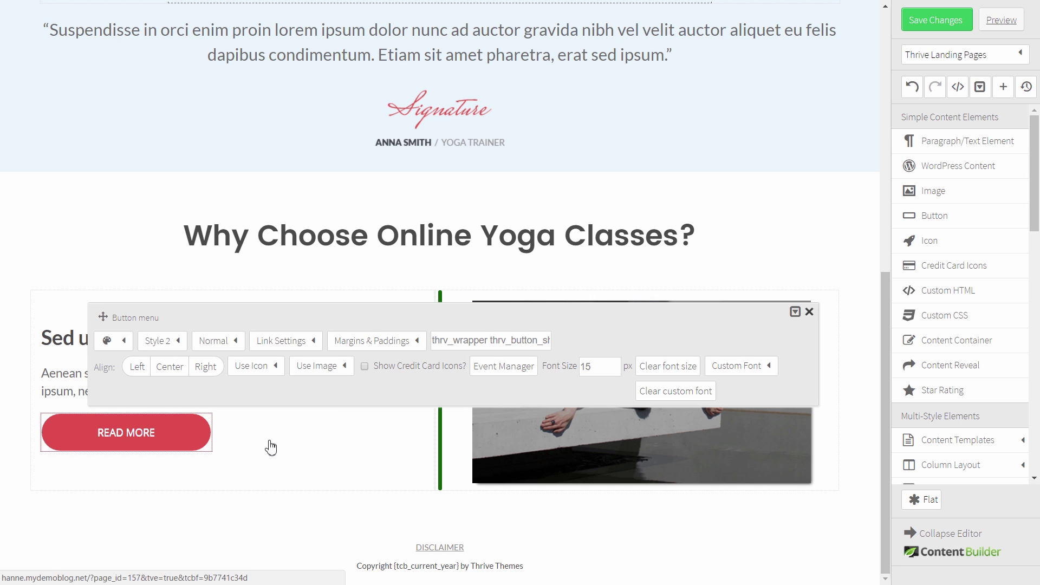
left_click(407, 341)
left_click(401, 390)
type("20")
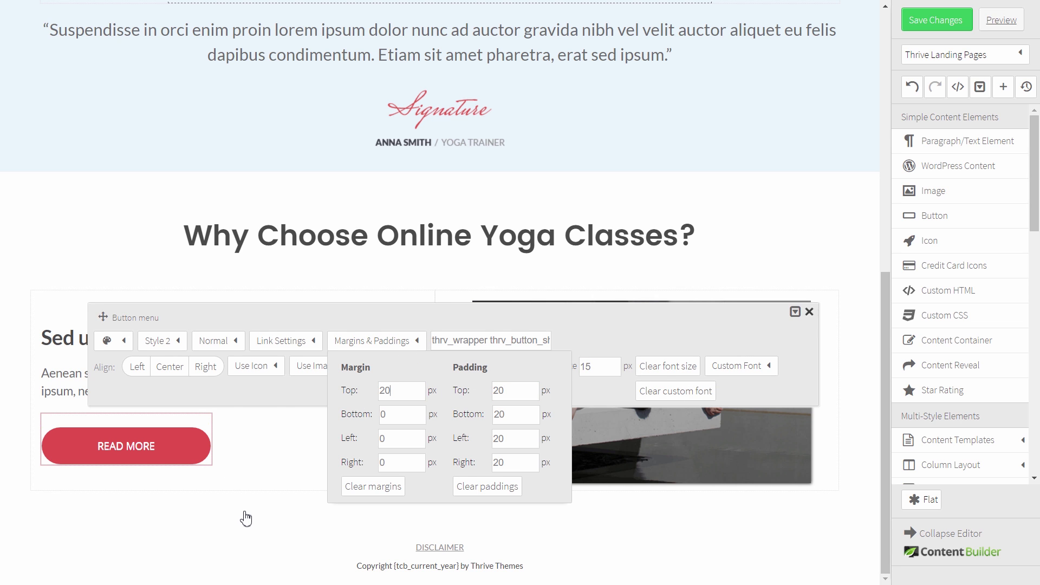
left_click(247, 519)
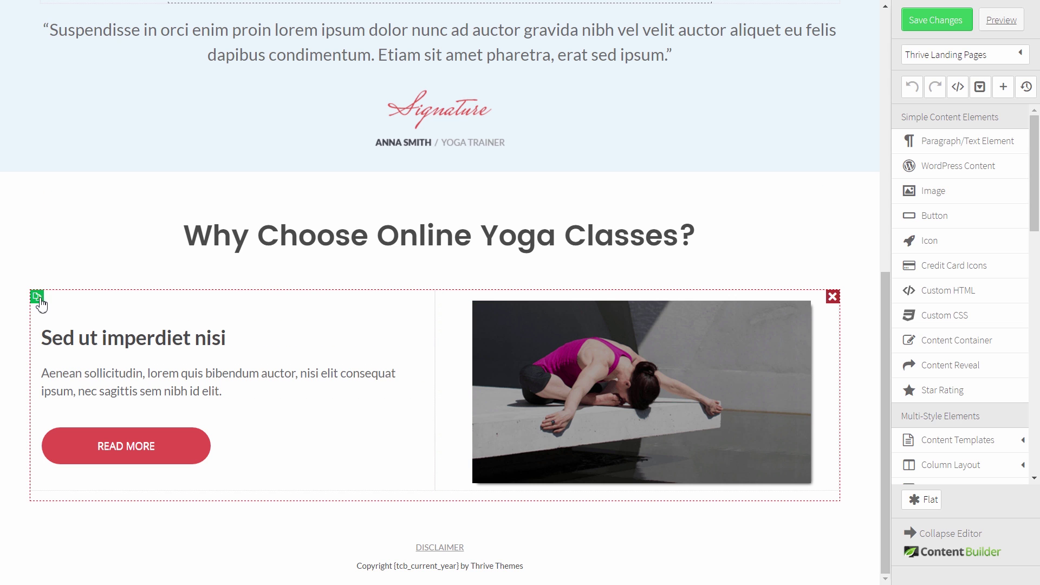
Duplicate the two-column benefits row twice and replace the second row's photo with img-2-1.png, the outdoor yoga group
left_click(41, 299)
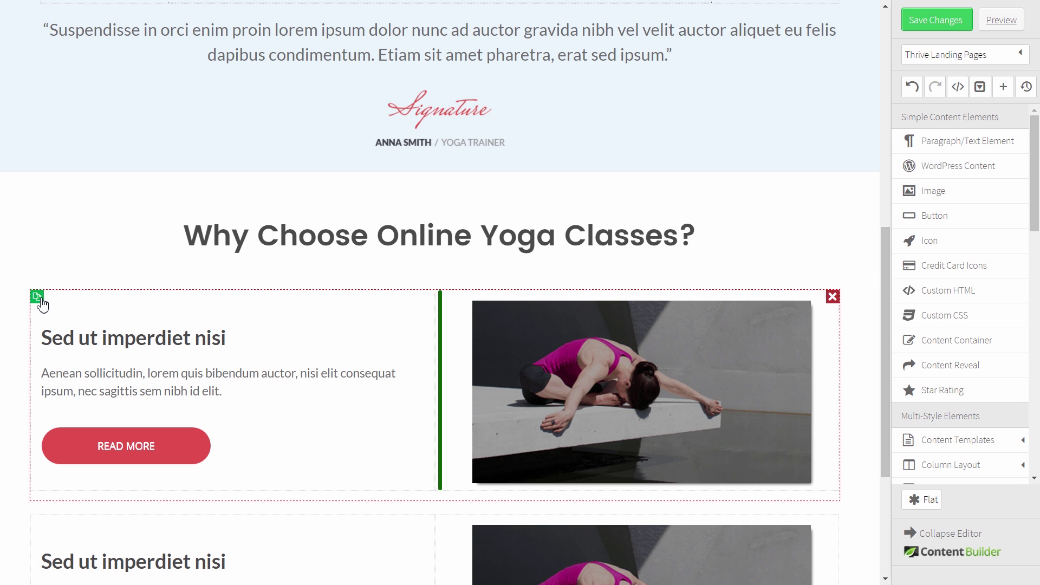
left_click(40, 299)
scroll(41, 299, "down", 5)
scroll(43, 305, "down", 3)
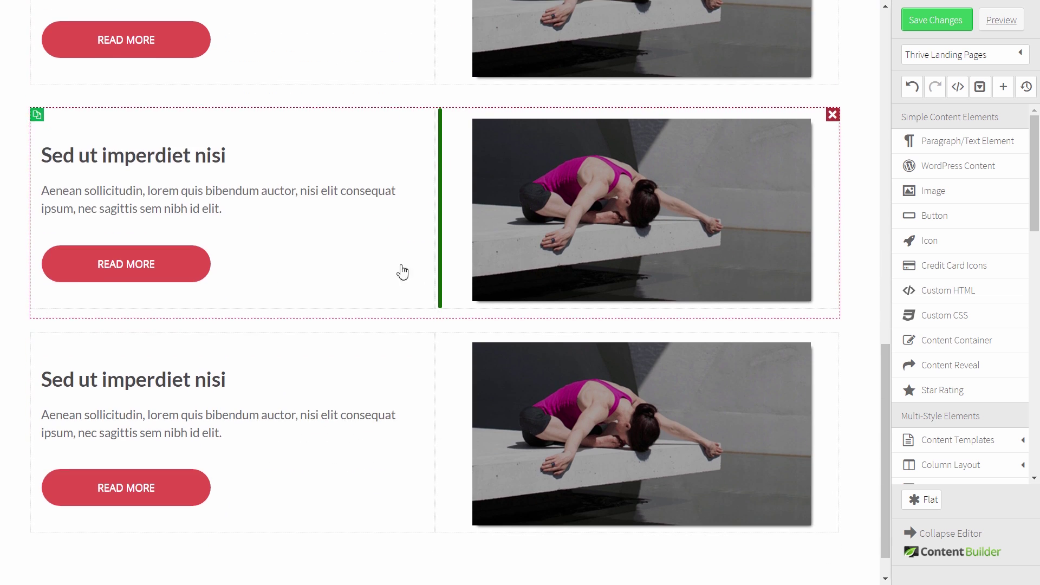
left_click(517, 224)
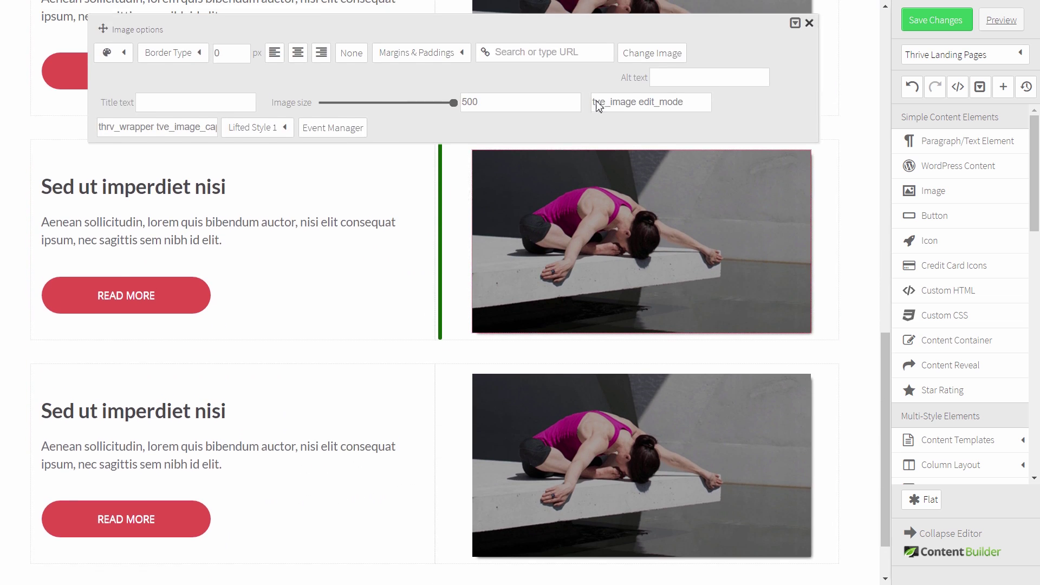
left_click(647, 54)
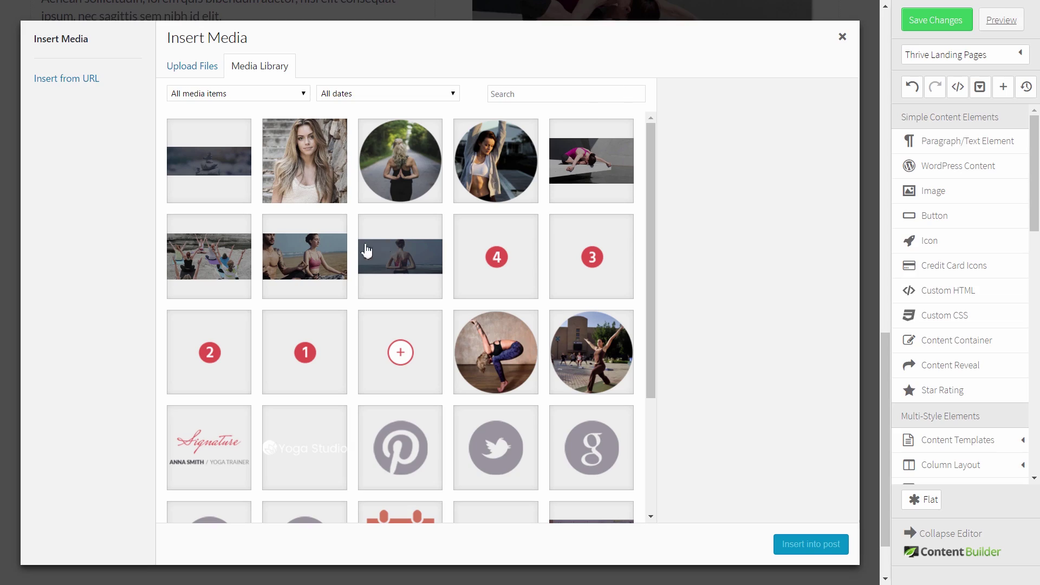
left_click(220, 255)
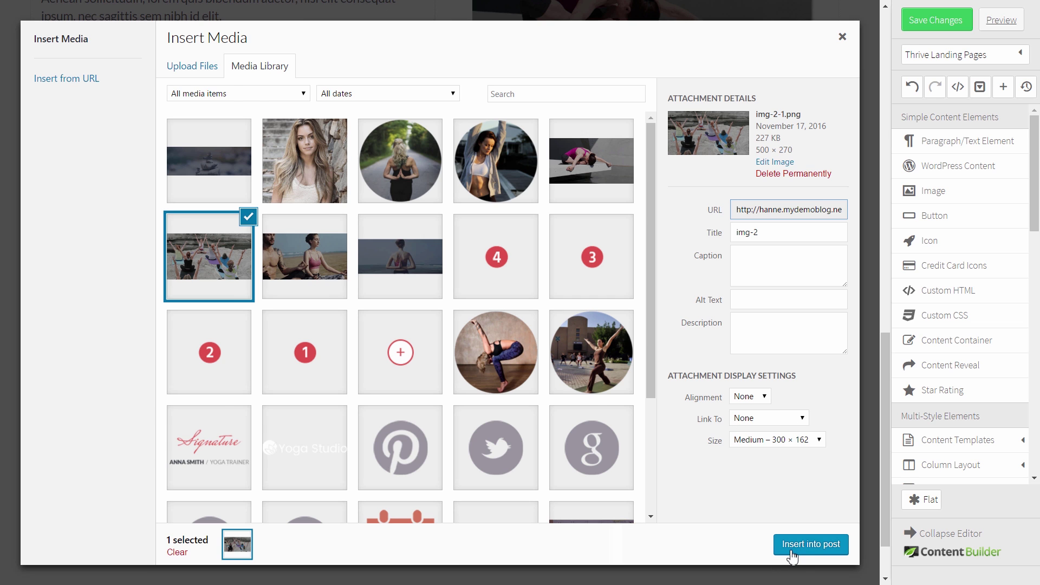
left_click(792, 553)
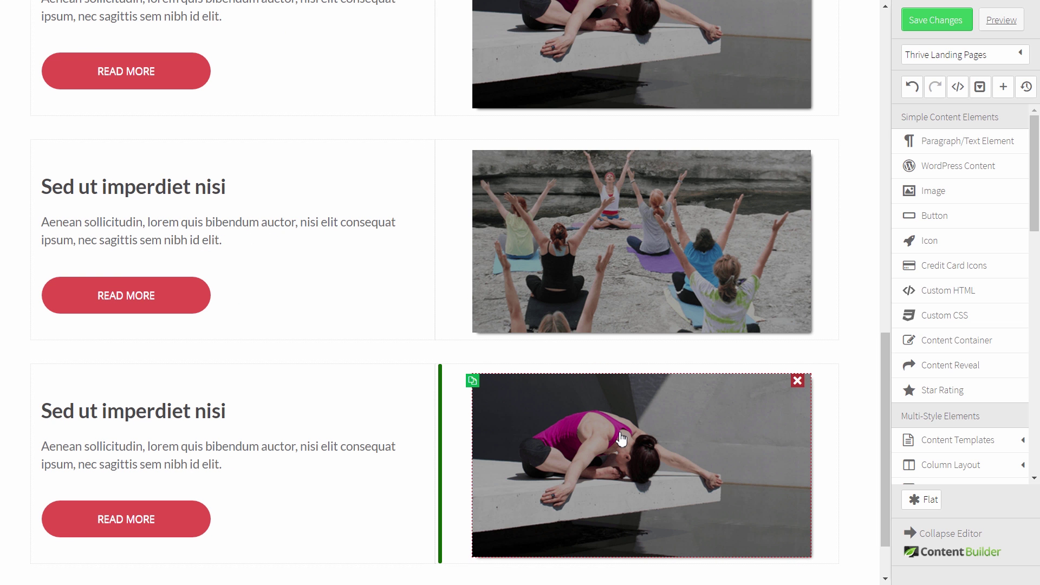
Replace the photo in the third benefits row with the picture of the couple meditating on the beach
left_click(622, 439)
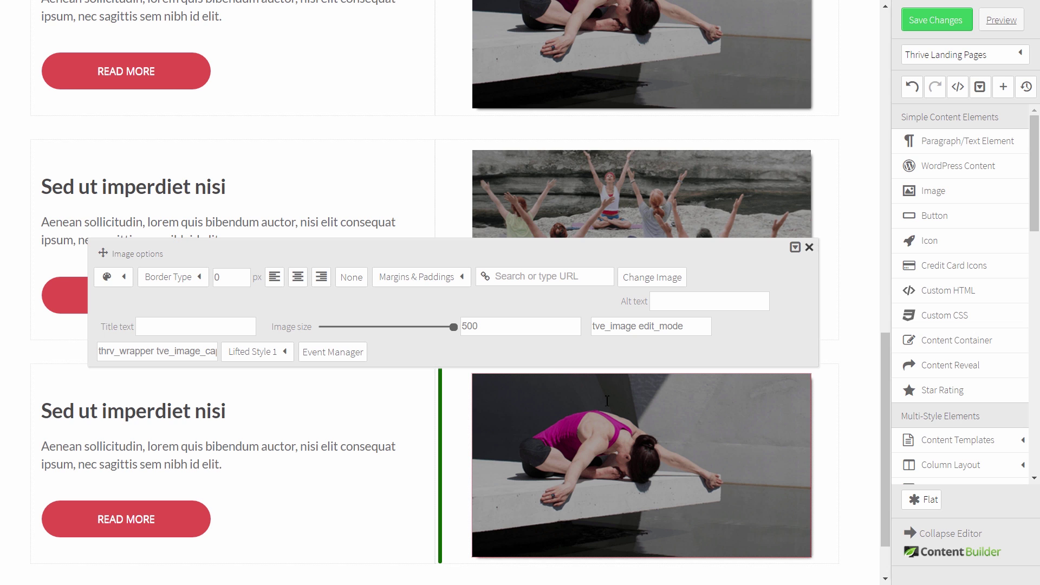
scroll(568, 328, "up", 5)
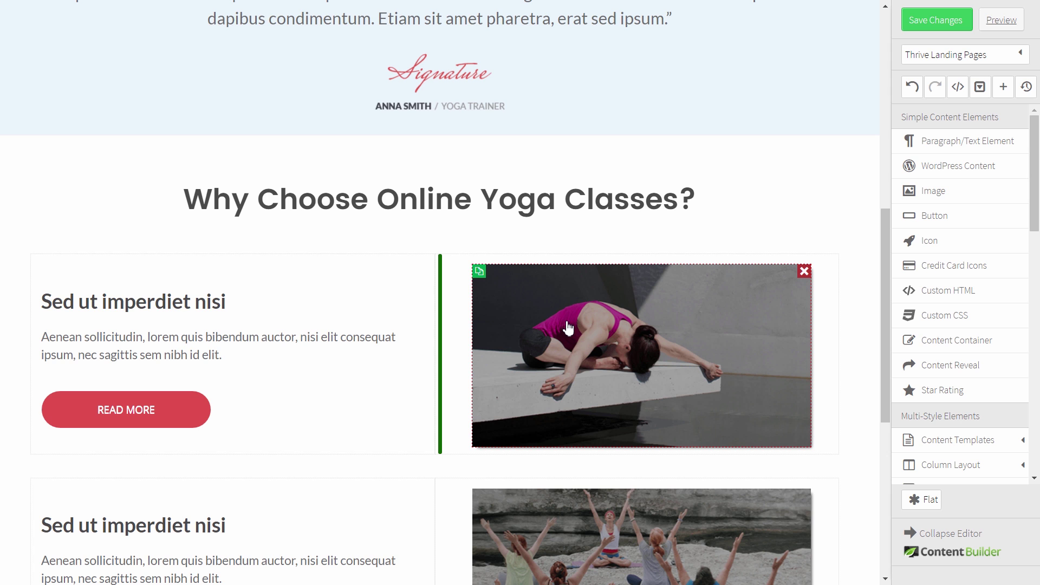
scroll(568, 328, "down", 6)
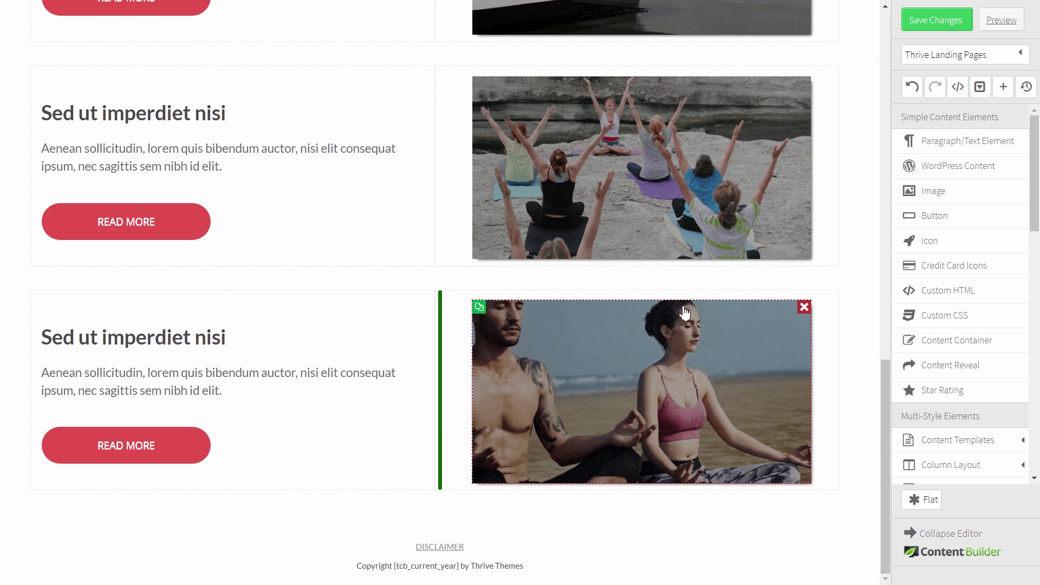
Add a Page Section element below the third benefits row, above the footer
scroll(919, 409, "down", 7)
scroll(920, 409, "down", 5)
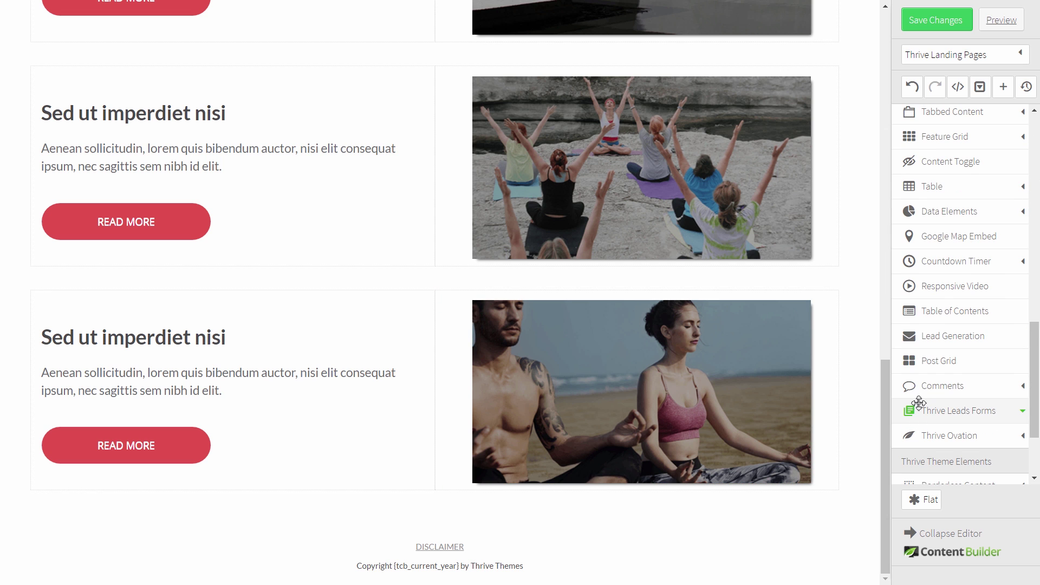
left_click_drag(967, 398, 386, 506)
scroll(406, 482, "down", 2)
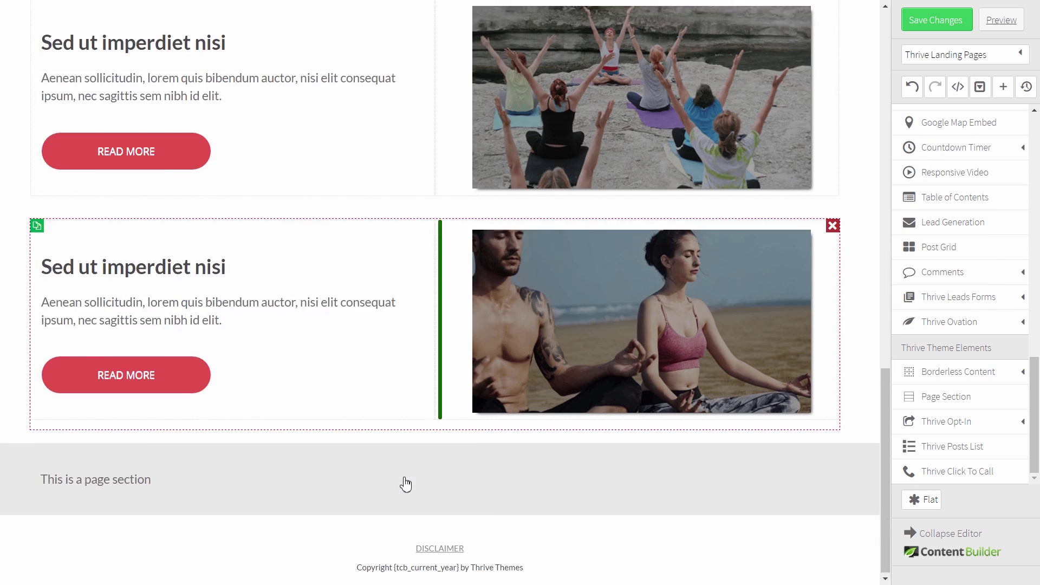
Set the new page section's background colour to the saved light blue
left_click(15, 469)
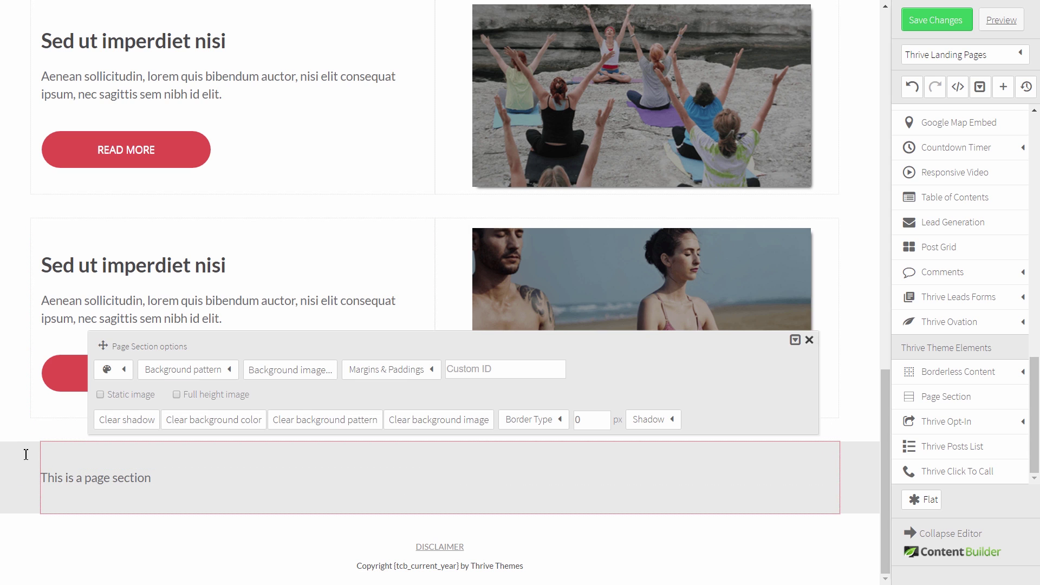
left_click(124, 371)
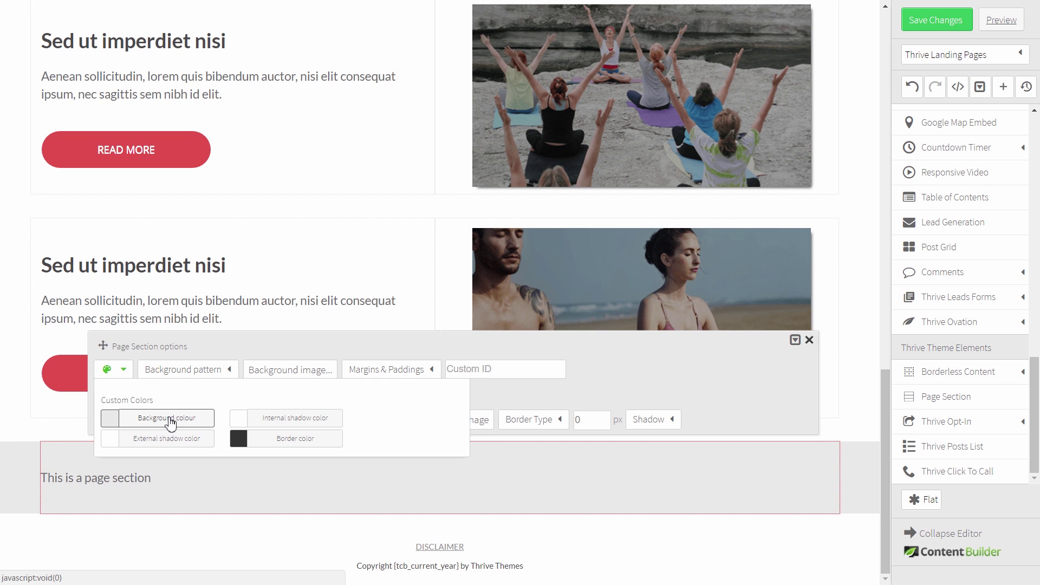
left_click(166, 420)
left_click(363, 321)
left_click(445, 418)
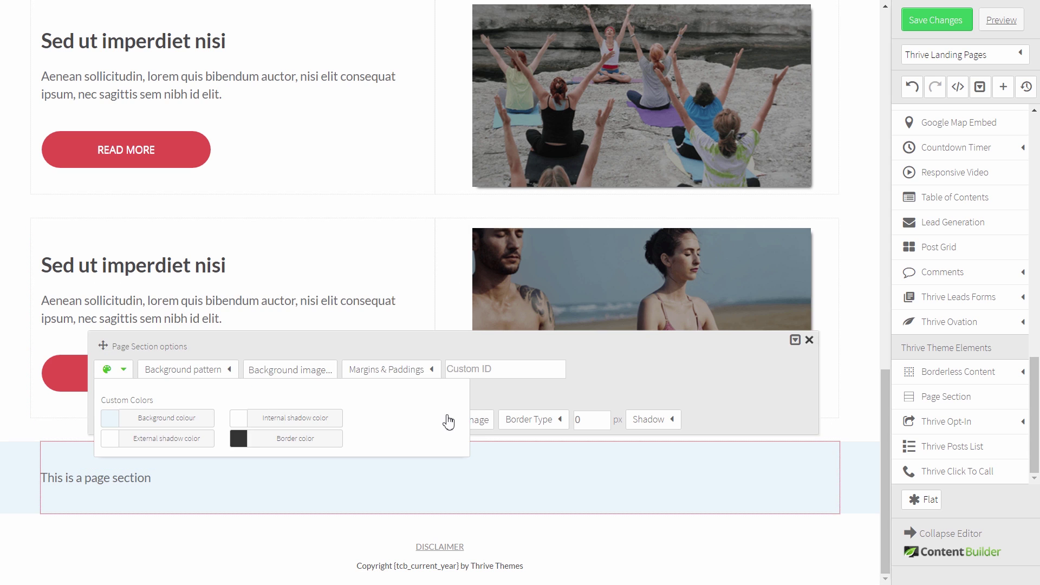
Replace the page section's text with "Discover Our Classes" and format it as a centred Heading 2
left_click(772, 542)
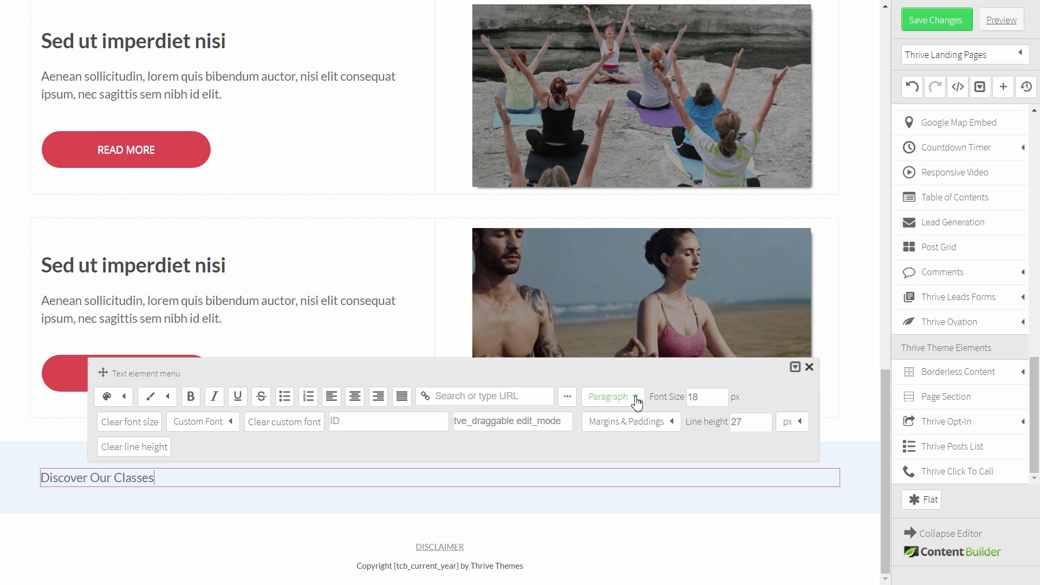
left_click(636, 399)
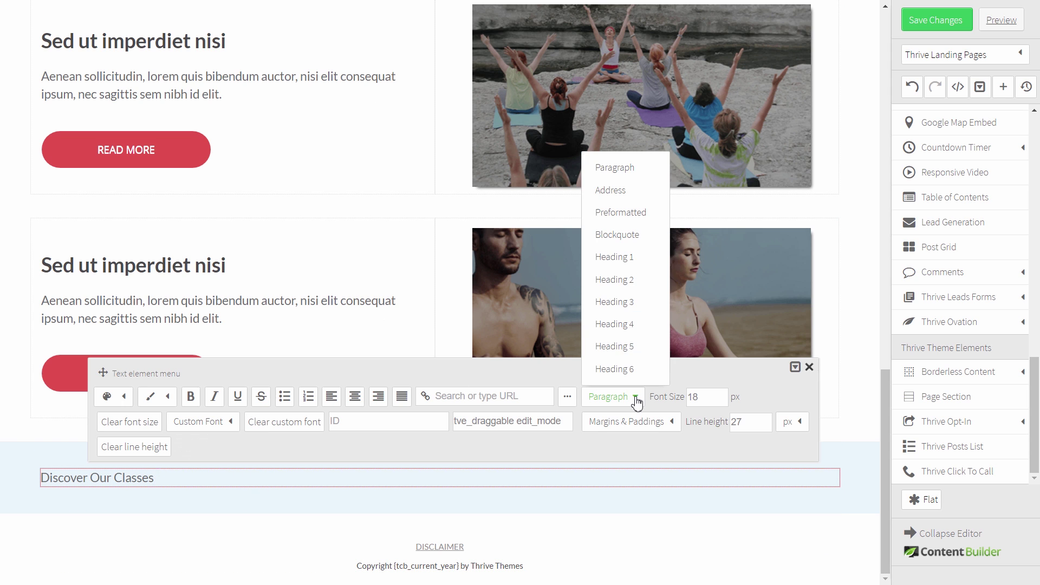
left_click(627, 291)
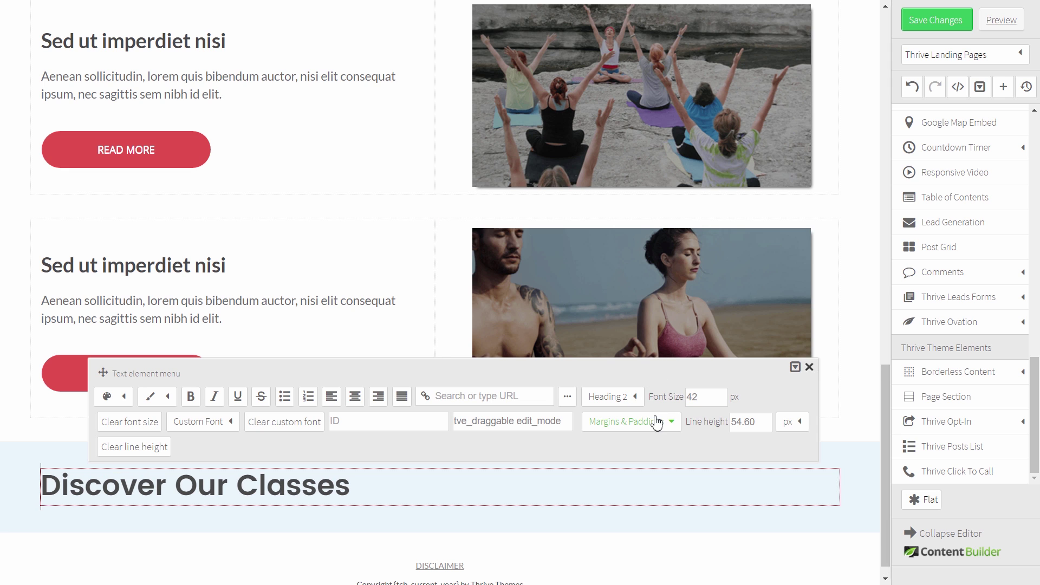
left_click(355, 397)
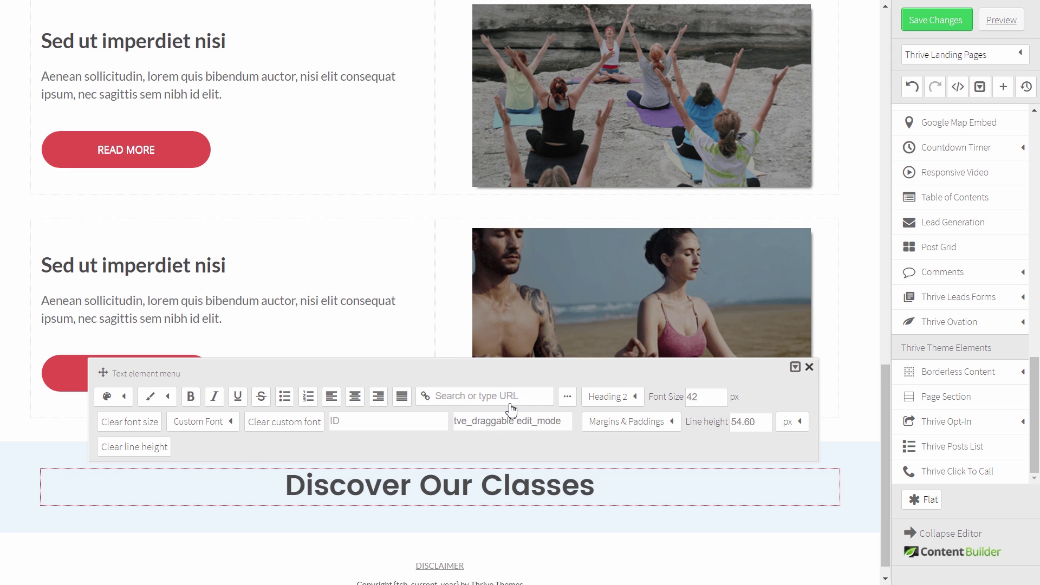
Set the top and bottom margins of the "Discover Our Classes" heading to 50 px each
left_click(668, 428)
left_click_drag(658, 473, 592, 476)
type("5")
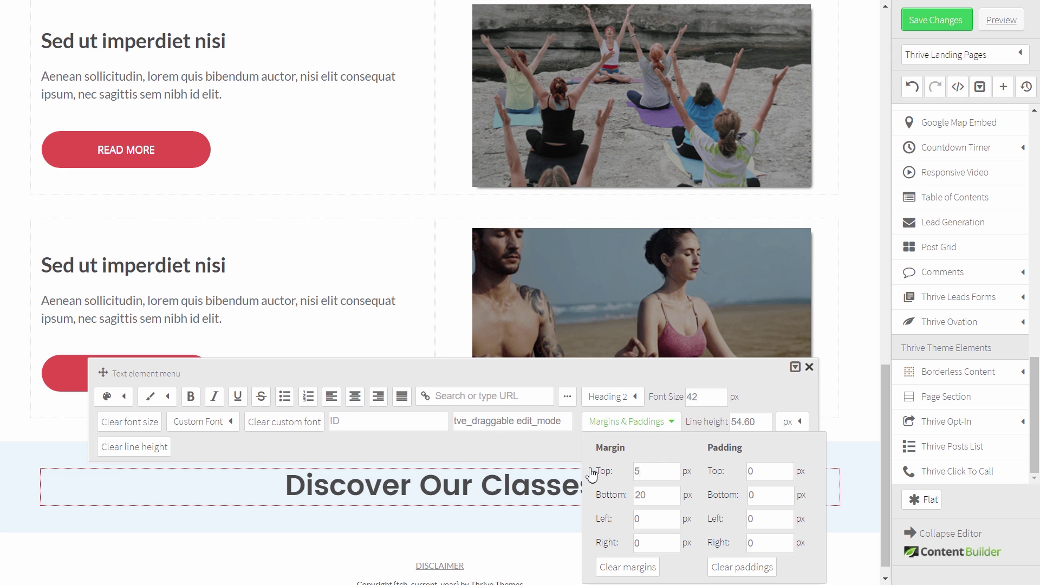
type("0")
key("Tab")
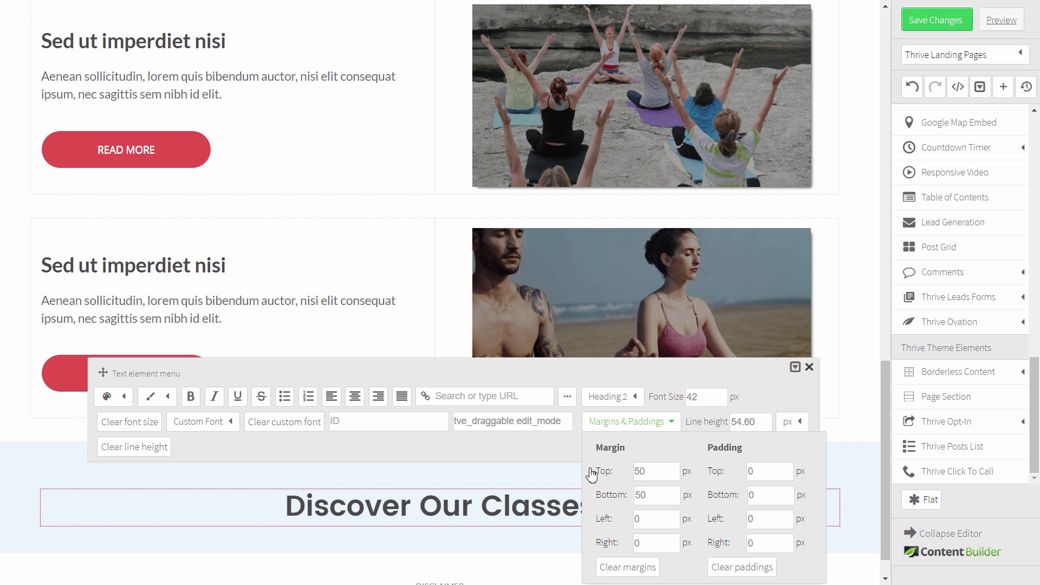
scroll(477, 479, "down", 2)
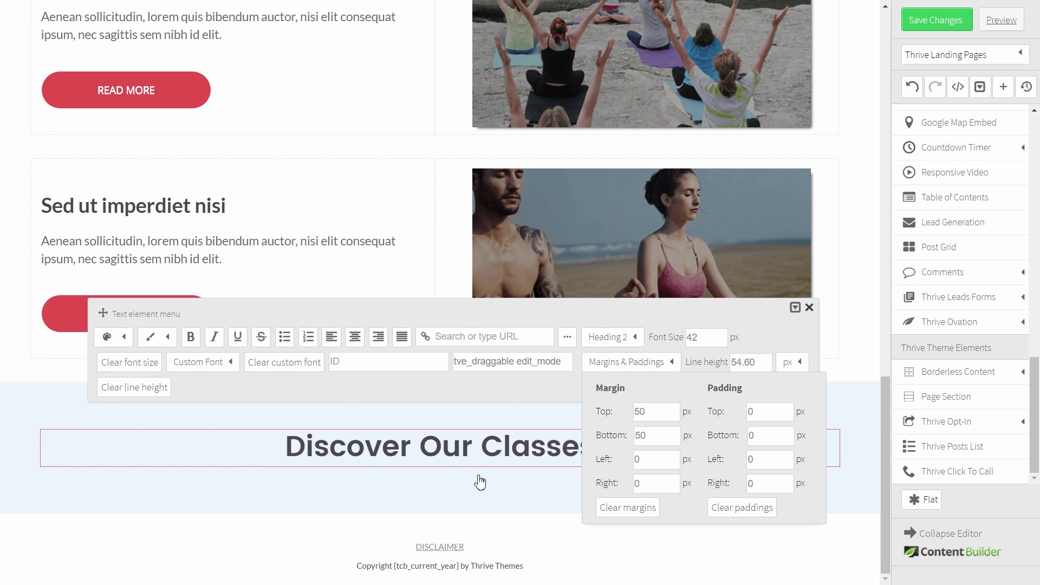
left_click(811, 308)
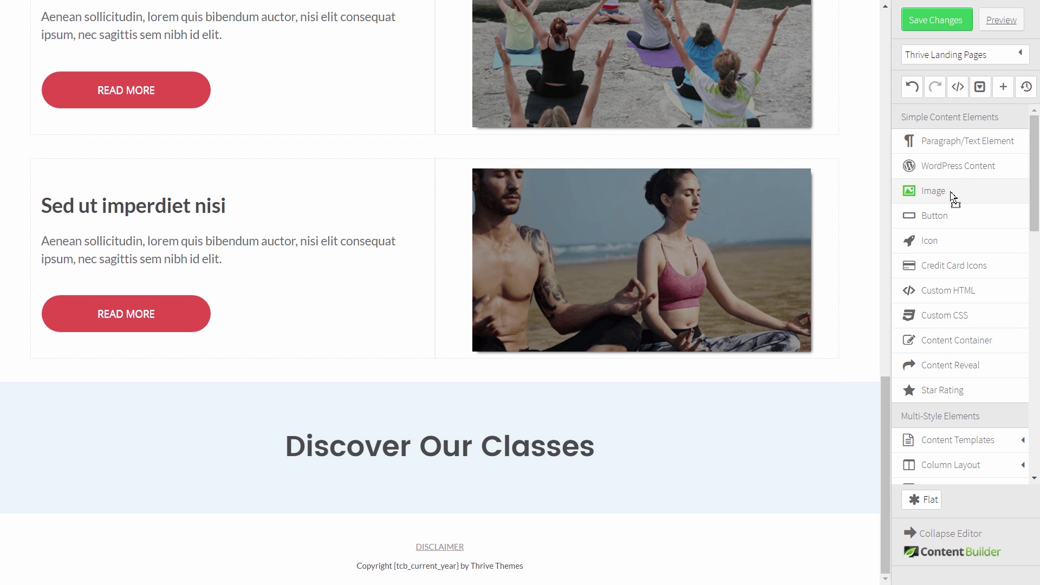
Add the round picture of the woman stretching her arms overhead below the "Discover Our Classes" heading and centre it
left_click_drag(952, 198, 466, 471)
scroll(456, 466, "down", 1)
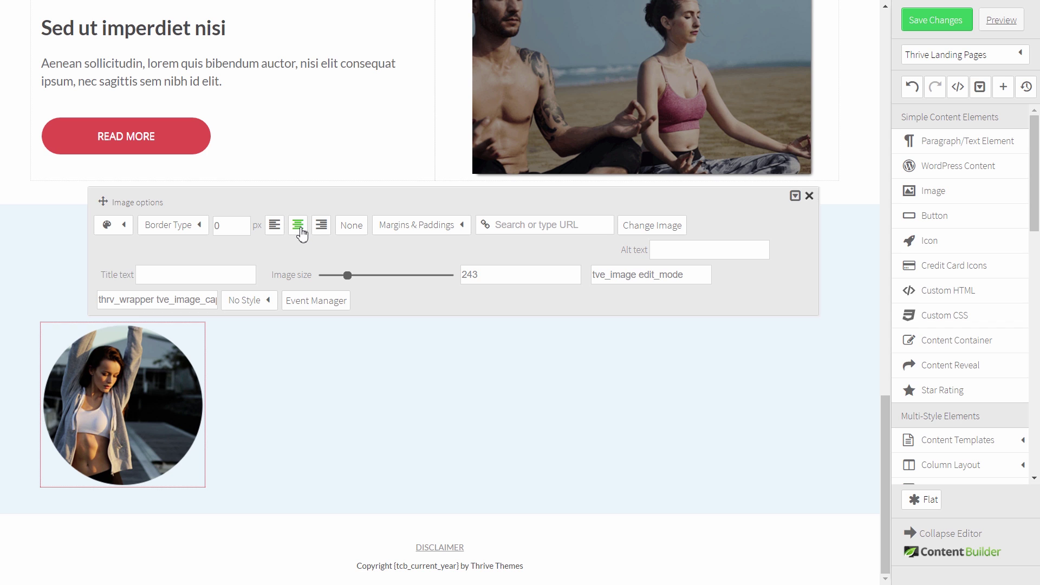
left_click(299, 225)
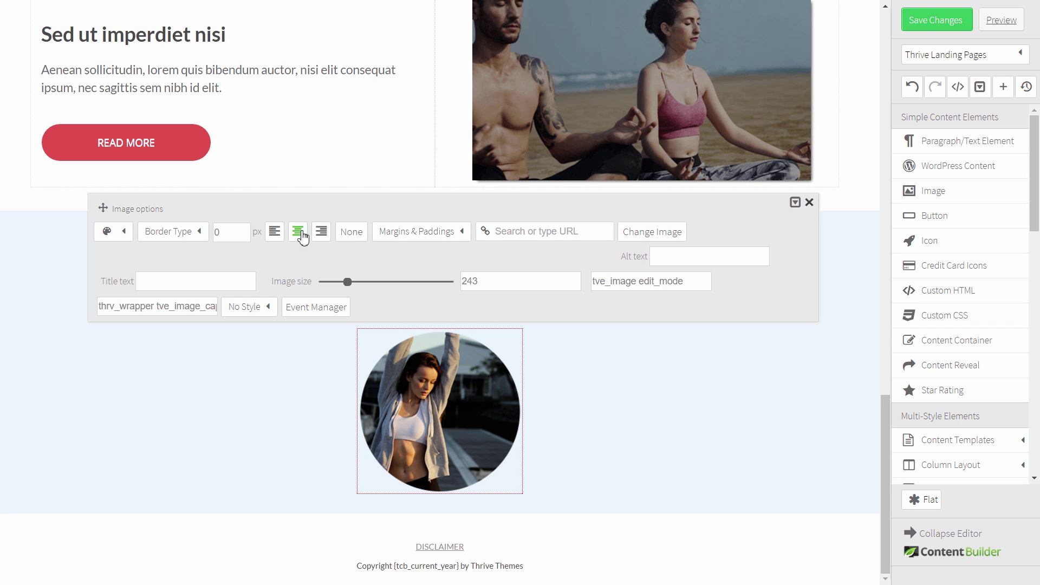
left_click(640, 386)
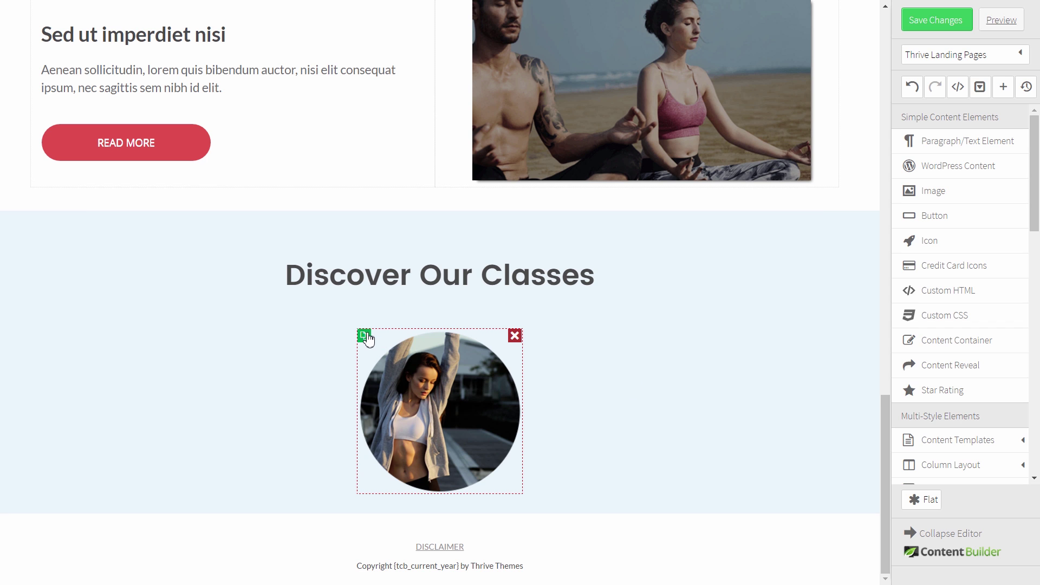
Duplicate the round class picture and arrange the copies side by side in four columns below the heading
left_click(366, 336)
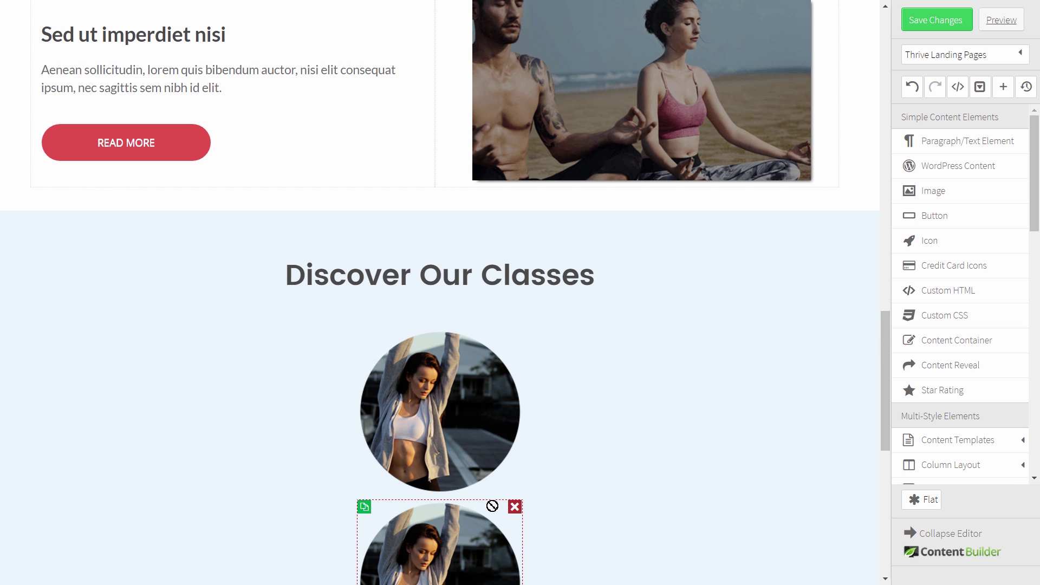
left_click_drag(493, 506, 563, 381)
left_click_drag(446, 572, 802, 346)
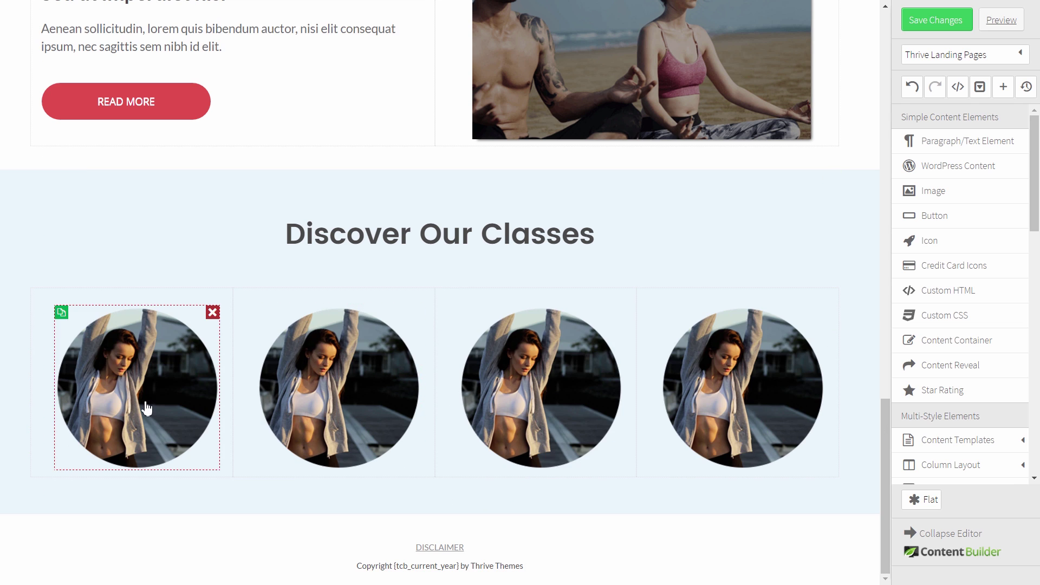
Replace the second, third and fourth round pictures with the outdoor warrior pose, the woman seen from behind and the forward-bending woman
left_click(348, 407)
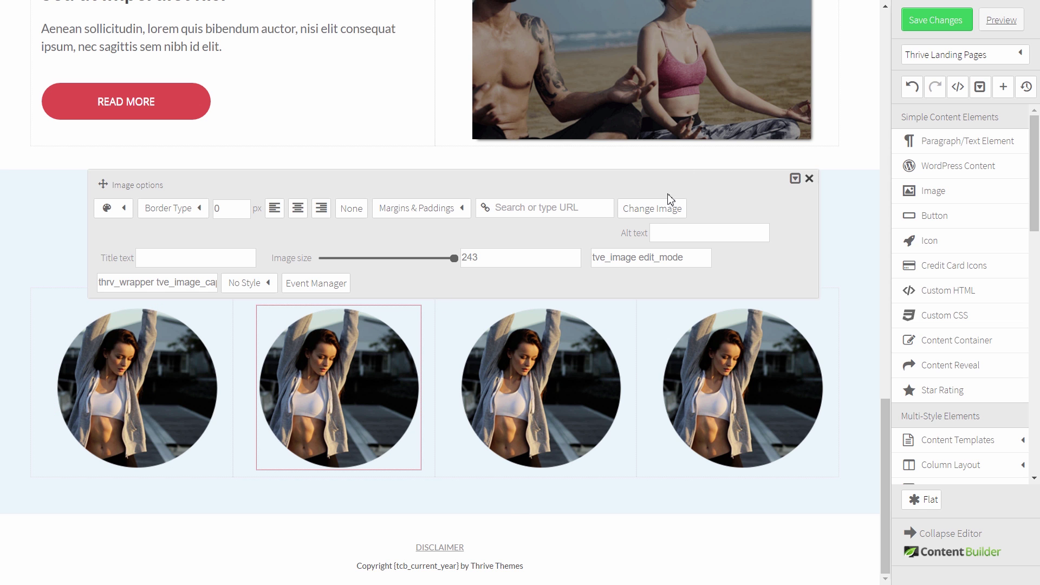
left_click(652, 212)
left_click(590, 355)
left_click(811, 544)
left_click(573, 411)
left_click(652, 209)
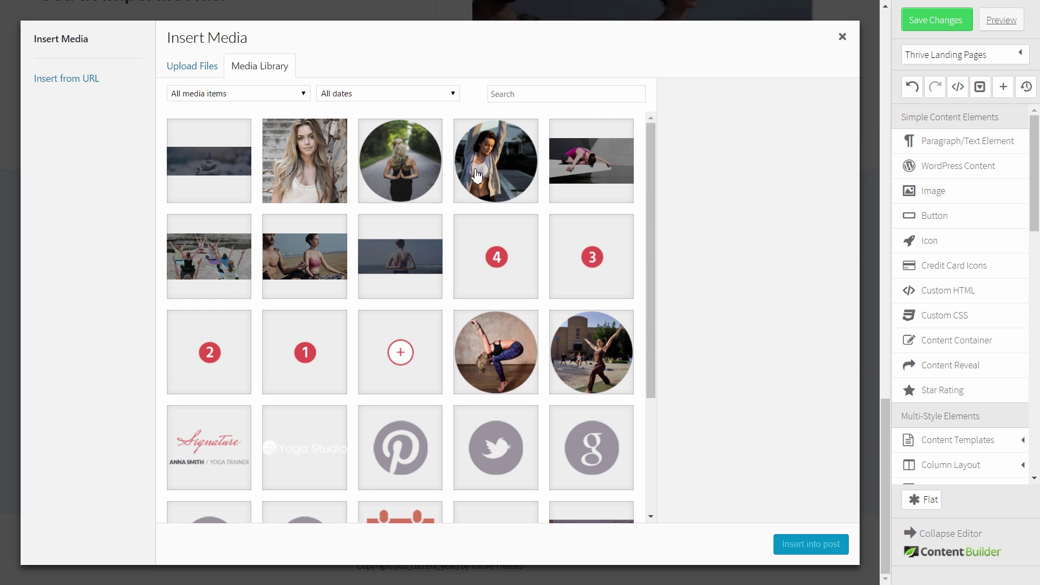
left_click(477, 175)
left_click(811, 545)
left_click(767, 414)
left_click(652, 209)
left_click(496, 353)
left_click(811, 544)
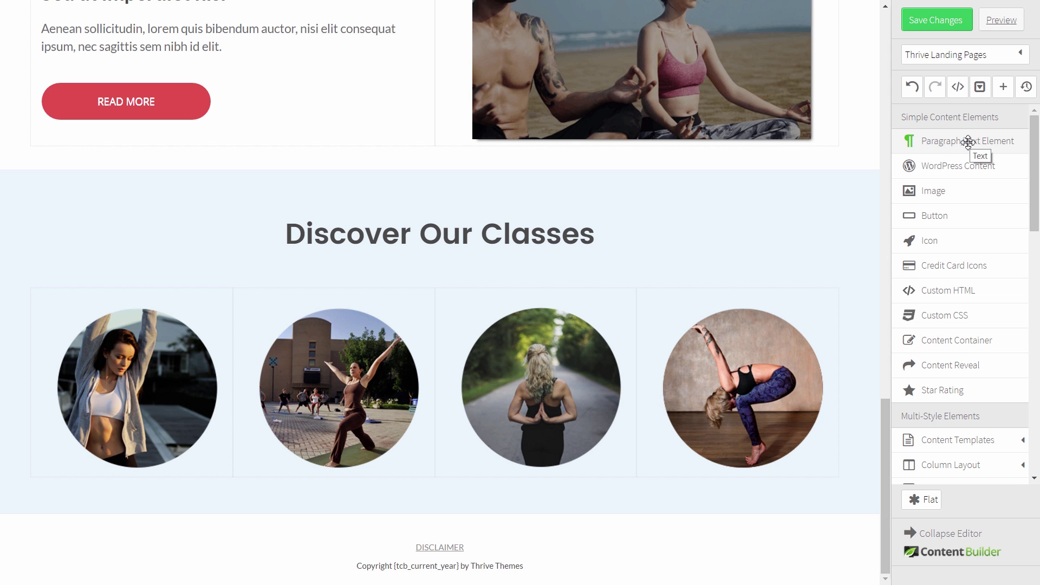
Add the centred text "HATHA YOGA" below the first class picture and link it to "#"
left_click_drag(974, 146, 137, 470)
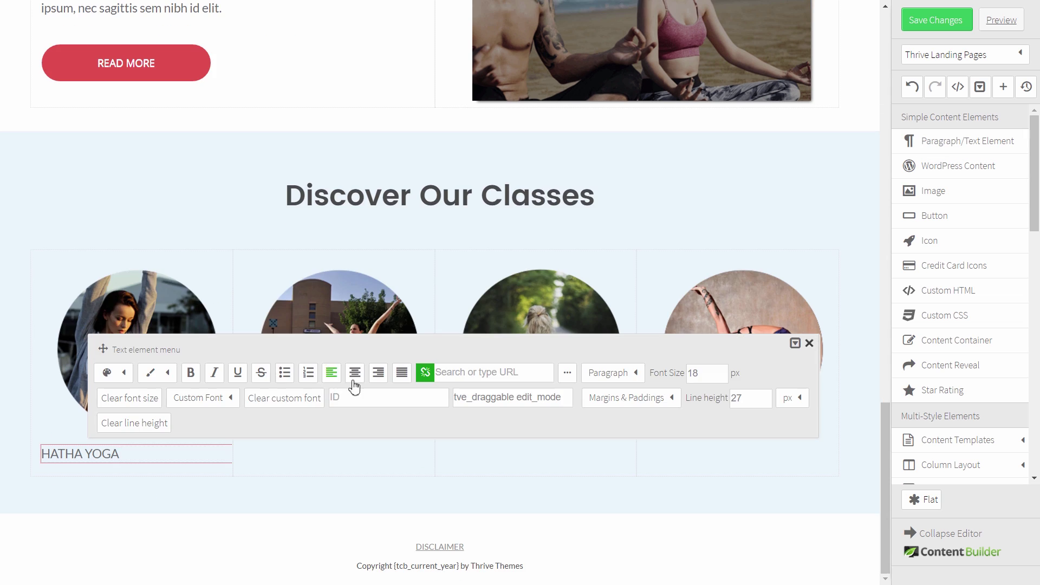
left_click(355, 410)
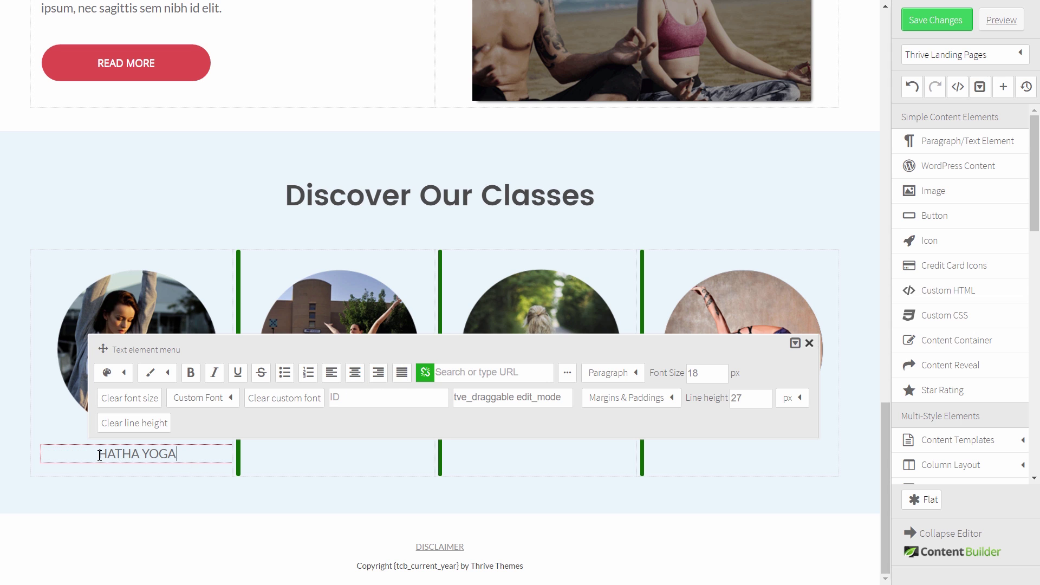
left_click_drag(102, 454, 176, 454)
left_click(480, 375)
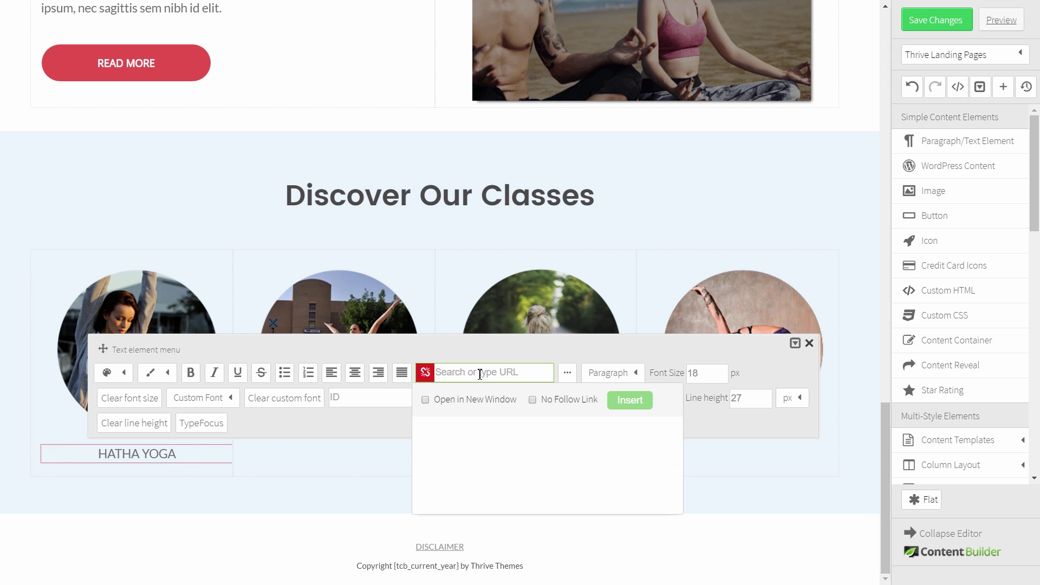
type("#")
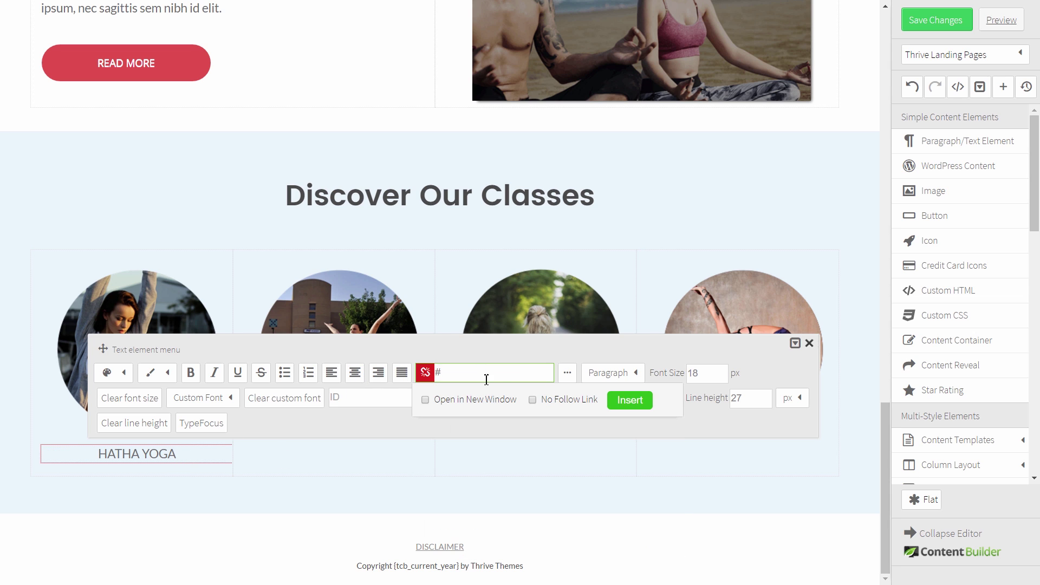
left_click(630, 401)
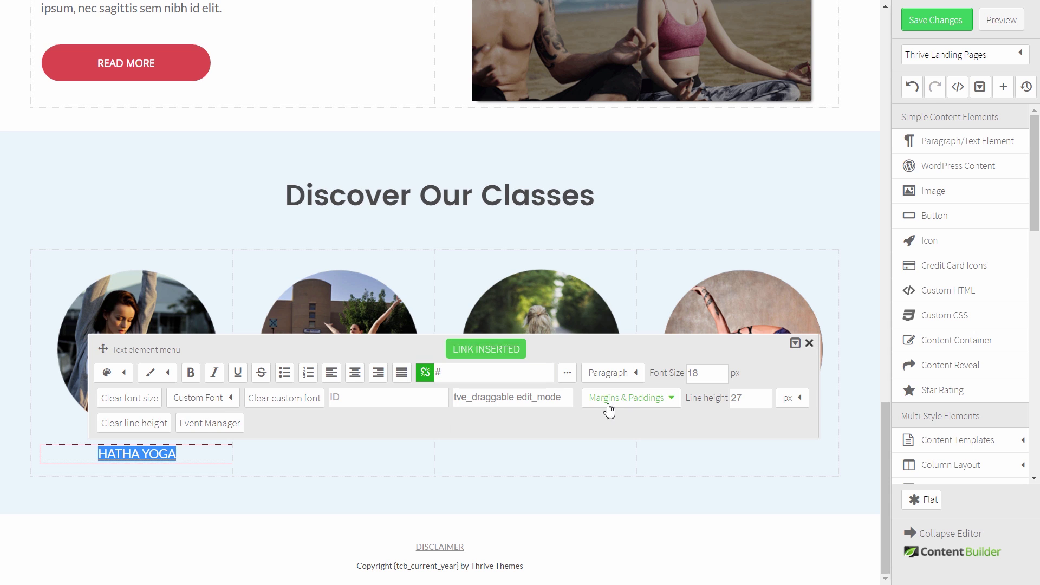
Format the "HATHA YOGA" link in the saved red colour and in bold
left_click(124, 374)
left_click(237, 423)
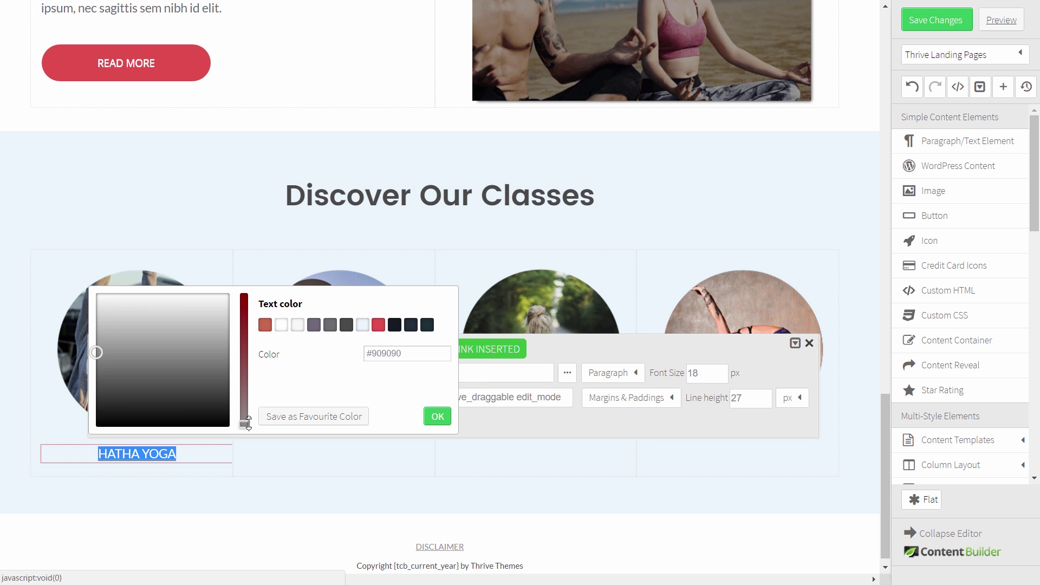
left_click(379, 325)
left_click(437, 418)
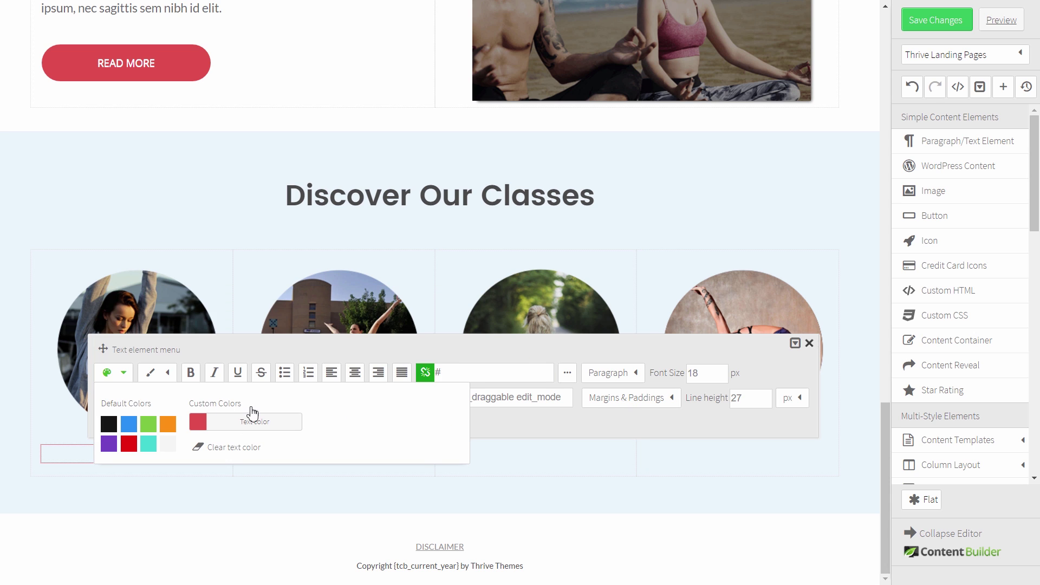
left_click(191, 378)
left_click(178, 496)
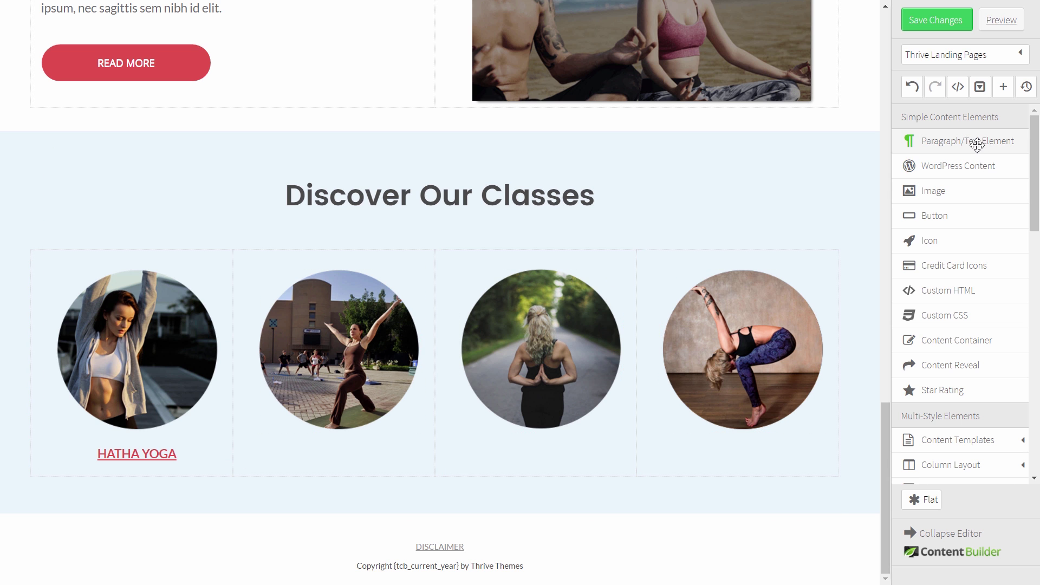
Add the centred text "Duis sed odio sit amet nibh vulputate cursus." below the "HATHA YOGA" link
left_click_drag(912, 142, 176, 467)
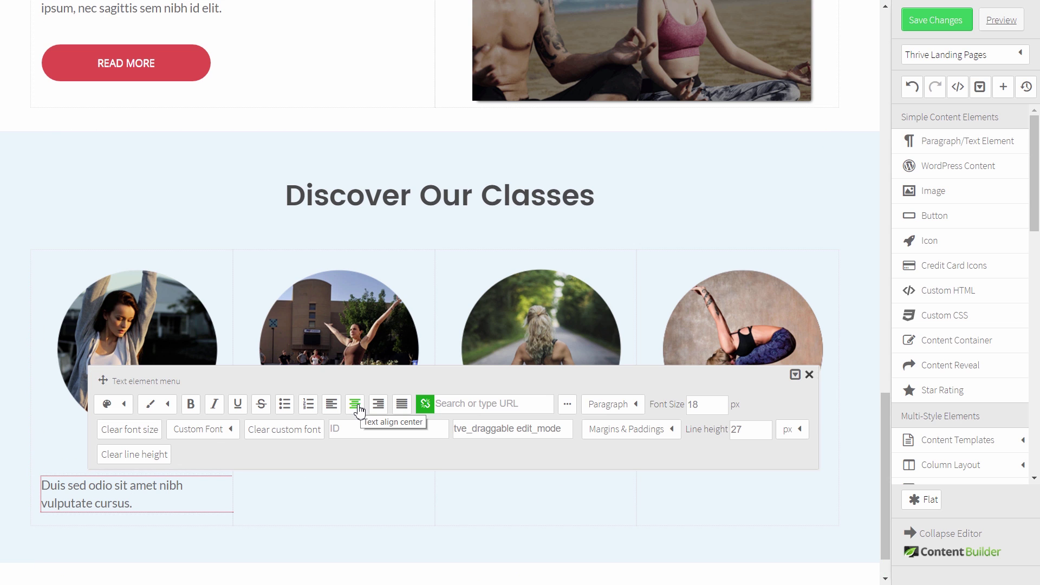
left_click(359, 410)
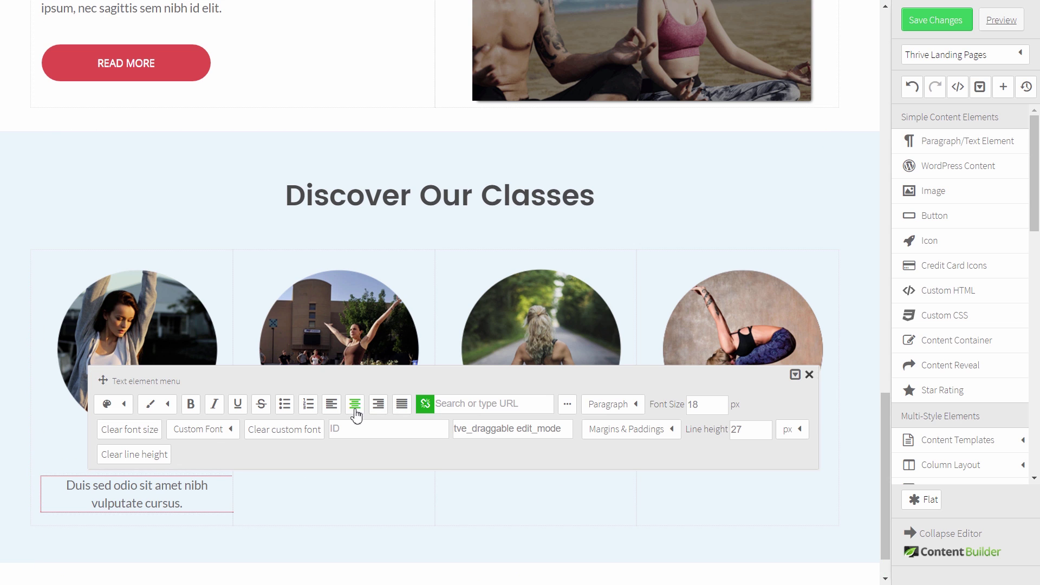
left_click(290, 547)
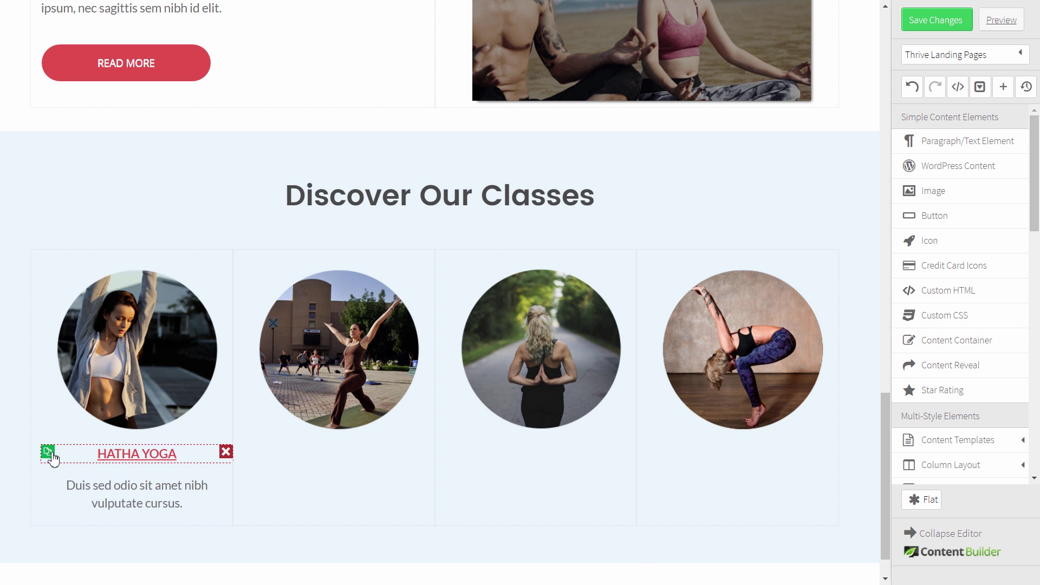
Duplicate the "HATHA YOGA" link and place a copy below each of the other three class pictures
mouse_move(52, 458)
left_mouse_down()
mouse_move(92, 471)
mouse_move(109, 490)
mouse_move(301, 462)
mouse_move(322, 428)
mouse_move(319, 436)
left_mouse_up()
left_click(251, 453)
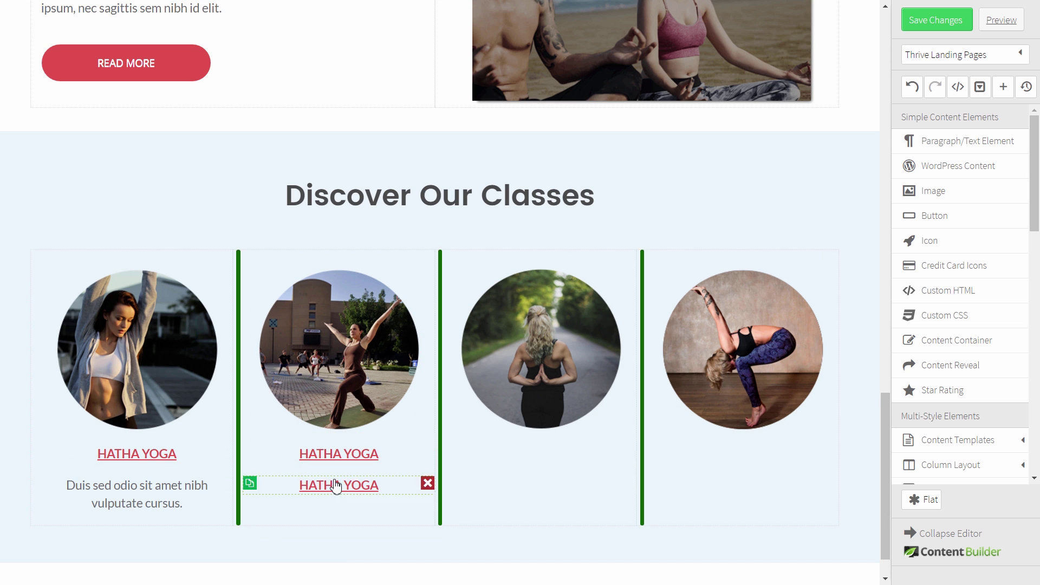
left_click_drag(336, 486, 483, 467)
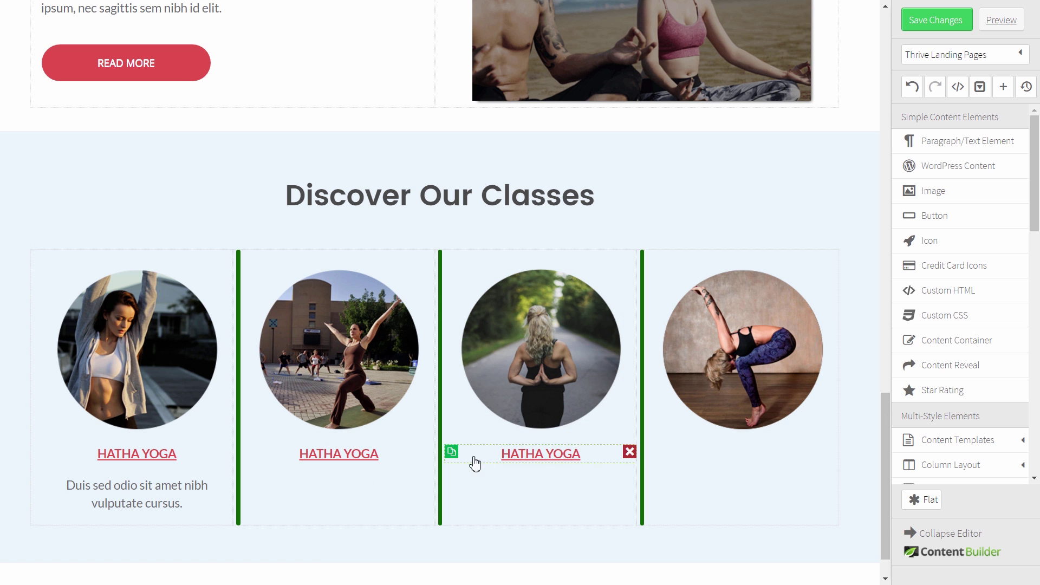
left_click(481, 461)
left_click(519, 486)
left_click(455, 453)
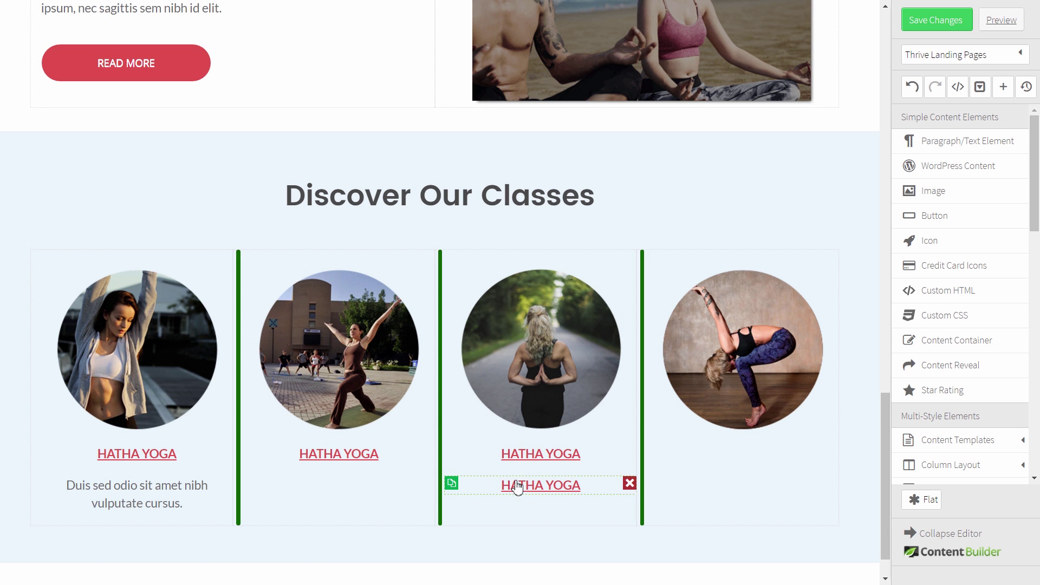
left_click_drag(518, 486, 678, 434)
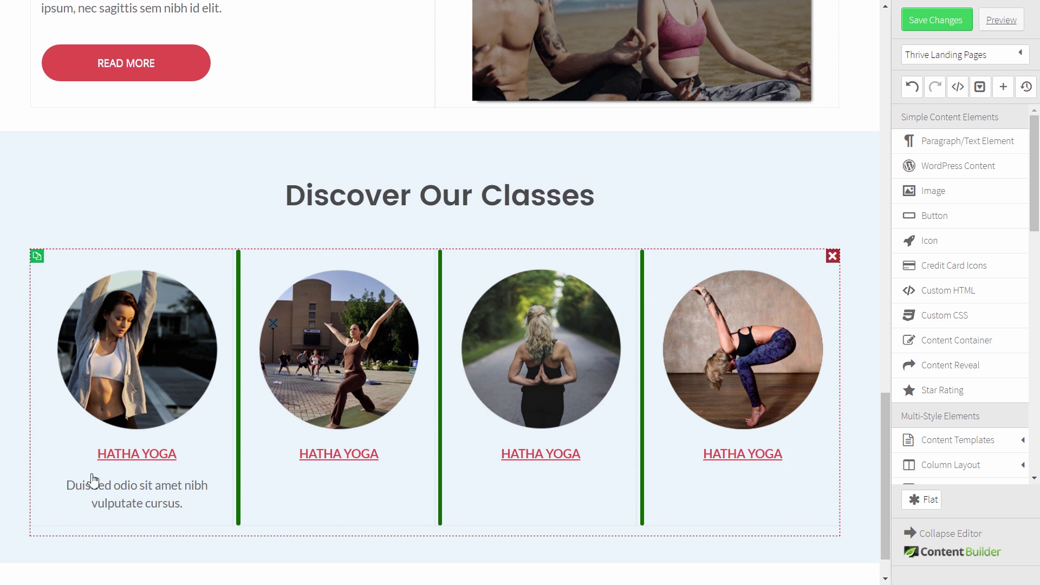
Copy the class description text below the titles in the other three columns and save the page
left_click(53, 486)
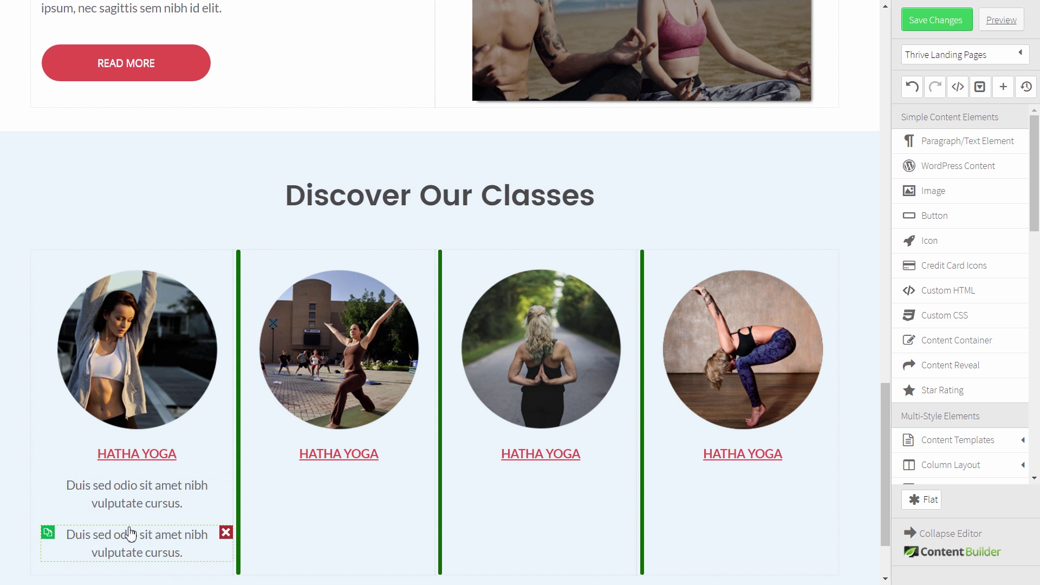
mouse_move(127, 535)
left_mouse_down()
mouse_move(331, 489)
mouse_move(314, 472)
mouse_move(294, 475)
mouse_move(298, 458)
mouse_move(300, 475)
left_mouse_up()
left_click(254, 485)
left_click_drag(325, 535, 532, 471)
left_click(457, 486)
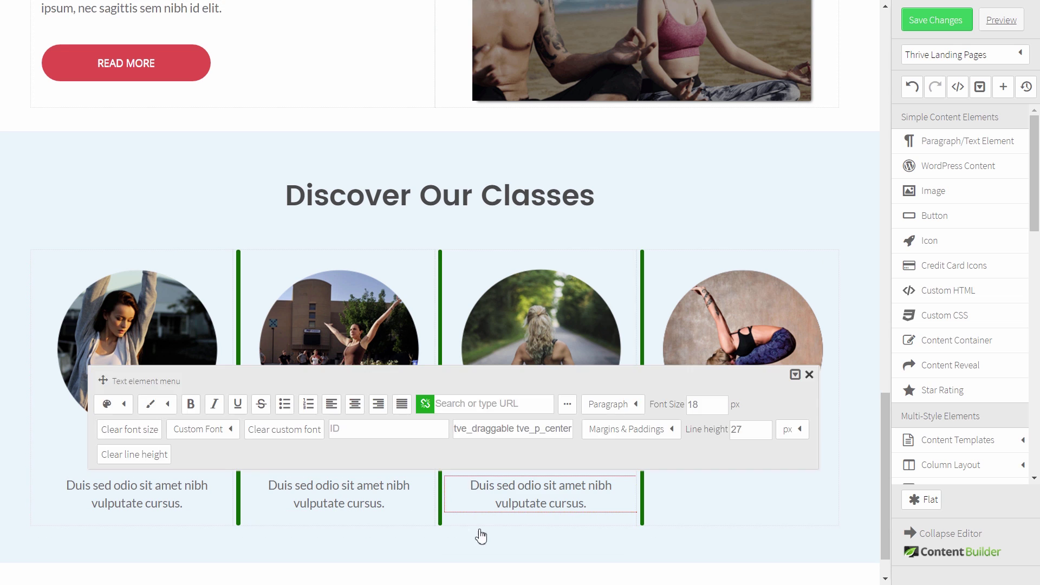
left_click_drag(496, 534, 677, 472)
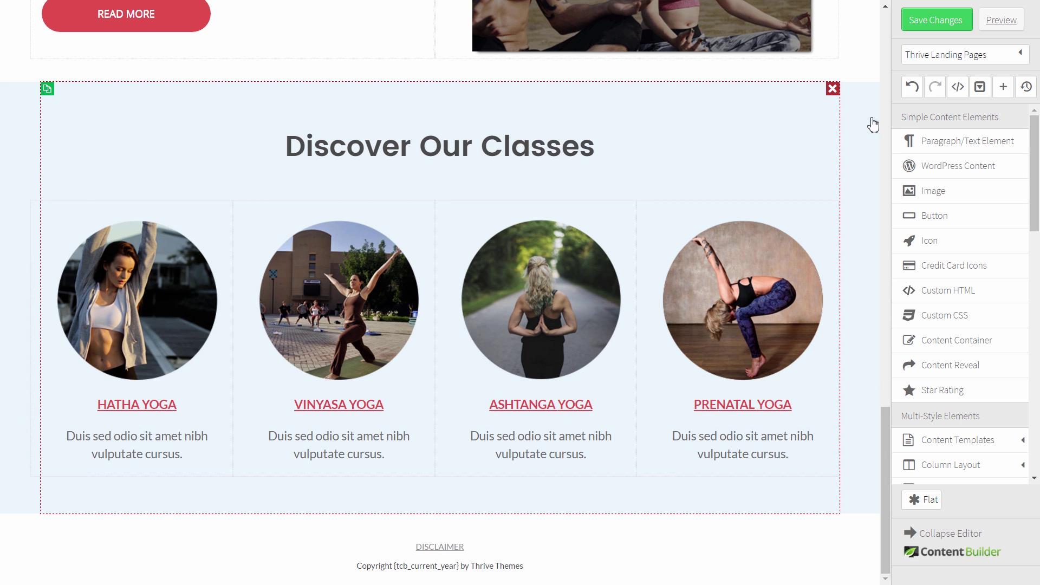
left_click(940, 23)
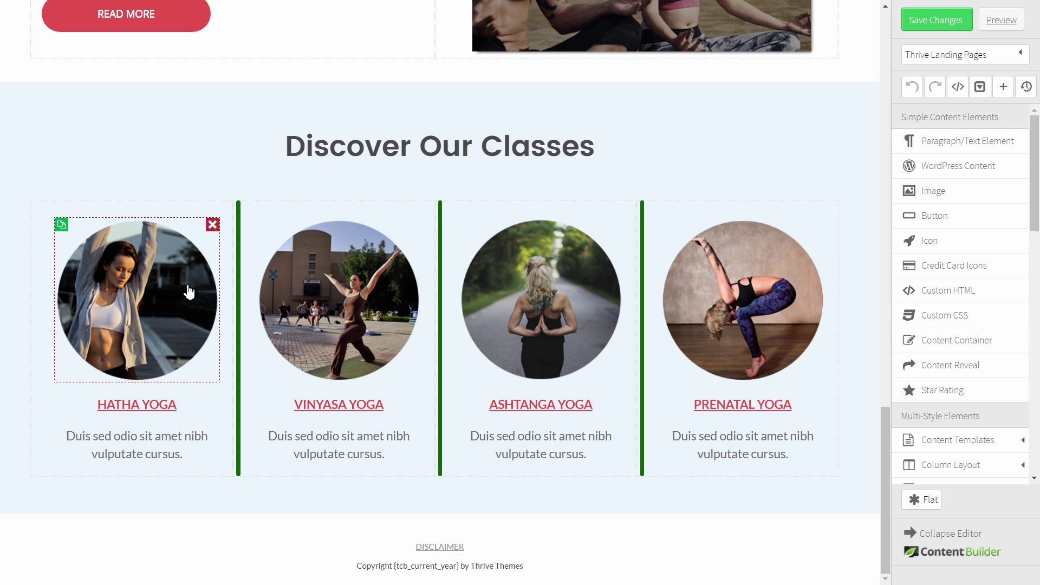
View the link options for the "HATHA YOGA" picture without assigning a link
left_click(187, 286)
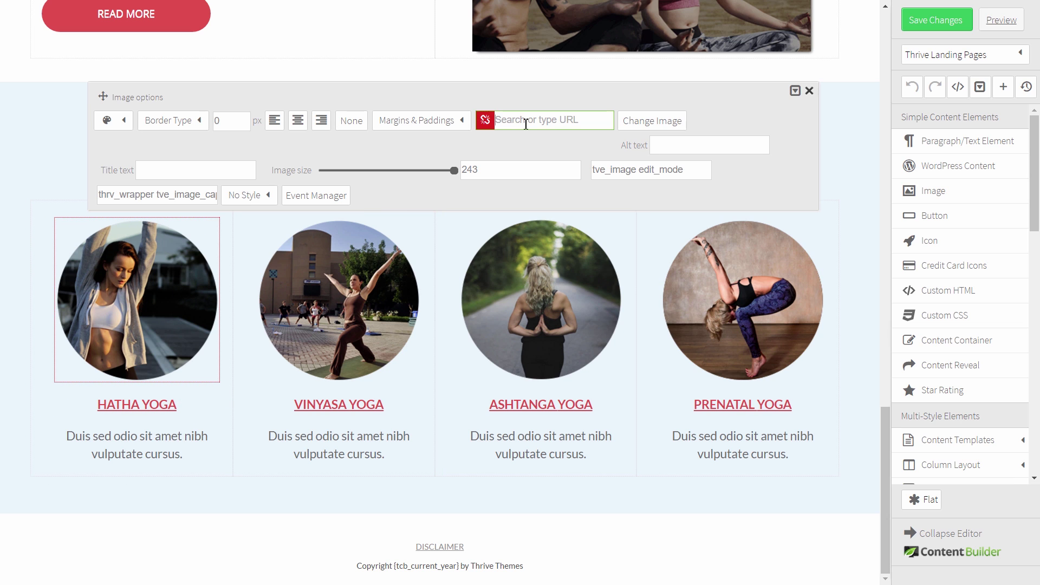
left_click(485, 121)
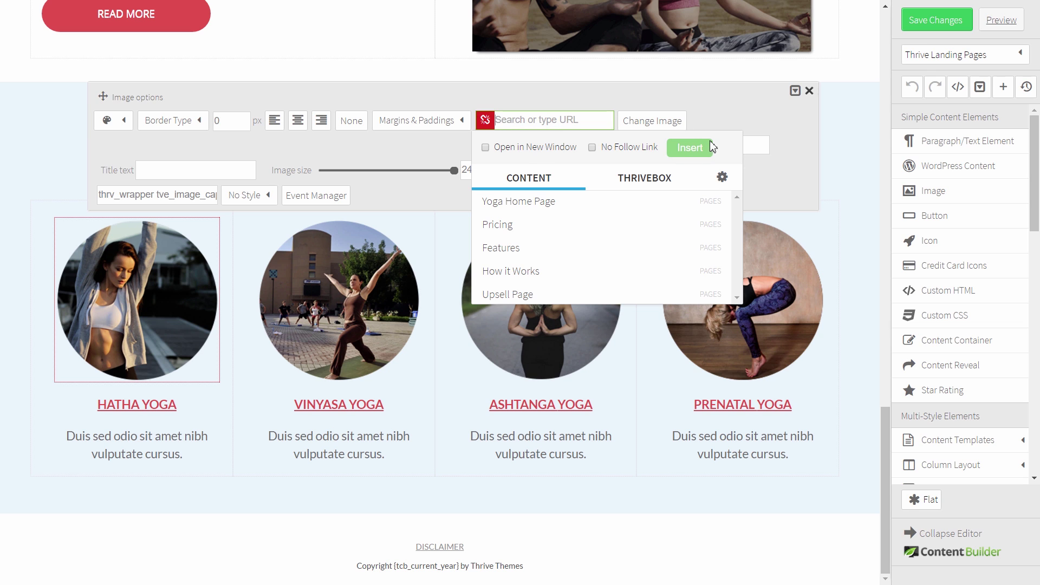
left_click(811, 91)
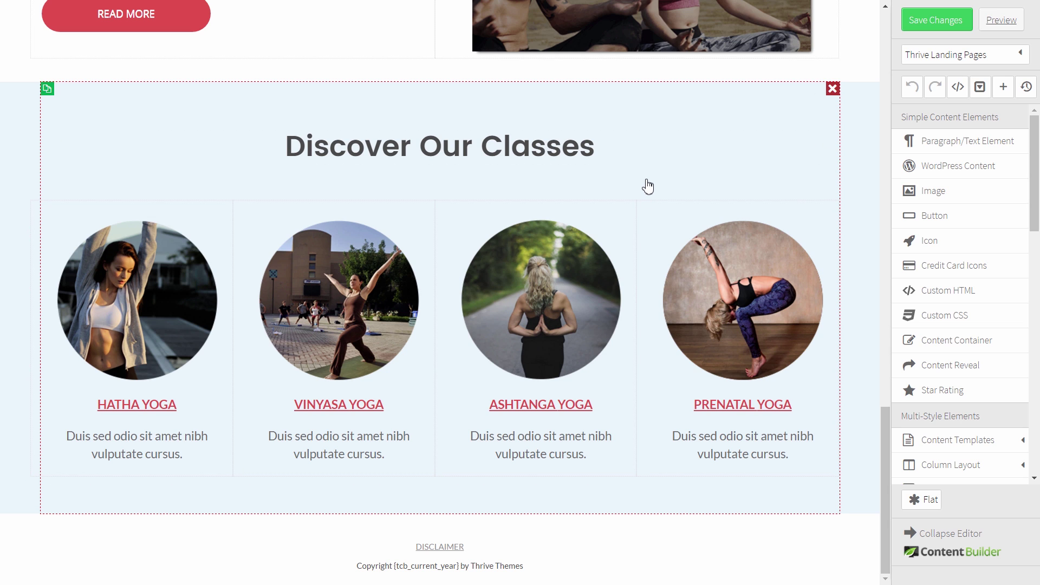
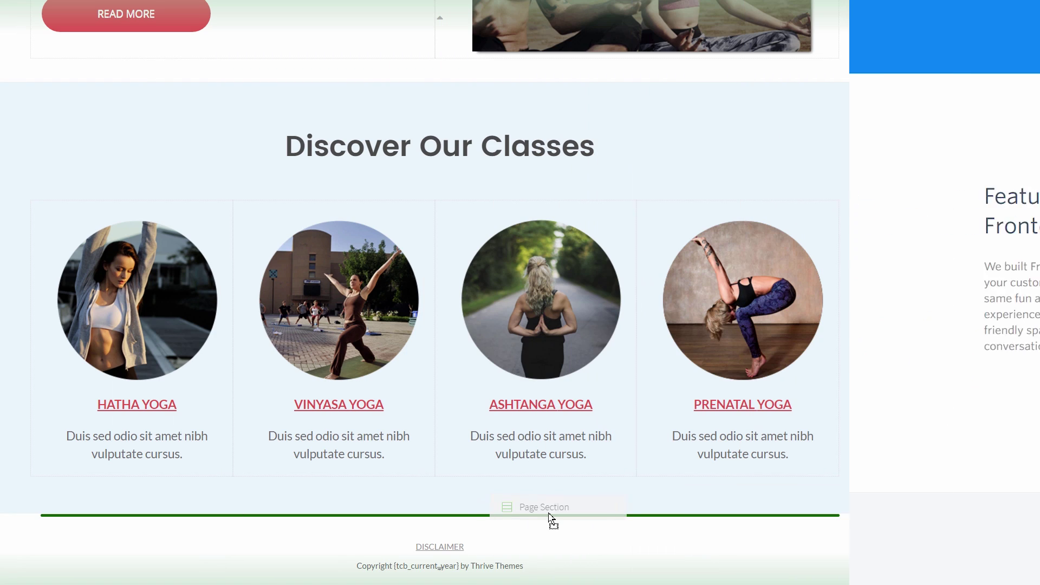
Add a page section below the "Discover Our Classes" section and set its background colour to white
left_click_drag(553, 522, 606, 509)
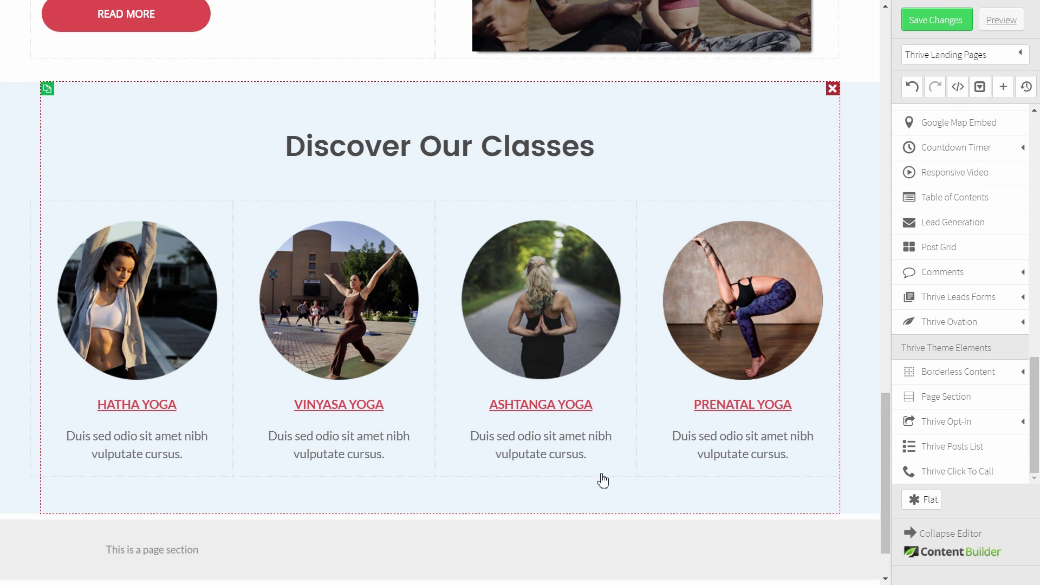
scroll(580, 461, "down", 2)
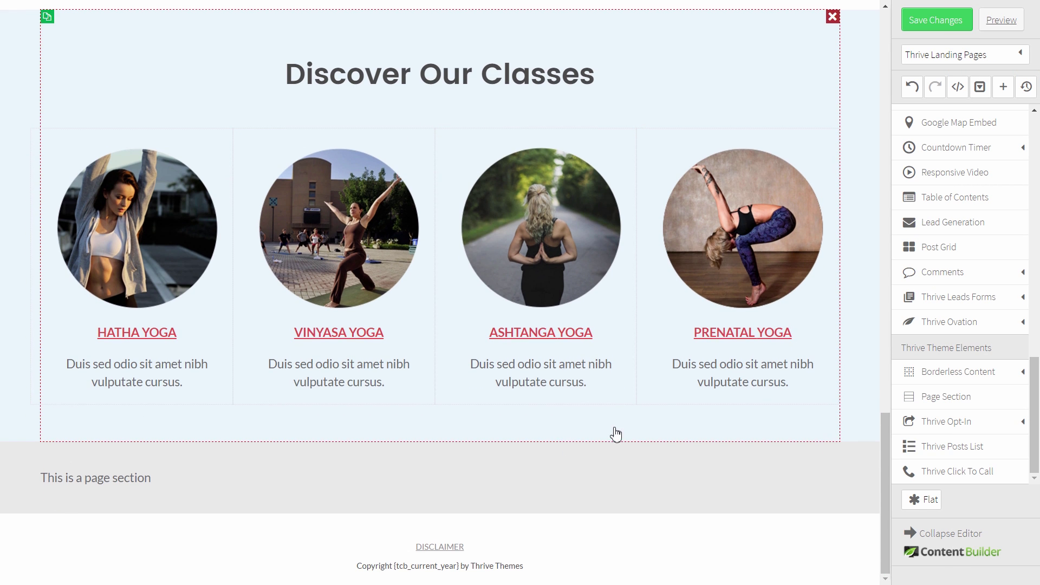
left_click(14, 477)
left_click(120, 370)
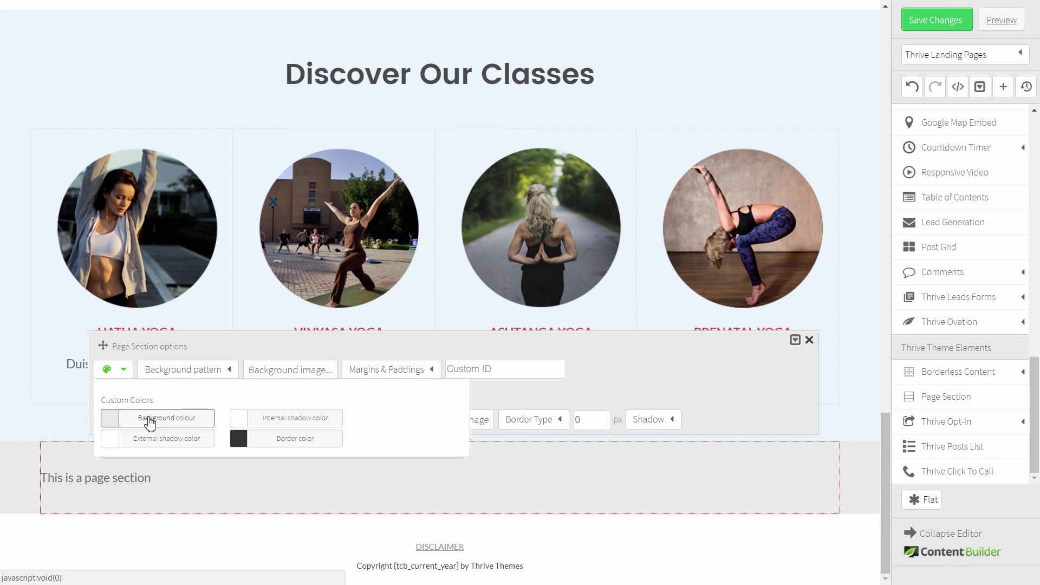
left_click(150, 423)
left_click(281, 321)
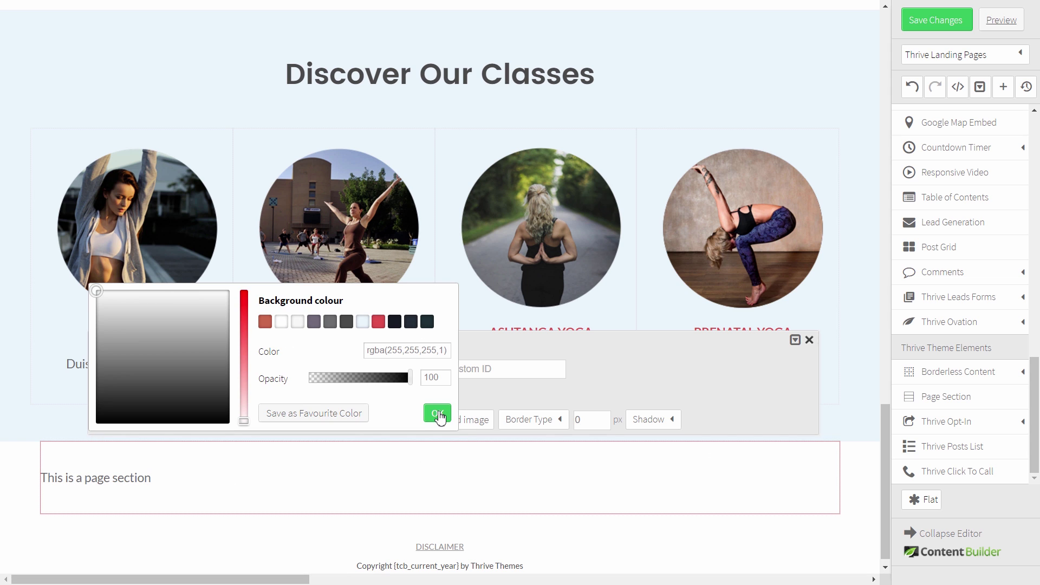
Apply the white background to the new page section and replace its text with a centred Heading 2 reading "Main Benefits of Yoga"
left_click(439, 416)
left_click(202, 479)
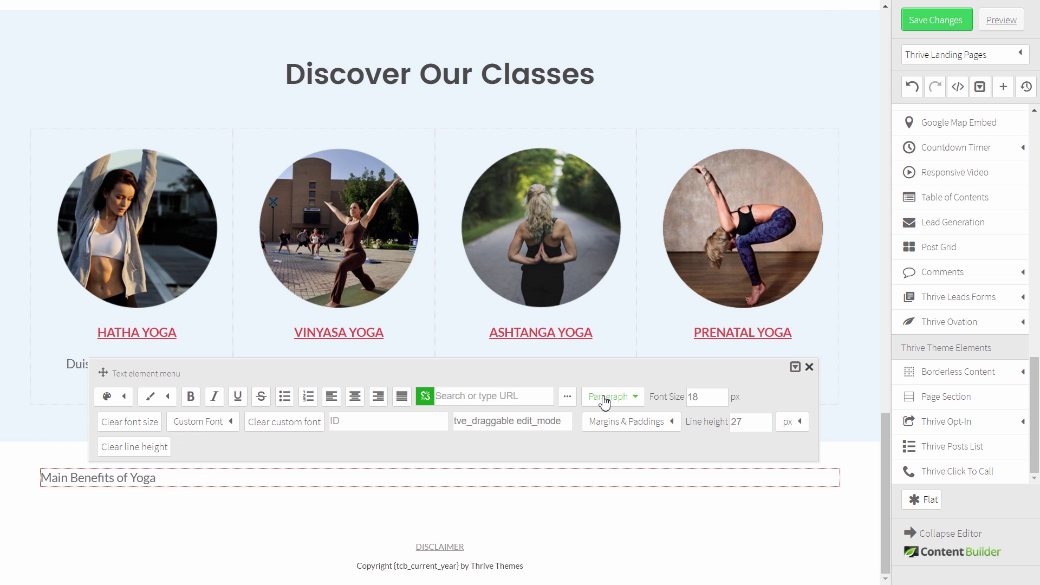
left_click(607, 398)
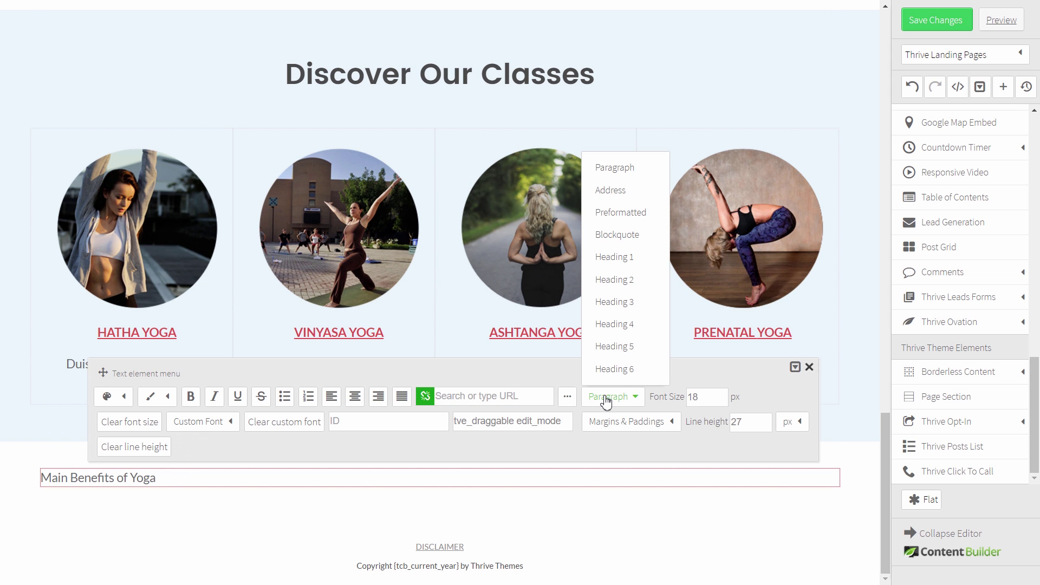
left_click(616, 280)
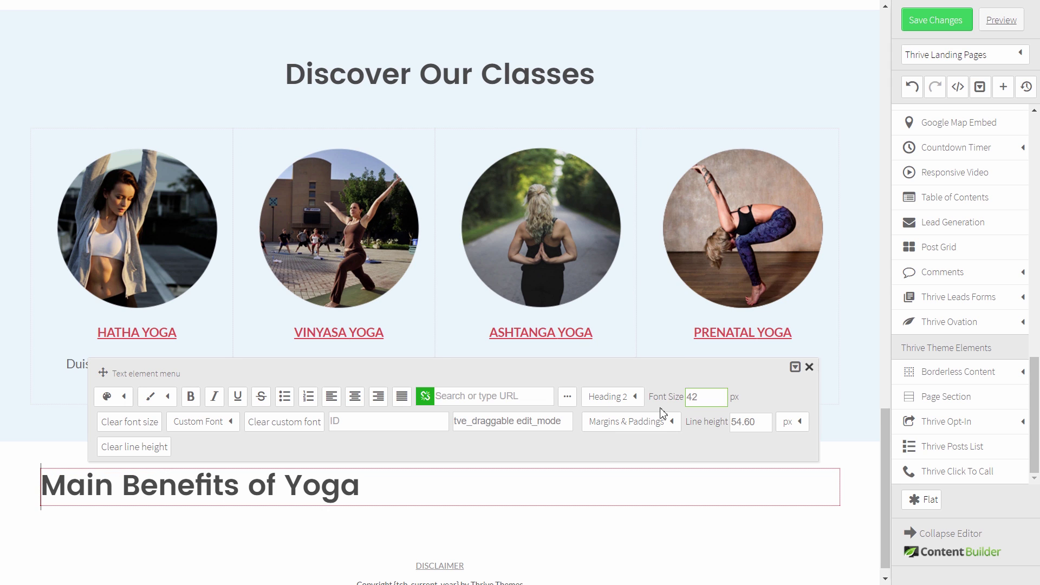
left_click(355, 396)
Set the top and bottom margins of the "Main Benefits of Yoga" heading to 50 px each
left_click(643, 425)
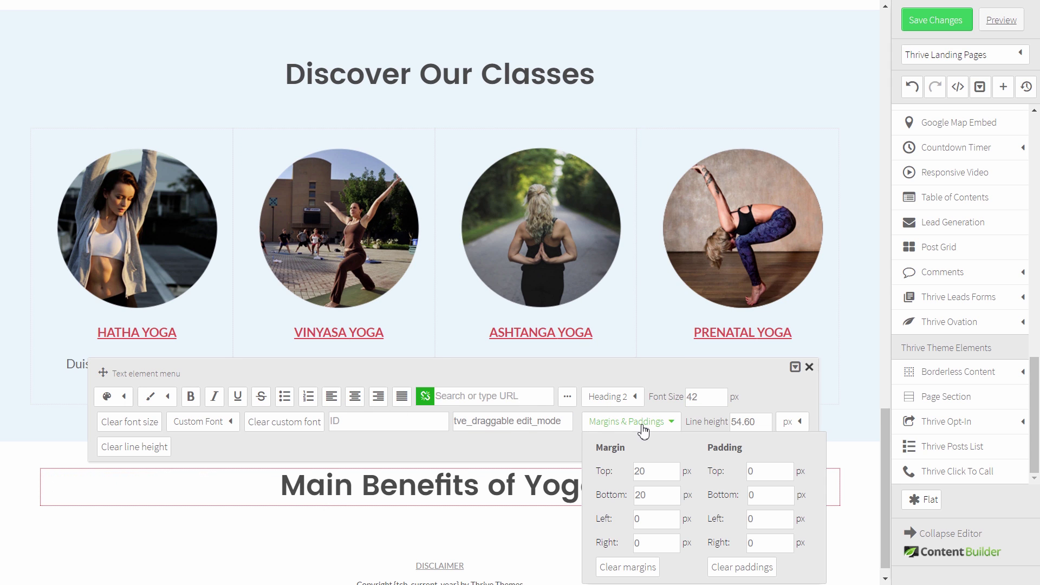
left_click_drag(654, 470, 598, 472)
type("50")
key("Tab")
type("5")
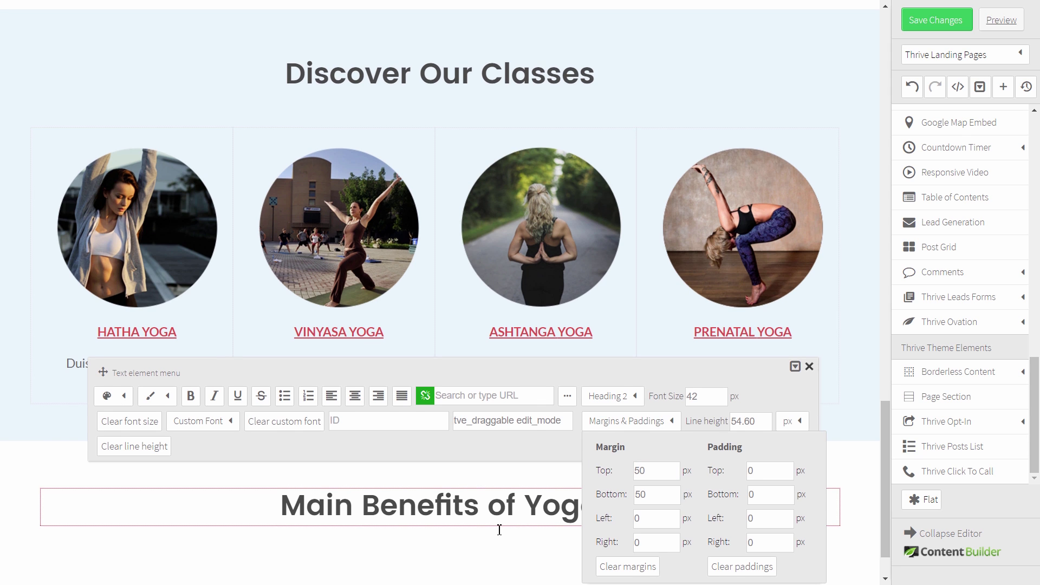
scroll(499, 515, "down", 1)
left_click(504, 512)
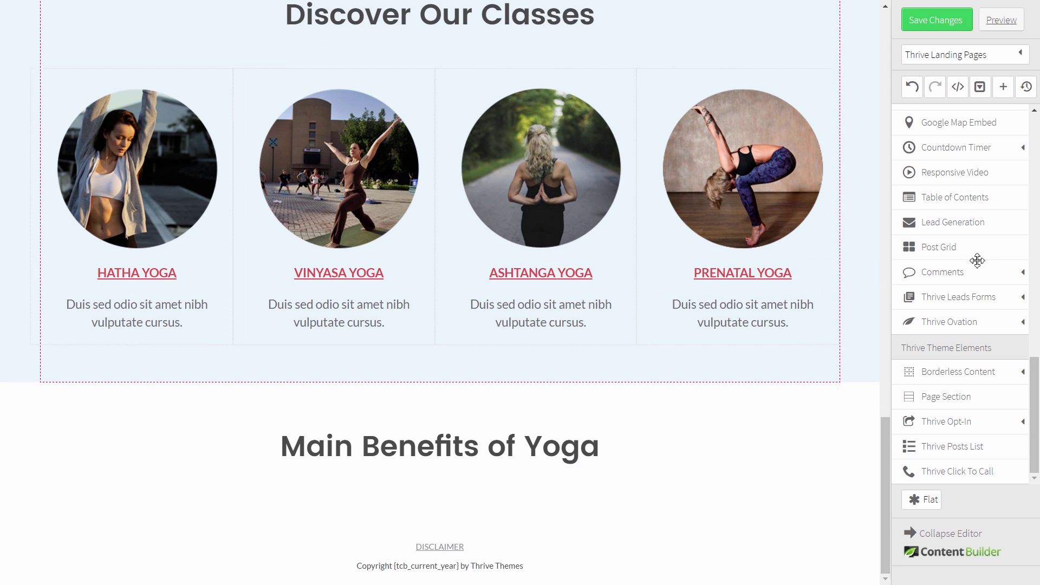
Insert a three-column layout below the "Main Benefits of Yoga" heading
scroll(963, 296, "up", 8)
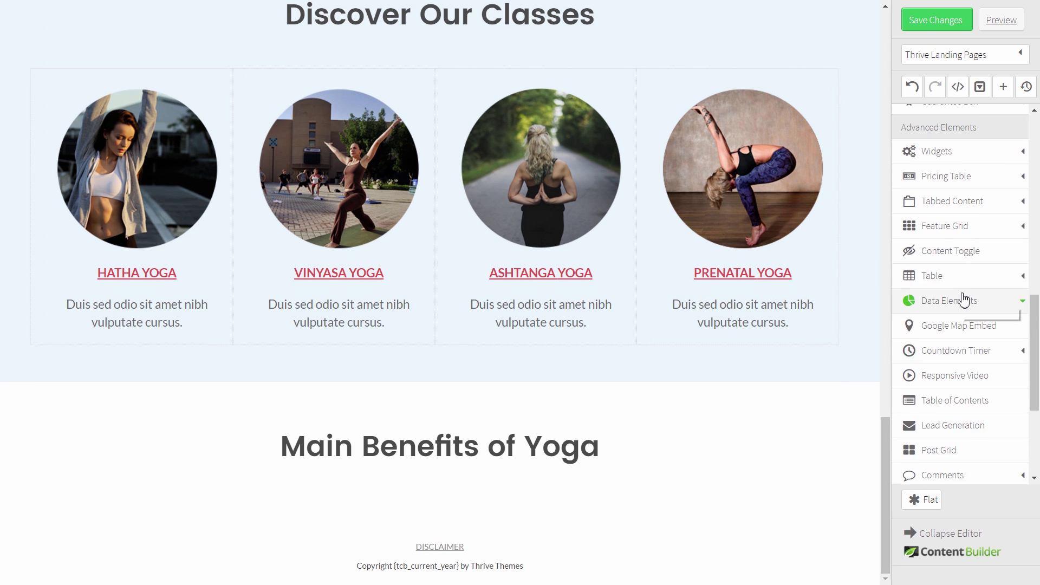
scroll(963, 299, "up", 4)
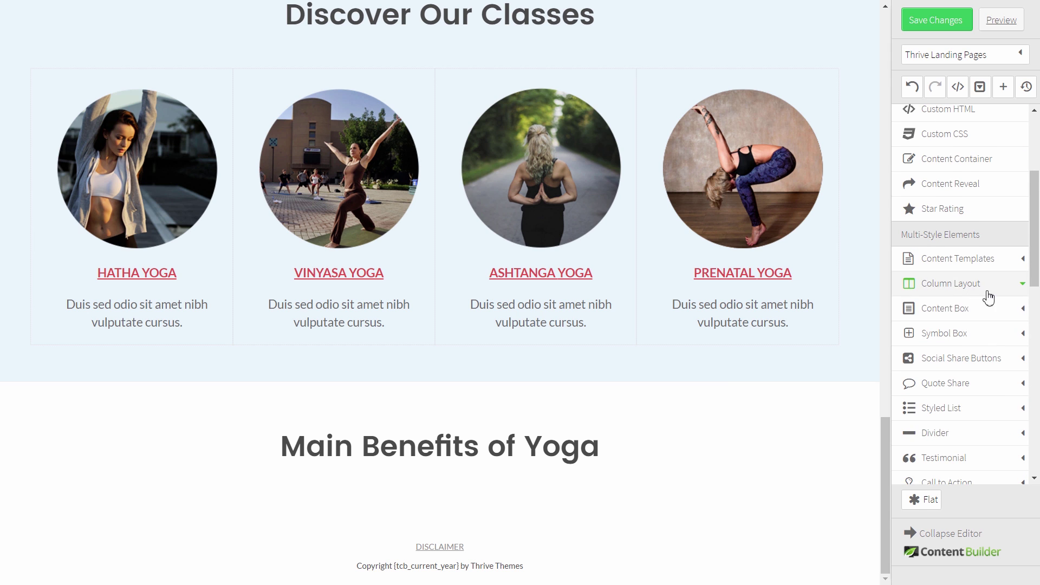
left_click(988, 287)
left_click_drag(962, 323, 497, 474)
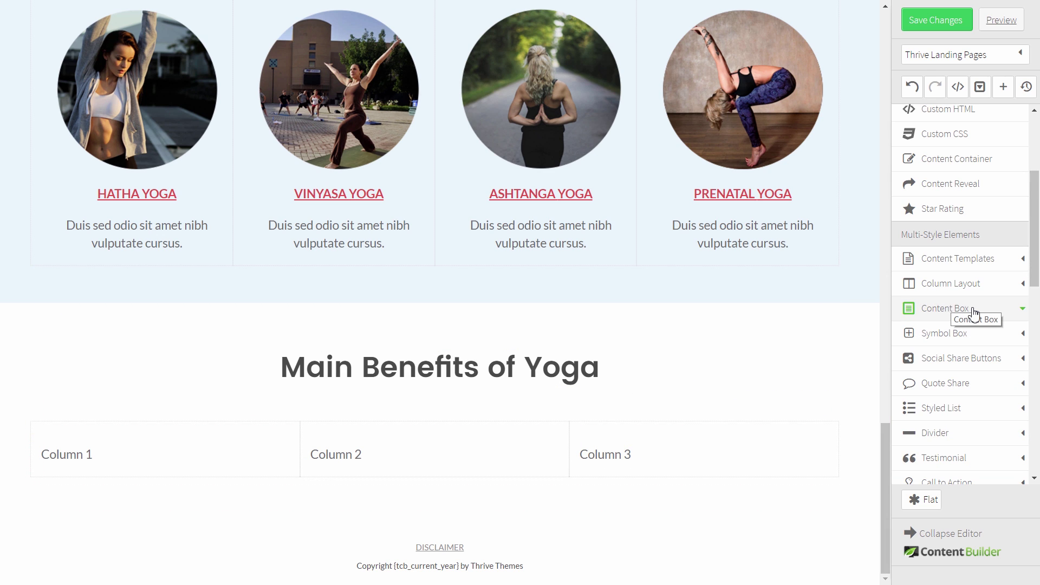
Add a content container to each of the three columns and delete the "Column 1", "Column 2" and "Column 3" placeholder texts
scroll(973, 314, "up", 2)
left_click_drag(945, 226, 170, 469)
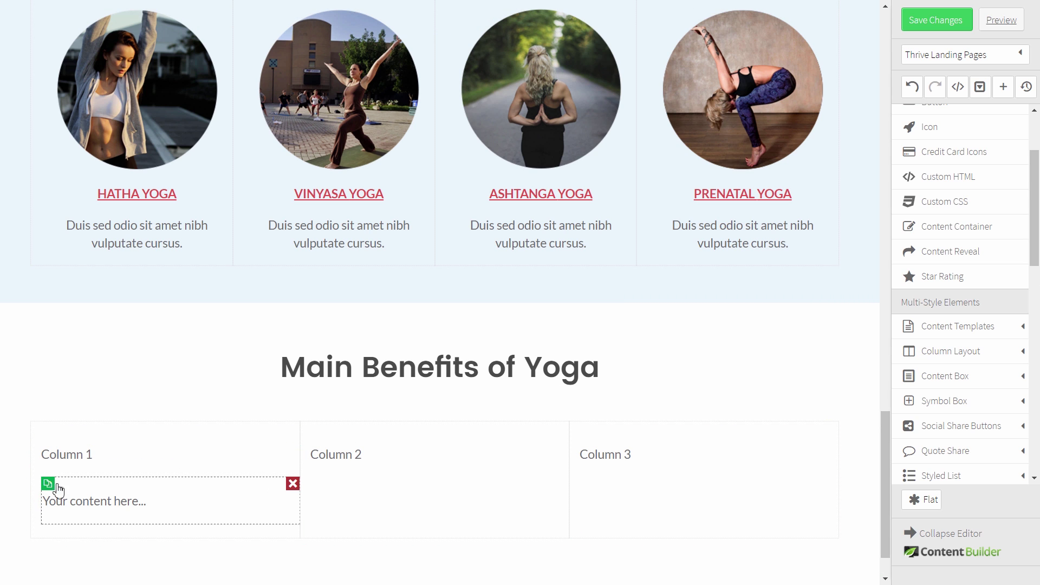
left_click_drag(946, 227, 371, 471)
left_click_drag(921, 226, 670, 460)
scroll(670, 460, "down", 2)
left_click(290, 393)
left_click(561, 393)
left_click(831, 393)
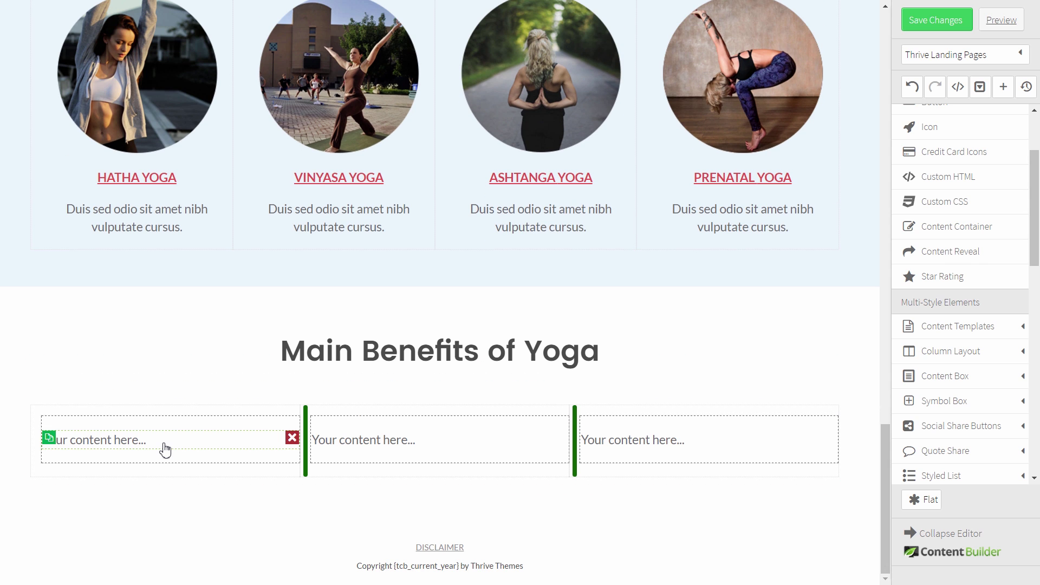
Enter "Suspendisse nam Inceptus Lorem Auctor nunc" in the first column's container as a bold Heading 4 in Lato at 24 px
left_click(165, 450)
left_click(631, 357)
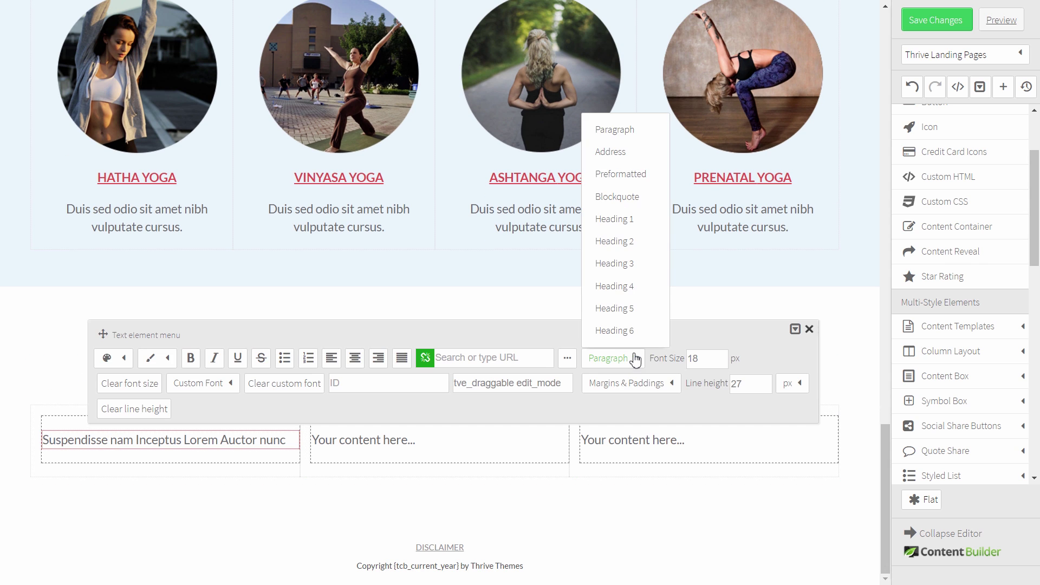
left_click(623, 292)
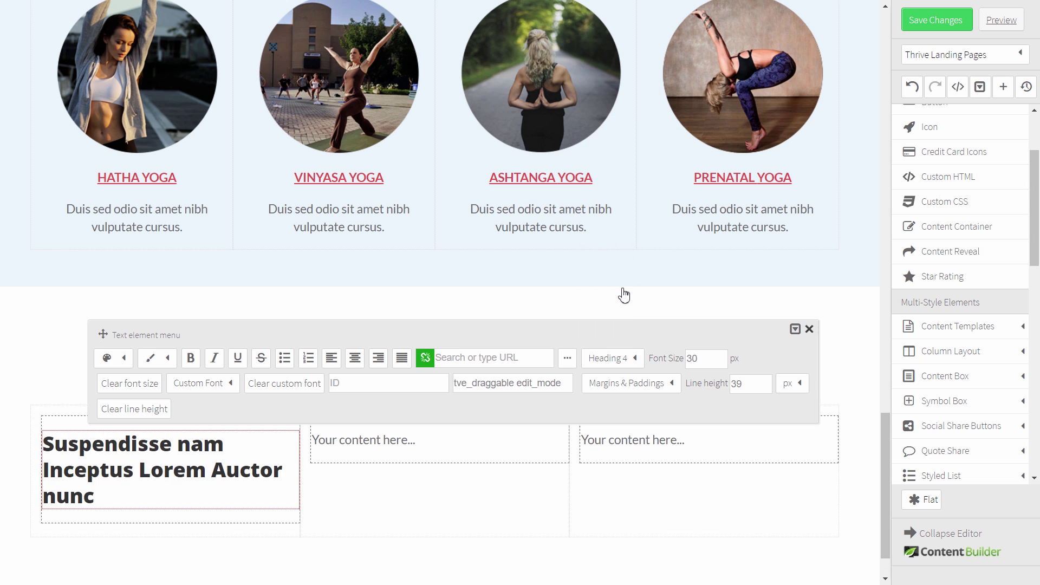
left_click(229, 391)
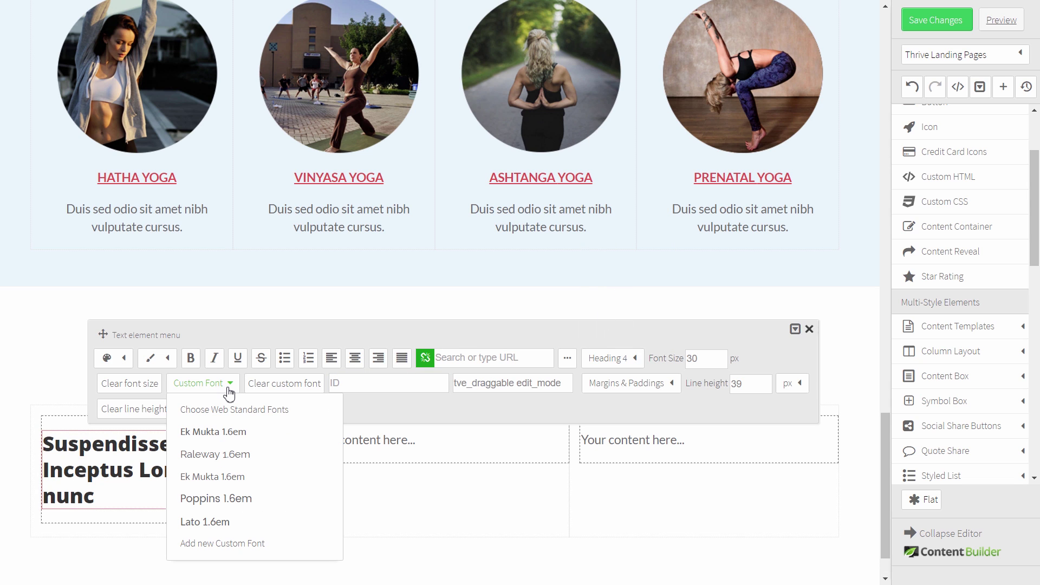
left_click(207, 521)
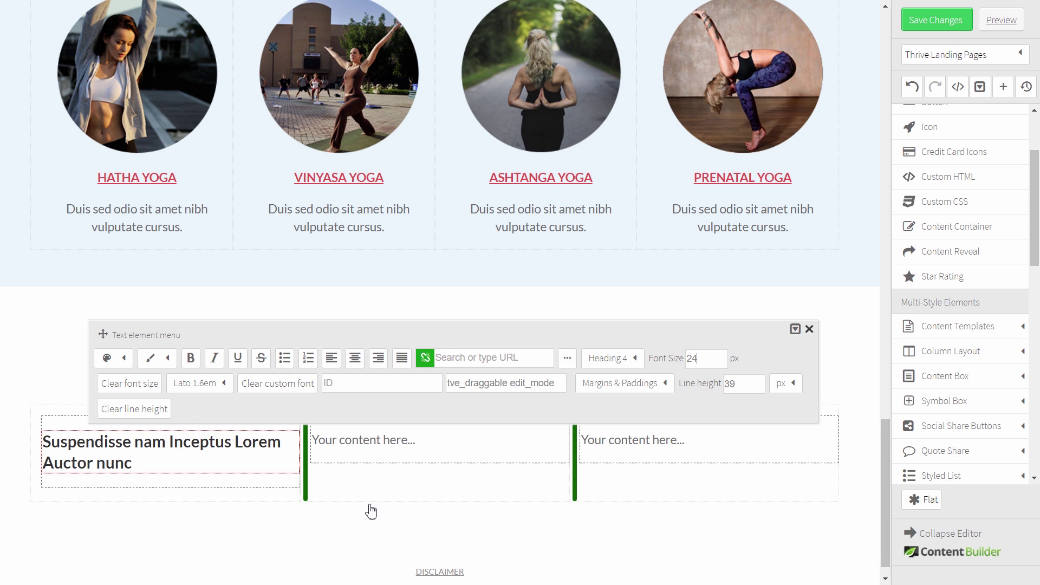
left_click(377, 531)
Colour the "Suspendisse nam Inceptus Lorem Auctor nunc" heading with the dark grey favourite colour
left_click(141, 464)
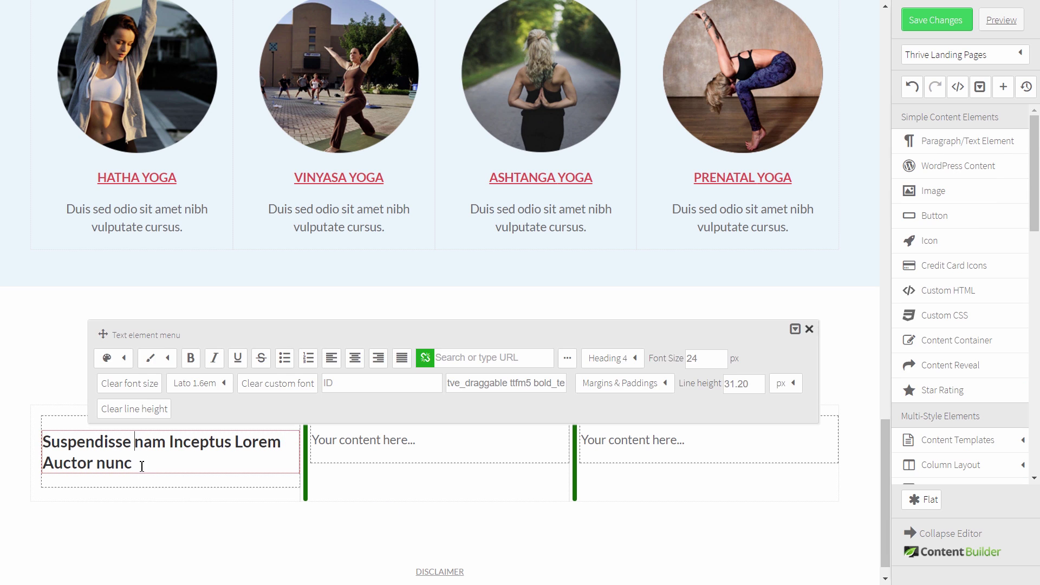
left_click_drag(140, 464, 43, 441)
left_click(124, 358)
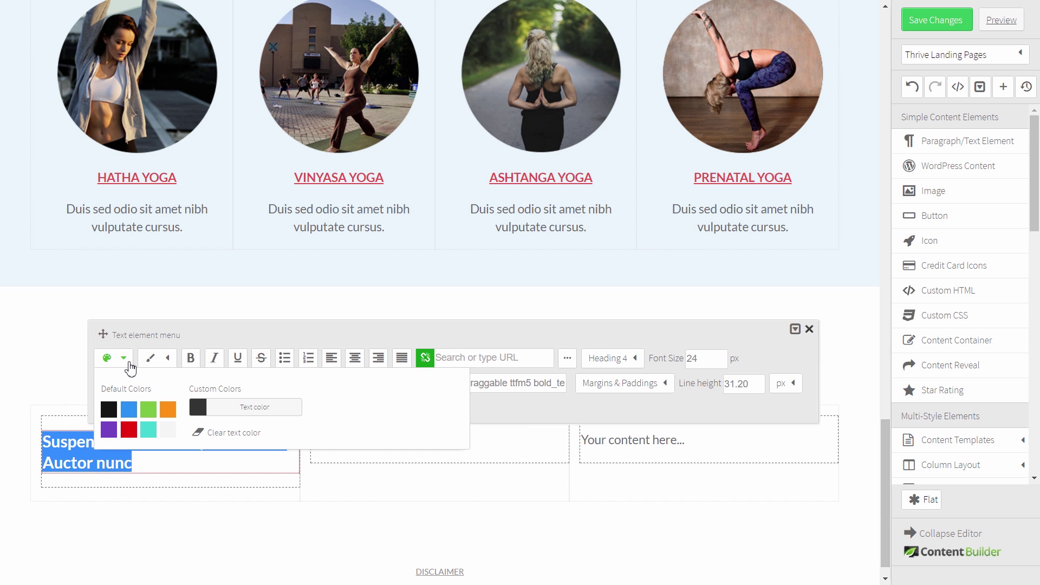
left_click(244, 414)
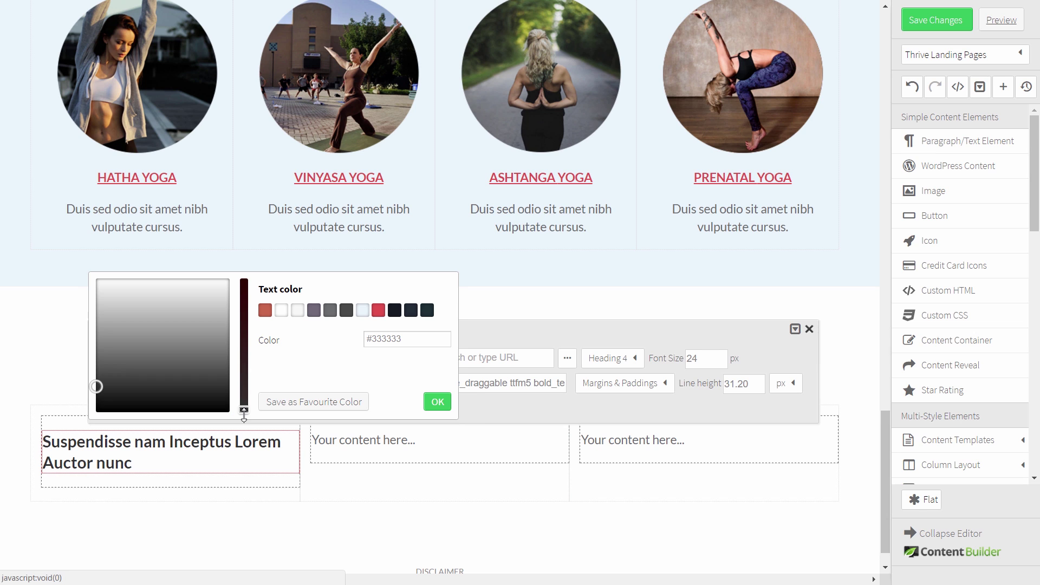
left_click(350, 314)
left_click(440, 404)
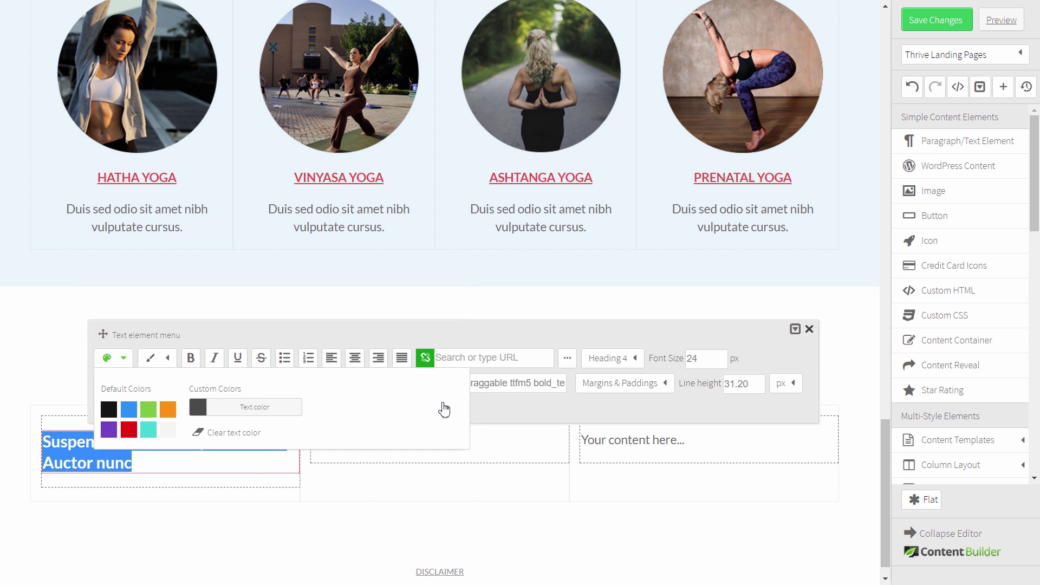
left_click(230, 515)
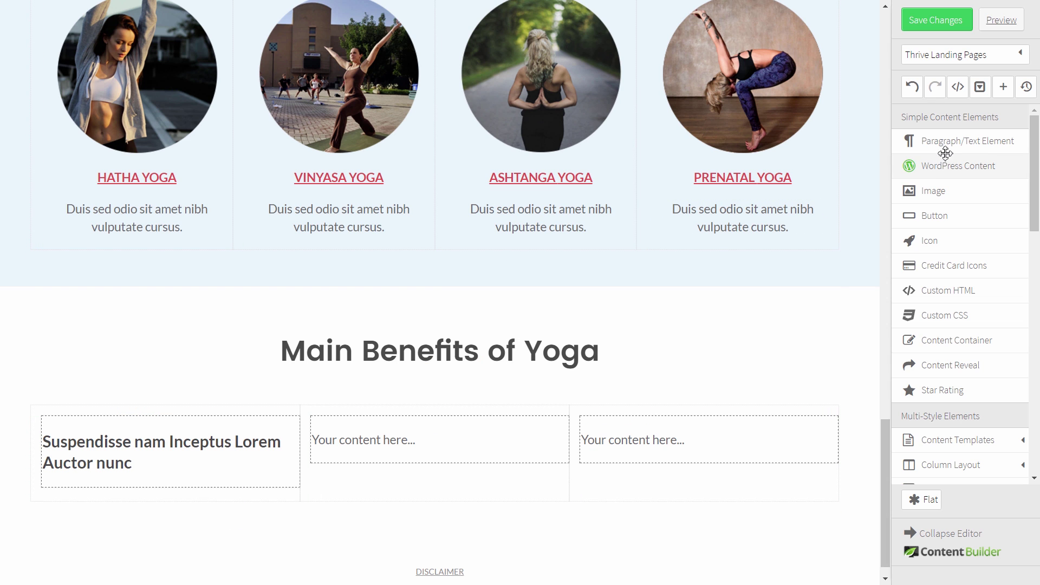
Add the "Duis sed odio" body text below the first column's heading and split it into two paragraphs before "Etiam pharetra"
left_click_drag(954, 142, 280, 506)
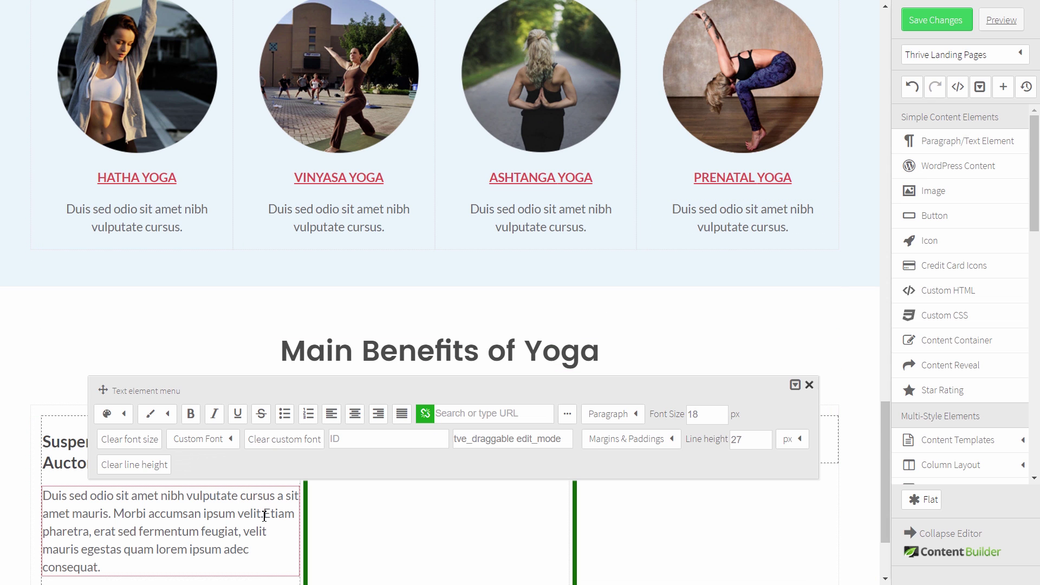
key("Return")
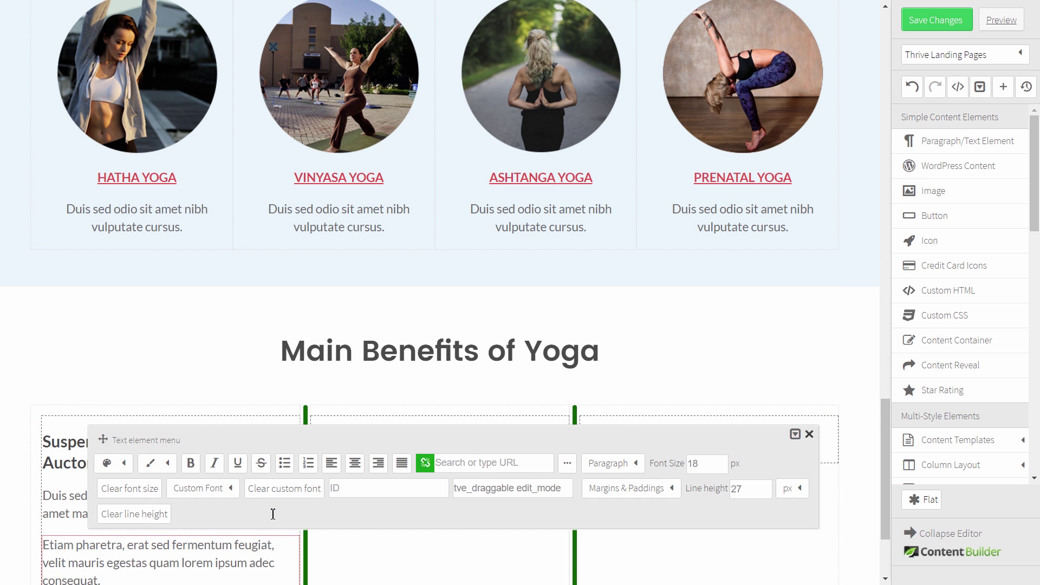
scroll(273, 514, "down", 3)
left_click(274, 521)
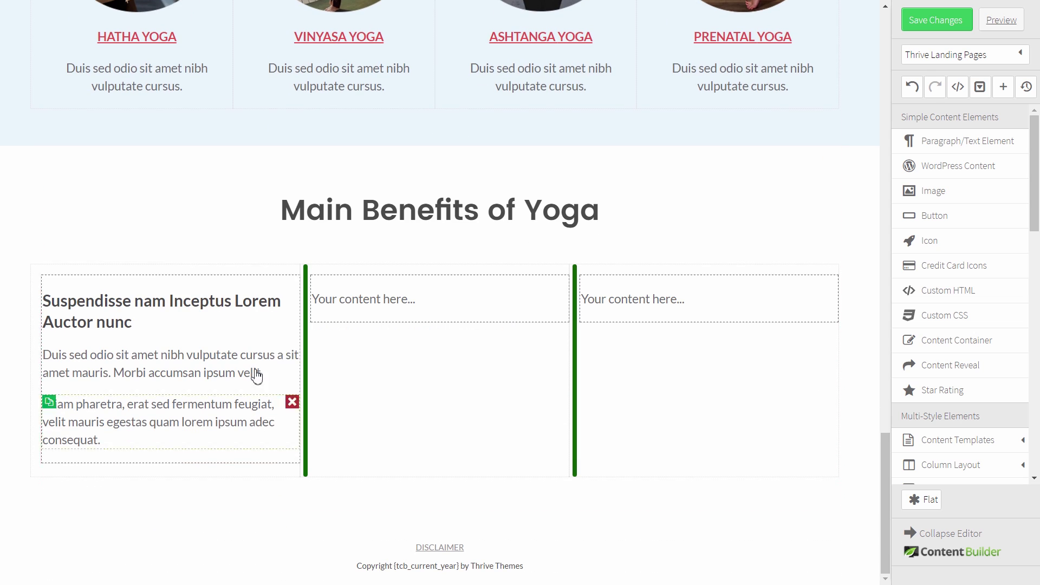
Enter "Vulputate elit cursus" in the second column's container as a bold Lato Heading 4 at 20 px in the dark grey favourite colour
left_click(446, 308)
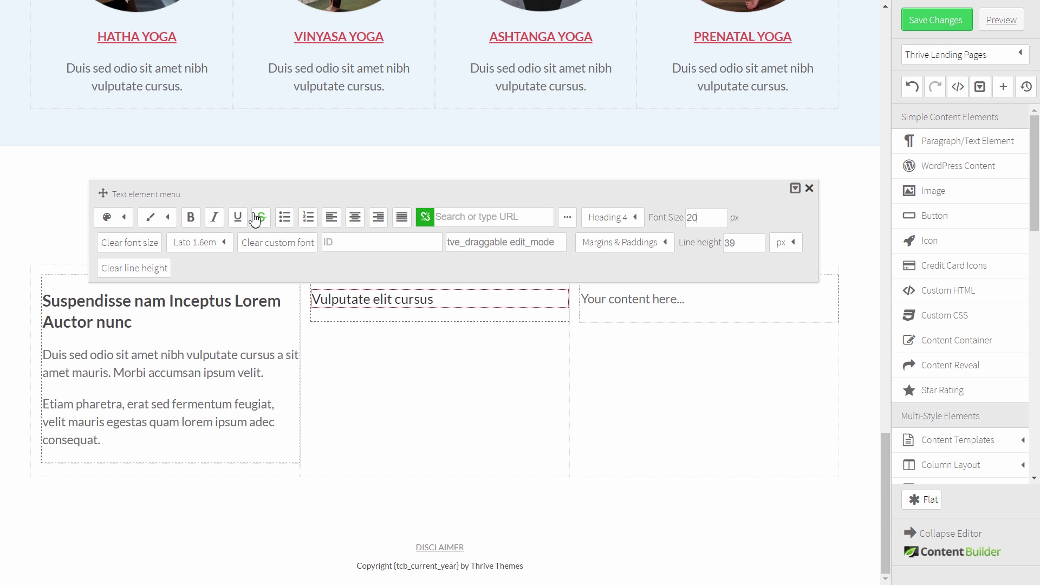
left_click(191, 219)
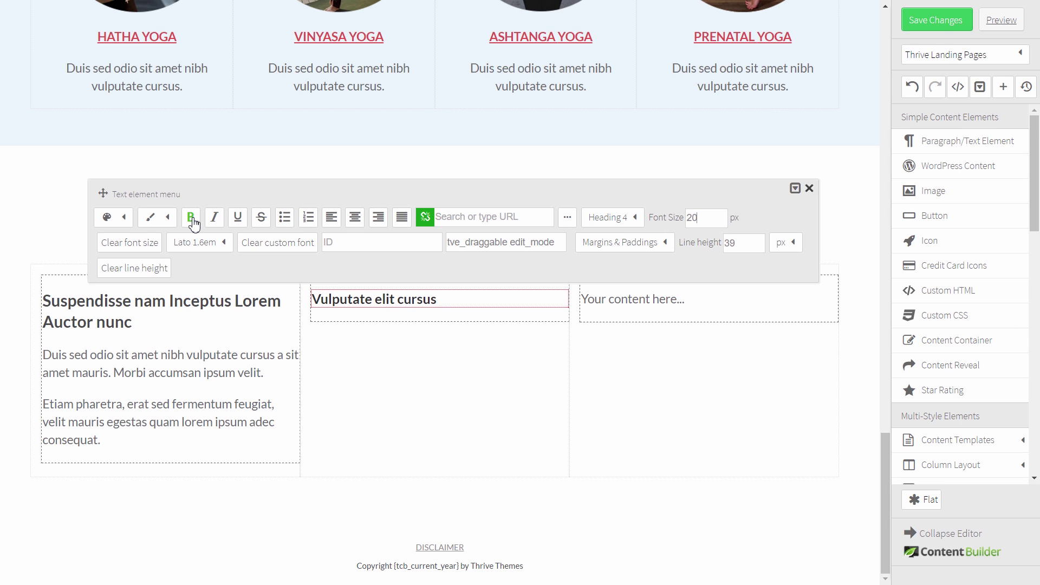
left_click(124, 219)
left_click(238, 267)
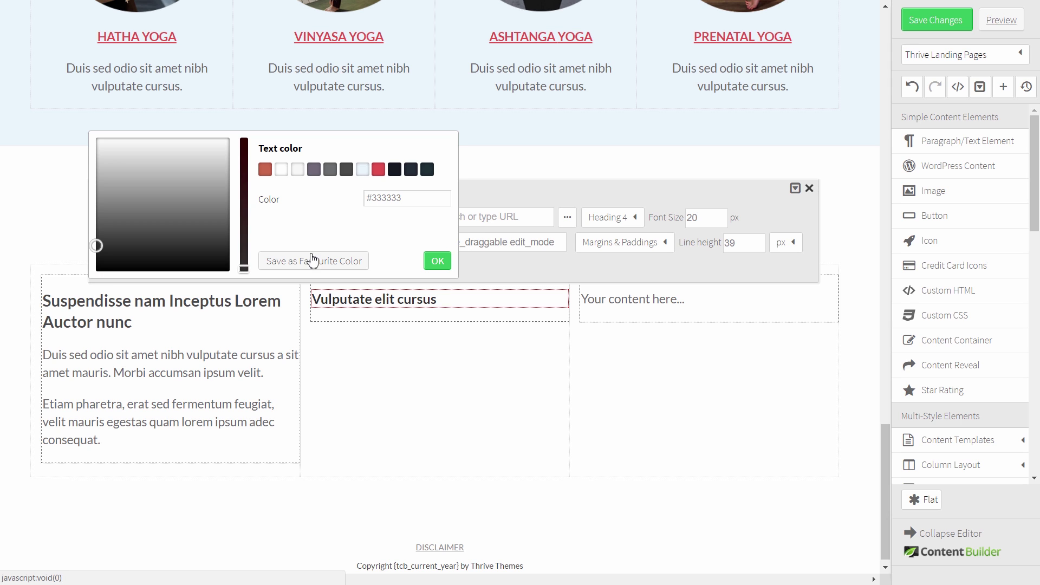
left_click(347, 171)
left_click(447, 262)
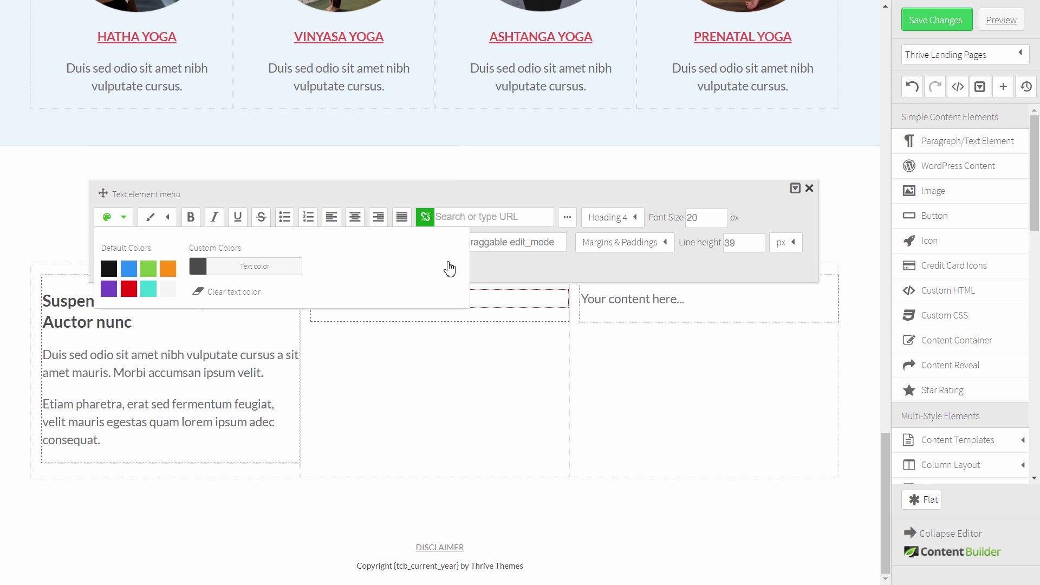
left_click(436, 362)
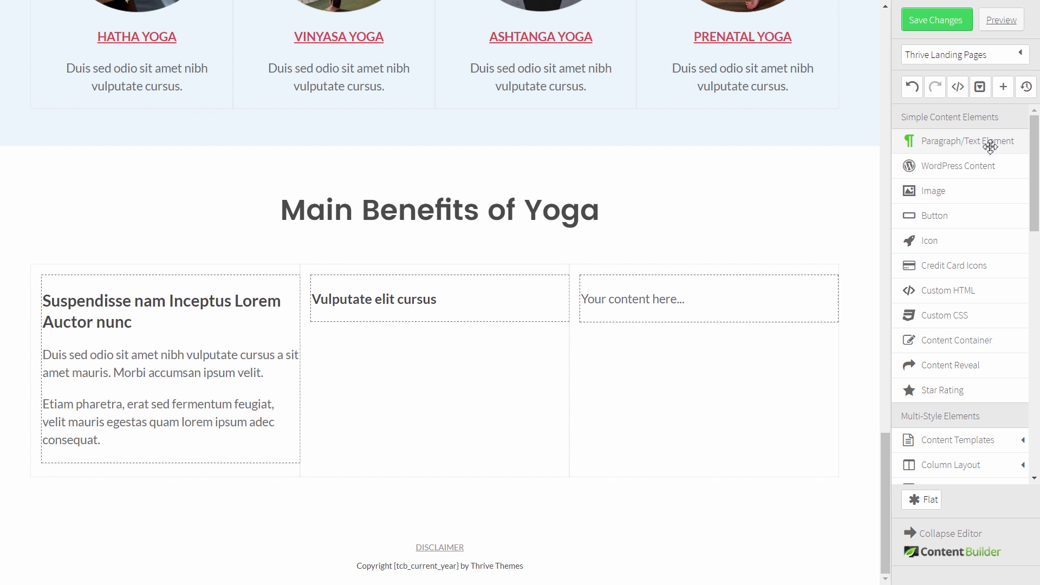
Add a "Duis sed odio" paragraph below the "Vulputate elit cursus" heading and insert the full-size bullet_1 image above the heading
left_click_drag(989, 143, 418, 314)
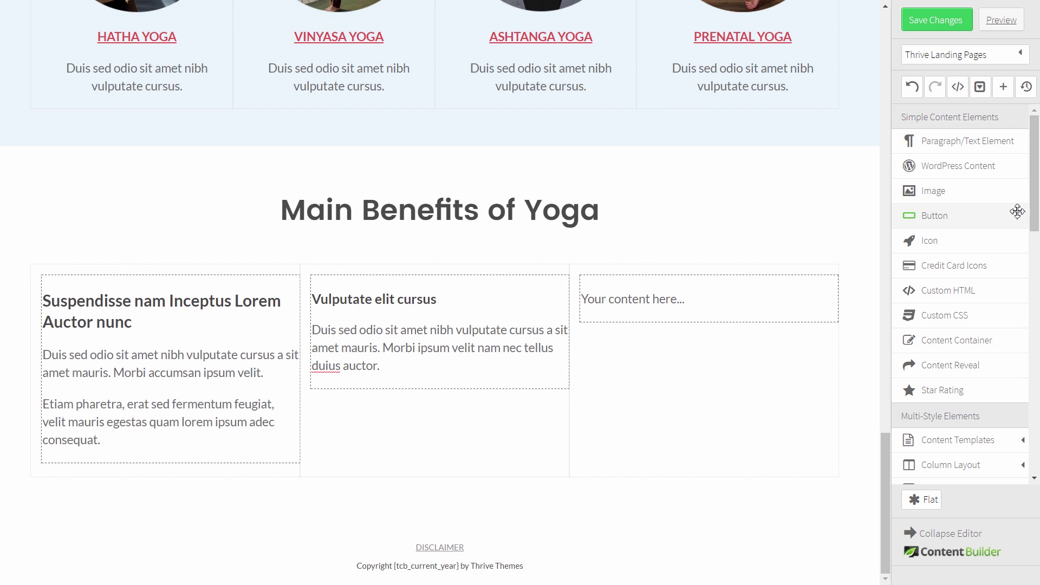
left_click_drag(976, 192, 491, 287)
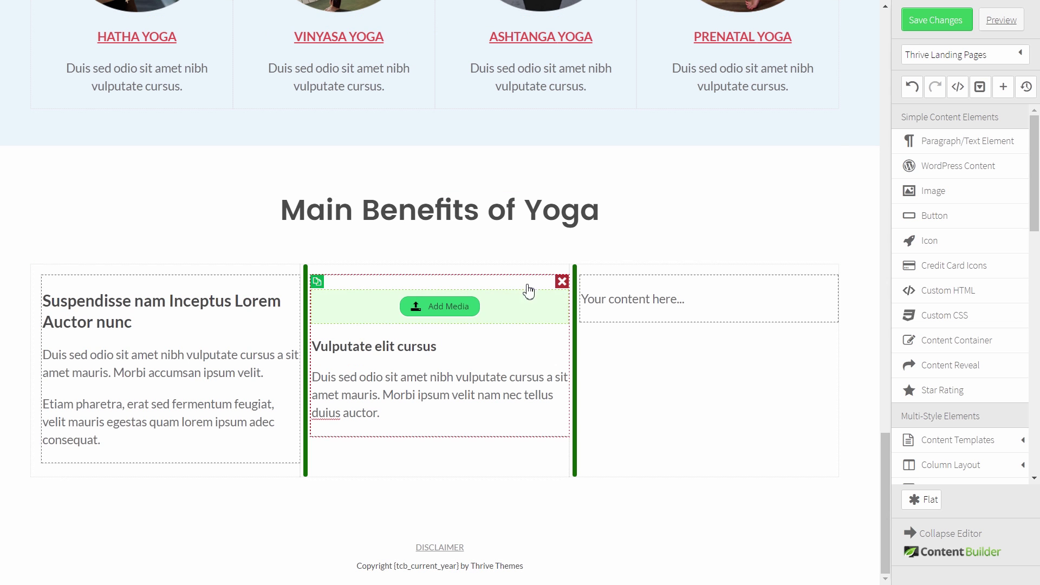
left_click(455, 321)
left_click(290, 365)
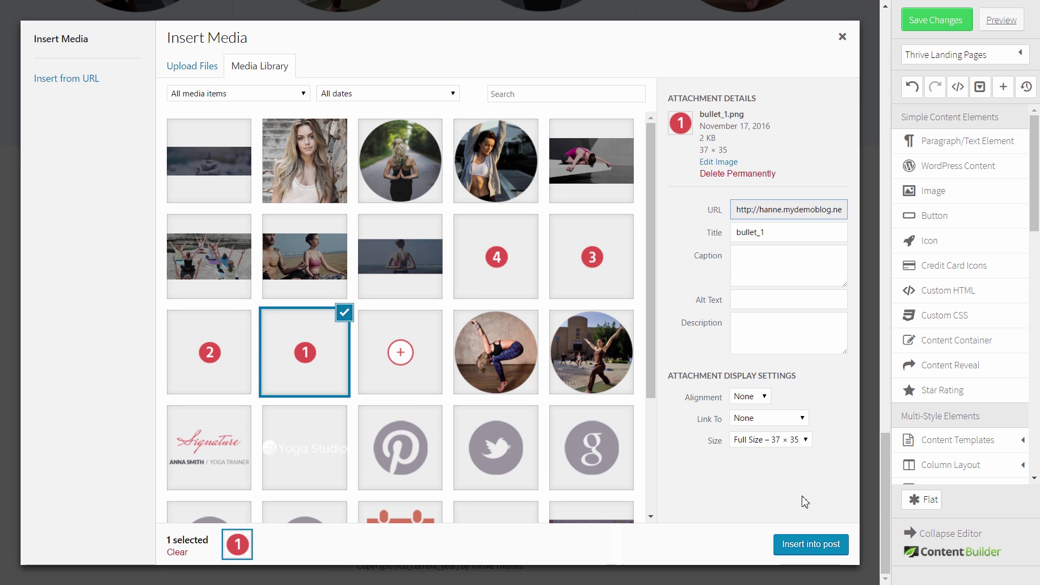
left_click(810, 543)
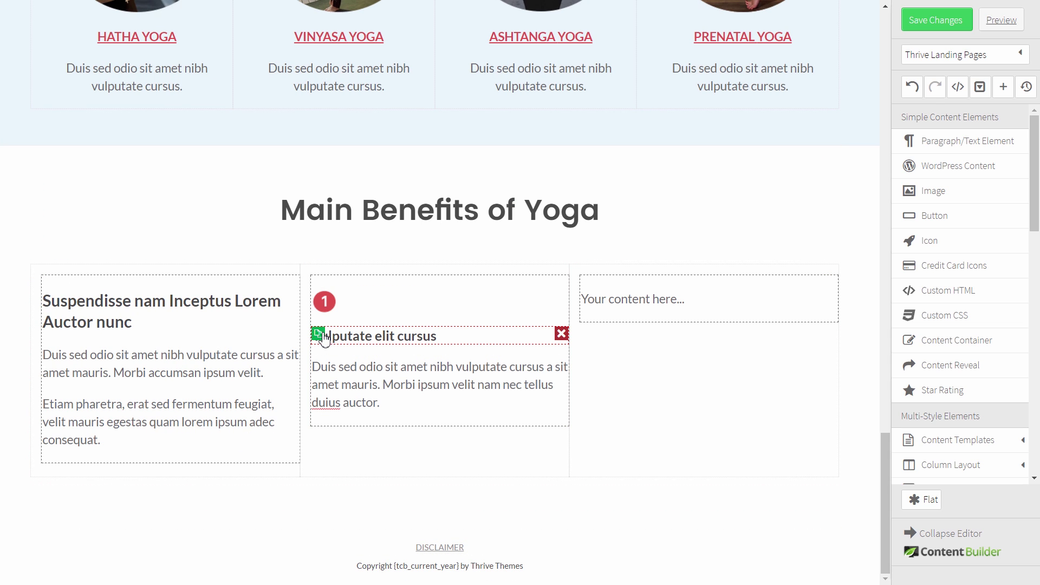
Duplicate the second column's heading and paragraph, and move the copied heading between the two paragraphs
left_click(319, 334)
left_click(317, 397)
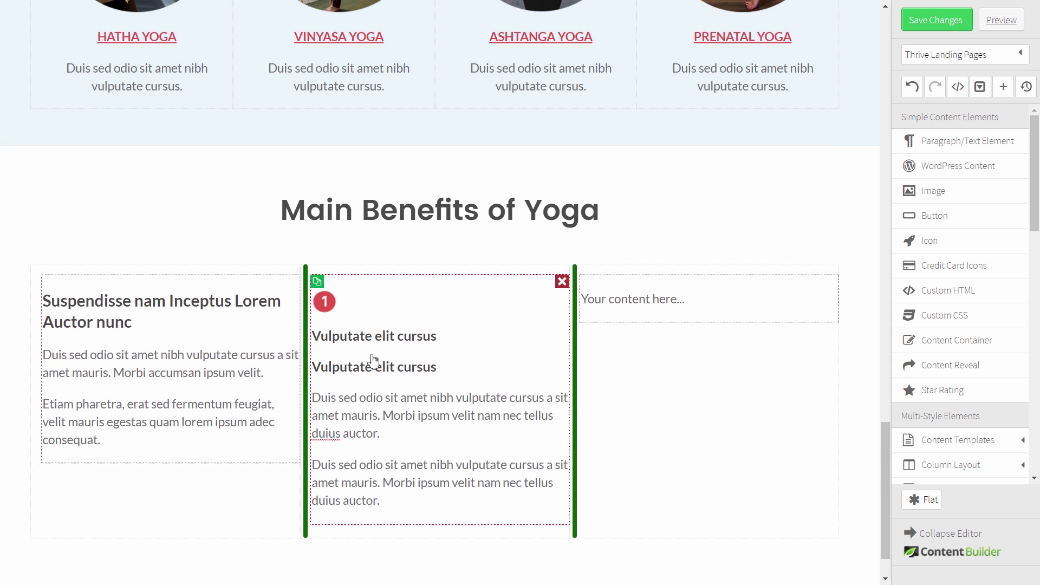
left_click_drag(373, 360, 396, 429)
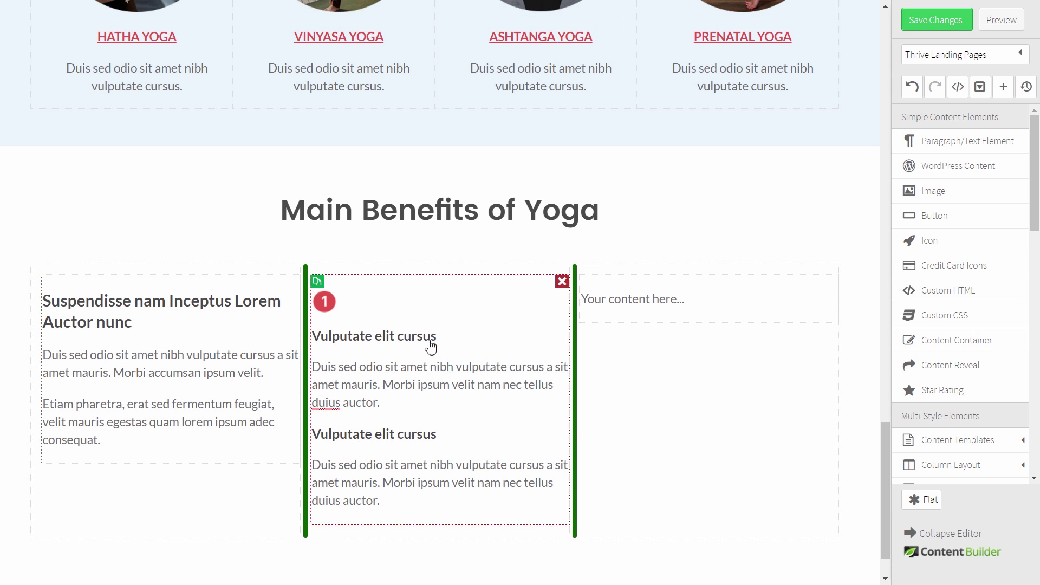
Insert the full-size bullet_3 image above the second "Vulputate elit cursus" heading in the middle column
left_click_drag(932, 190, 417, 431)
left_click(448, 439)
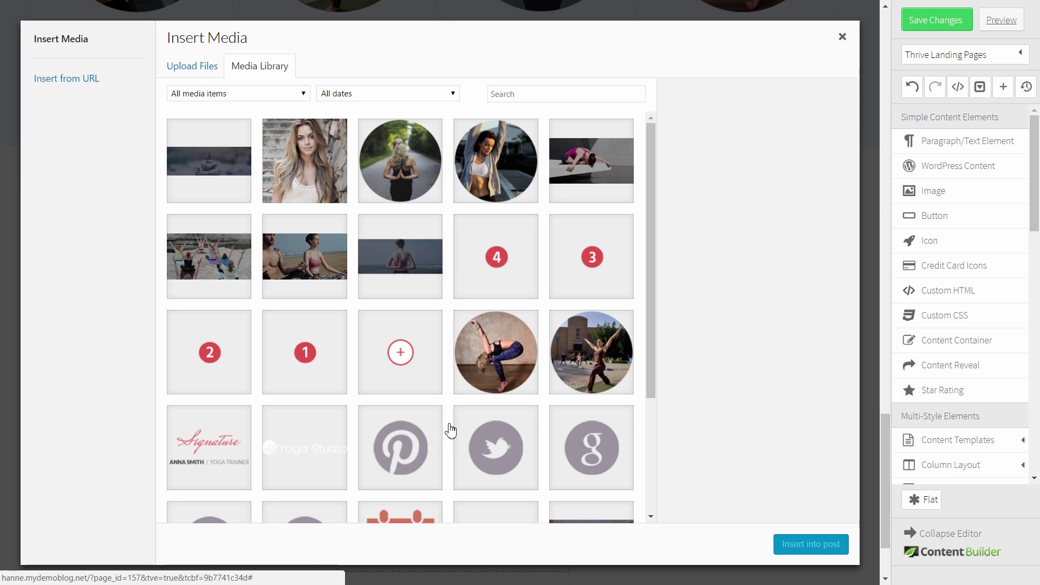
left_click(592, 259)
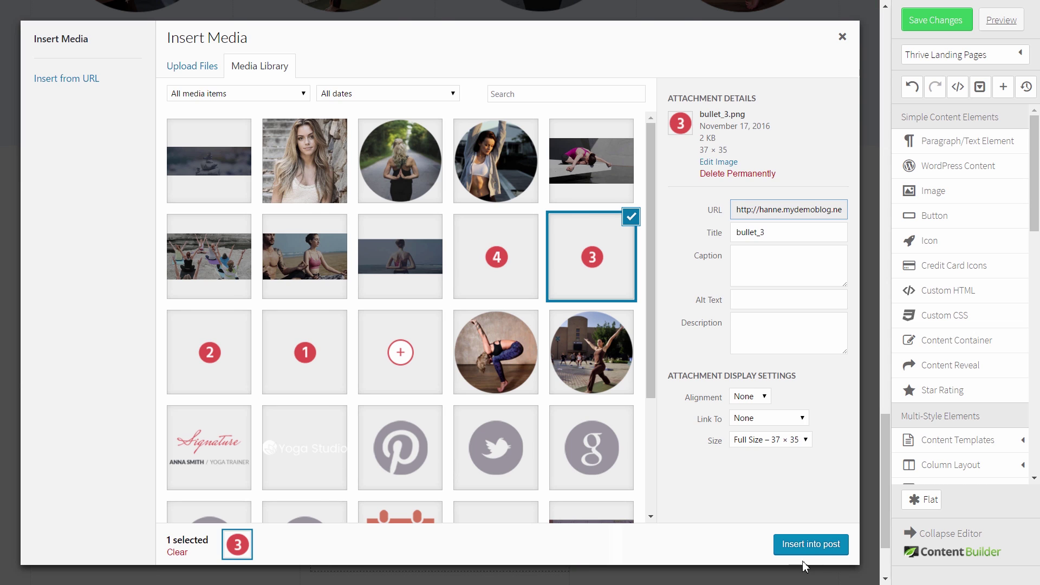
left_click(814, 547)
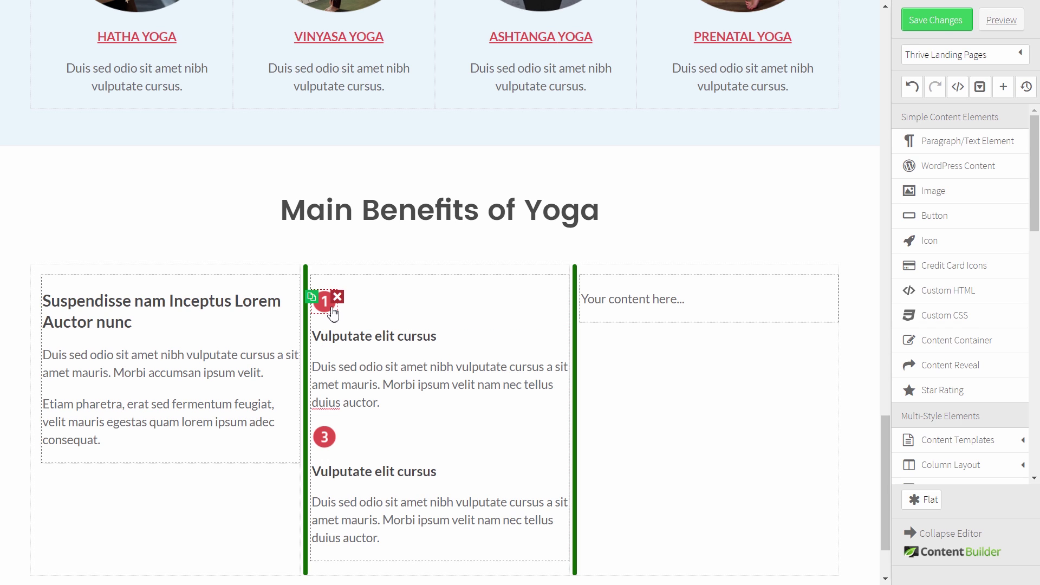
Left-align the number 1 bullet image and set the top margin of its "Vulputate elit cursus" heading to 15 px
left_click(332, 314)
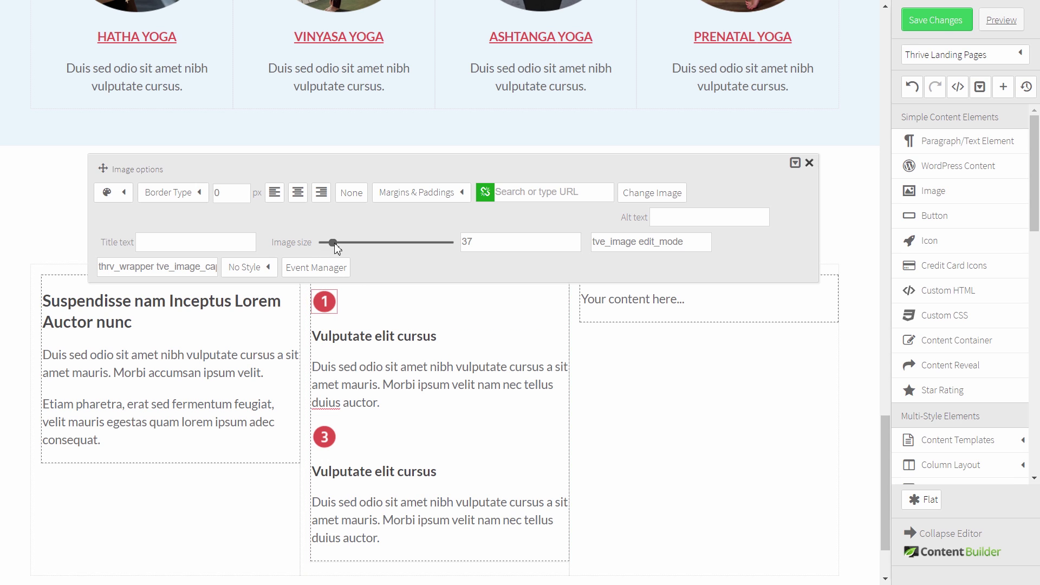
left_click(275, 194)
left_click(400, 349)
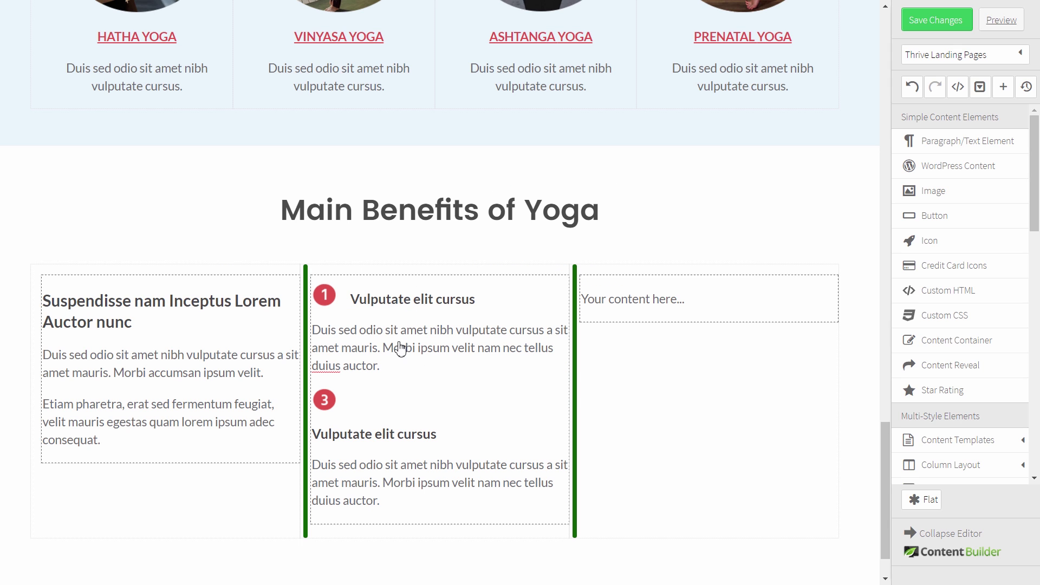
left_click(396, 300)
left_click(621, 249)
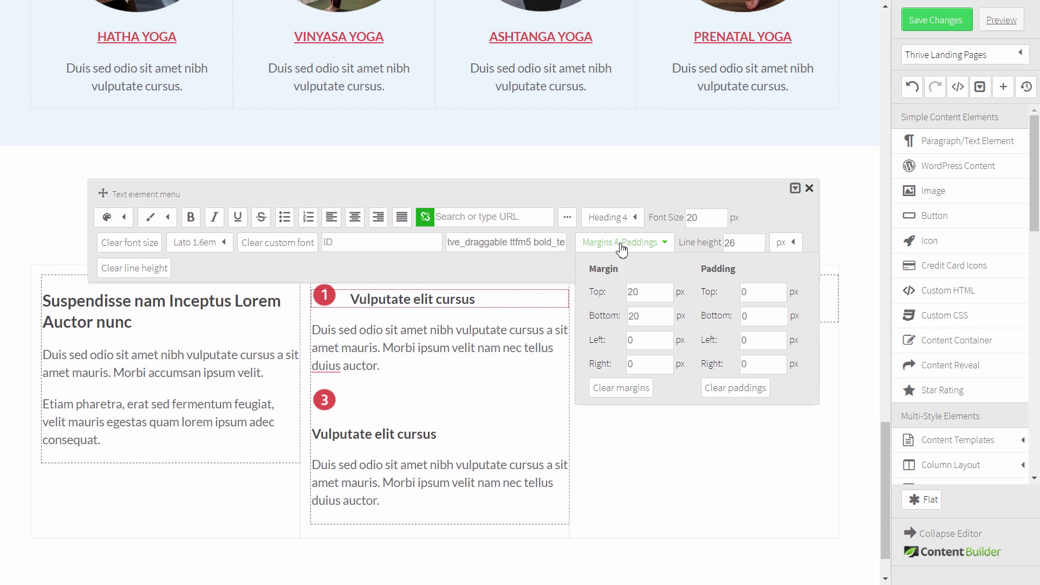
double_click(637, 292)
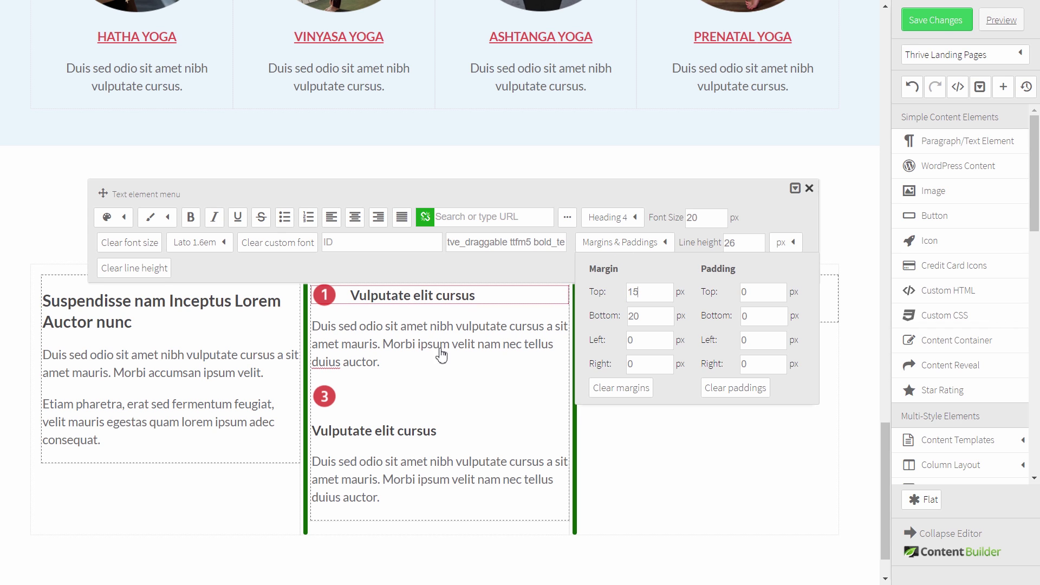
left_click(460, 383)
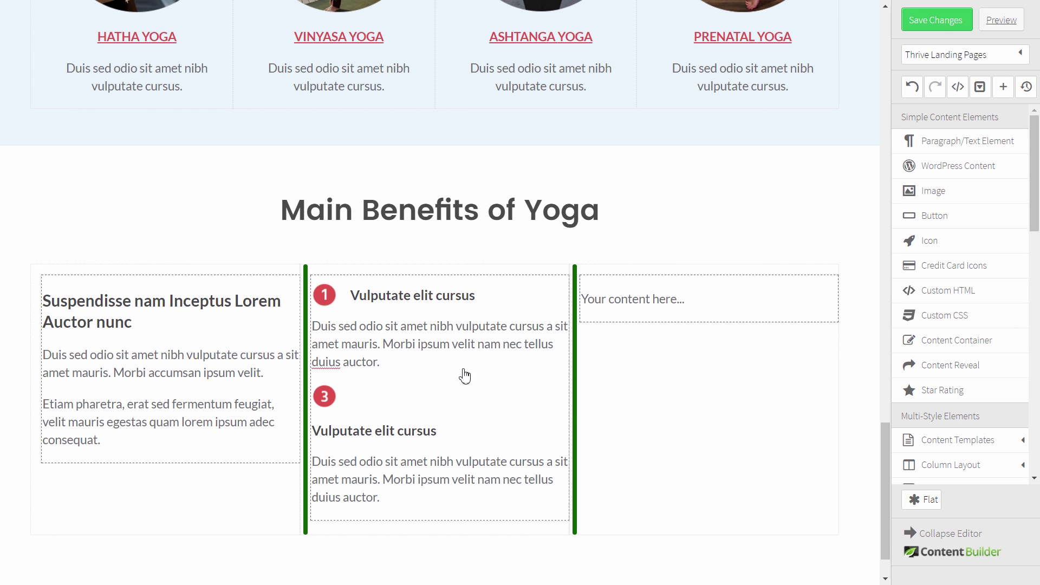
Left-align the number 3 bullet image and set the top margin of the heading beside it to 35 px
left_click(332, 404)
left_click(276, 289)
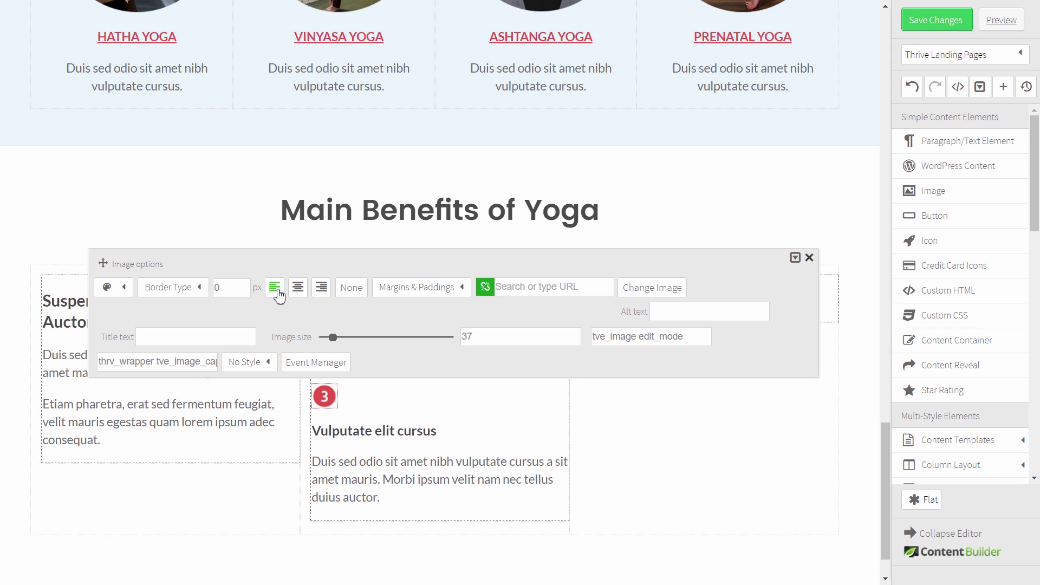
left_click(278, 295)
left_click(402, 397)
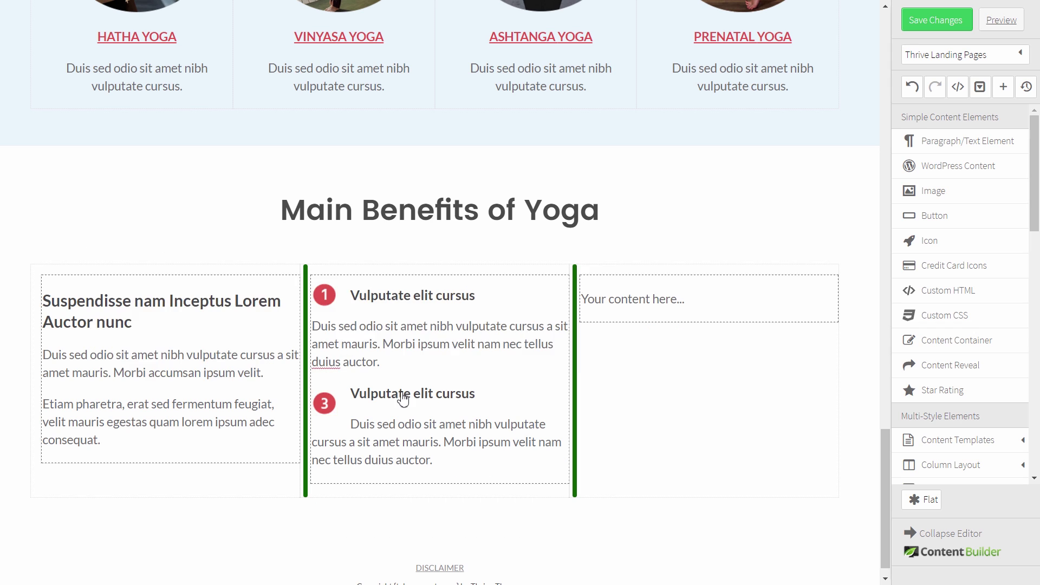
left_click(412, 395)
left_click(620, 343)
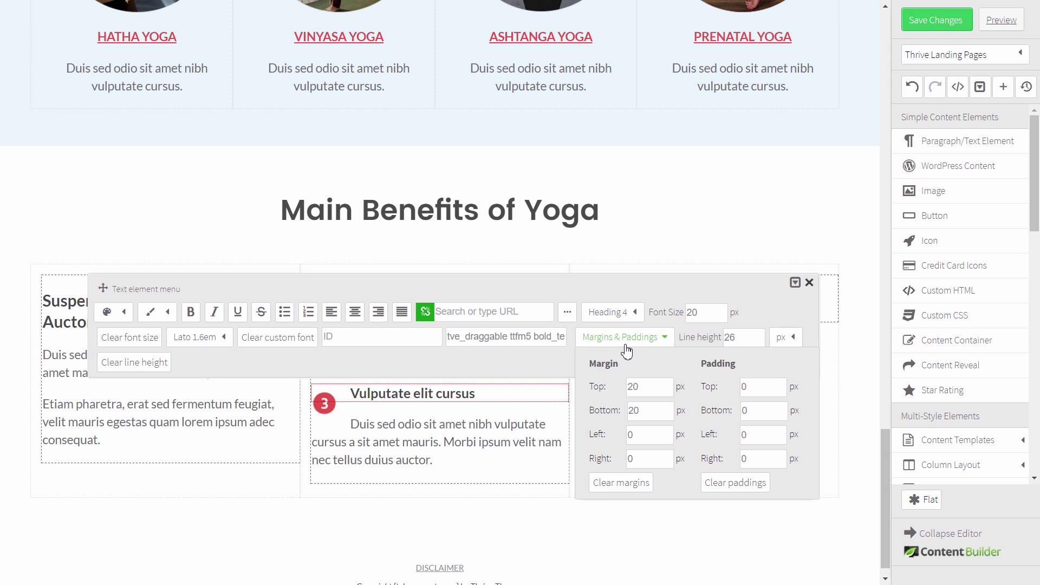
left_click_drag(640, 387, 611, 378)
type("35")
left_click(480, 489)
Duplicate the middle column's content container into the third column and delete that column's "Your content here..." container
mouse_move(344, 287)
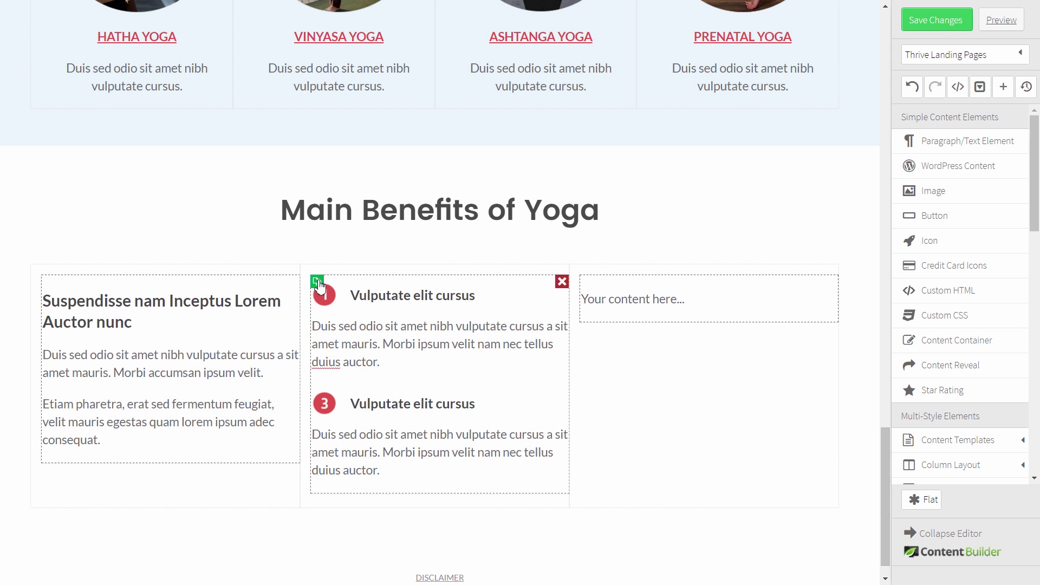
left_click(318, 285)
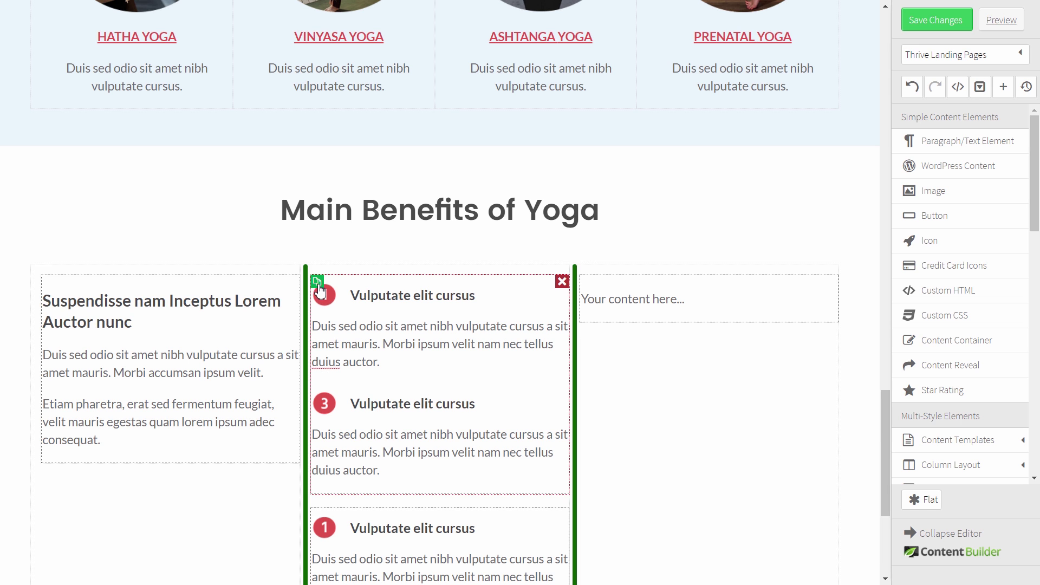
left_click_drag(388, 517, 655, 283)
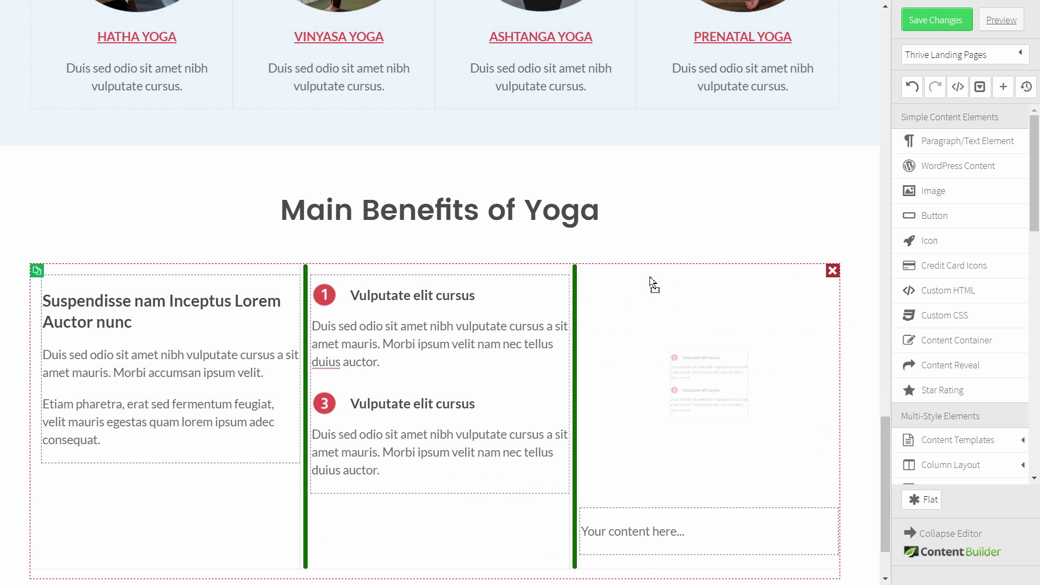
scroll(758, 407, "down", 1)
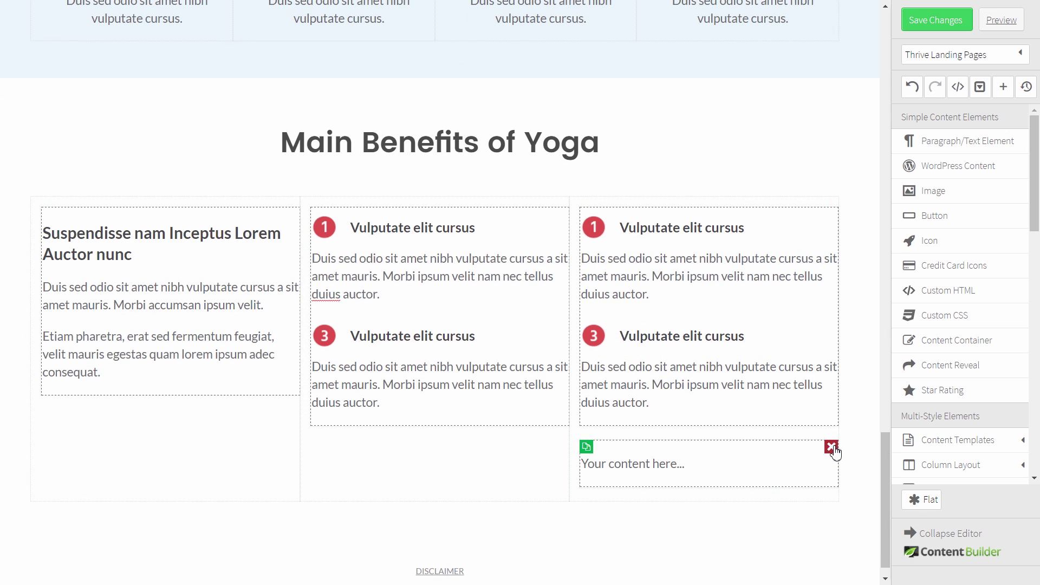
left_click(831, 447)
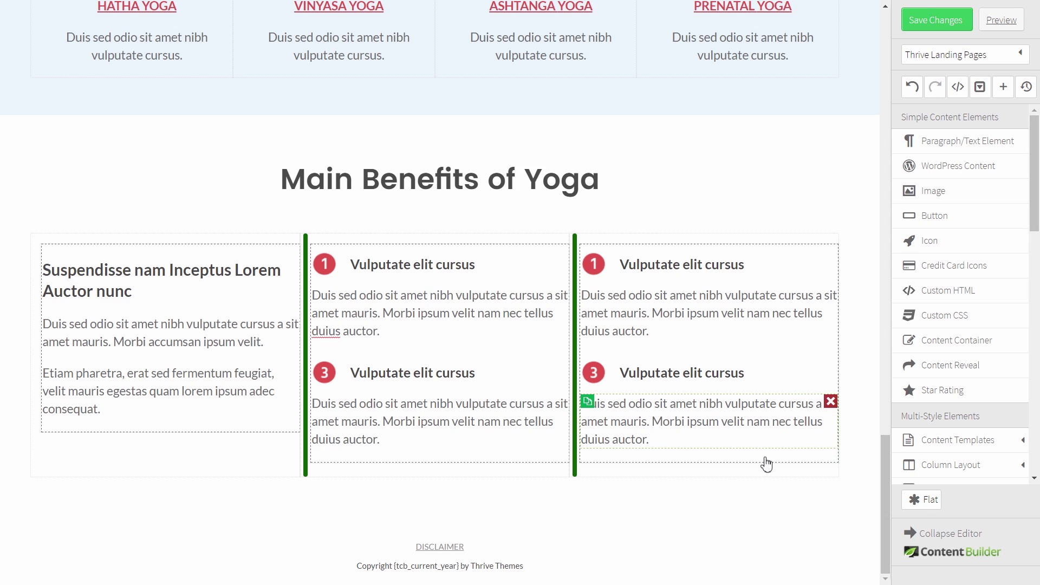
Change the number 1 bullet image in the third column to the number 2 bullet from the media library
left_click(601, 278)
left_click(653, 156)
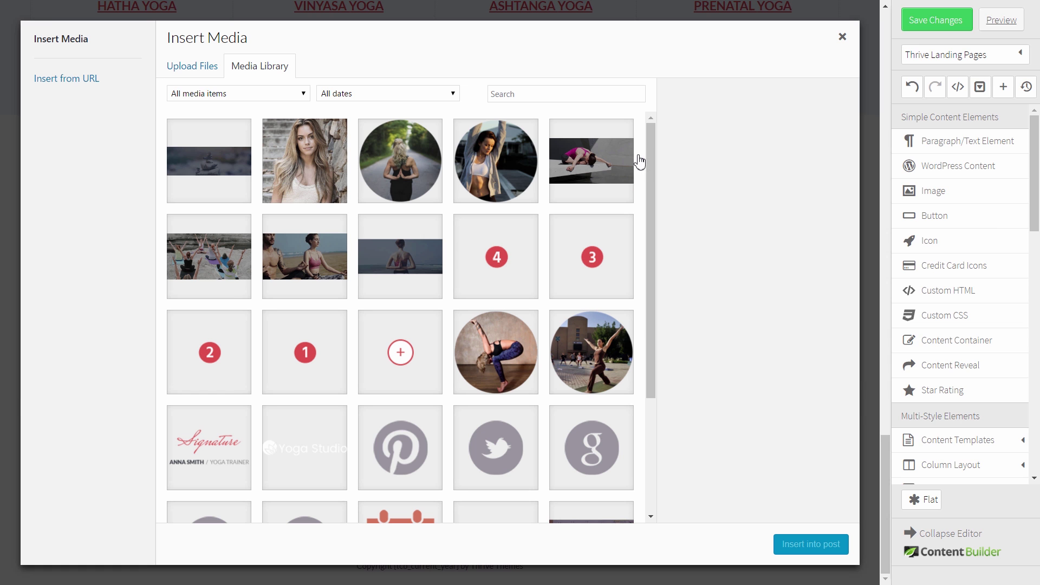
left_click(236, 362)
left_click(805, 546)
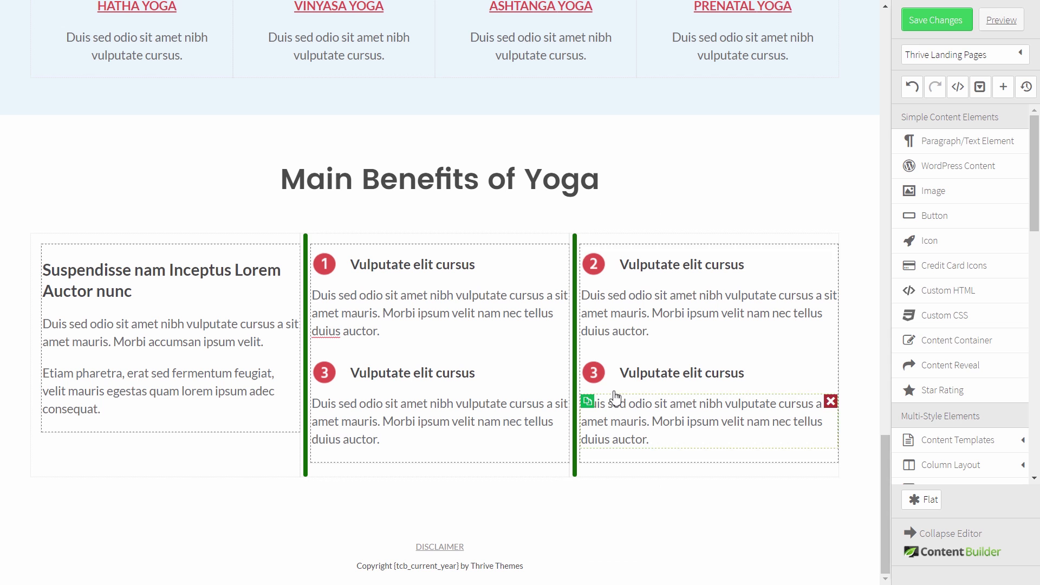
Change the number 3 bullet image in the third column to bullet_4 from the media library
left_click(601, 383)
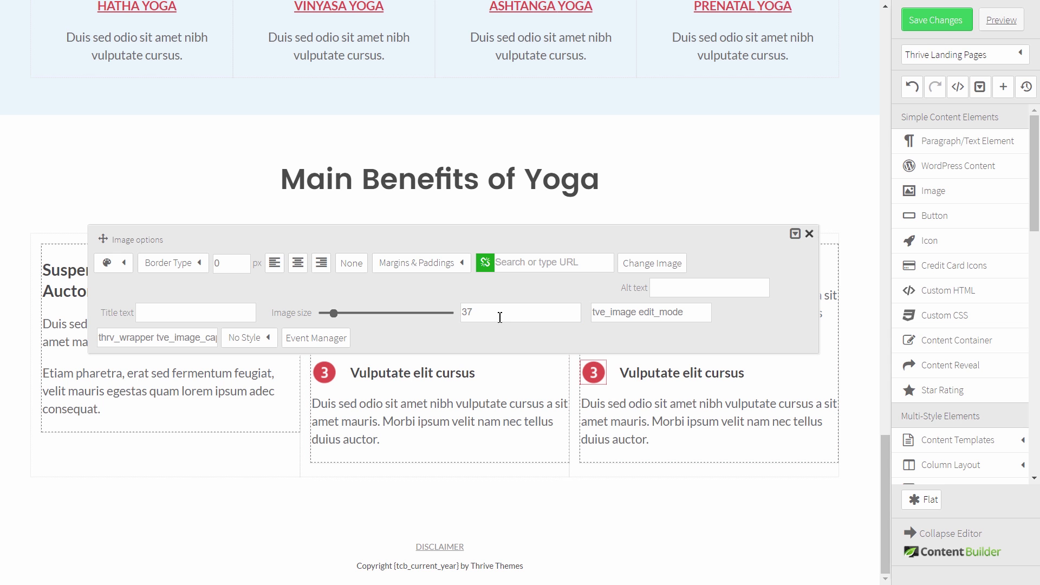
left_click(641, 266)
left_click(531, 266)
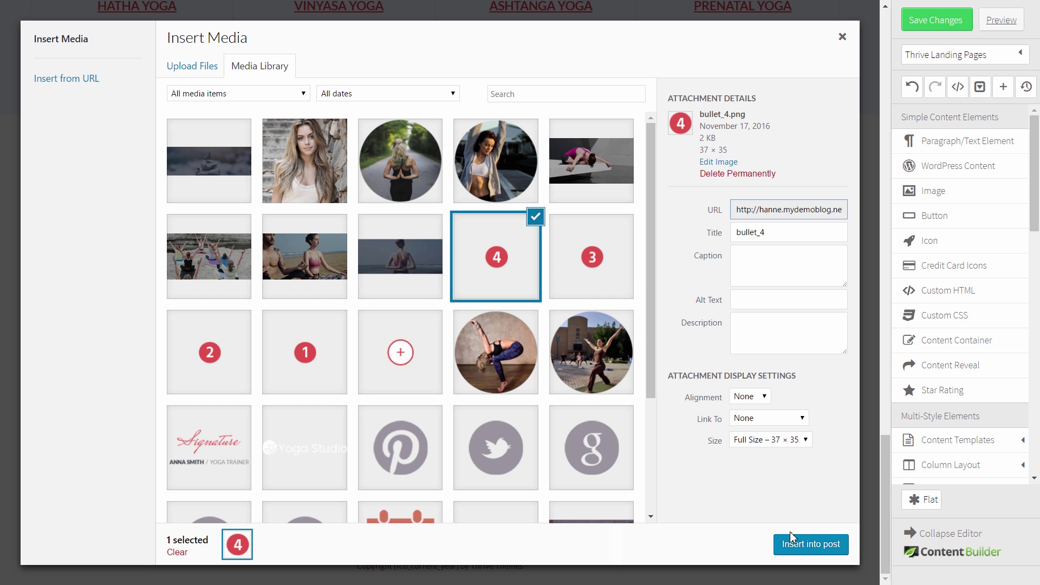
left_click(809, 545)
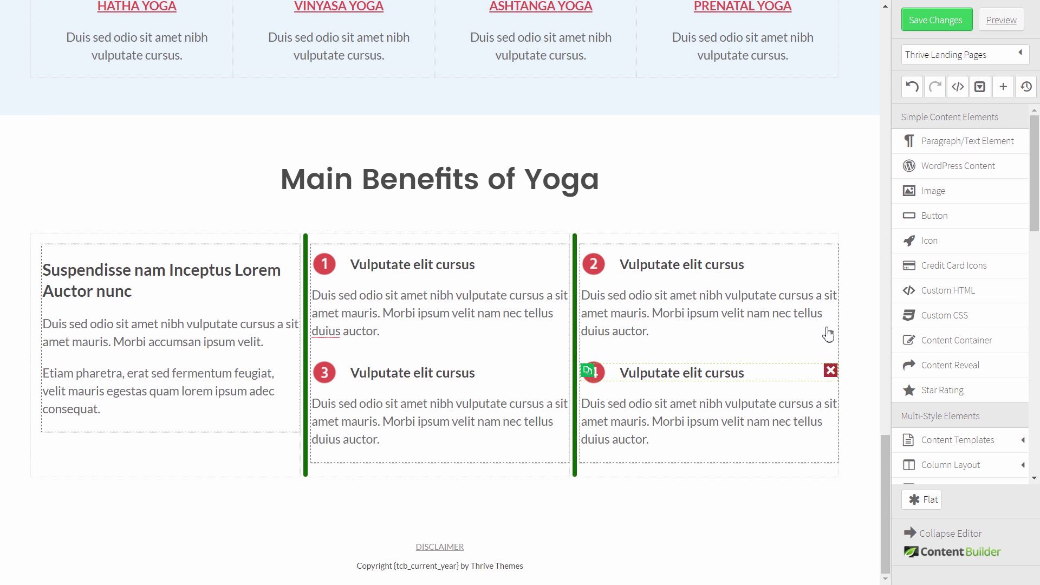
Save the page changes and open the page preview
left_click(945, 20)
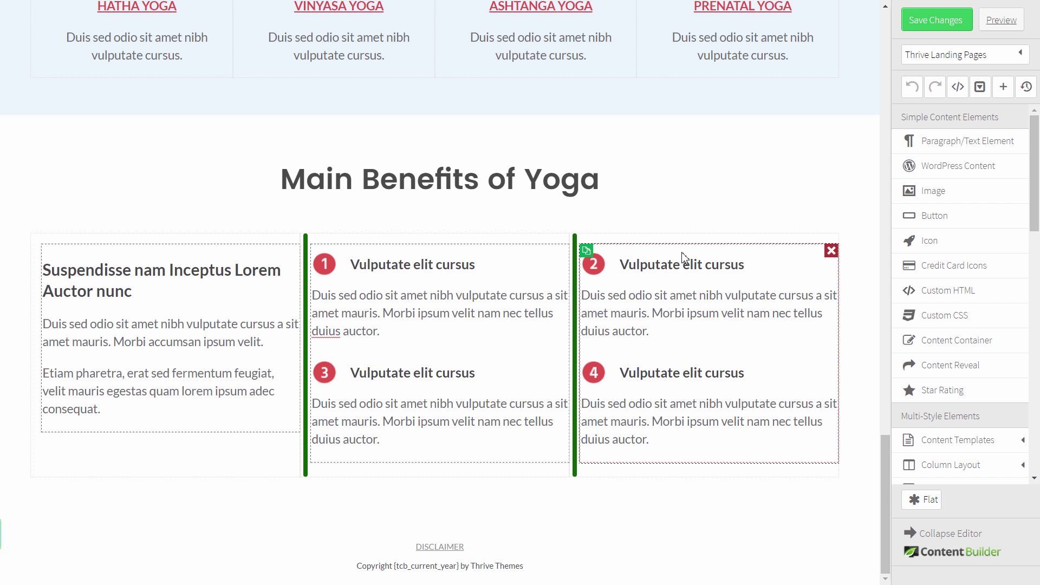
left_click(997, 27)
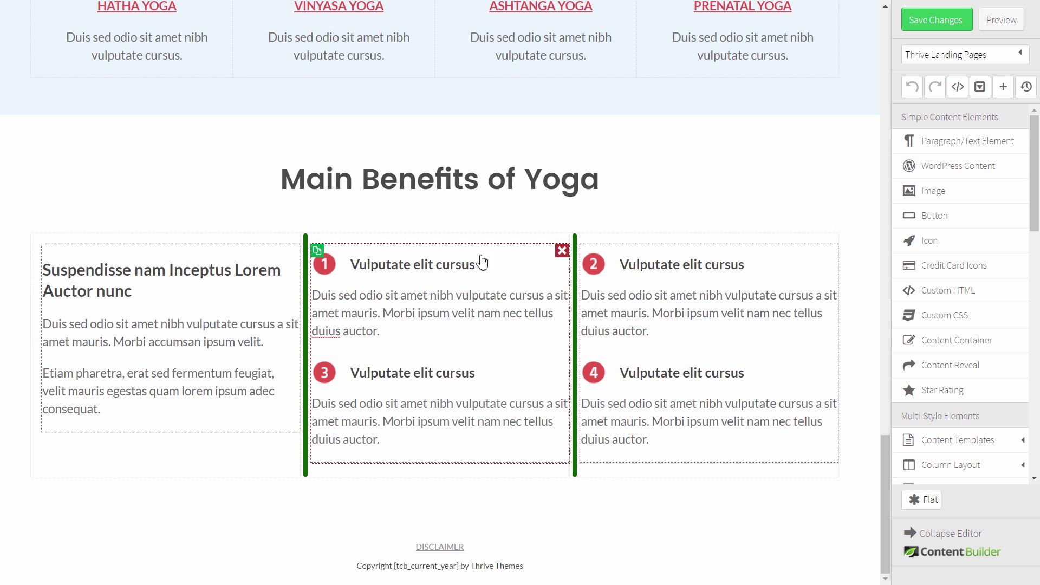
Set the max-width of the first column's content container to 345
left_click(239, 256)
left_click_drag(468, 194, 403, 202)
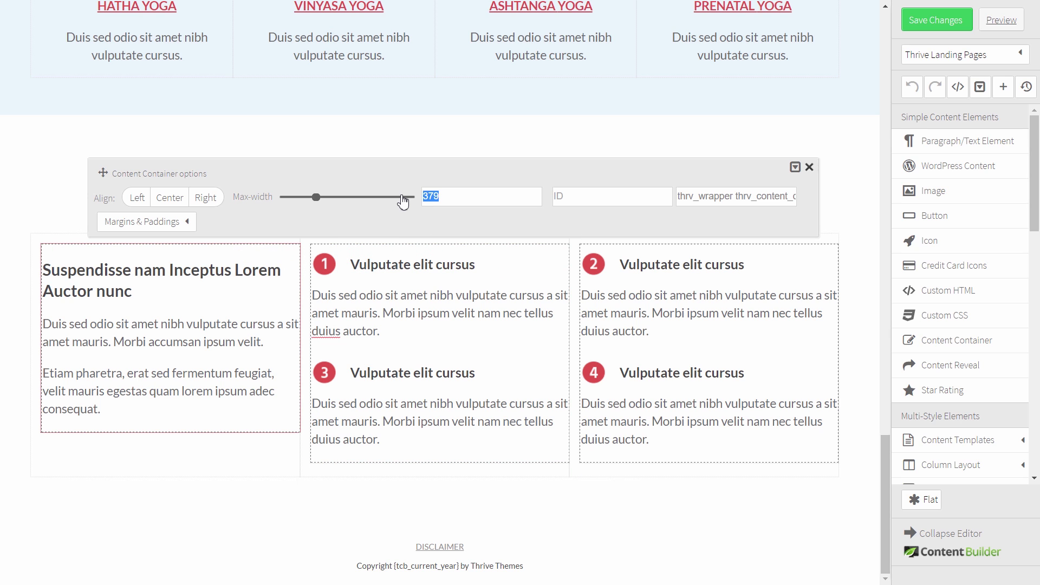
type("345")
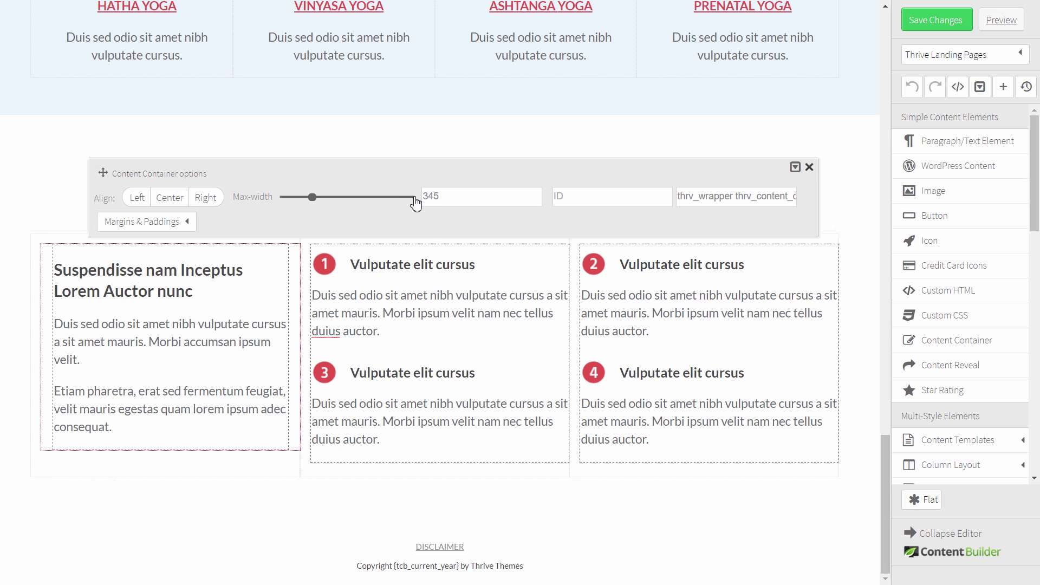
left_click(502, 266)
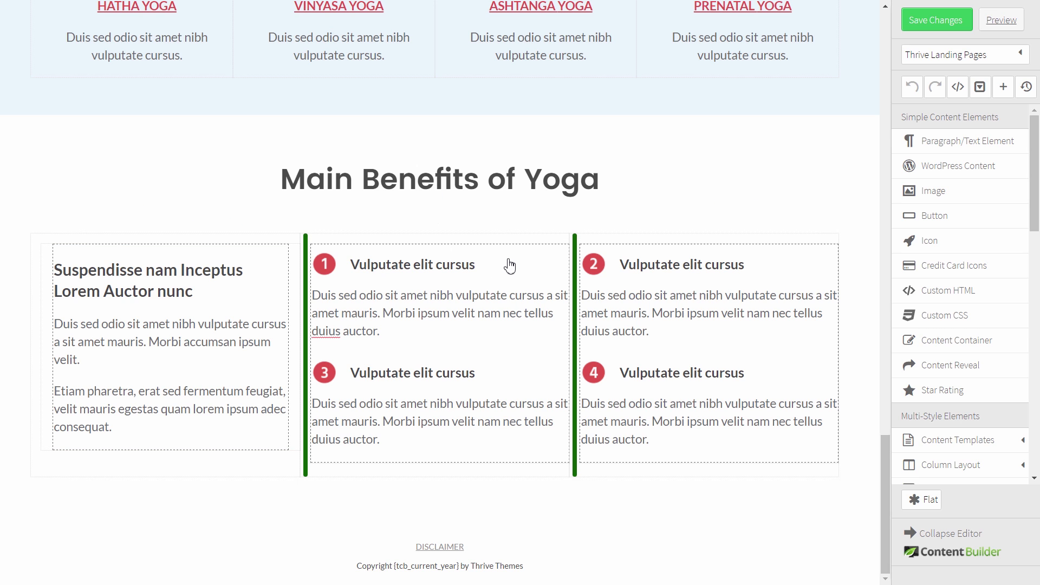
Set the max-width of the middle column's content container to 345
left_click(506, 264)
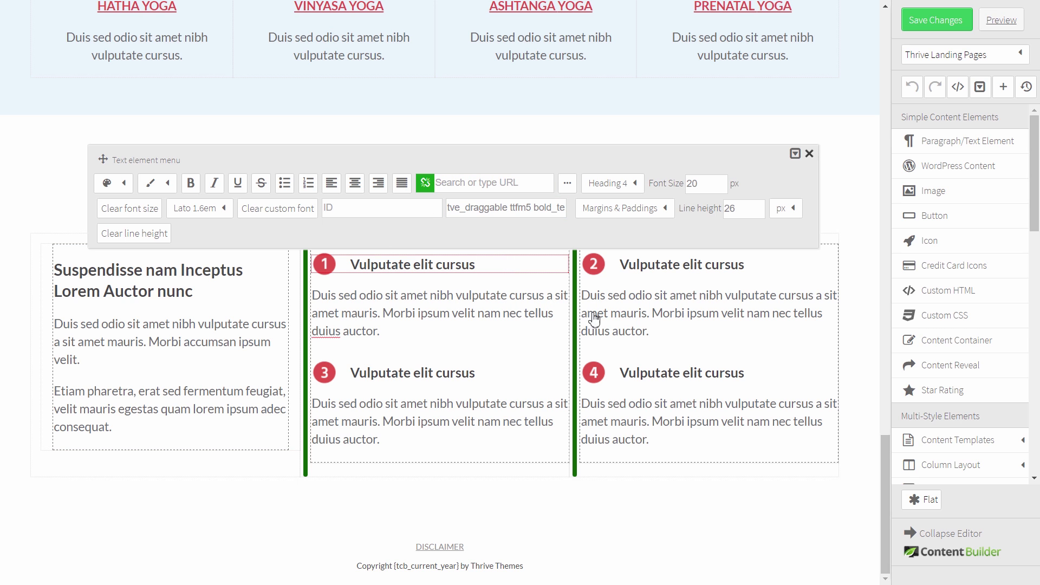
left_click(508, 494)
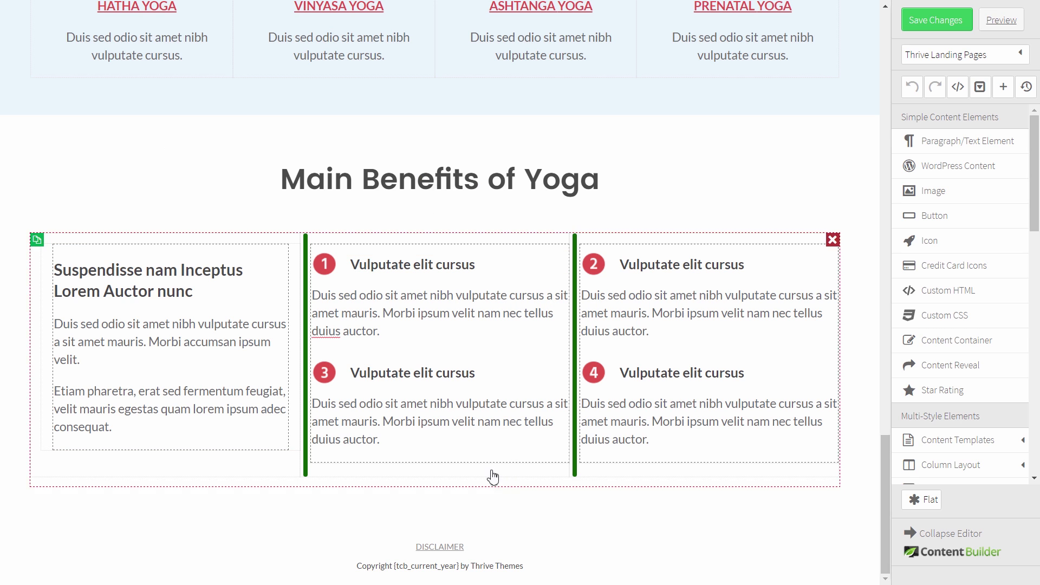
left_click(395, 250)
key("ctrl+a")
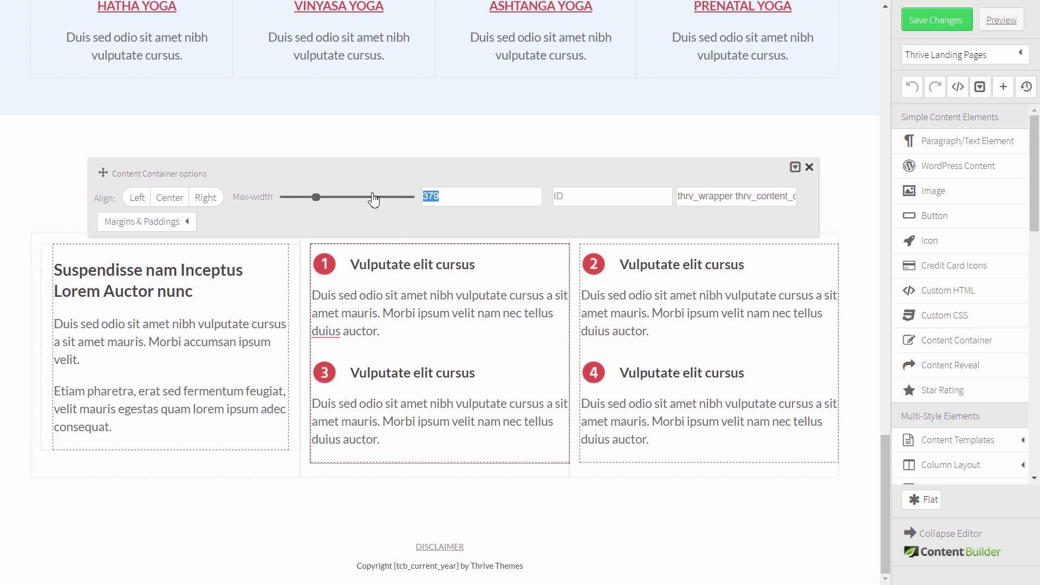
type("45")
key("Return")
left_click(559, 508)
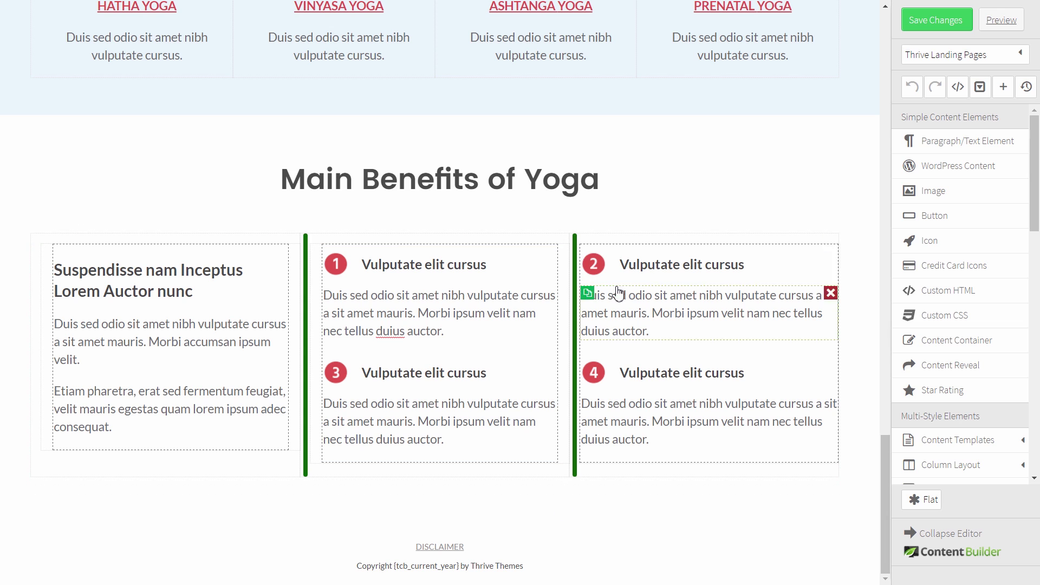
Set the max-width of the third column's content container to 345 and save the page changes
left_click(655, 251)
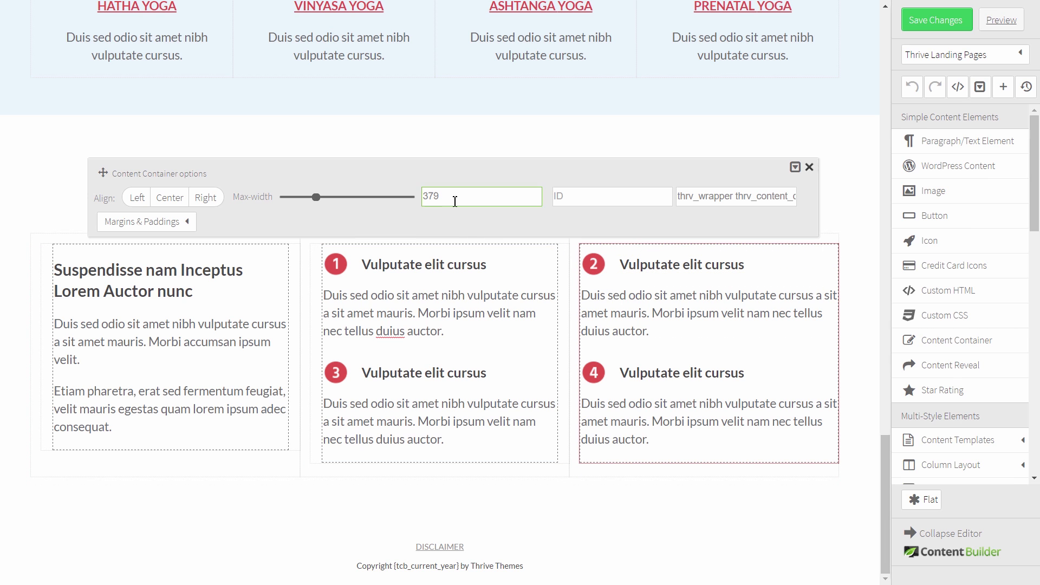
key("ctrl+a")
type("345")
key("Return")
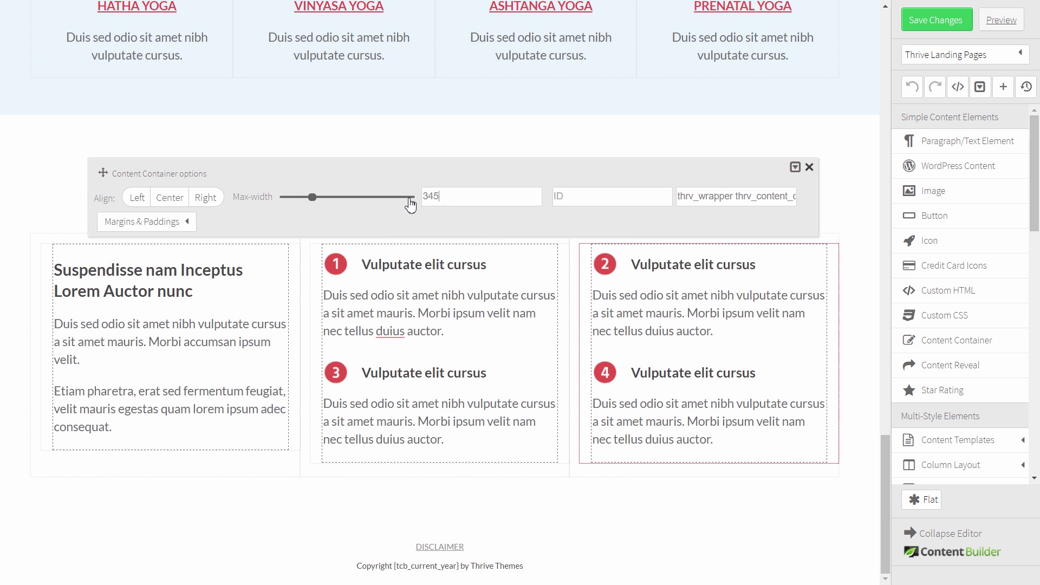
left_click(665, 533)
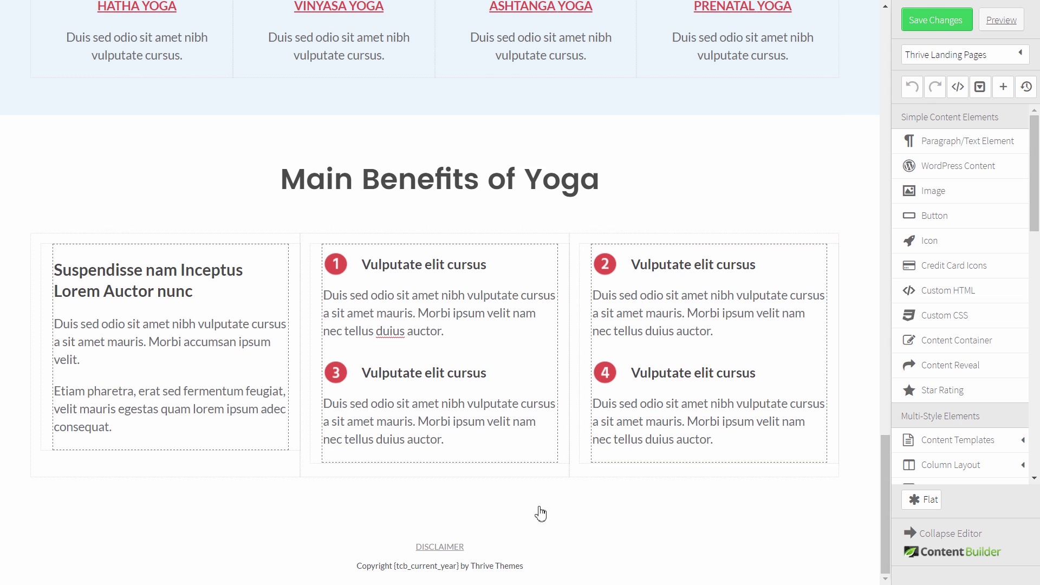
left_click(927, 22)
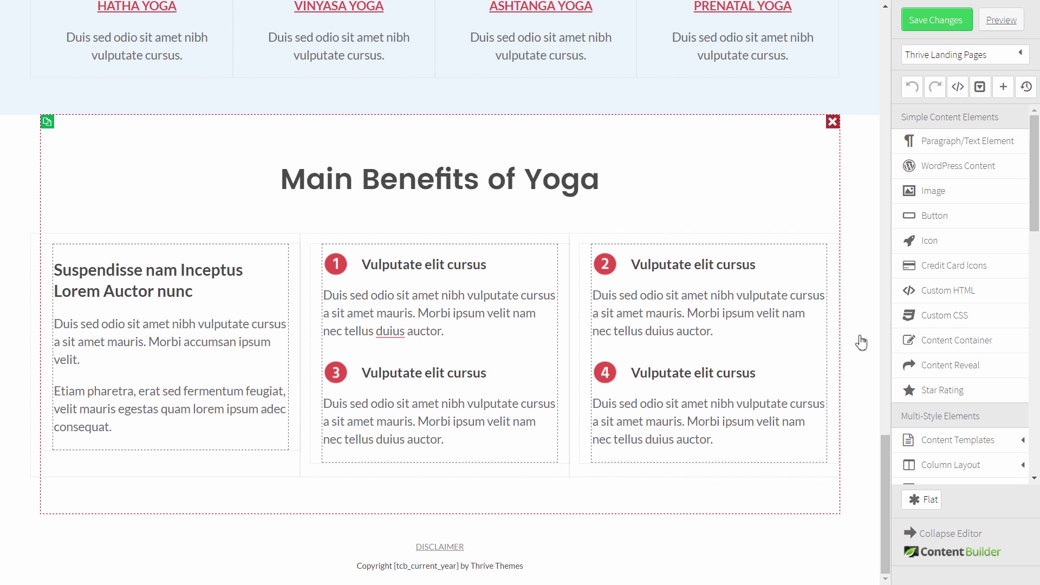
Add a Page Section element below the Main Benefits of Yoga section
scroll(1008, 368, "down", 10)
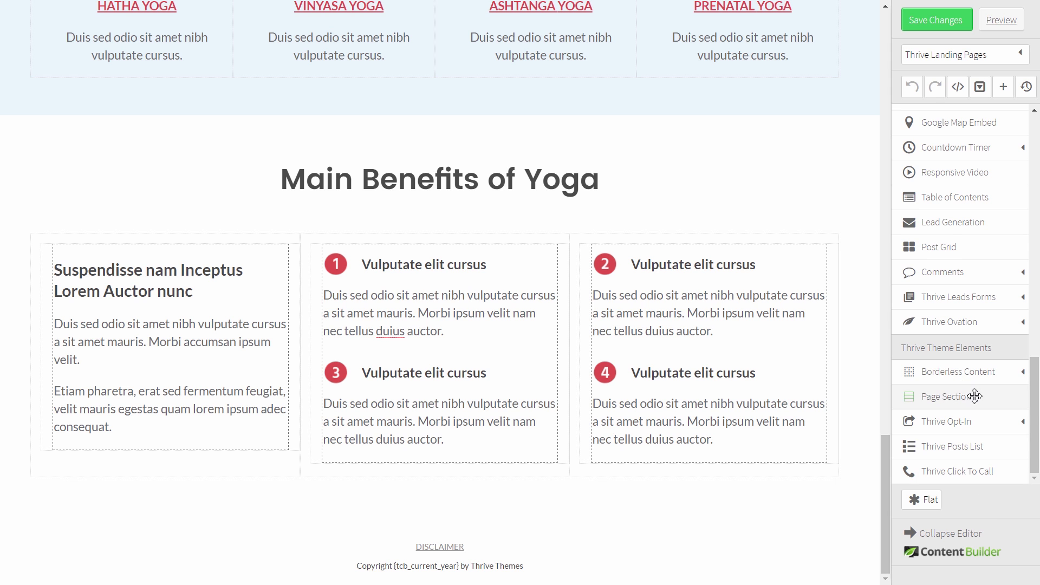
left_click_drag(974, 398, 550, 497)
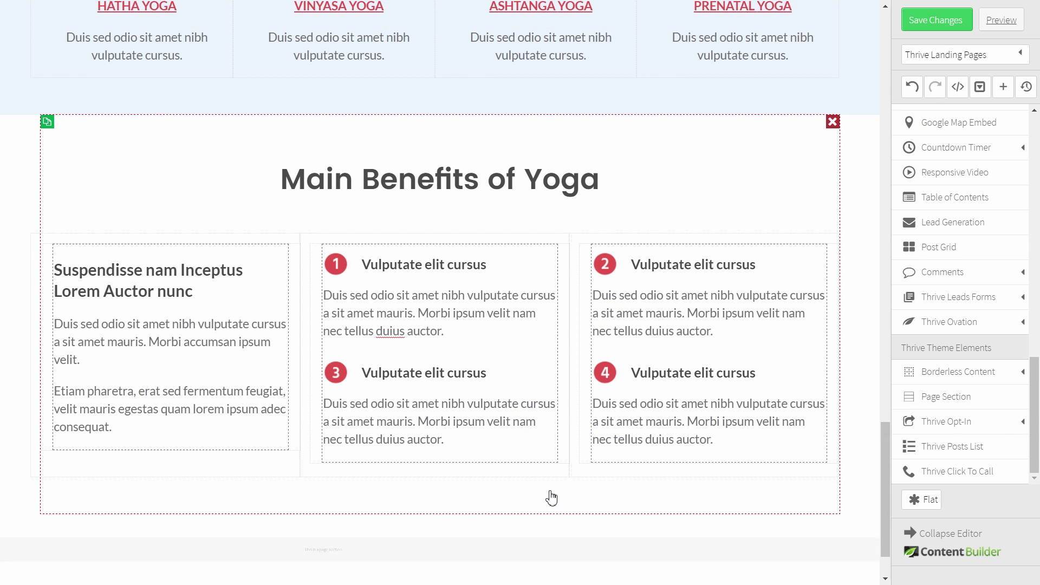
scroll(567, 480, "down", 1)
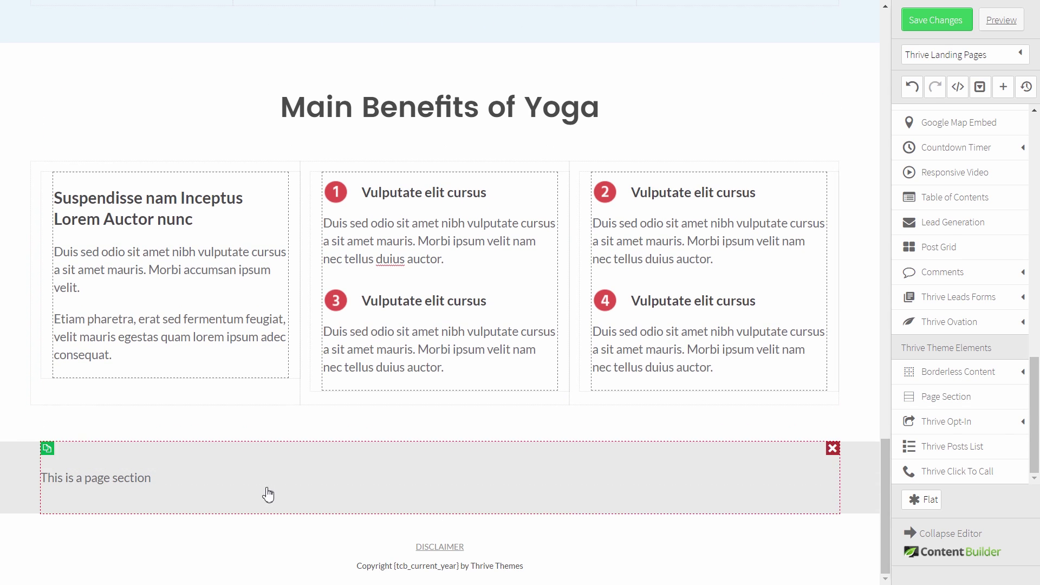
Set the new page section's background colour to the dark grey favourite colour
left_click(19, 465)
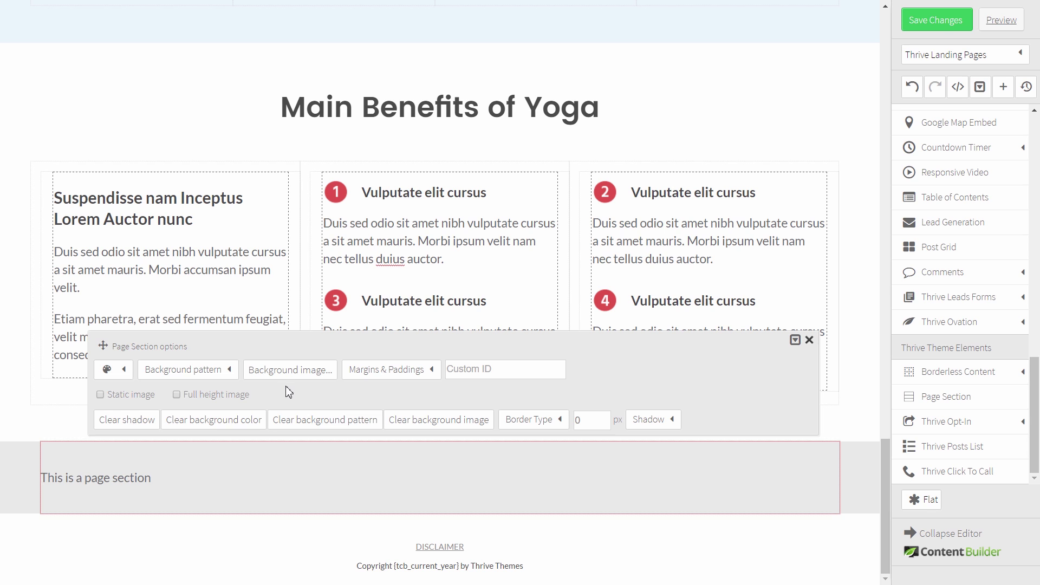
left_click(121, 373)
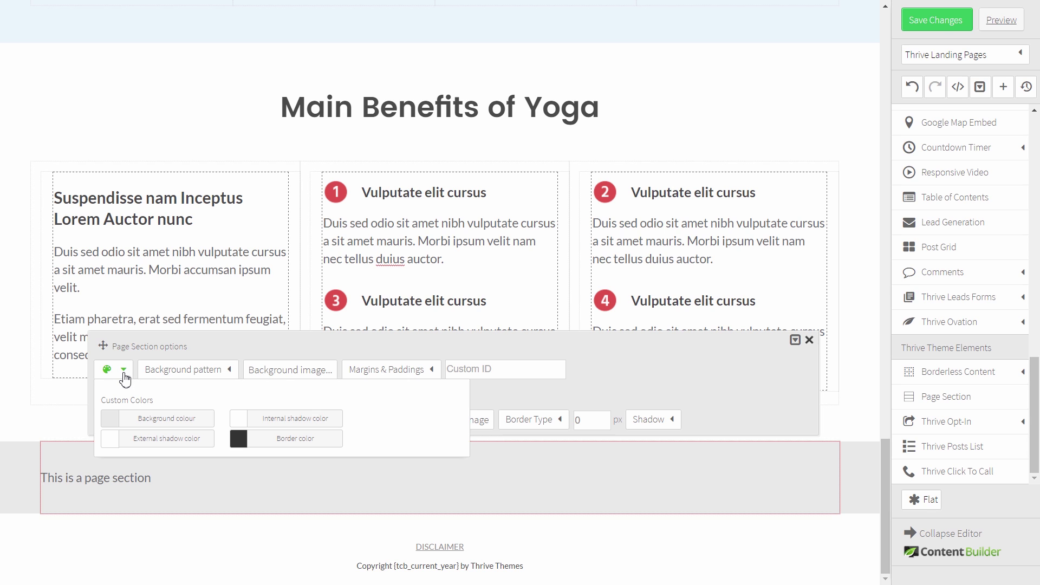
left_click(156, 426)
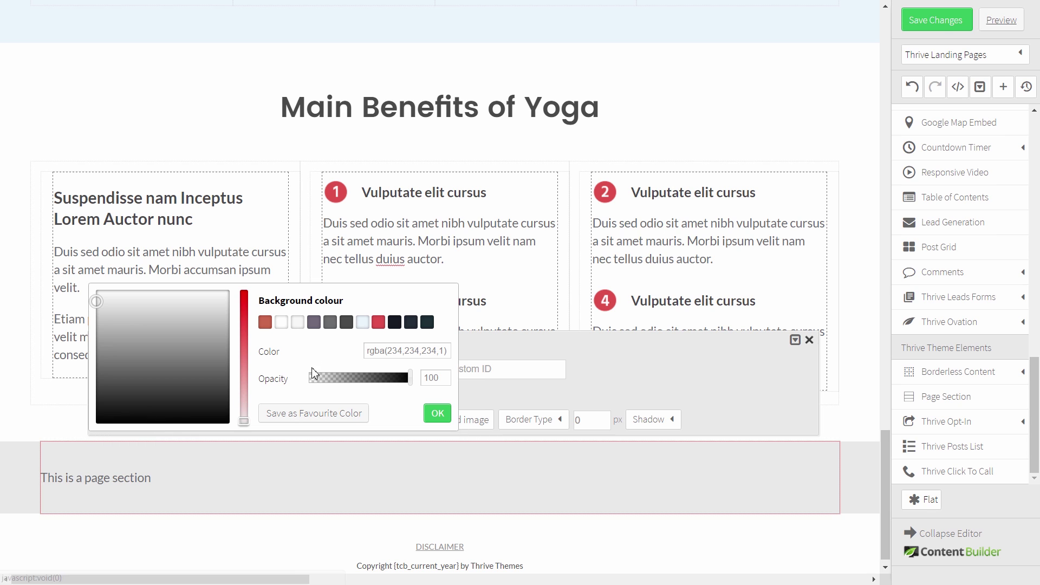
left_click(347, 322)
left_click(439, 415)
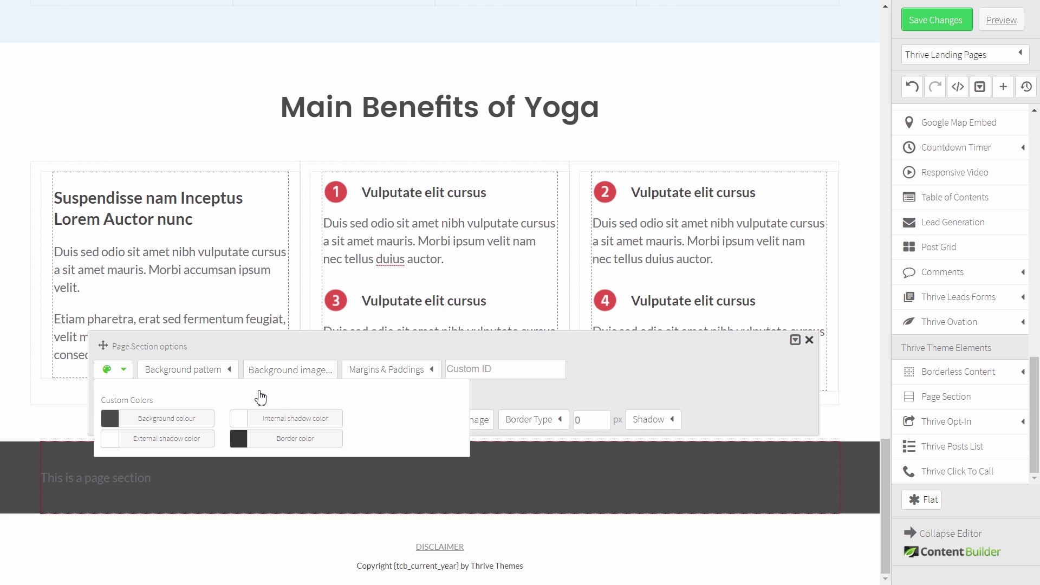
Set testimonial_bg-1.png from the media library as the new page section's background image
left_click(304, 373)
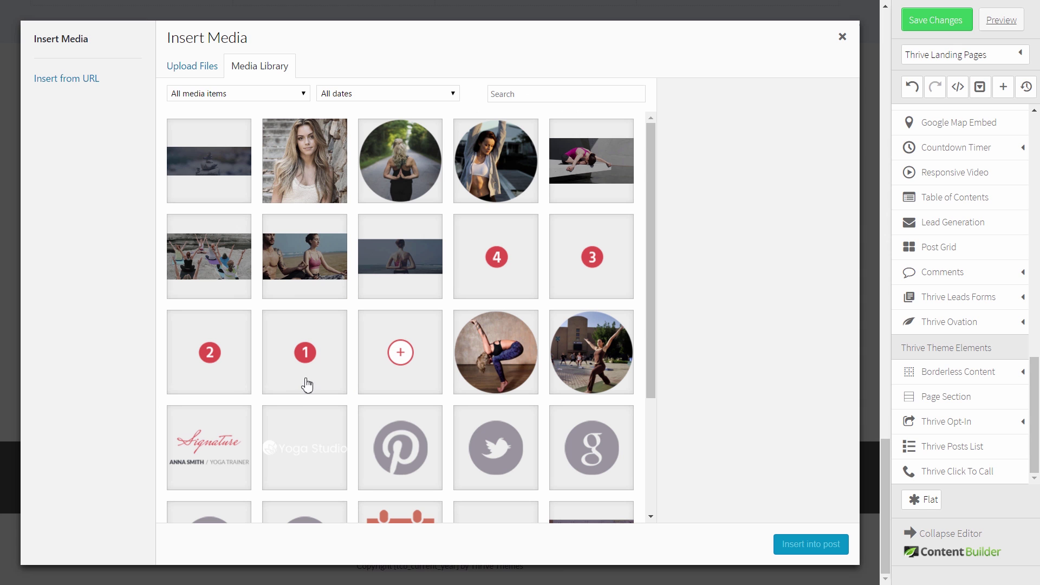
left_click(215, 201)
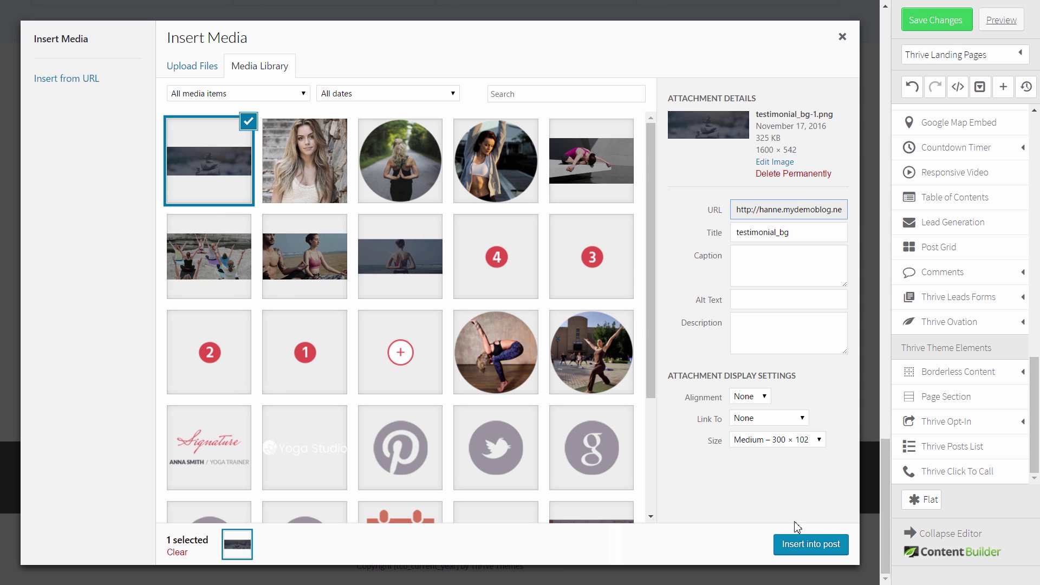
left_click(806, 546)
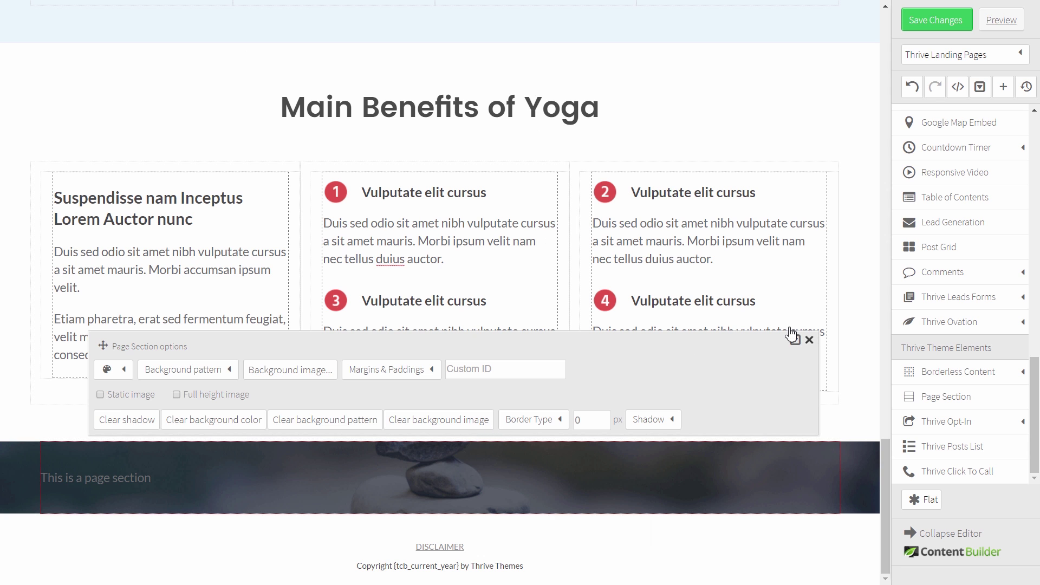
left_click(810, 340)
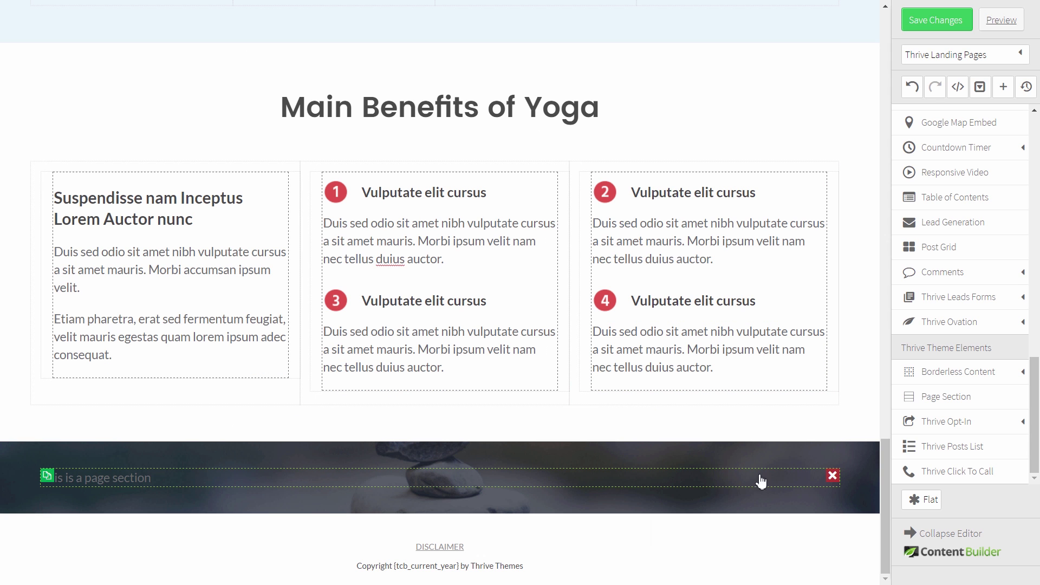
Replace the placeholder text in the new page section with a Thrive Ovation Display Testimonials element
left_click(833, 475)
left_click(986, 288)
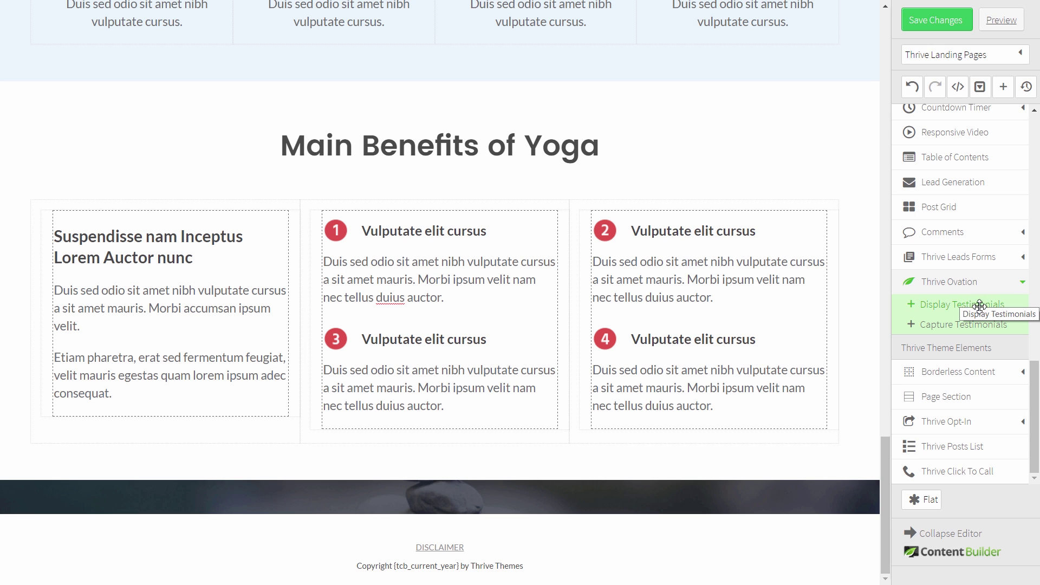
left_click_drag(977, 302, 413, 503)
scroll(449, 478, "down", 1)
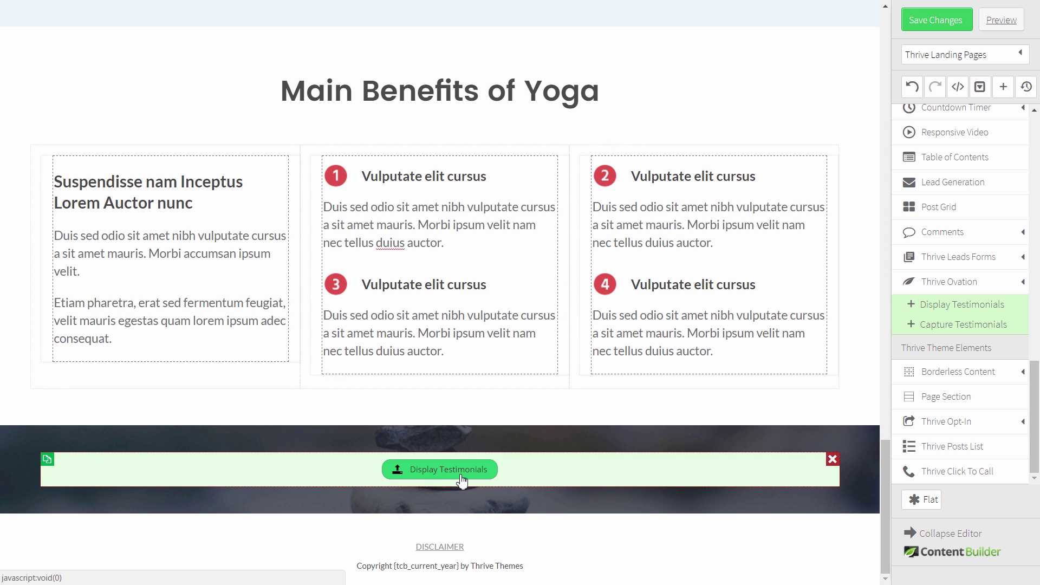
Choose the Default Slider template for the testimonial display
left_click(463, 471)
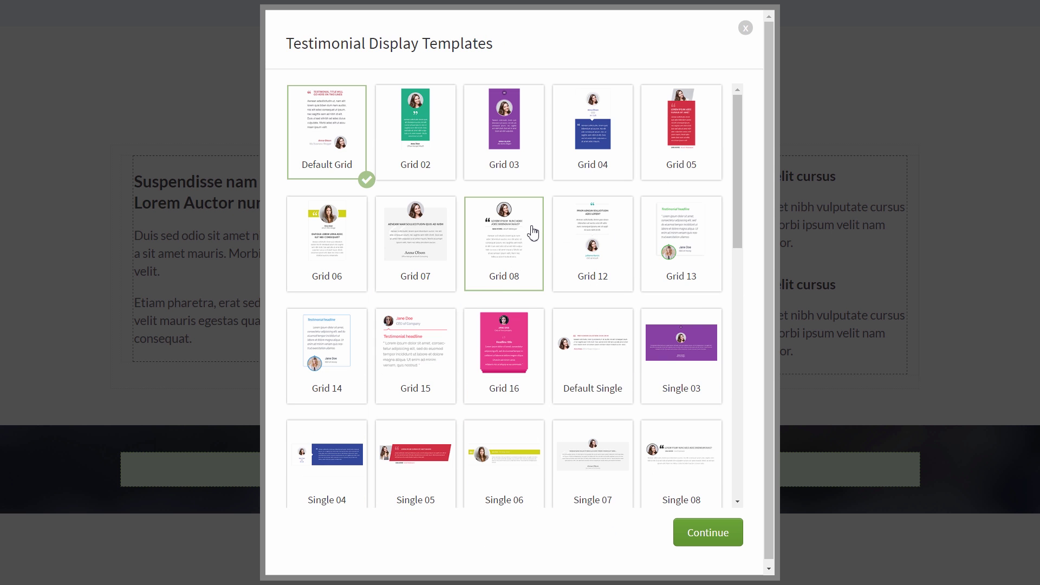
scroll(535, 231, "down", 3)
scroll(533, 233, "down", 5)
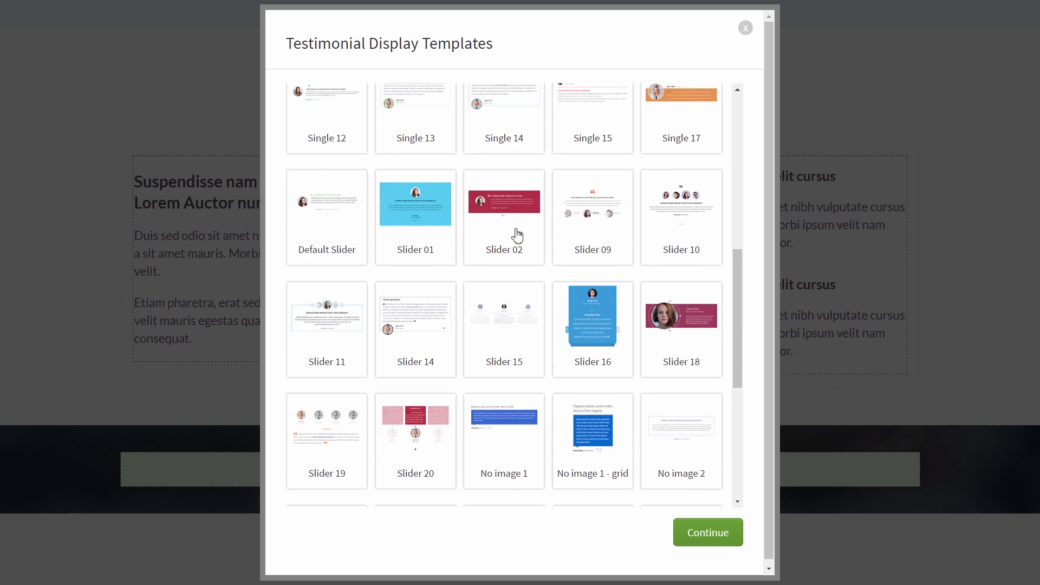
left_click(340, 235)
left_click(709, 533)
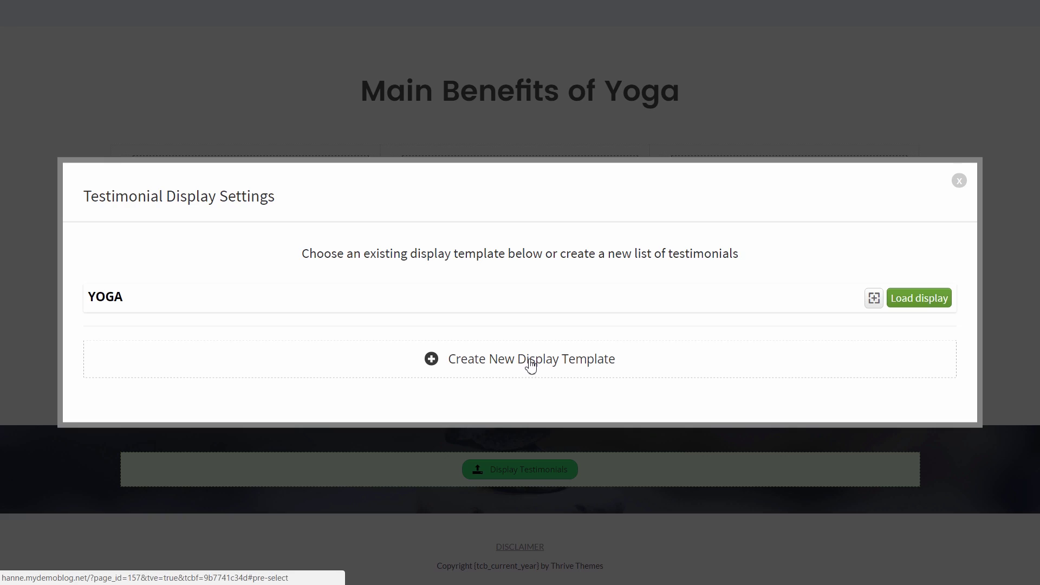
Create a new tag-based testimonial display with one tag and finish without saving it for future use
left_click(530, 365)
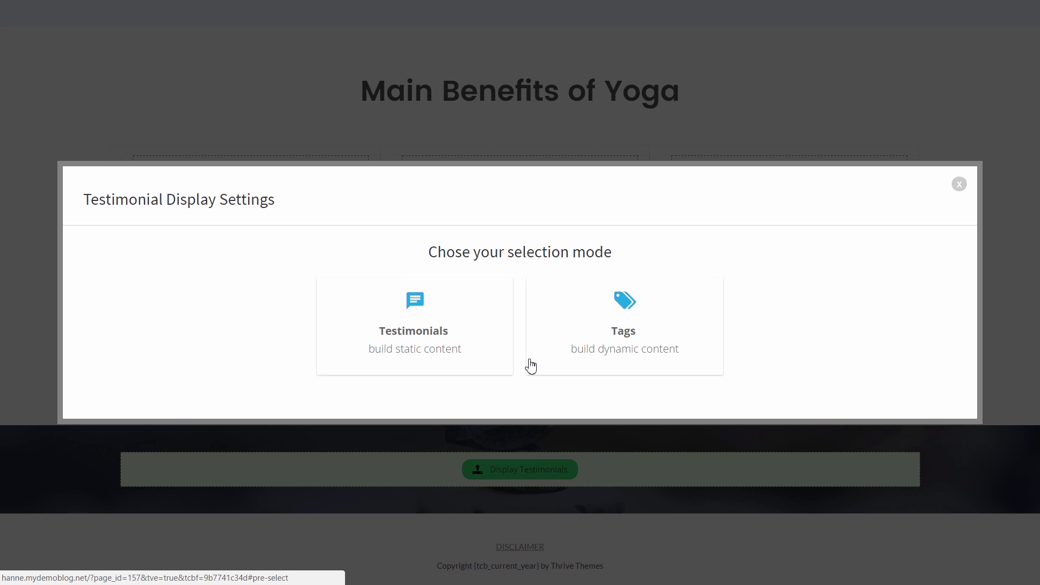
left_click(603, 325)
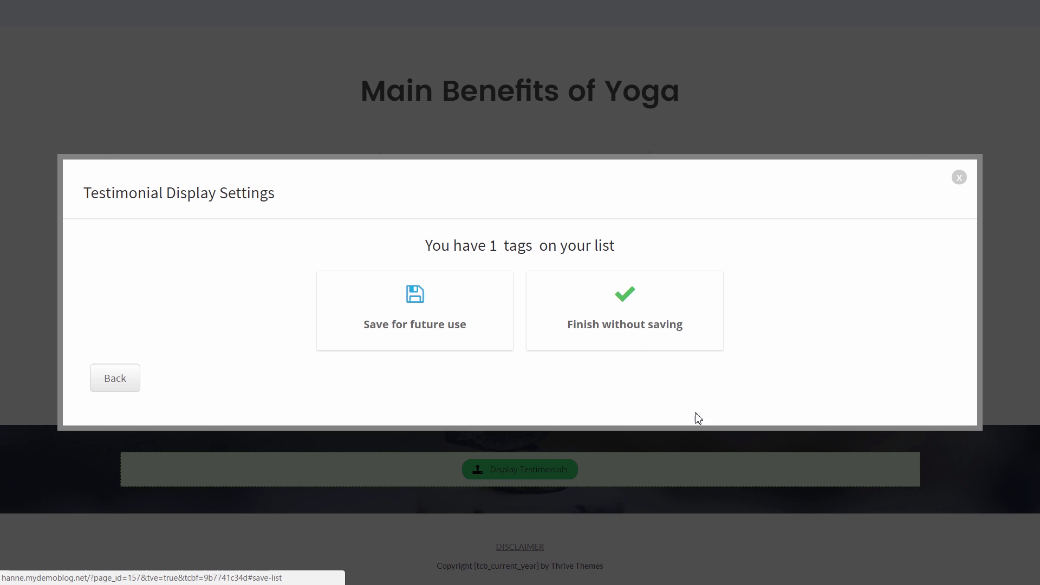
left_click(657, 325)
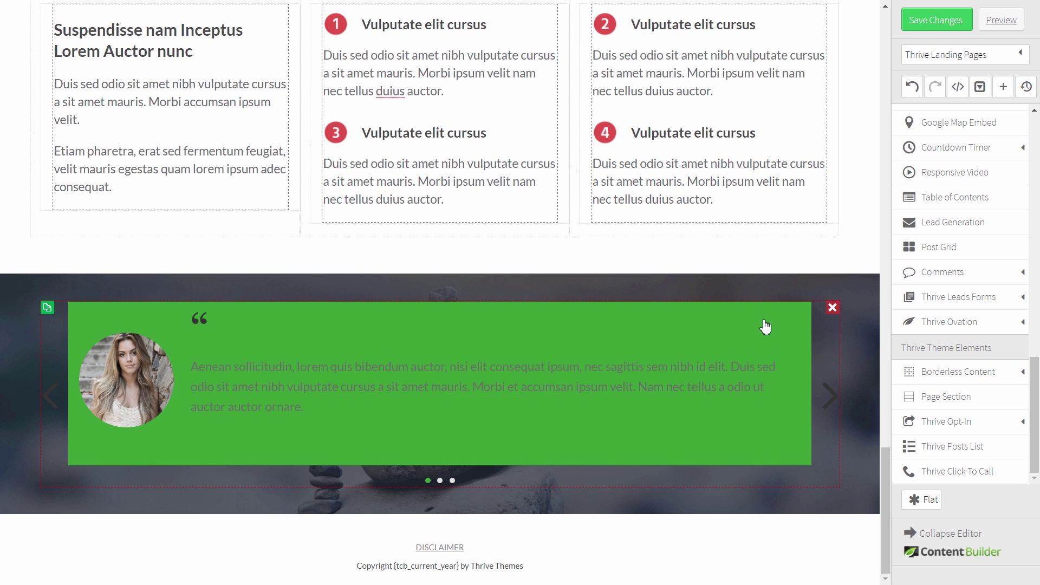
Apply the white default colour scheme to the testimonial slider
left_click(662, 324)
left_click(124, 278)
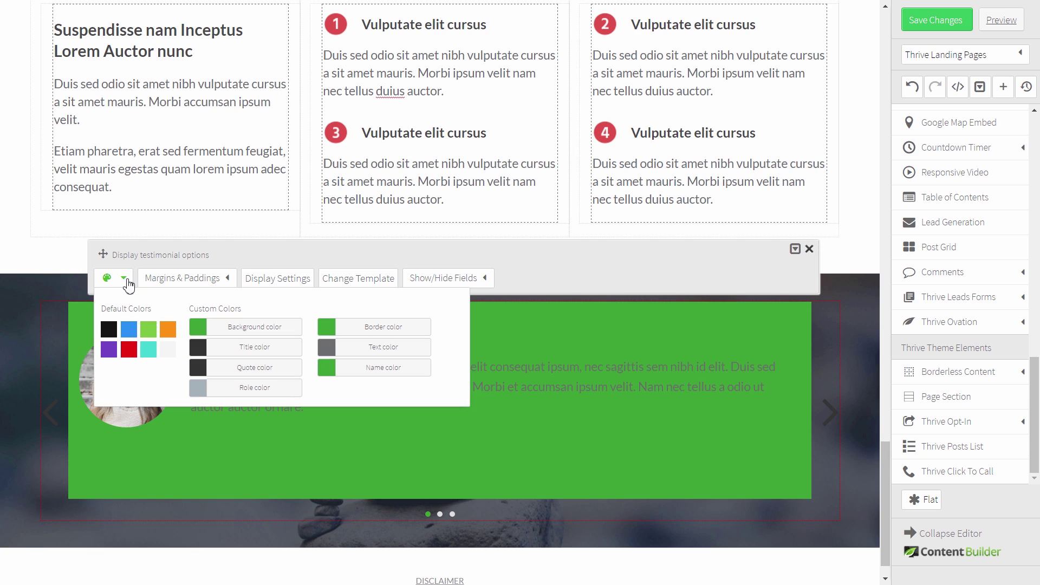
left_click(167, 352)
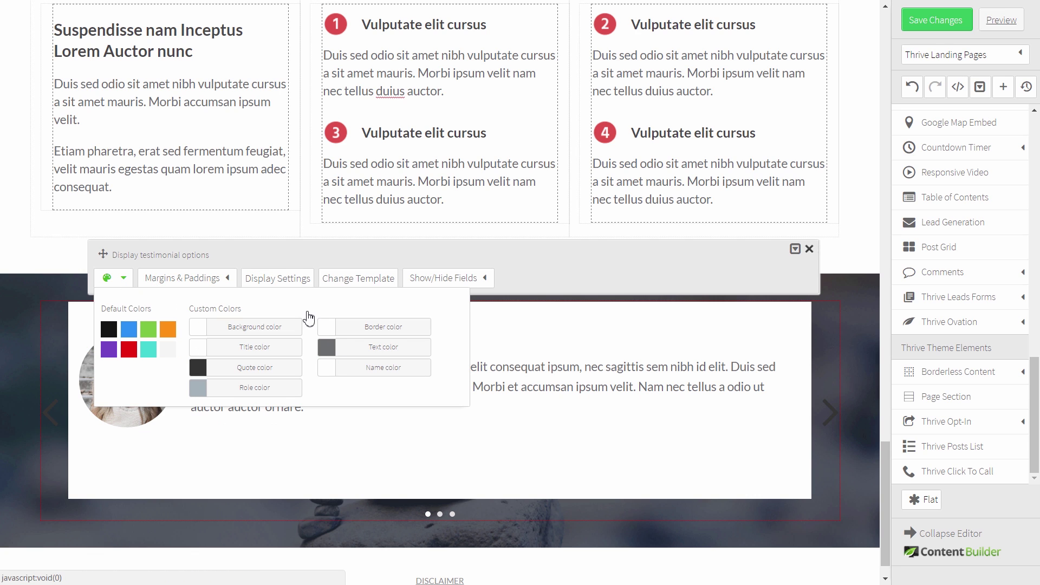
left_click(643, 286)
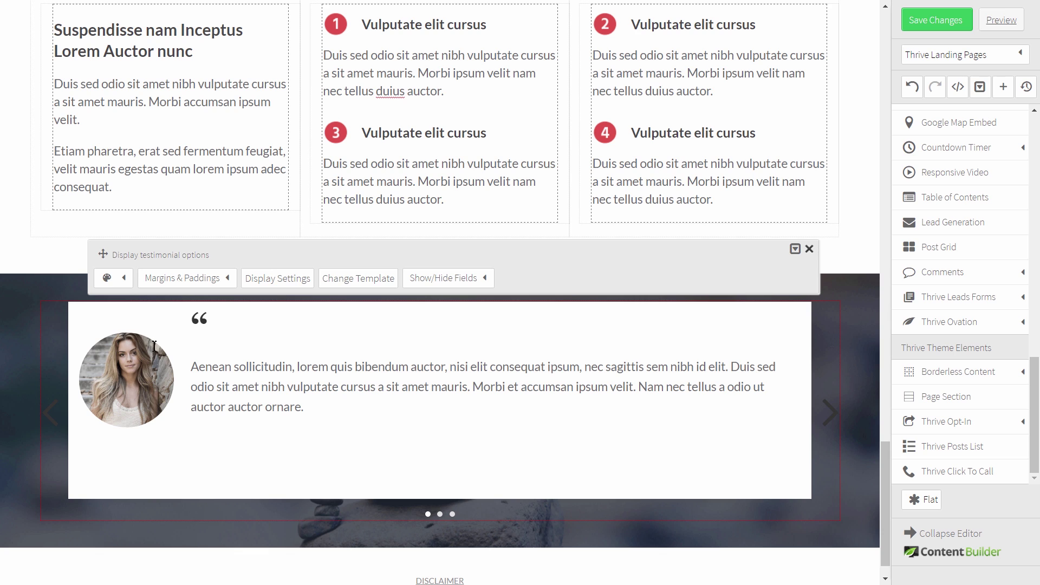
Make the testimonial slider's background fully transparent with an opacity of 0
left_click(125, 280)
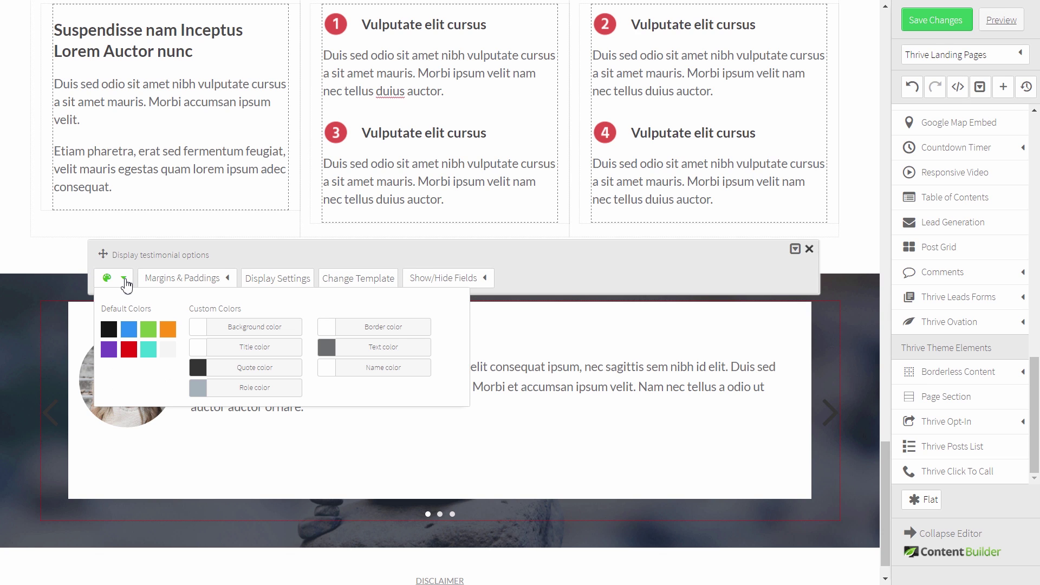
left_click(256, 326)
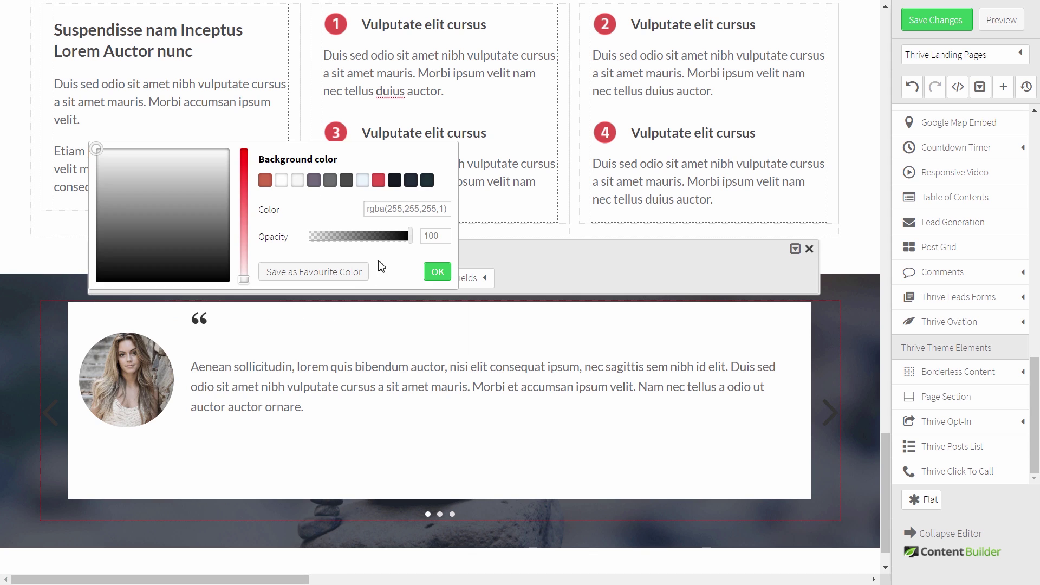
left_click_drag(402, 242, 278, 238)
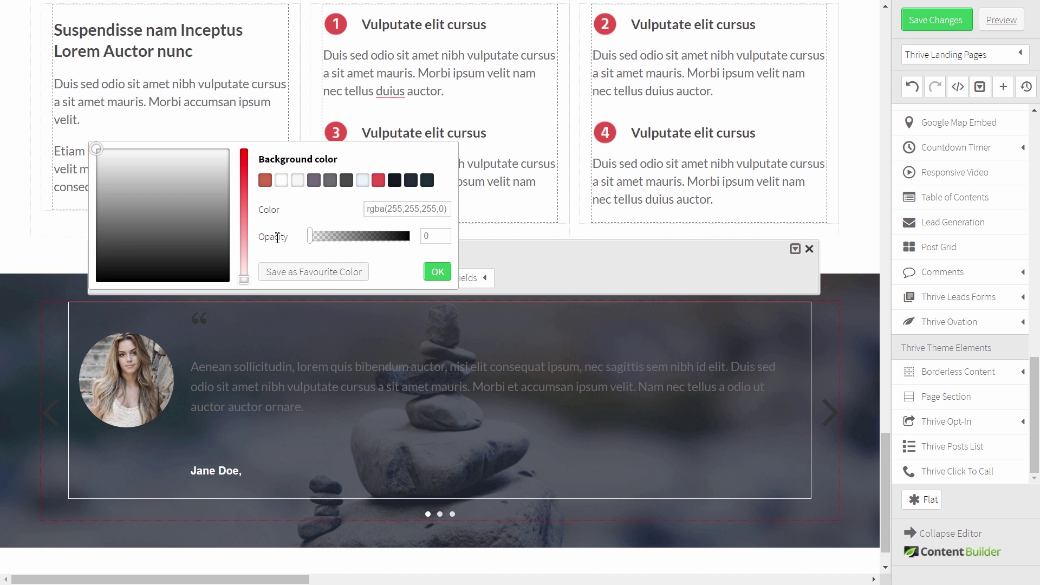
left_click(425, 277)
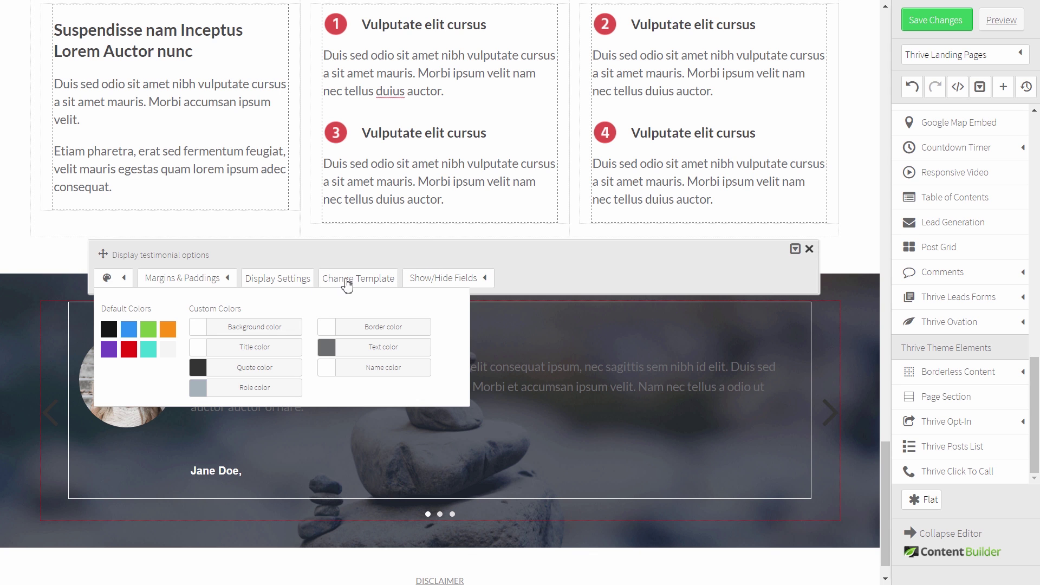
Set the testimonial slider's text colour and quote colour to white
left_click(383, 348)
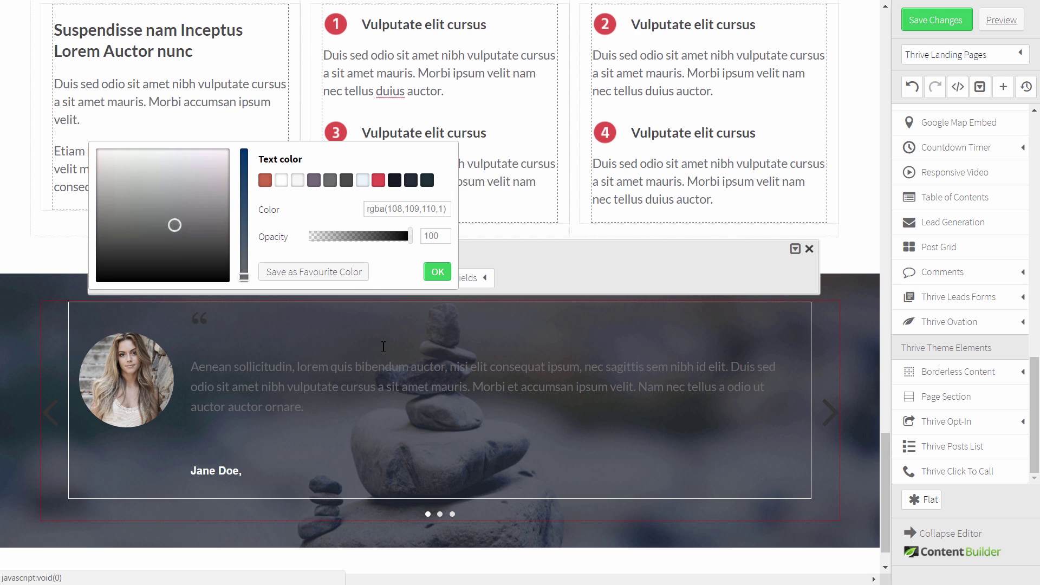
left_click(286, 185)
left_click(438, 272)
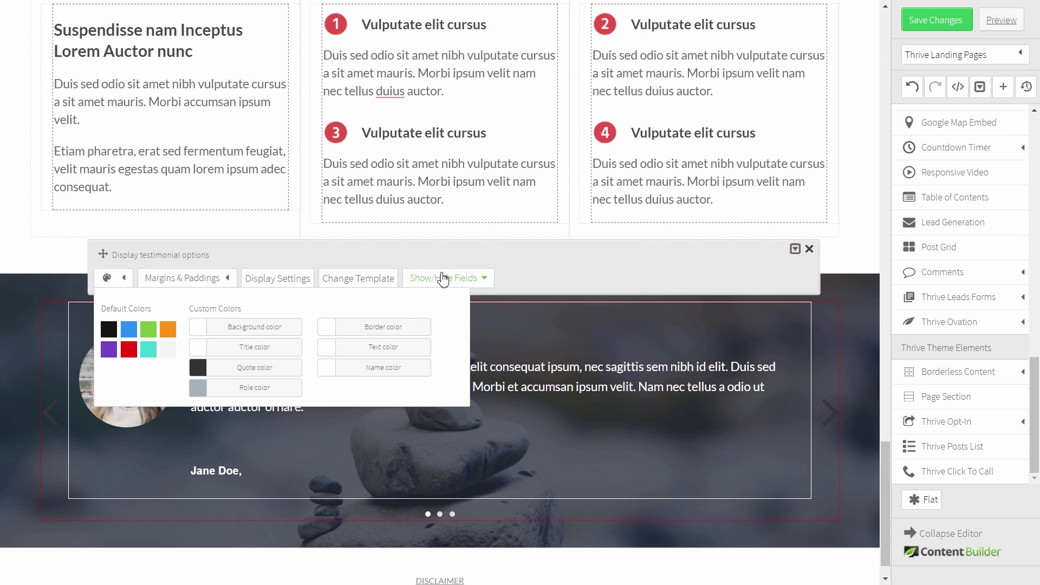
left_click(262, 367)
left_click(282, 180)
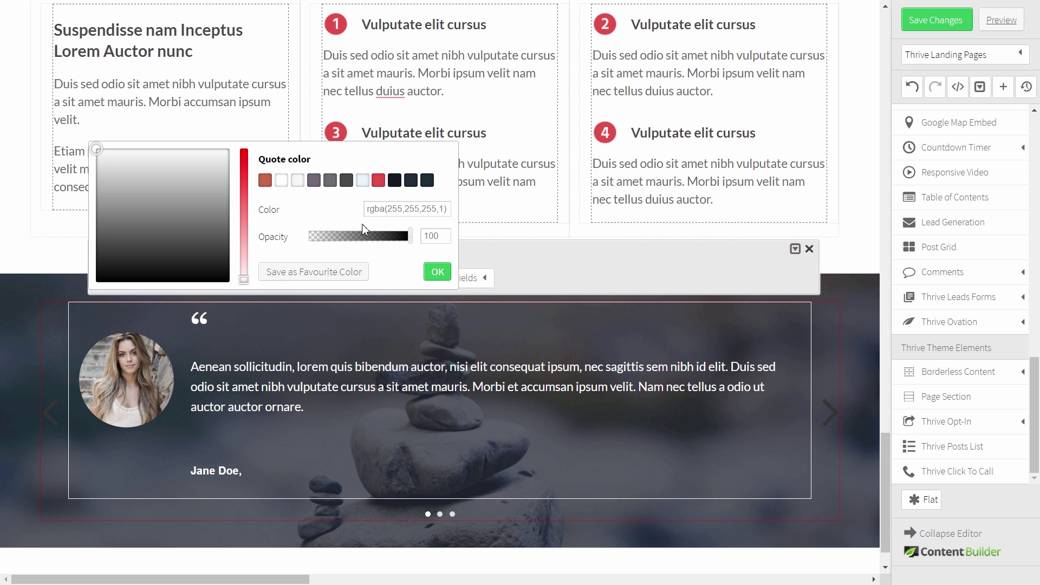
left_click(443, 277)
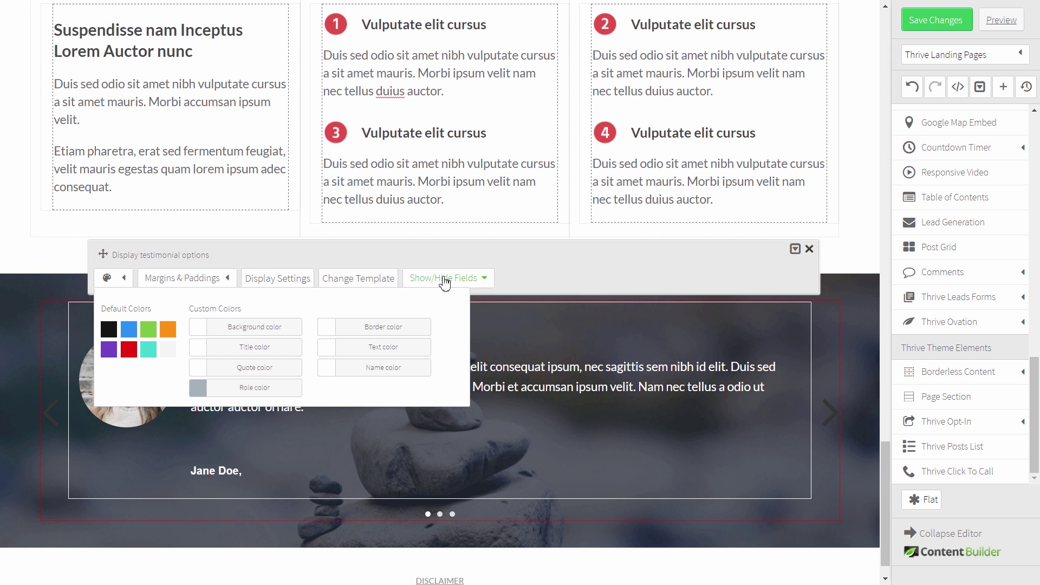
Set the testimonial slider's border colour opacity to 0 and close its options
left_click(369, 328)
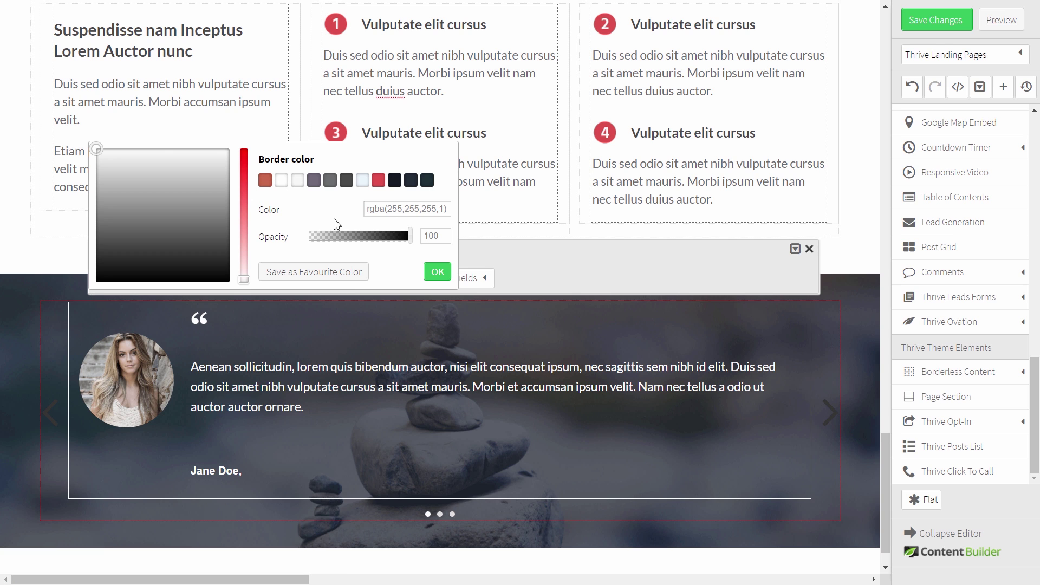
left_click_drag(404, 240, 298, 242)
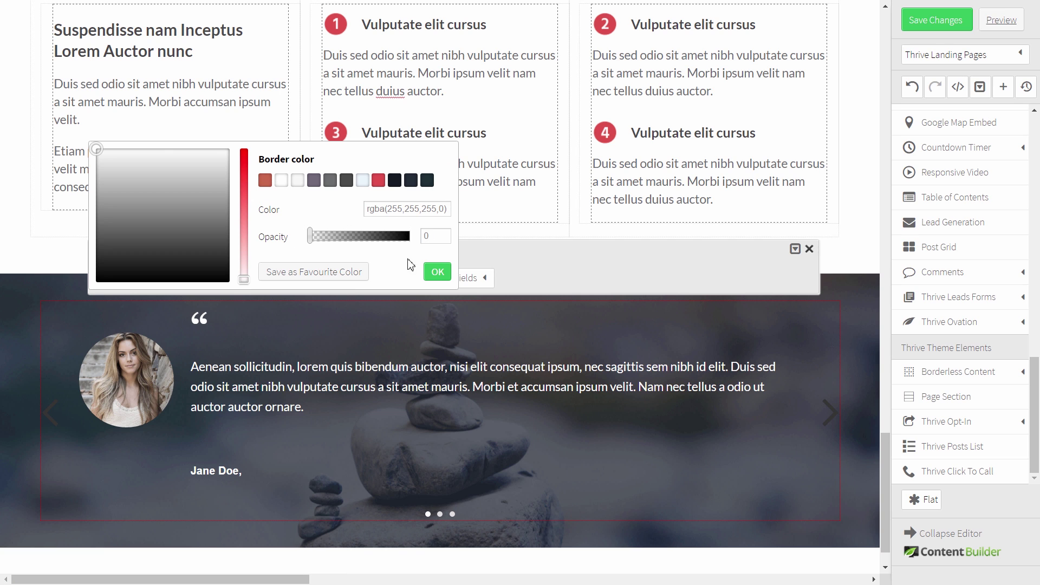
left_click(437, 272)
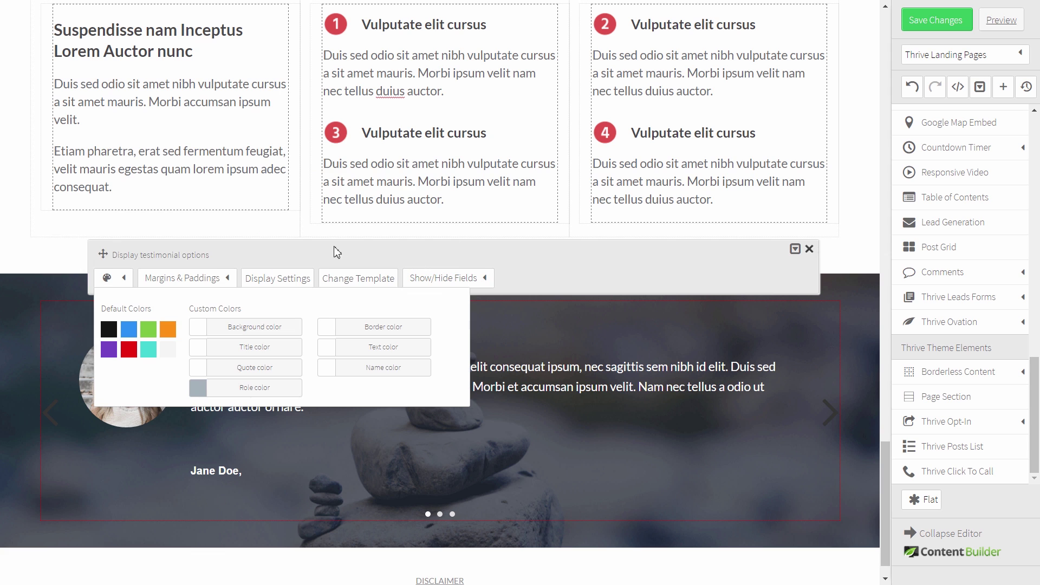
left_click(856, 321)
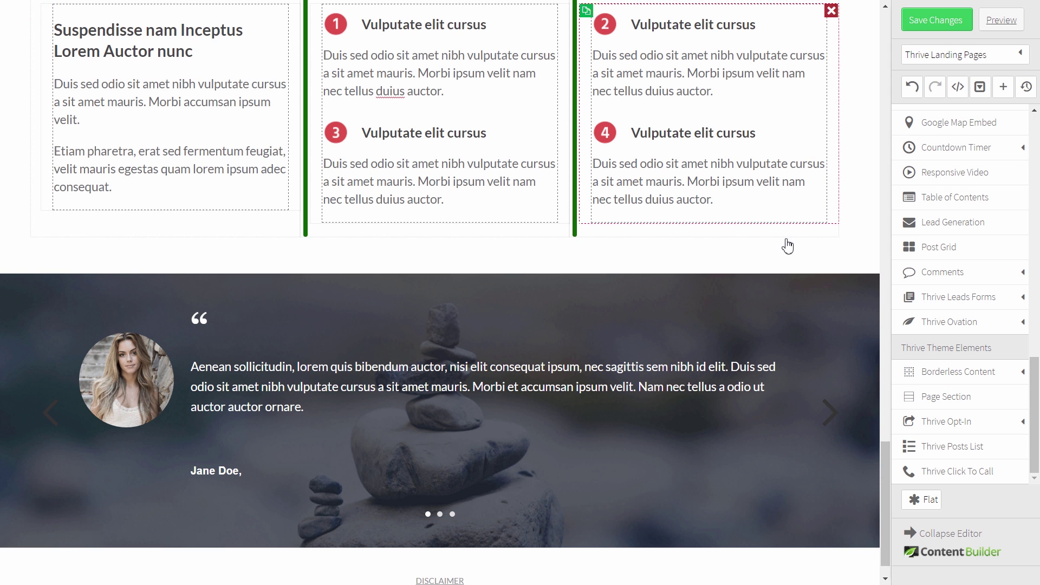
scroll(789, 243, "down", 1)
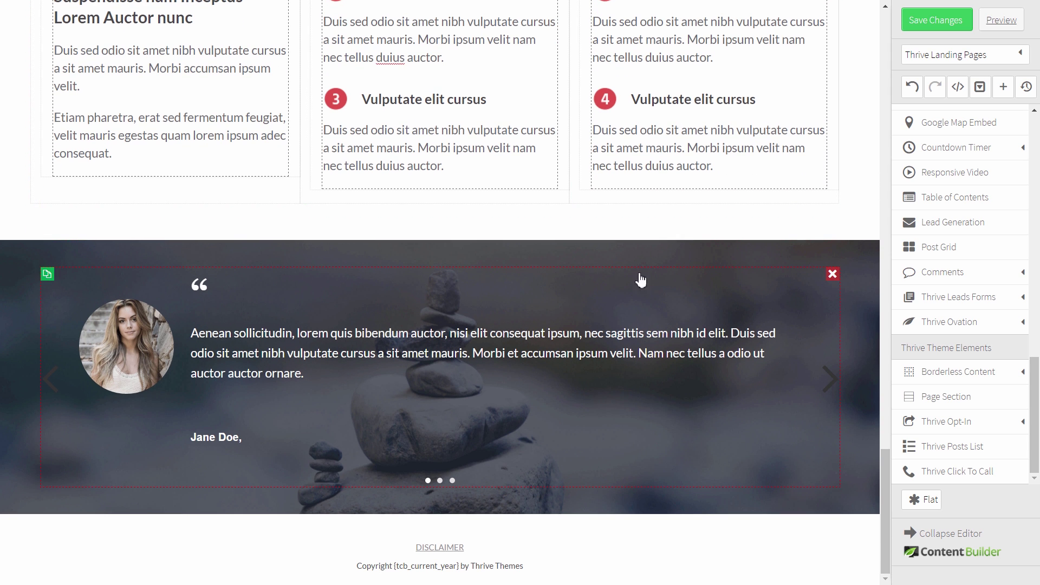
Save the landing page and add a new page section directly below the testimonial slider section
left_click(938, 24)
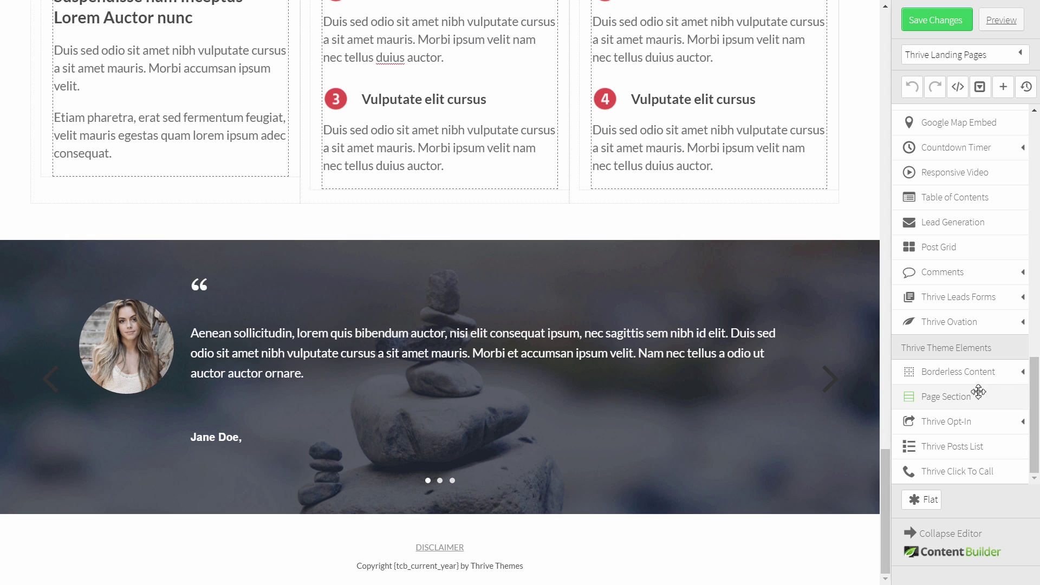
left_click_drag(970, 401, 426, 520)
scroll(503, 474, "down", 1)
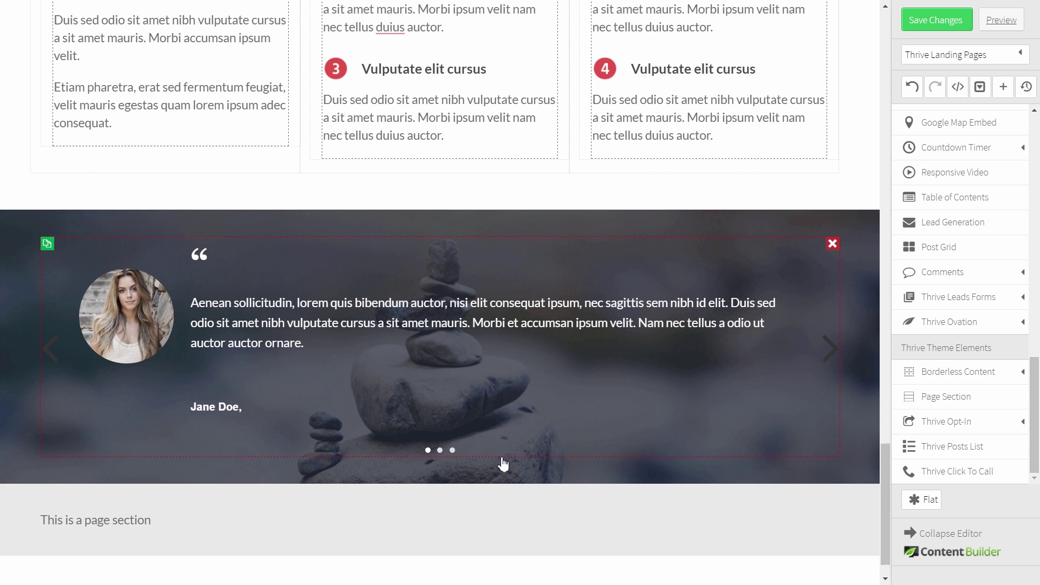
Set the new page section's background colour to the saved red
left_click(25, 480)
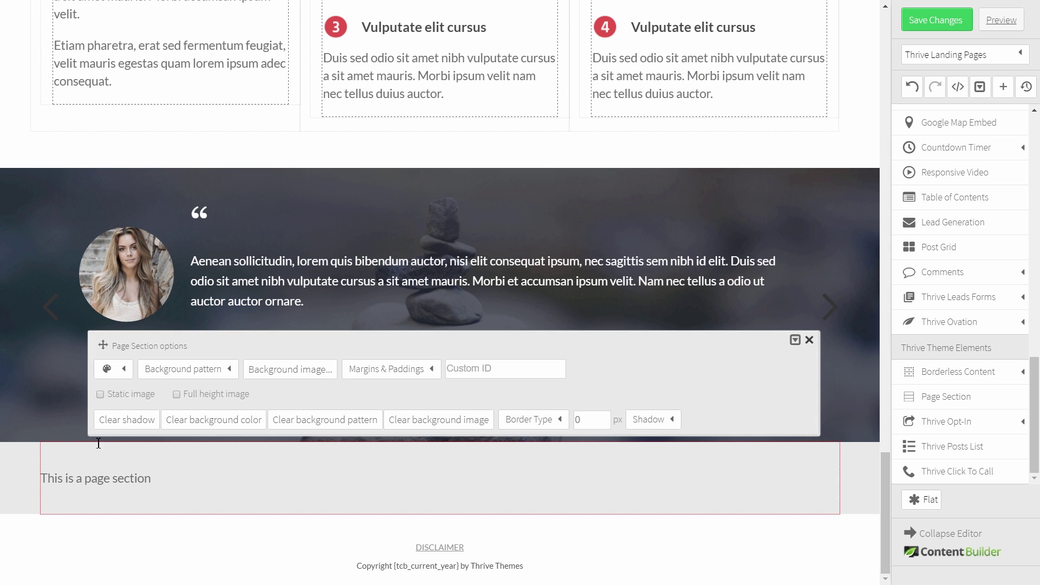
left_click(124, 370)
left_click(182, 424)
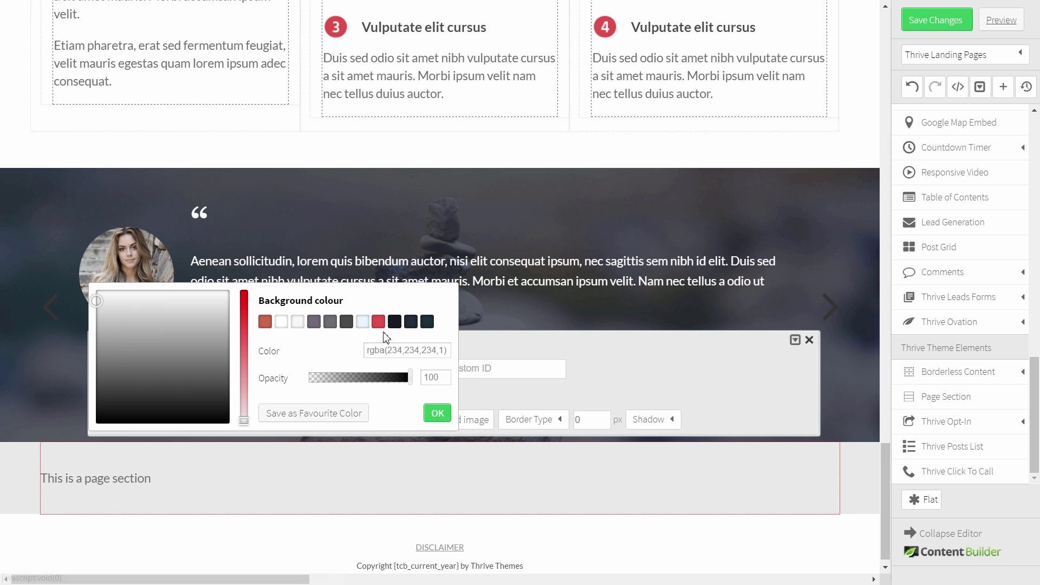
left_click(380, 320)
left_click(435, 416)
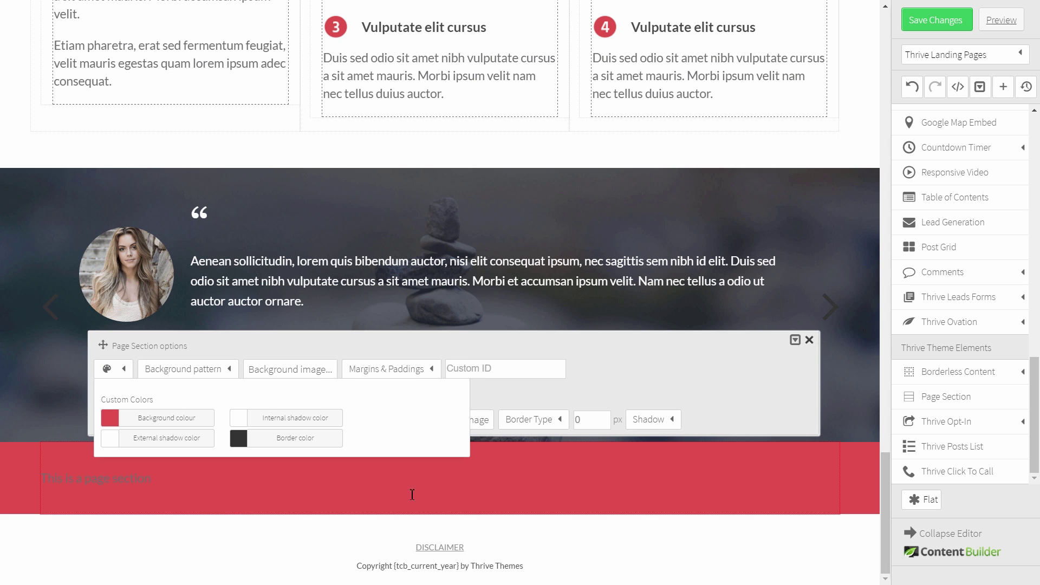
Replace the red section's placeholder text with "Join us now and get a 7-day bonus class"
left_click(115, 482)
left_click_drag(173, 479, 9, 481)
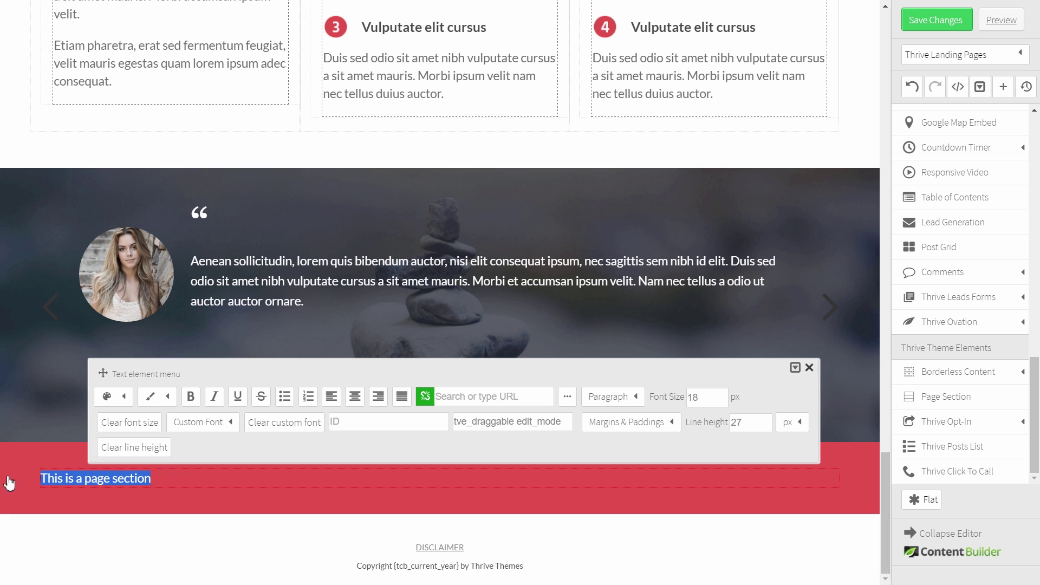
type("Join us now and get a 7-day bonus class")
type("!")
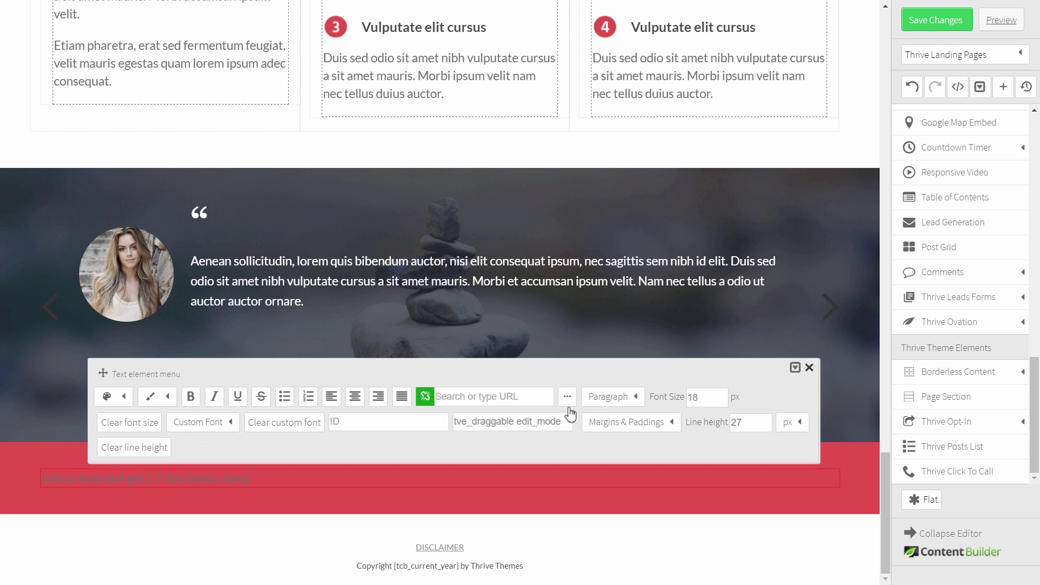
Format the red section's text as a centred Heading 2 in white
left_click(628, 399)
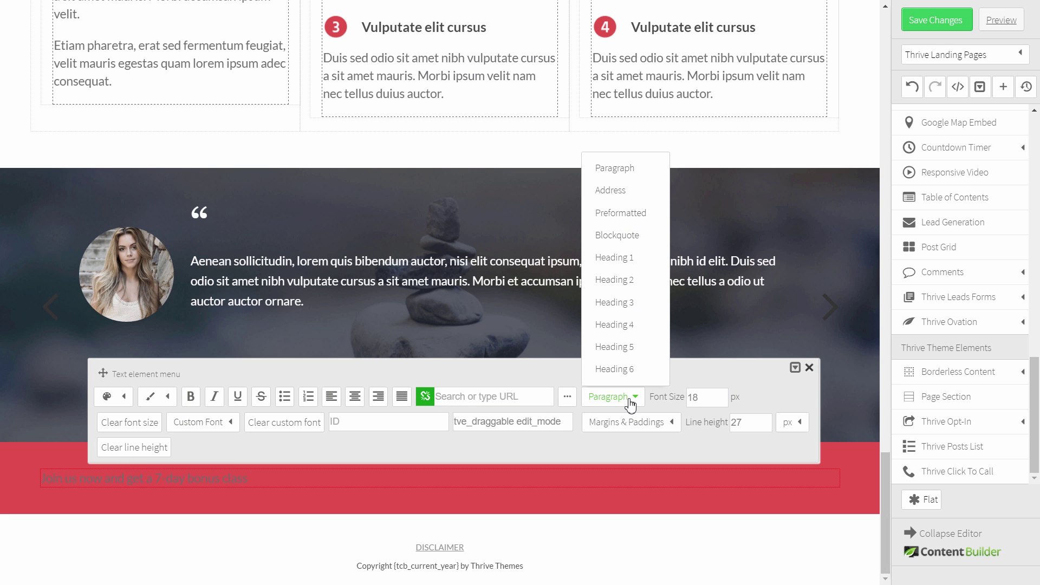
left_click(625, 281)
left_click(355, 396)
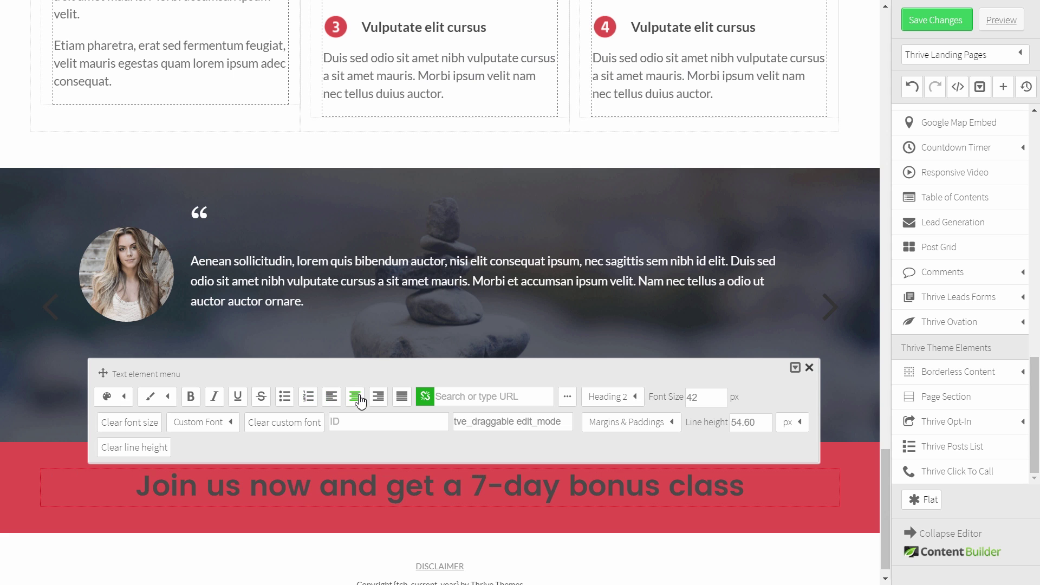
left_click(125, 400)
left_click(244, 450)
left_click(299, 355)
left_click(437, 440)
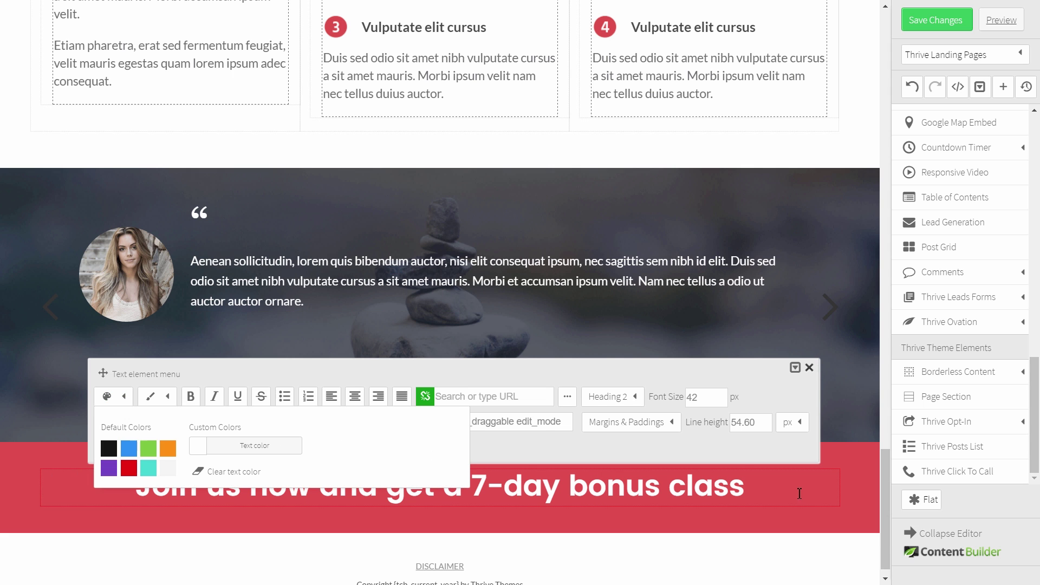
left_click(857, 494)
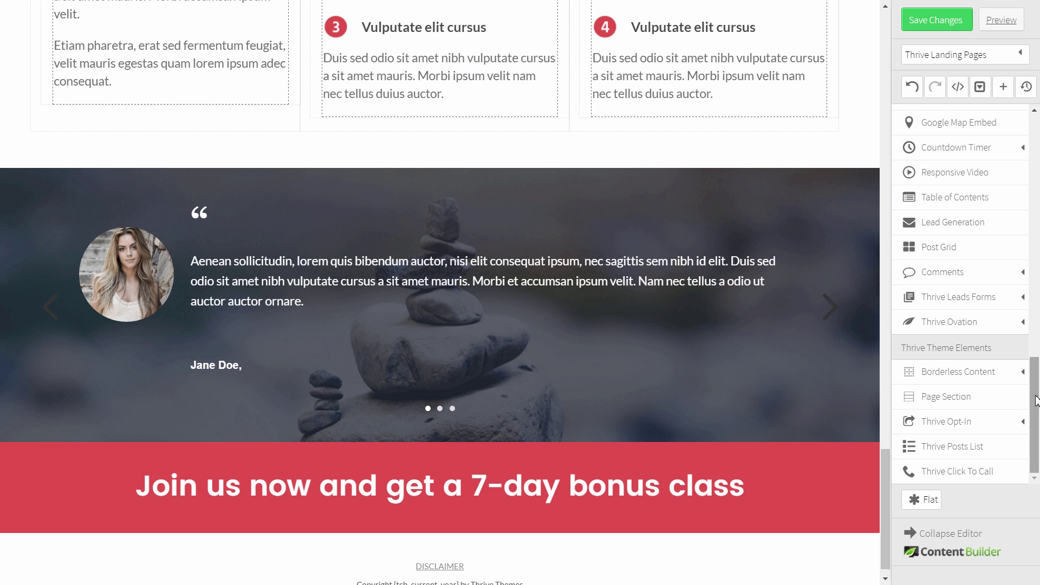
Add a text element below the red section's heading, coloured white and centred
scroll(962, 227, "up", 8)
left_click_drag(970, 142, 379, 501)
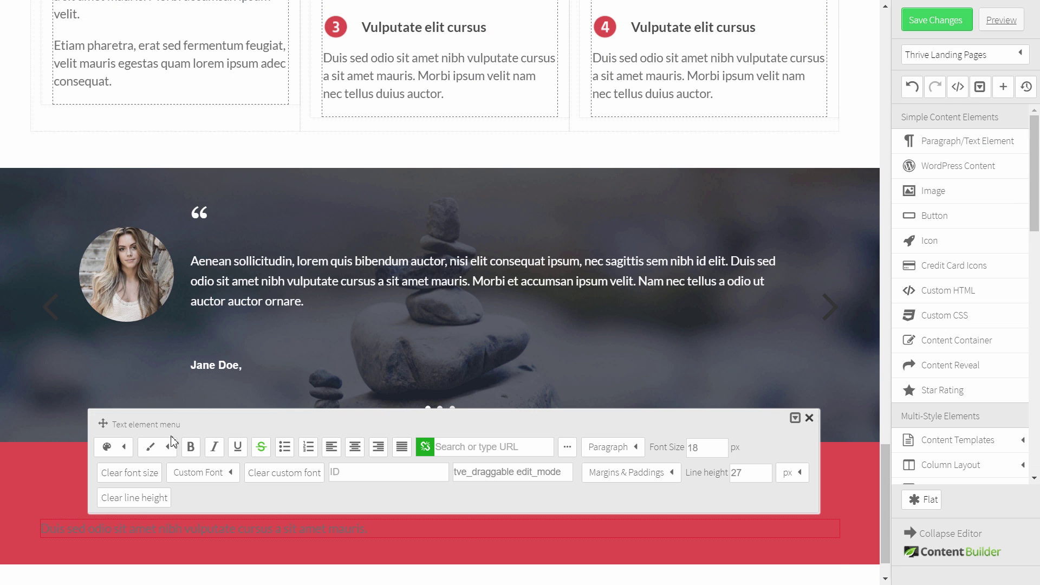
left_click(122, 448)
left_click(252, 497)
left_click(288, 401)
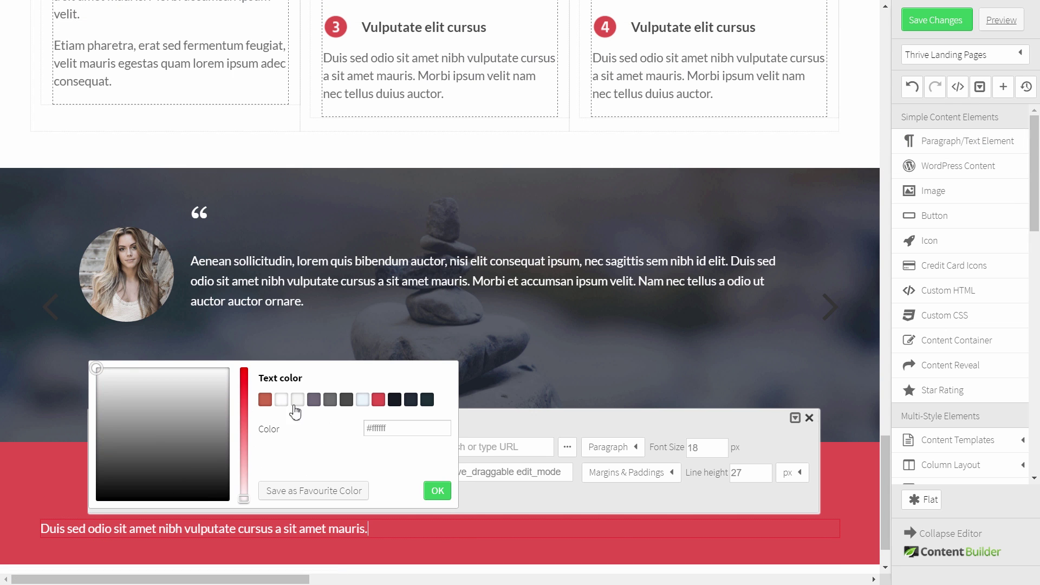
left_click(434, 491)
left_click(355, 448)
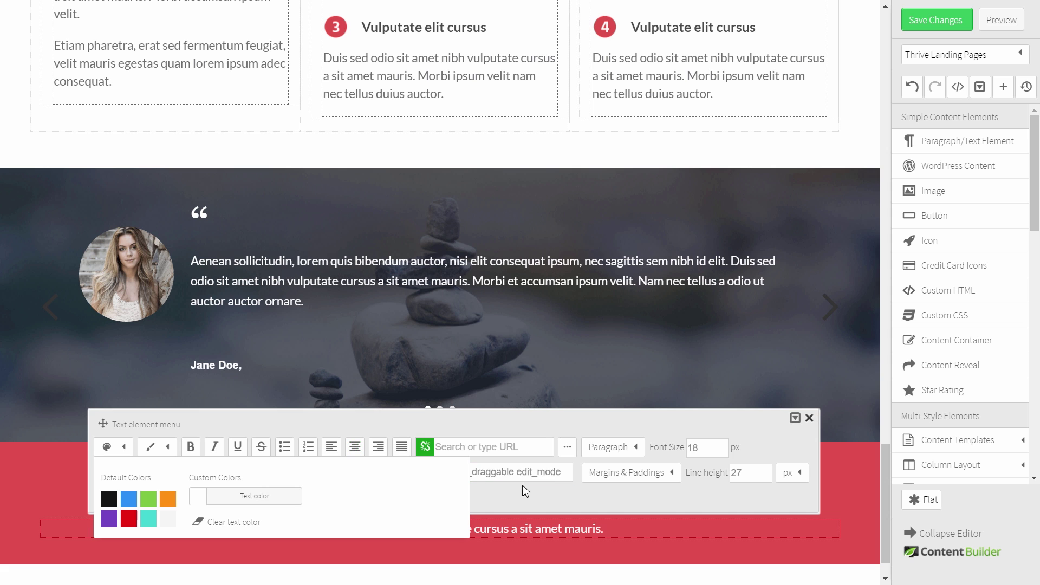
left_click(848, 515)
scroll(503, 494, "down", 1)
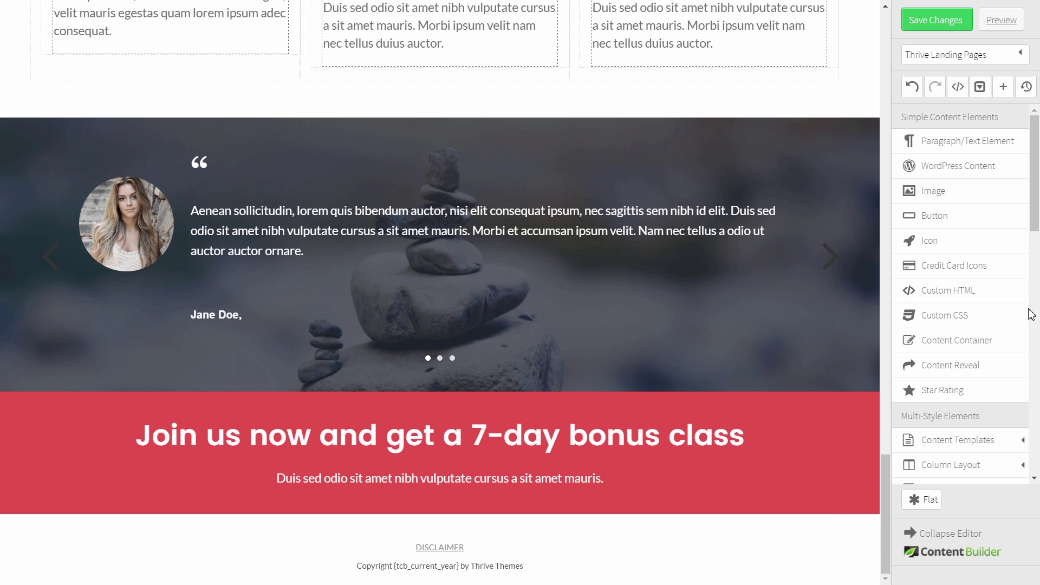
Add a button below the red section's paragraph, using Style 2 and centre alignment
left_click_drag(959, 221, 481, 492)
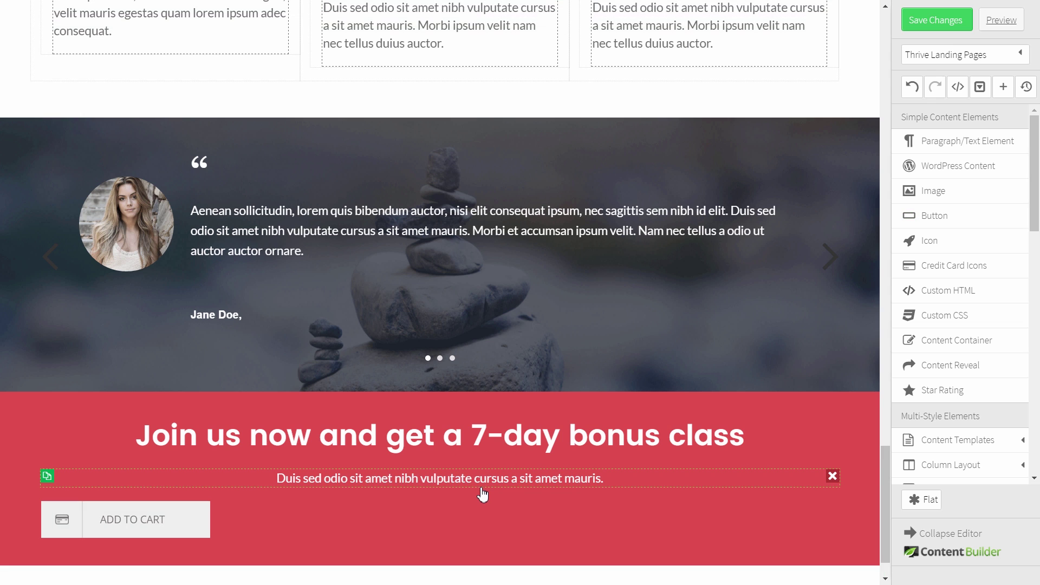
scroll(221, 466, "down", 1)
left_click(190, 482)
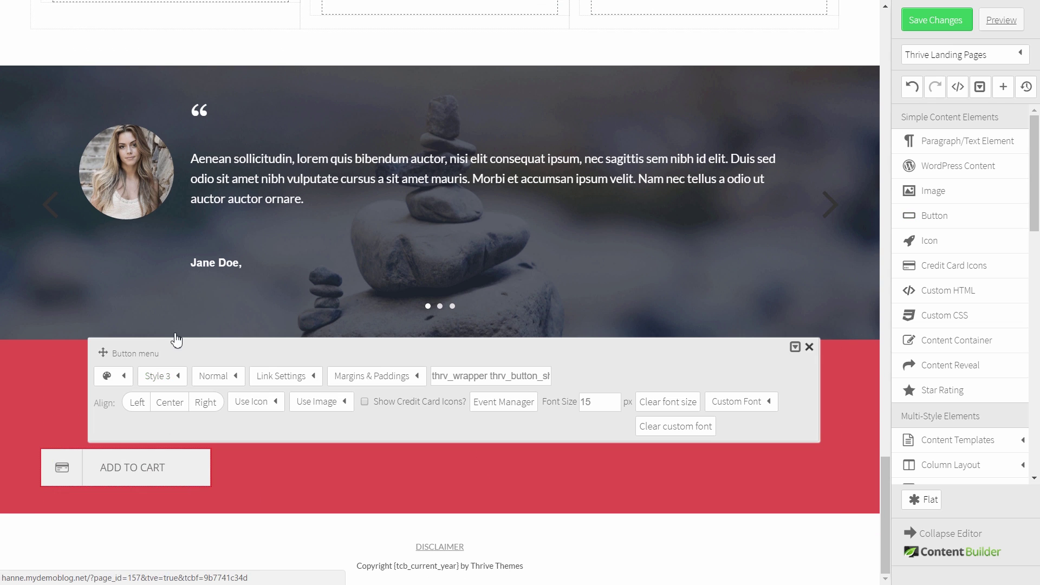
left_click(177, 376)
left_click(167, 425)
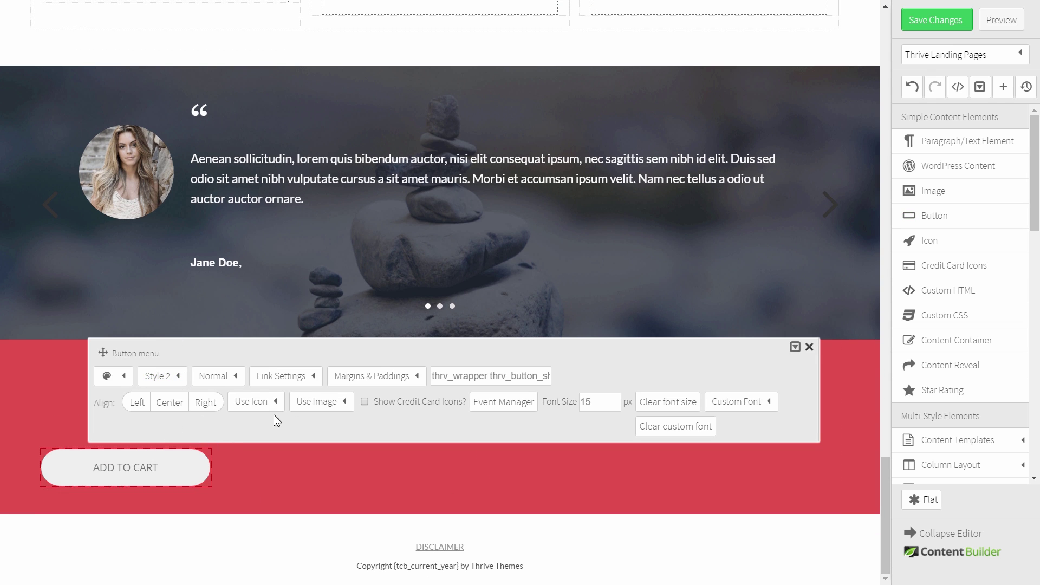
left_click(179, 411)
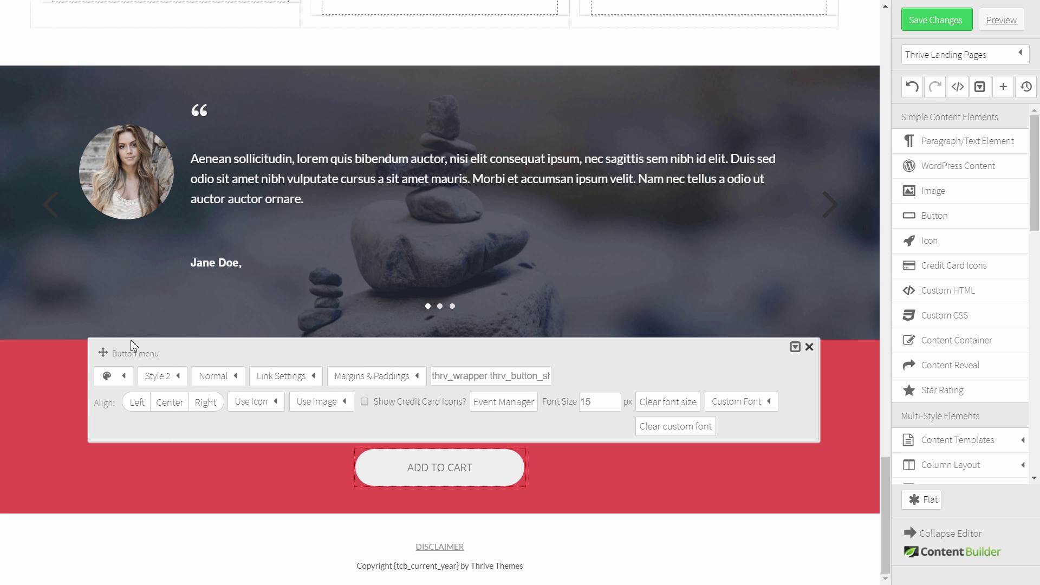
Set the button's top margin to 30 px
left_click_drag(111, 353, 111, 258)
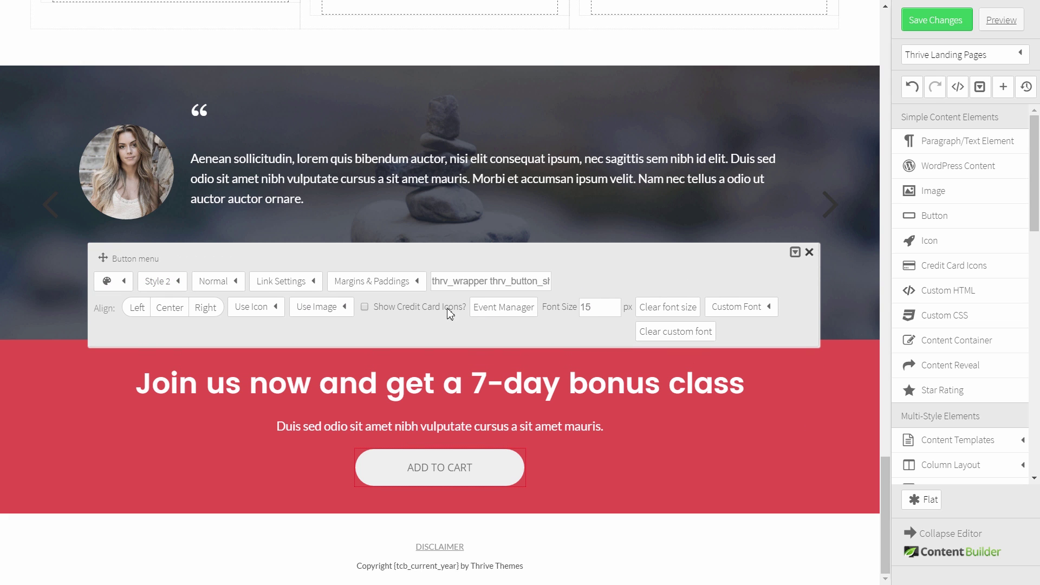
left_click(408, 286)
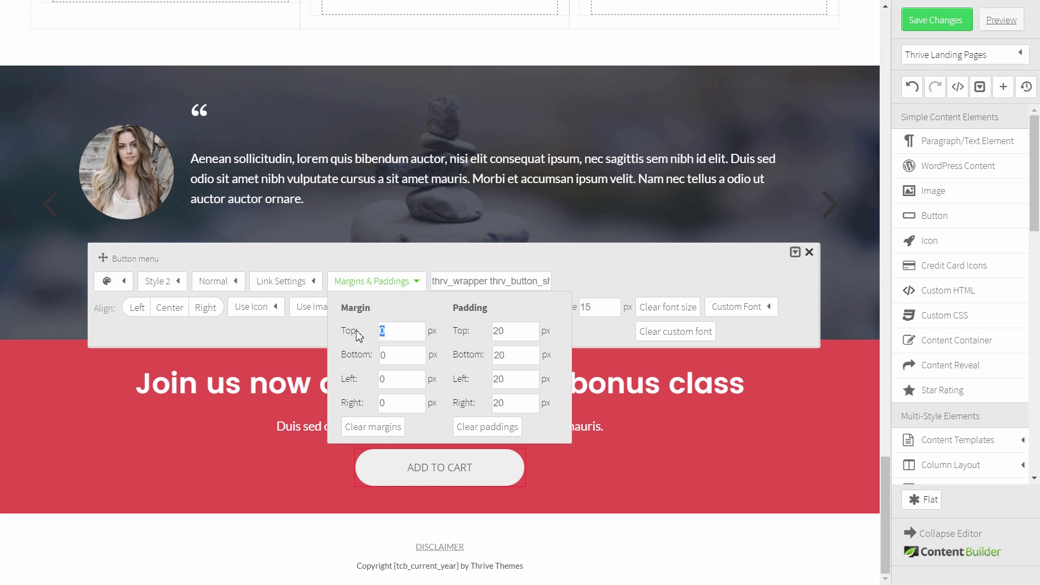
double_click(421, 331)
type("30")
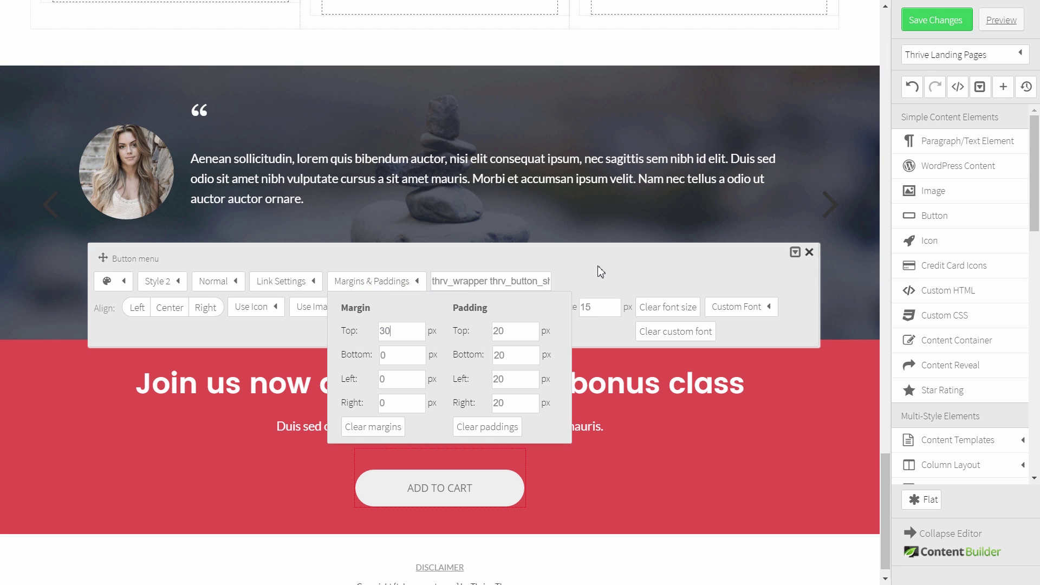
Set the button's font size to 18 px and its text to "JOIN NOW"
left_click(612, 303)
type("18")
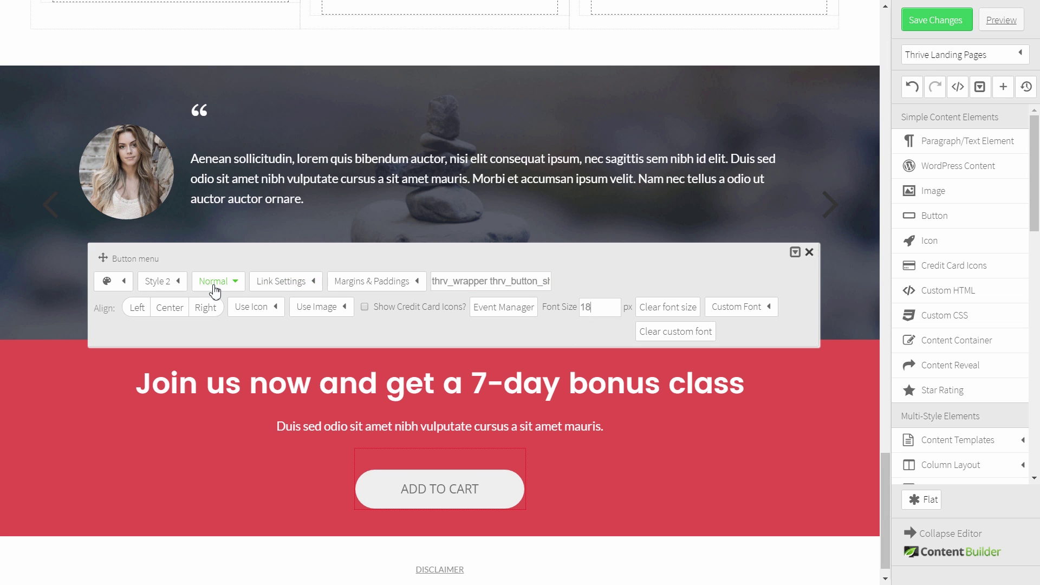
left_click(285, 281)
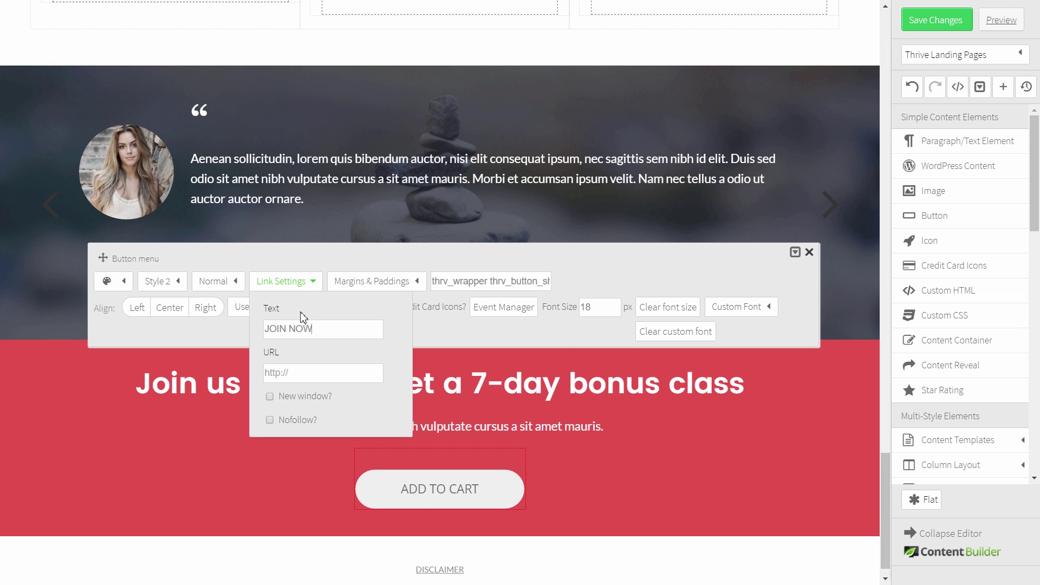
left_click(312, 253)
Give the JOIN NOW button a white background and the saved red as its text colour
left_click(123, 281)
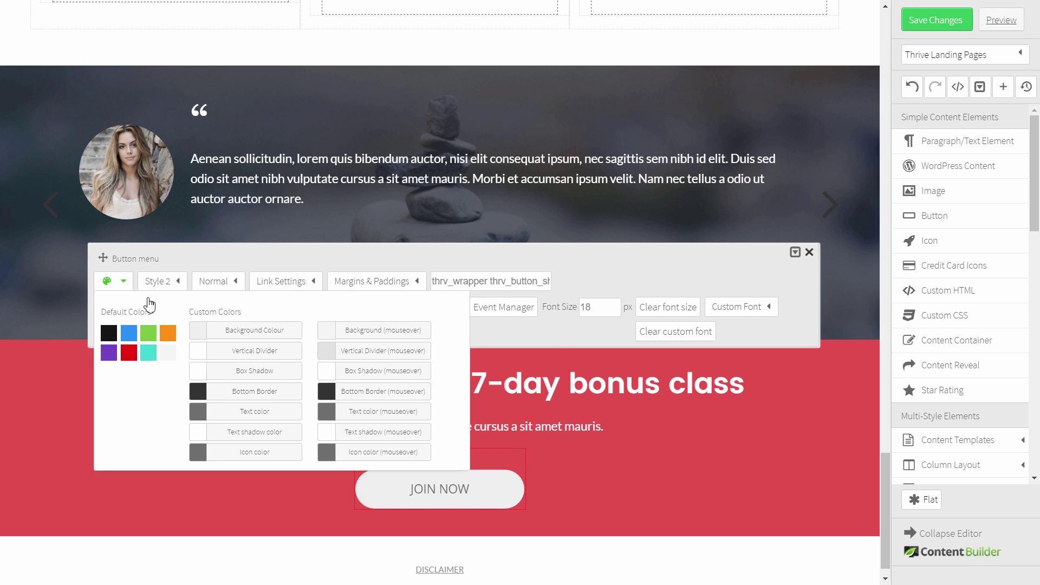
left_click(279, 259)
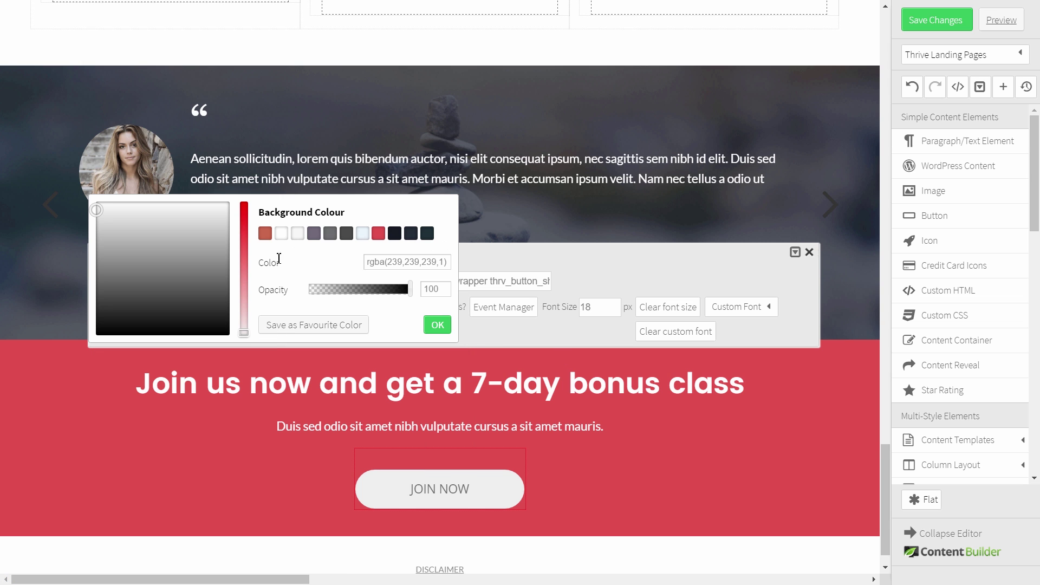
left_click(297, 234)
left_click(436, 325)
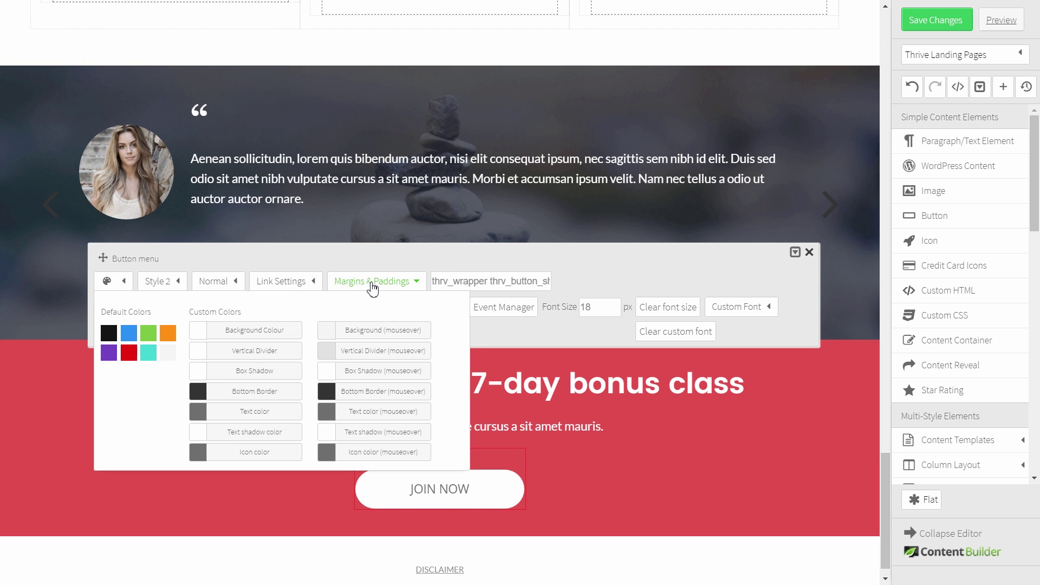
left_click(263, 412)
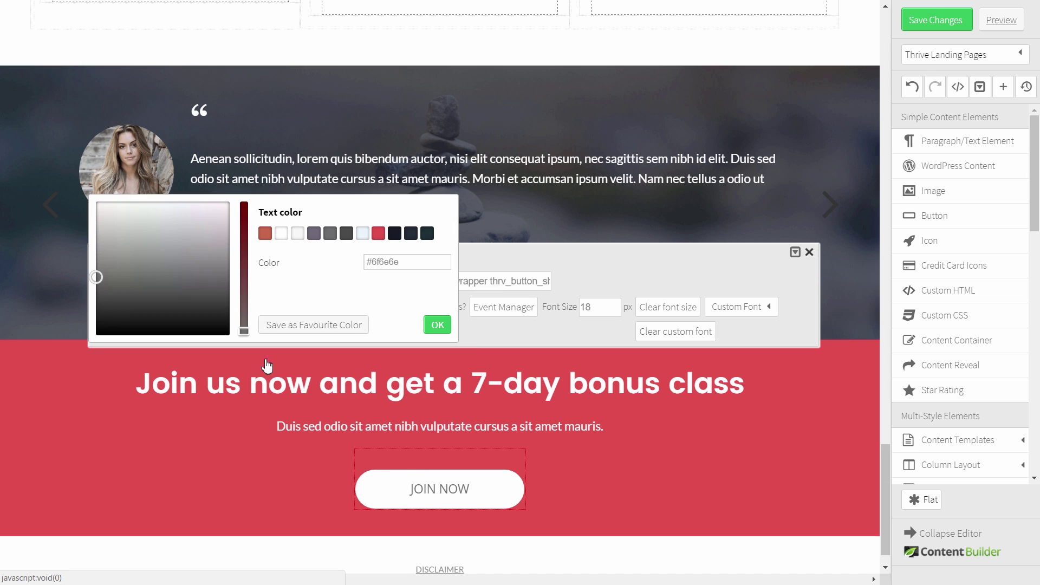
left_click(379, 234)
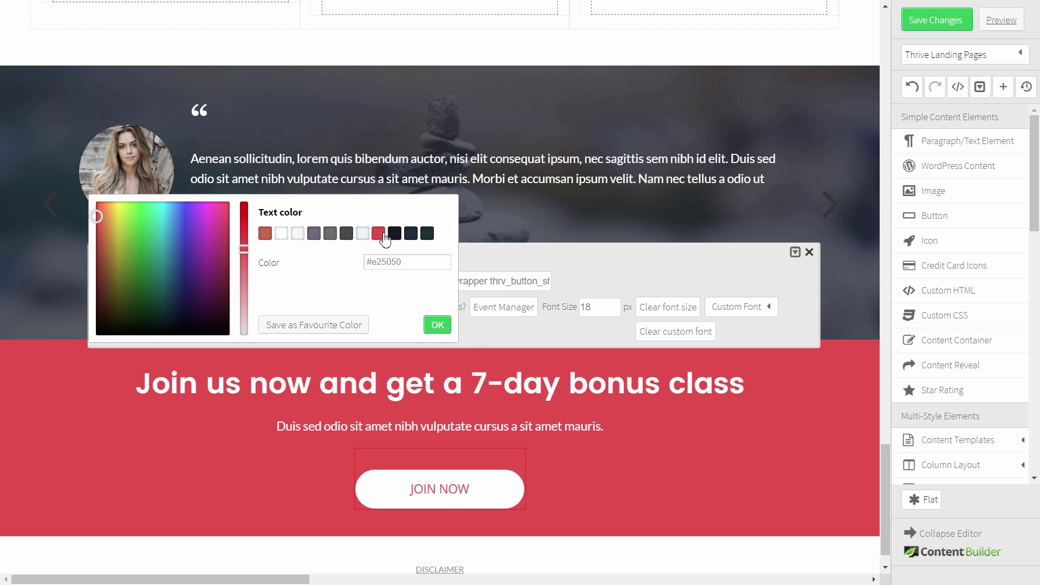
left_click(438, 325)
left_click(580, 340)
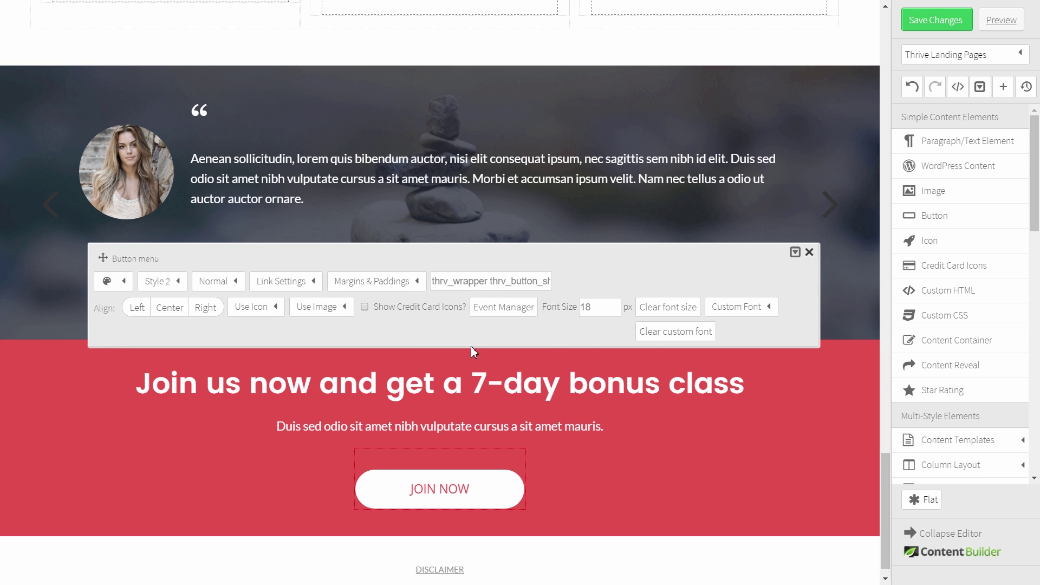
Set the JOIN NOW button's bottom margin to 20 px and close its options
left_click(413, 286)
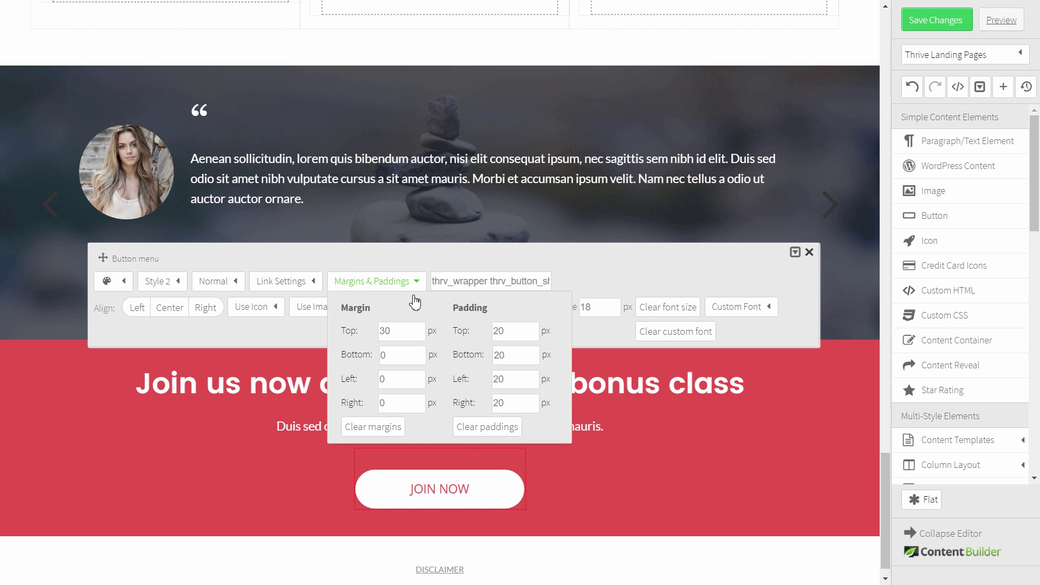
left_click_drag(407, 355, 356, 359)
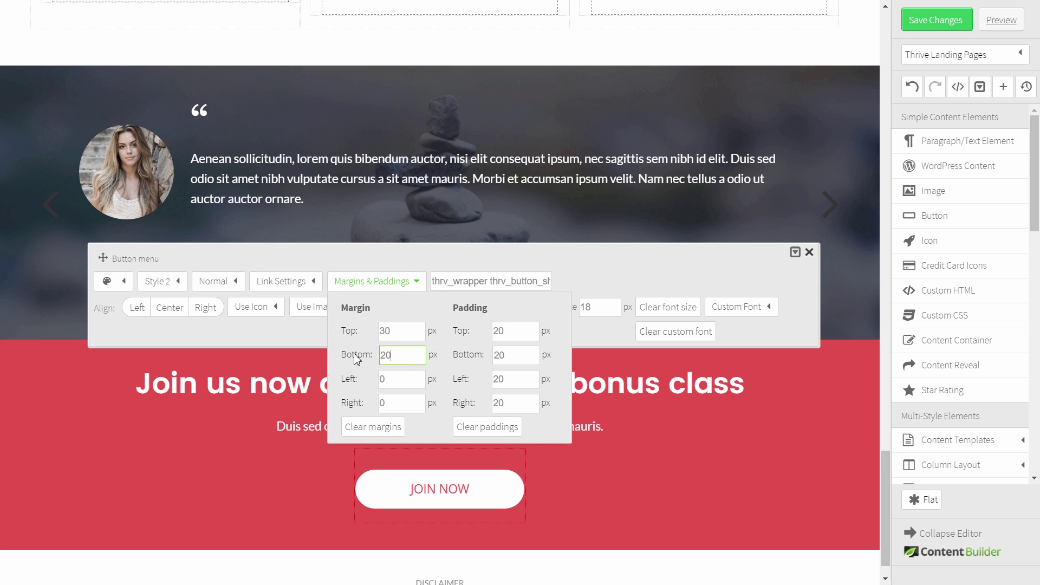
left_click(379, 388)
left_click(804, 470)
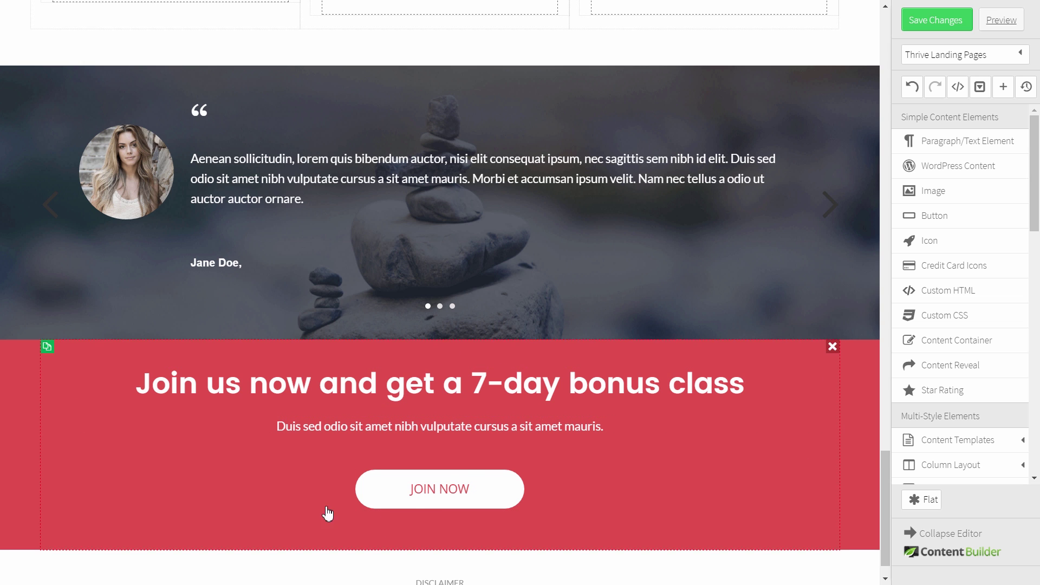
scroll(665, 435, "down", 1)
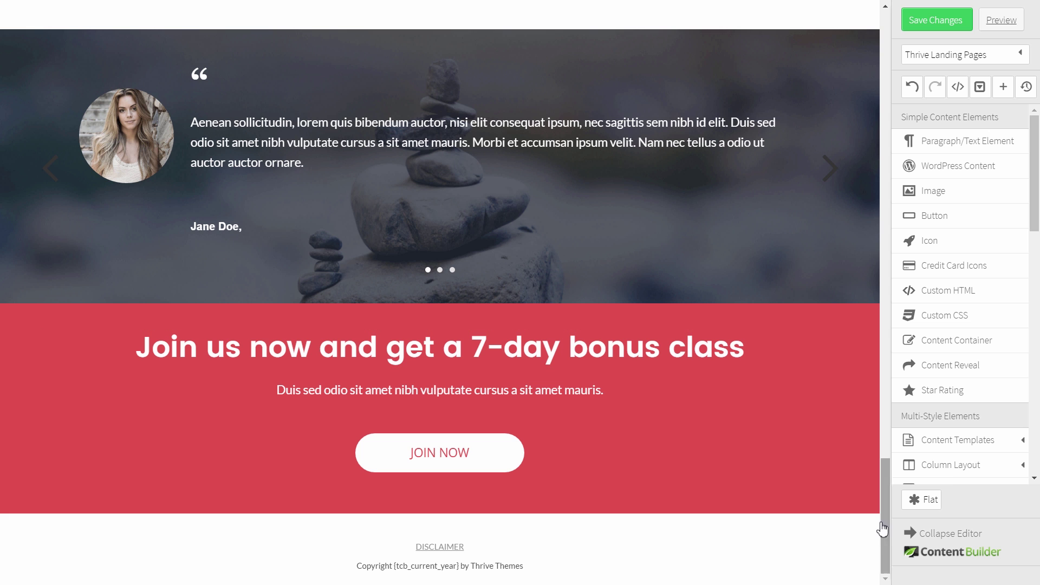
left_click_drag(886, 535, 879, 90)
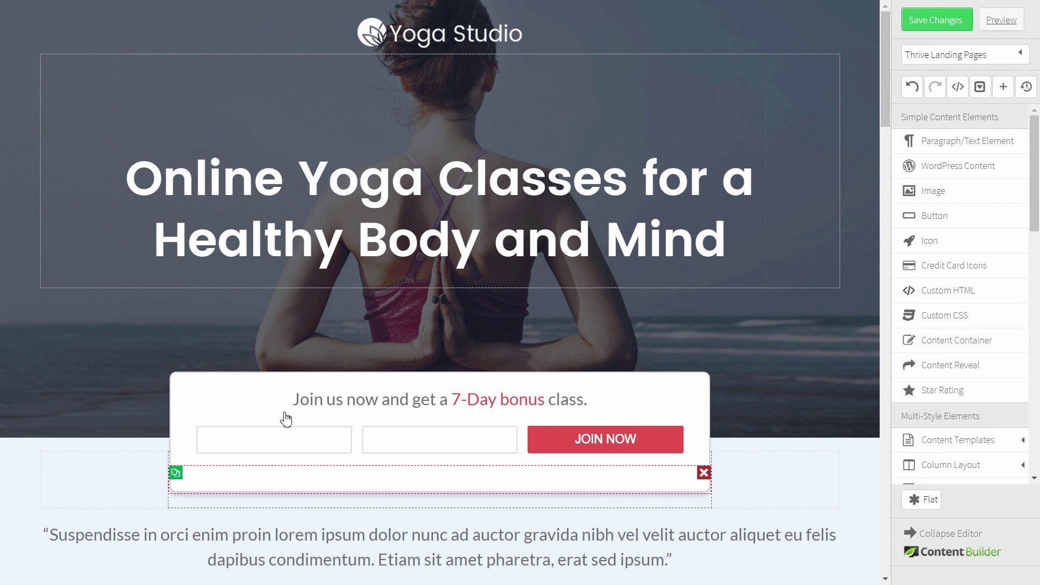
Give the content box around the opt-in form the custom ID "optin"
left_click(187, 389)
left_click(495, 421)
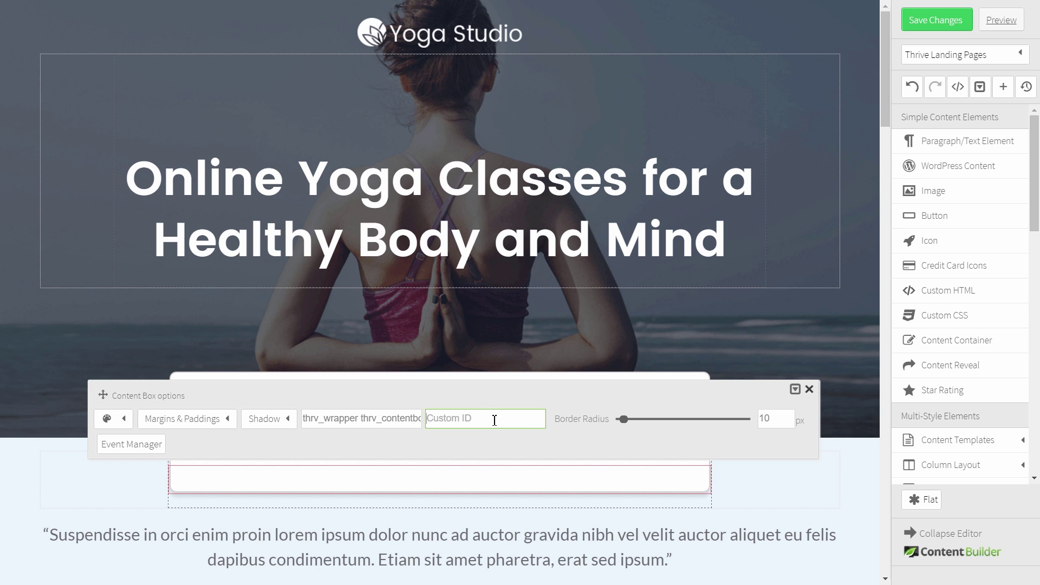
type("optin")
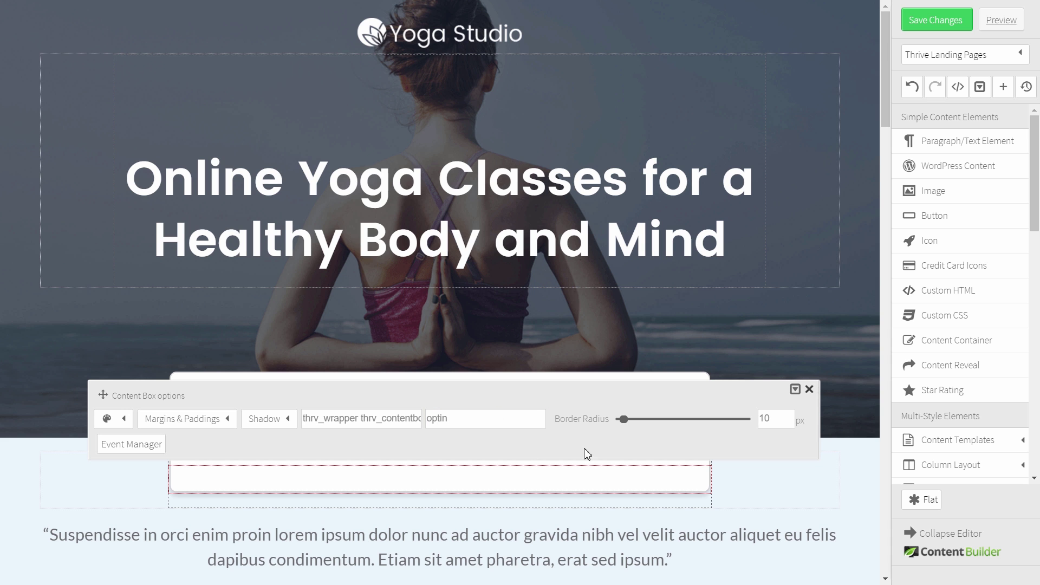
left_click(815, 388)
Link the JOIN NOW button in the red call-to-action section to the anchor #optin
scroll(769, 447, "down", 10)
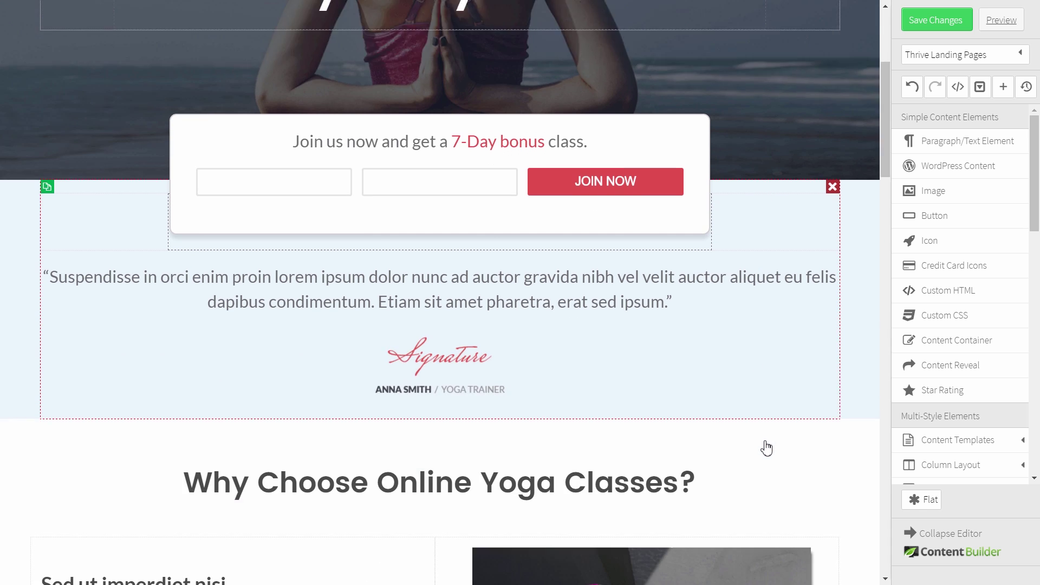
scroll(767, 447, "down", 15)
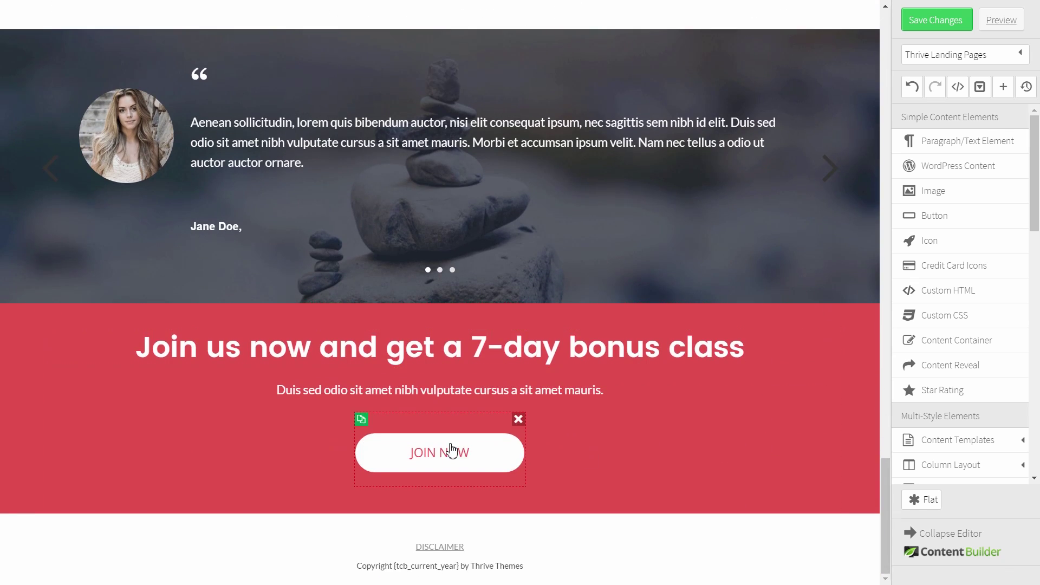
left_click(488, 456)
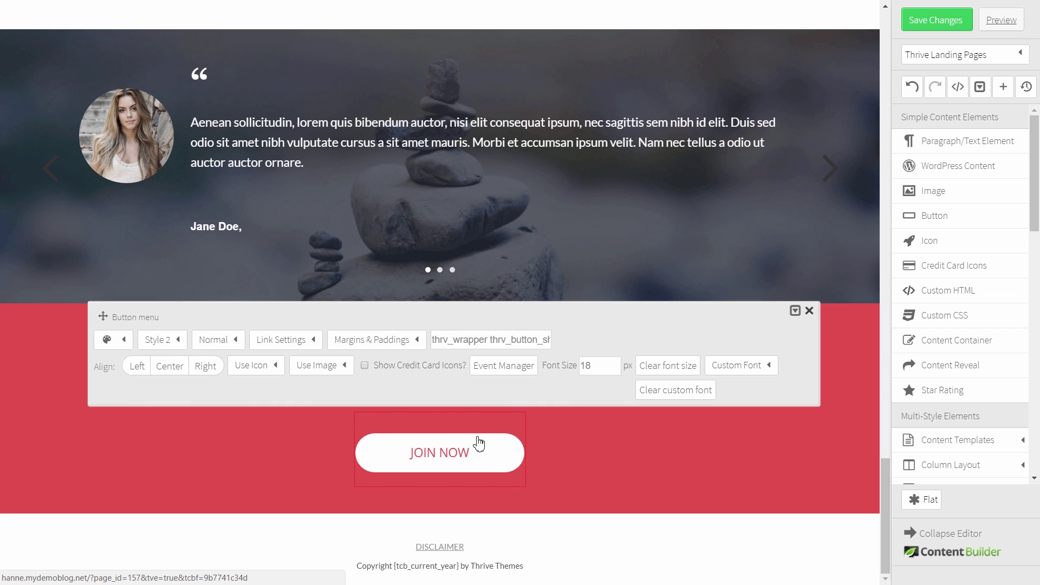
left_click(304, 346)
left_click(290, 432)
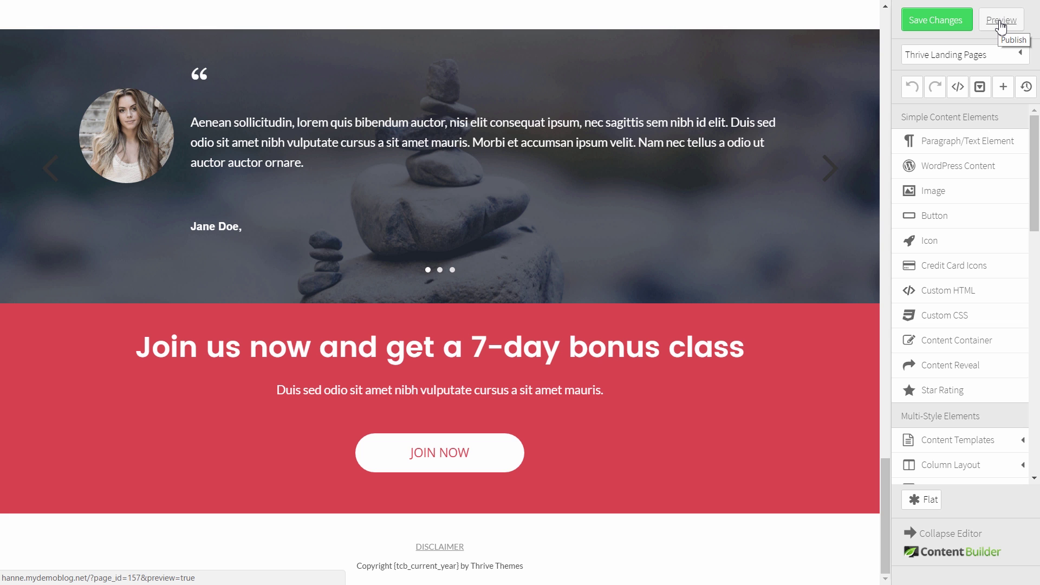
Preview the landing page and test the anchor link of the JOIN NOW button in the red section
left_click(1001, 22)
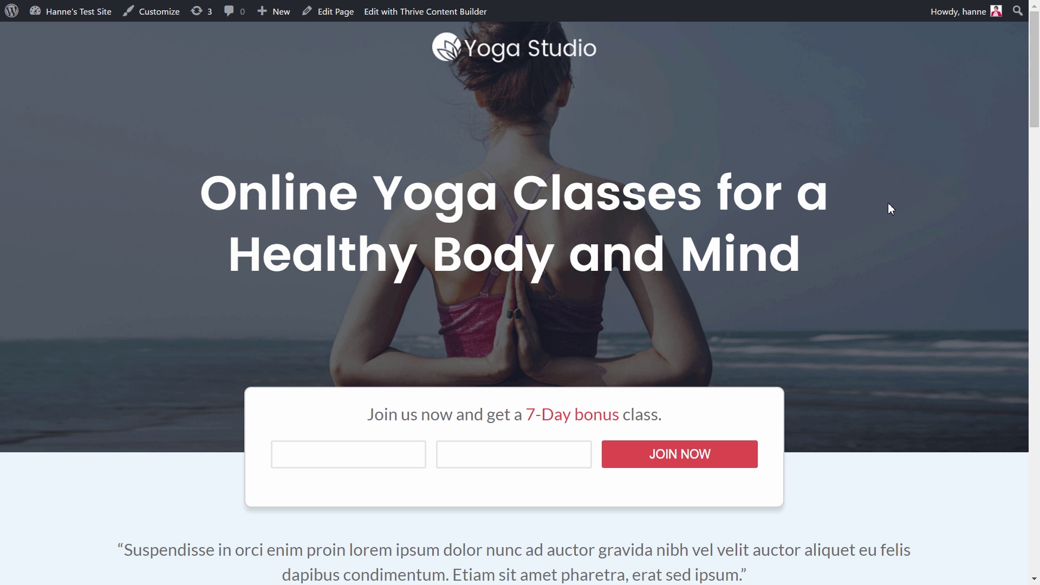
scroll(889, 204, "down", 7)
scroll(889, 209, "down", 20)
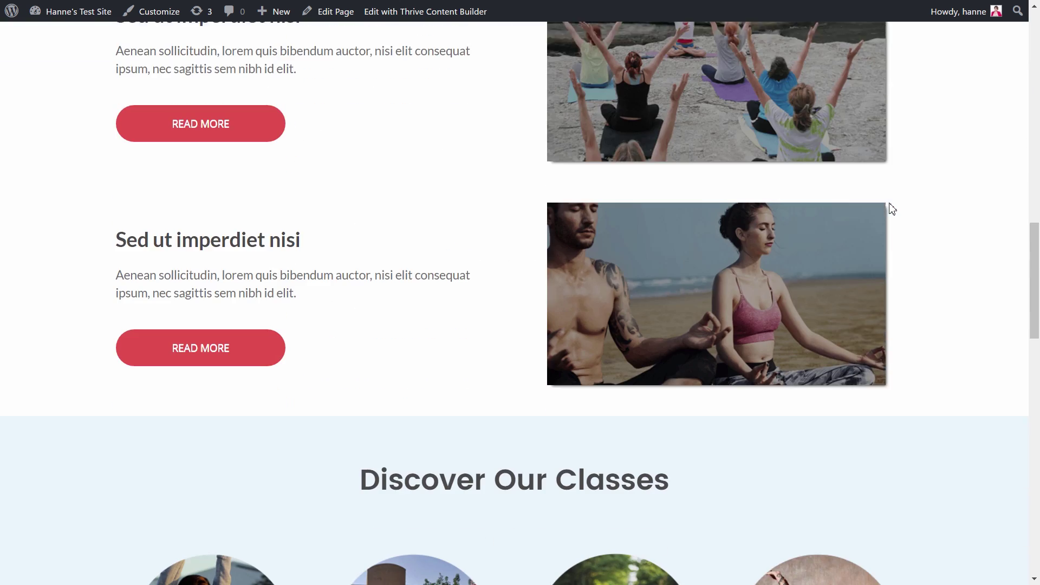
scroll(891, 208, "down", 7)
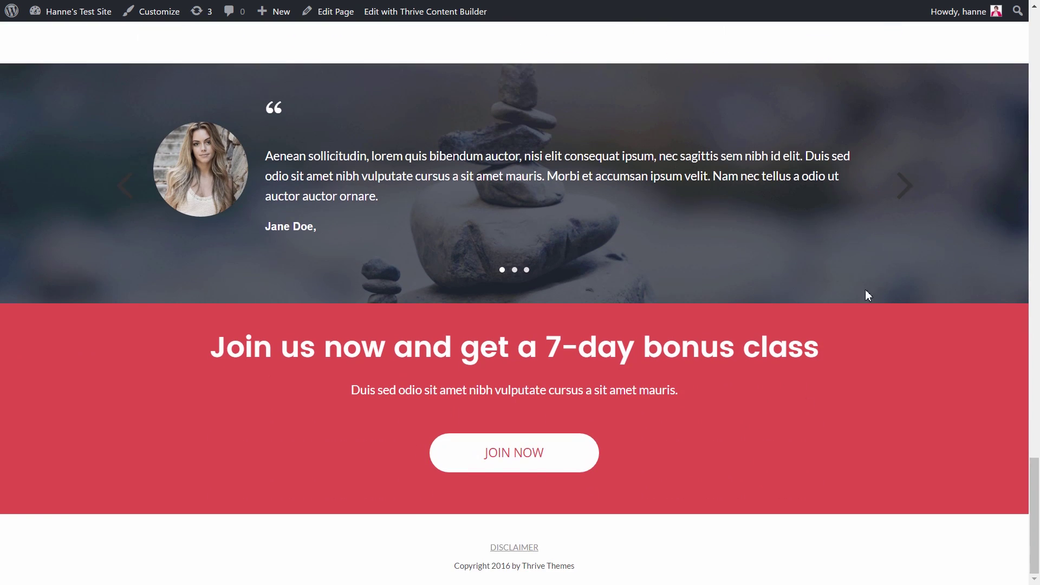
left_click(514, 454)
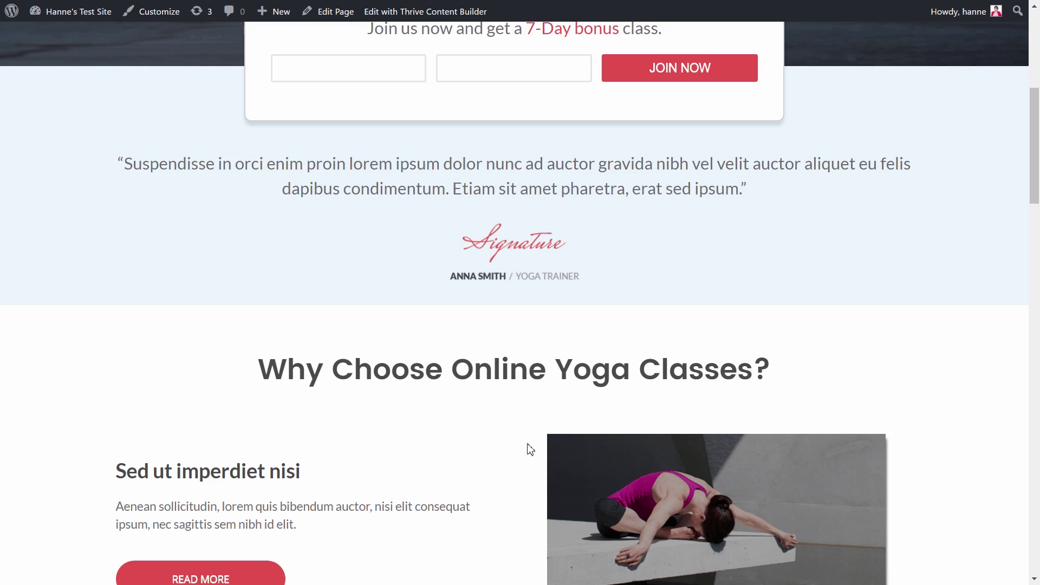
scroll(595, 351, "up", 3)
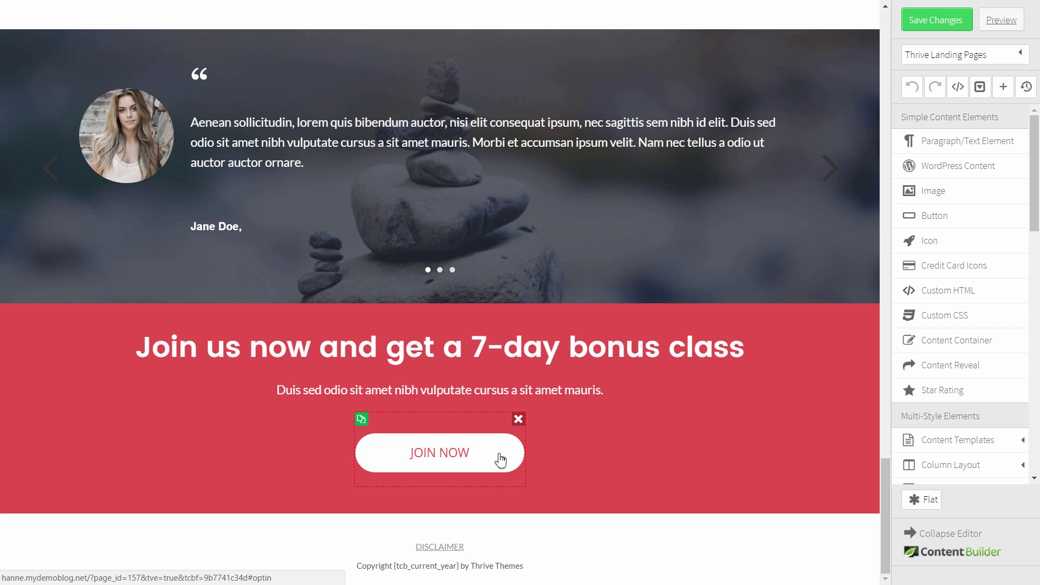
Remove the link URL from the JOIN NOW button in the red section
left_click(501, 460)
left_click(274, 341)
left_click(301, 429)
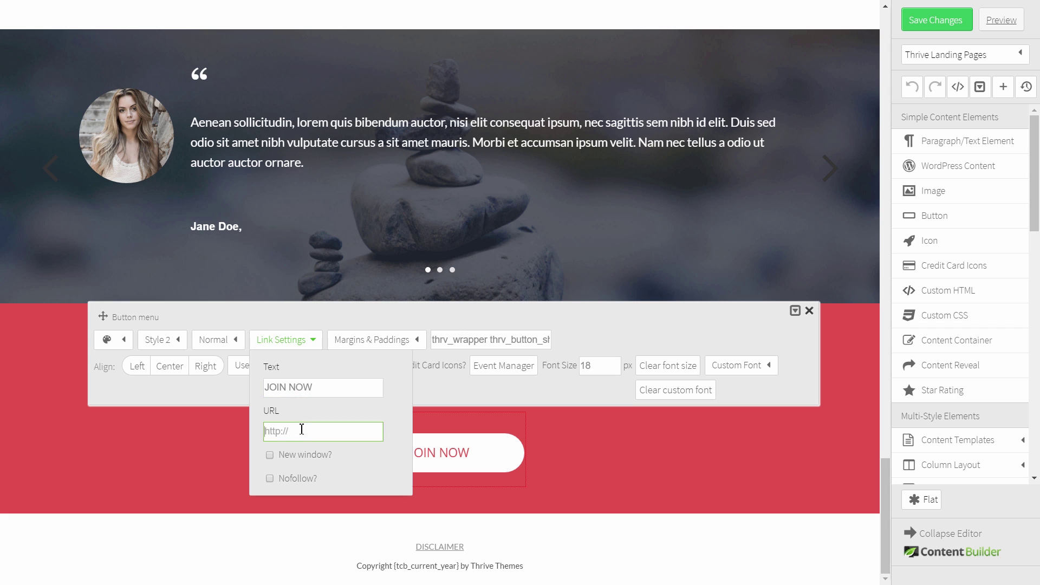
left_click(313, 331)
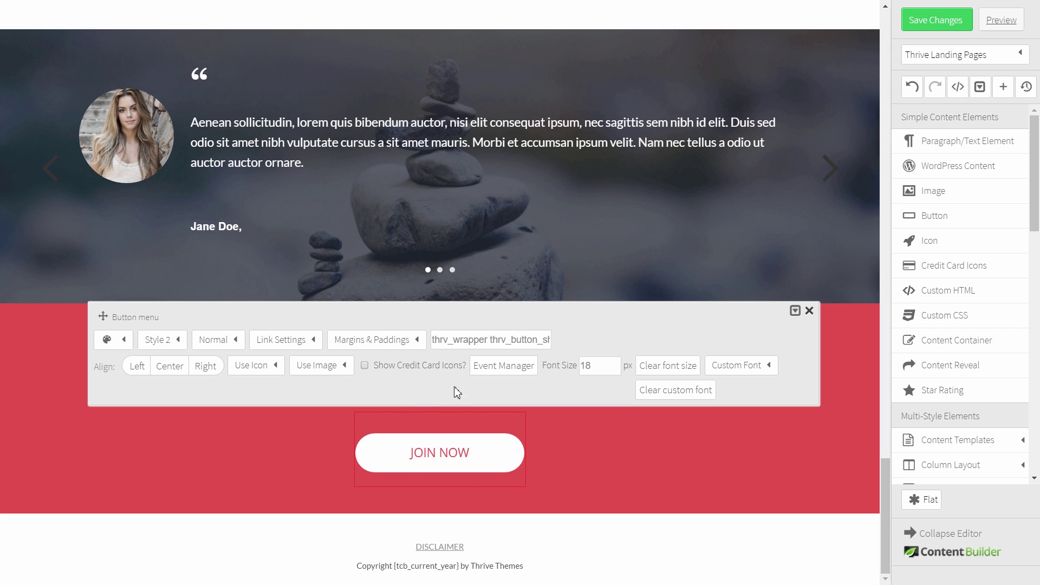
Start a Click event with the Open Thrive Lightbox action for the JOIN NOW button, generate a new landing page lightbox and open it for editing
left_click(501, 374)
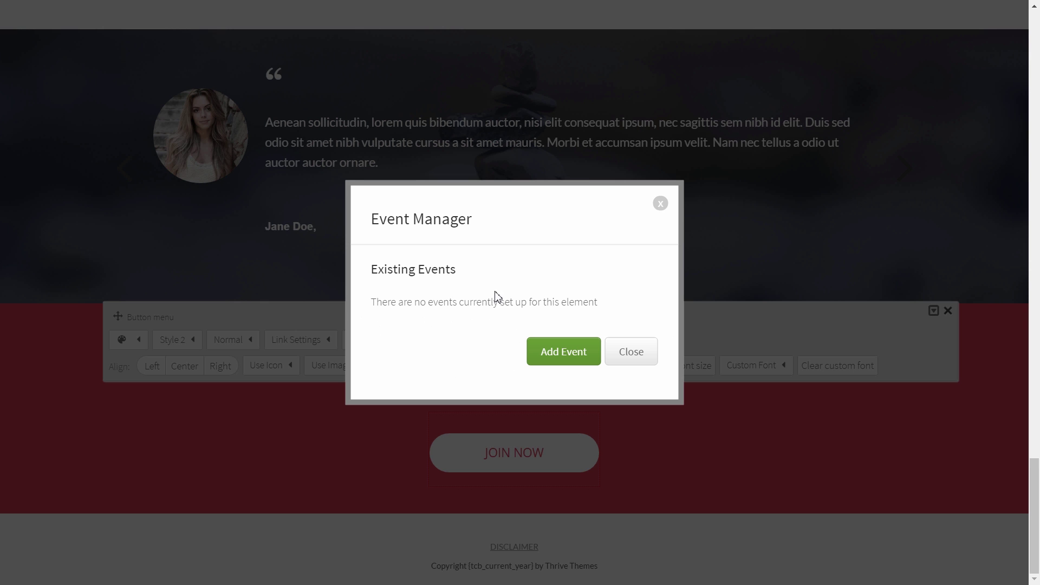
left_click(580, 355)
left_click(420, 314)
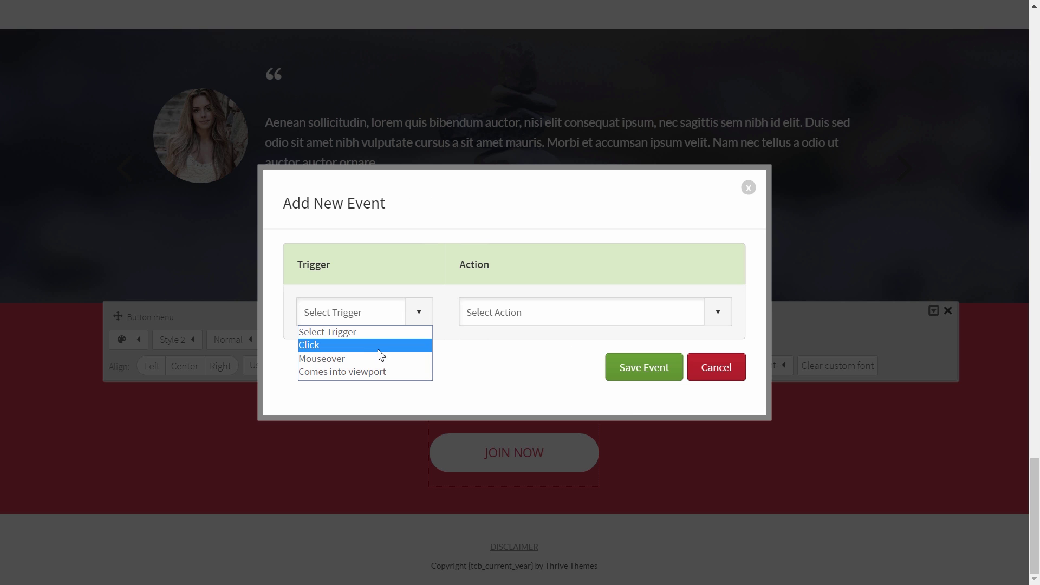
left_click(379, 346)
left_click(721, 313)
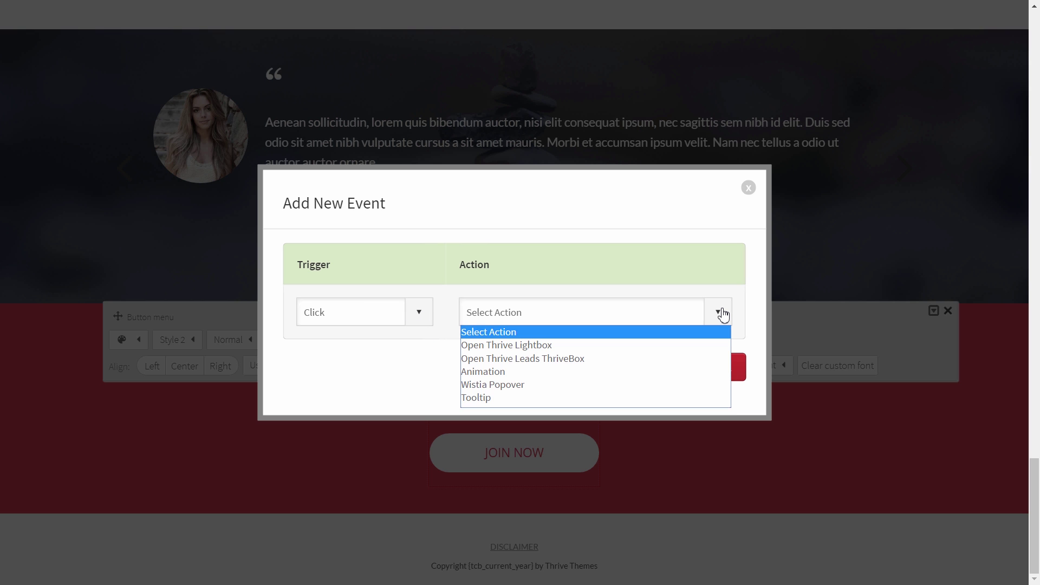
left_click(599, 350)
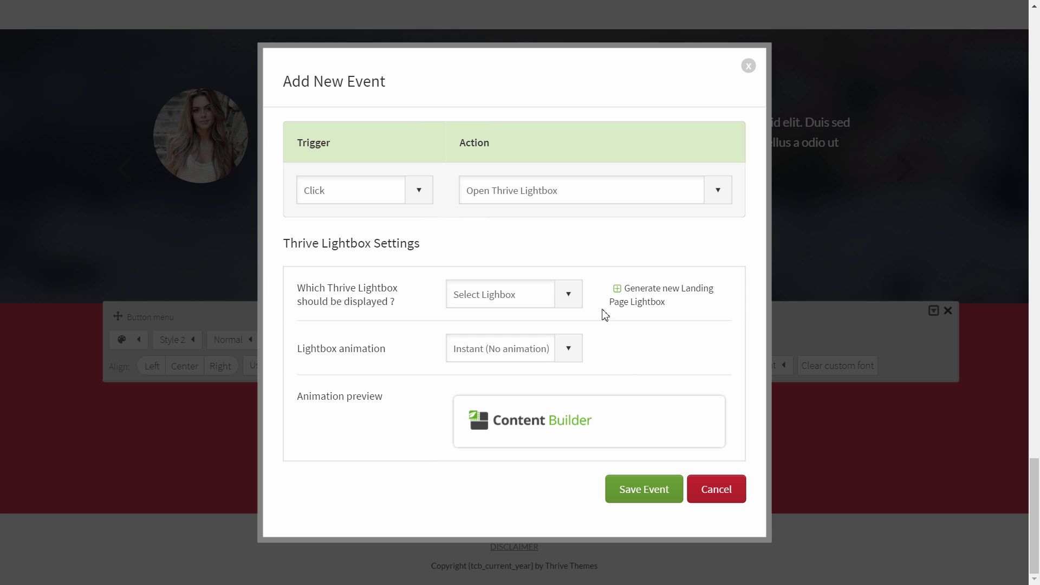
left_click(654, 301)
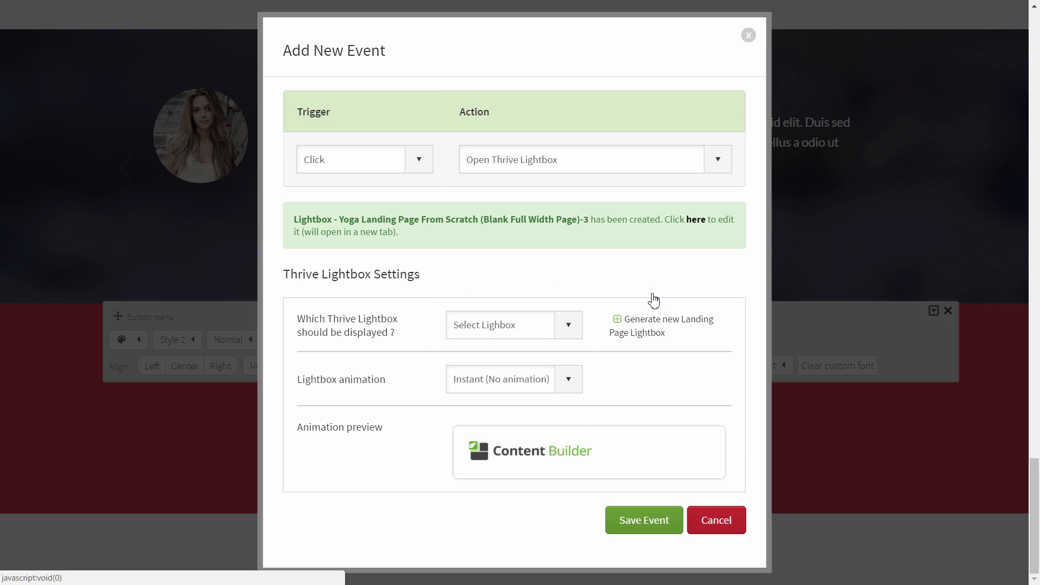
left_click(696, 222)
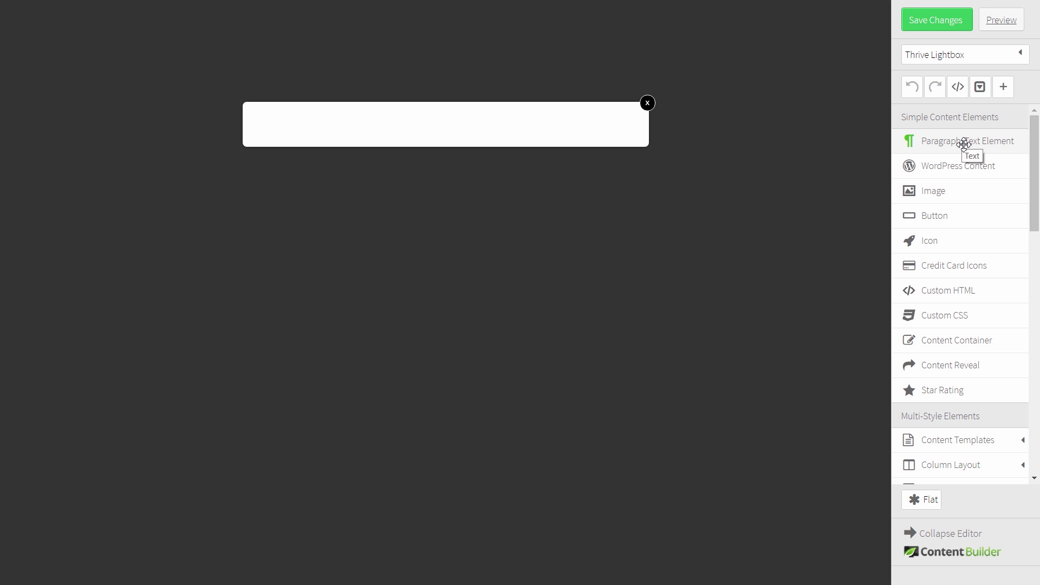
Add a text element to the lightbox reading "Join us now and get a 7-day bonus class for FREE"
left_click_drag(971, 154, 425, 133)
left_click(391, 127)
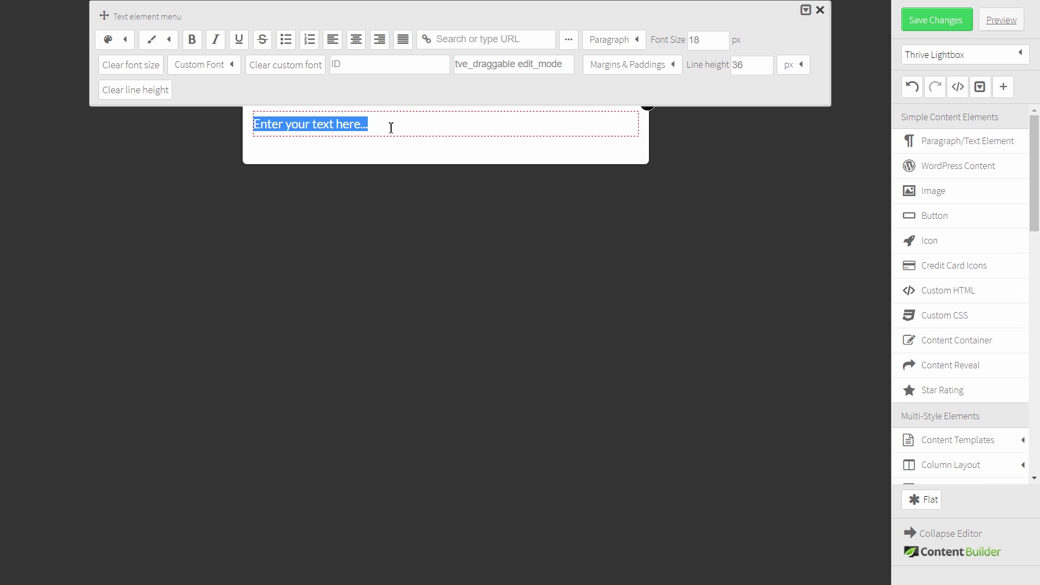
type("Join us now and get a 7-day bonus class")
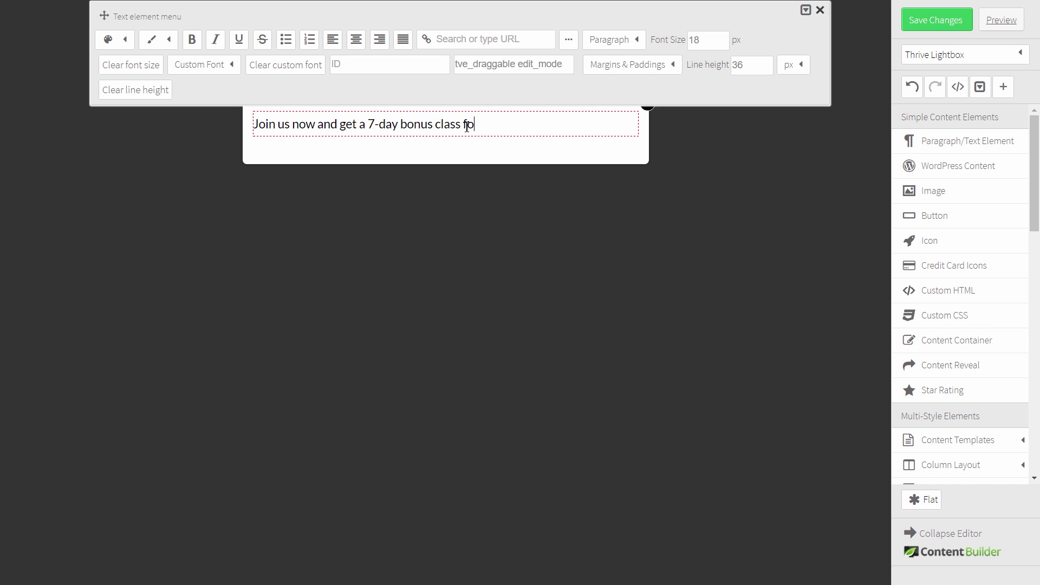
type("for FREE")
left_click(478, 149)
Format the lightbox text as Heading 2 in the Poppins 1.6em custom font and centre it
left_click(511, 129)
left_click(623, 40)
left_click(615, 177)
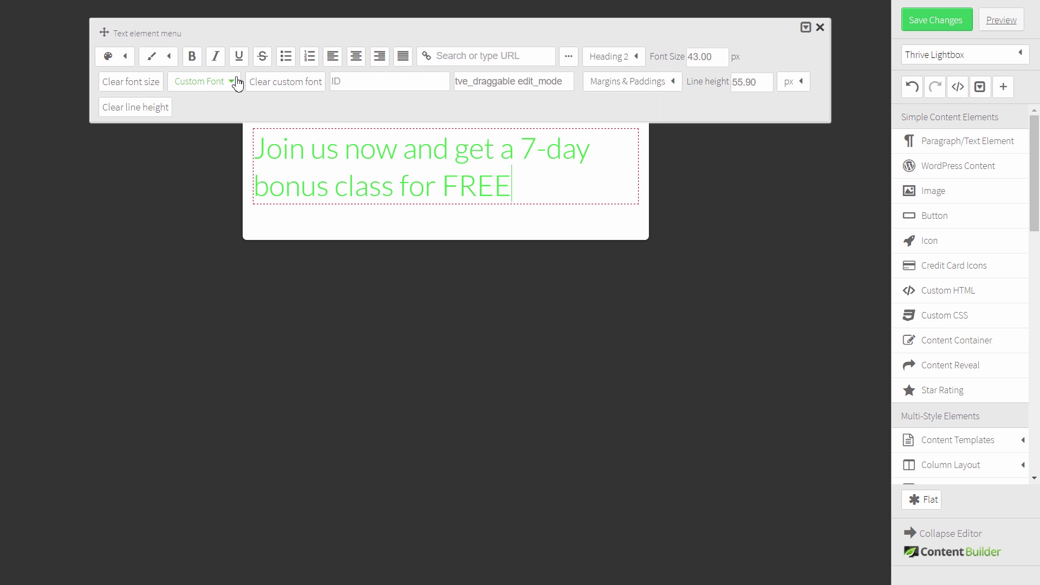
left_click(210, 89)
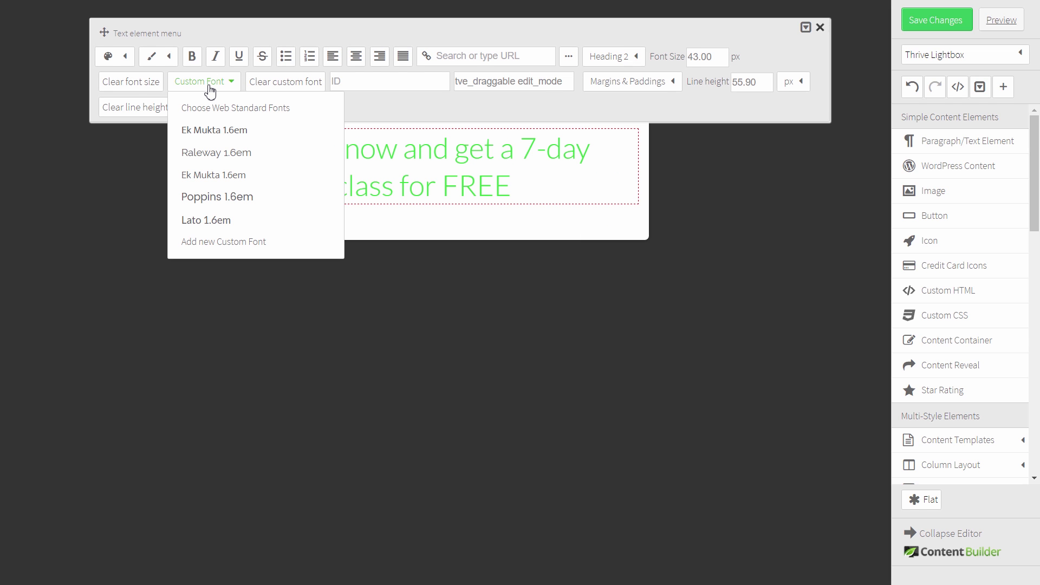
left_click(216, 199)
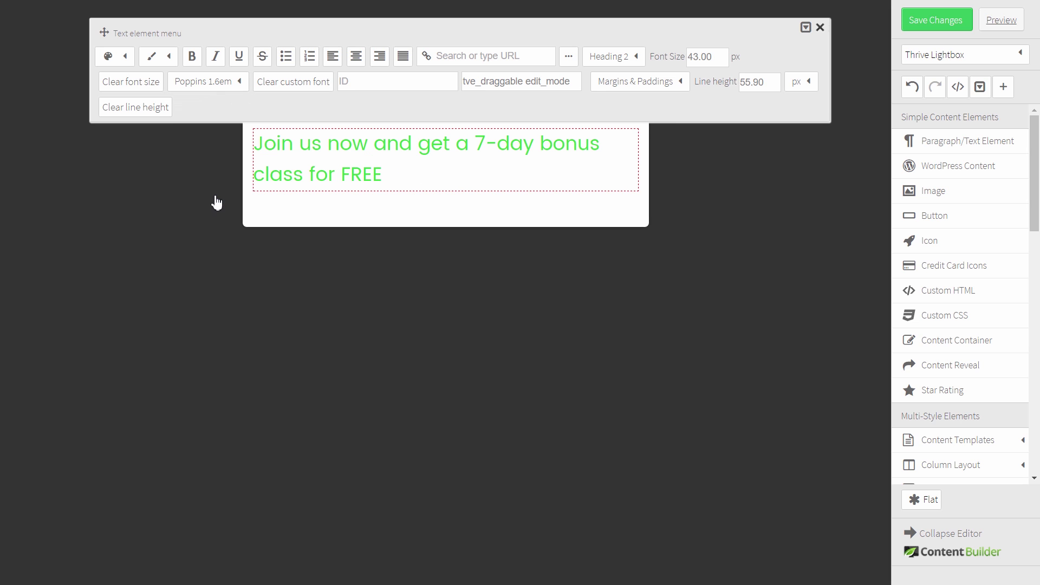
left_click(356, 57)
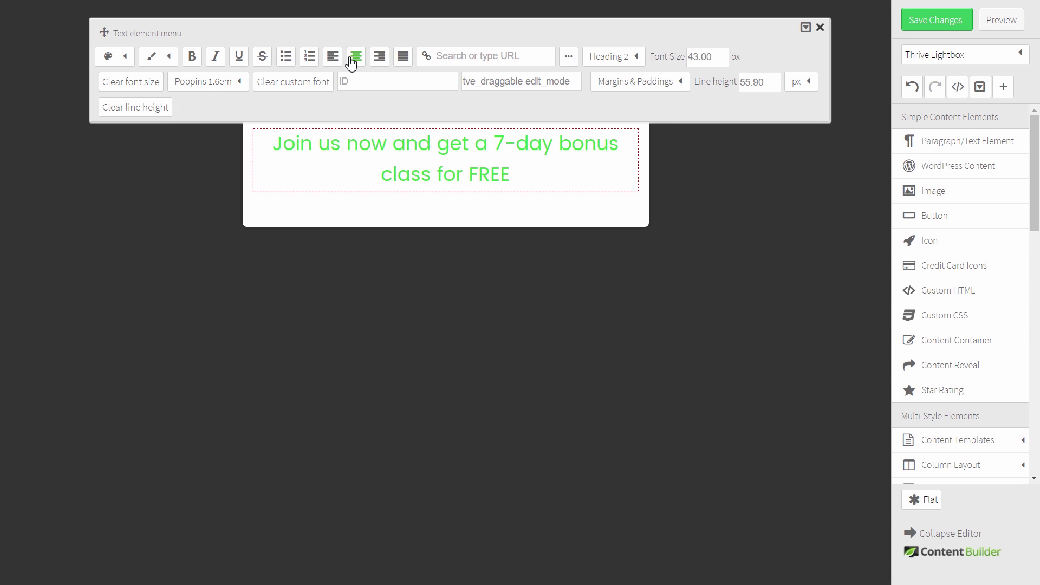
Set the lightbox heading's text colour to the saved dark grey #4b4b4b
left_click(126, 55)
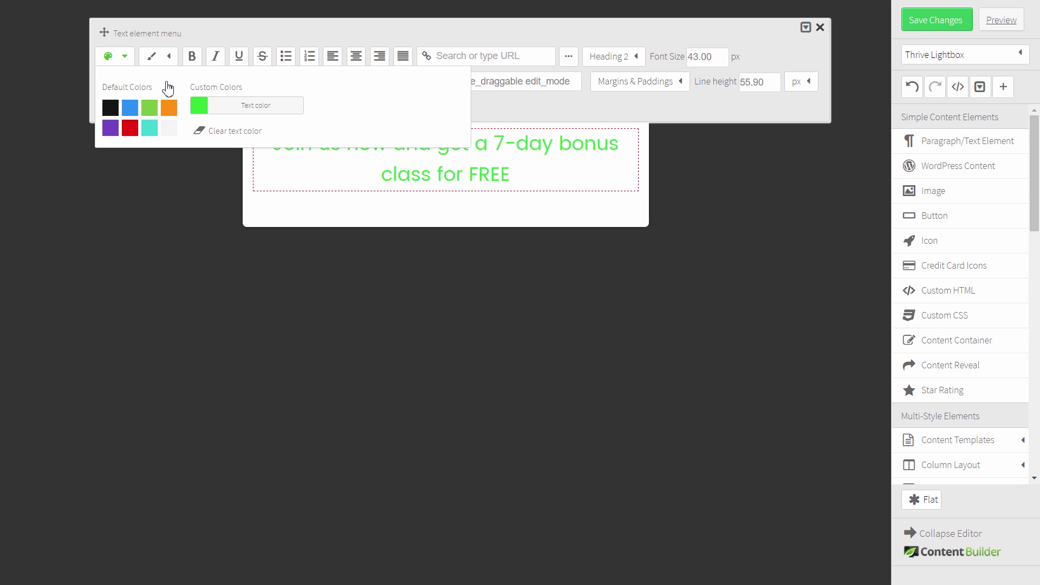
left_click(249, 109)
left_click(348, 62)
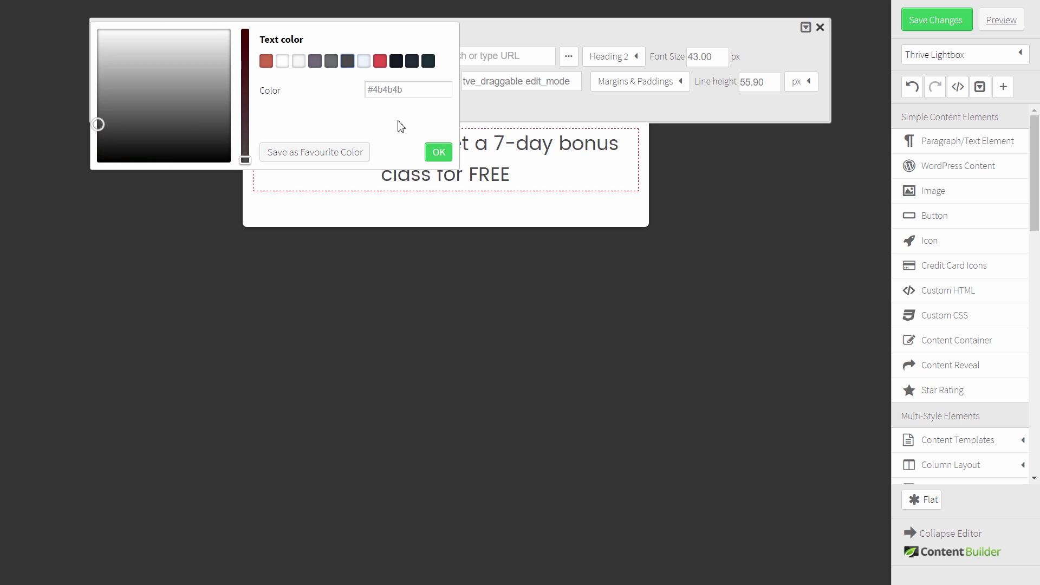
left_click(438, 152)
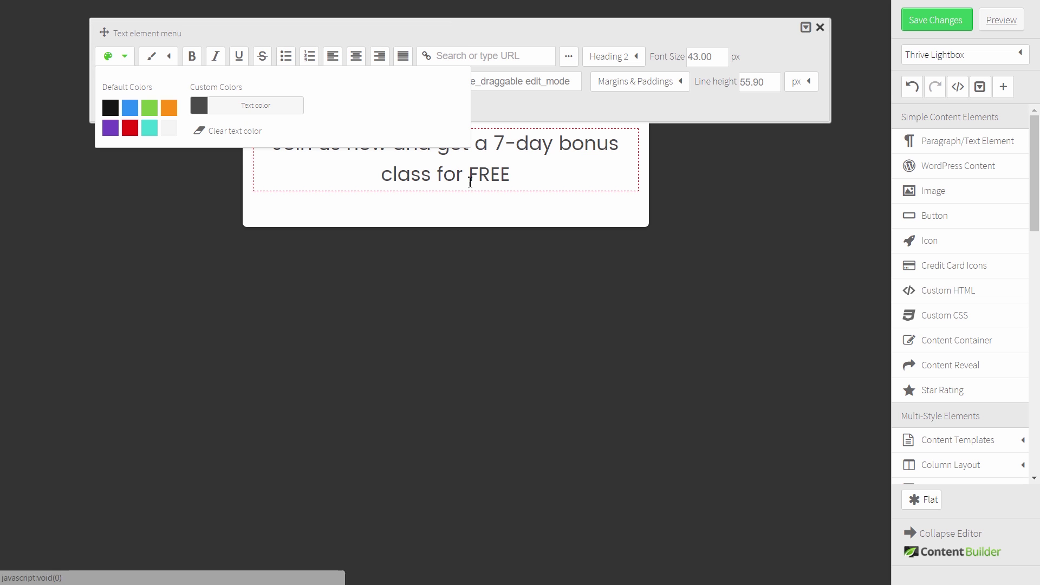
left_click(465, 215)
Colour the words "7-day bonus class" in the lightbox heading with the saved red
left_click(473, 147)
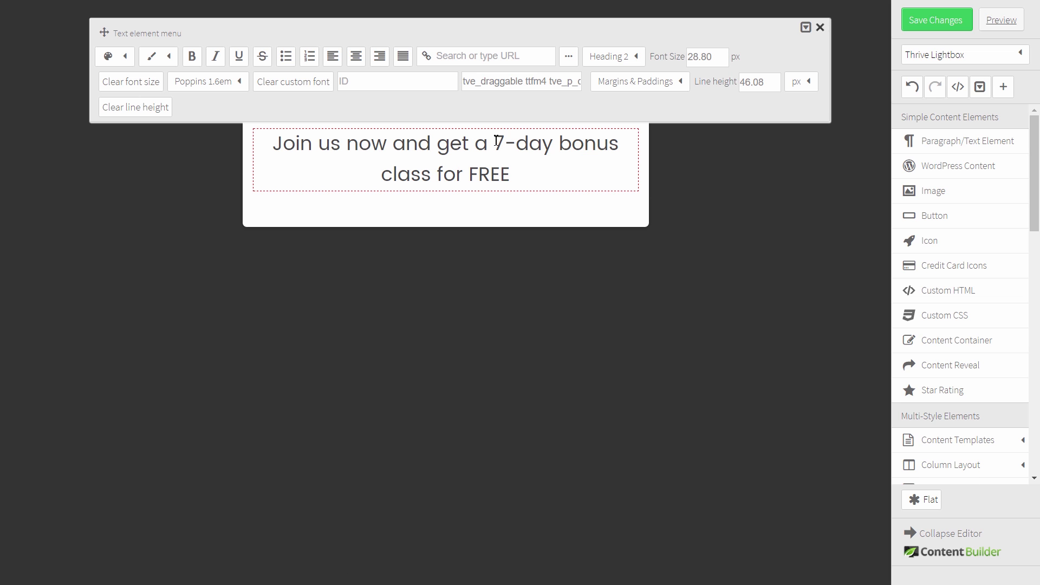
left_click_drag(497, 140, 622, 142)
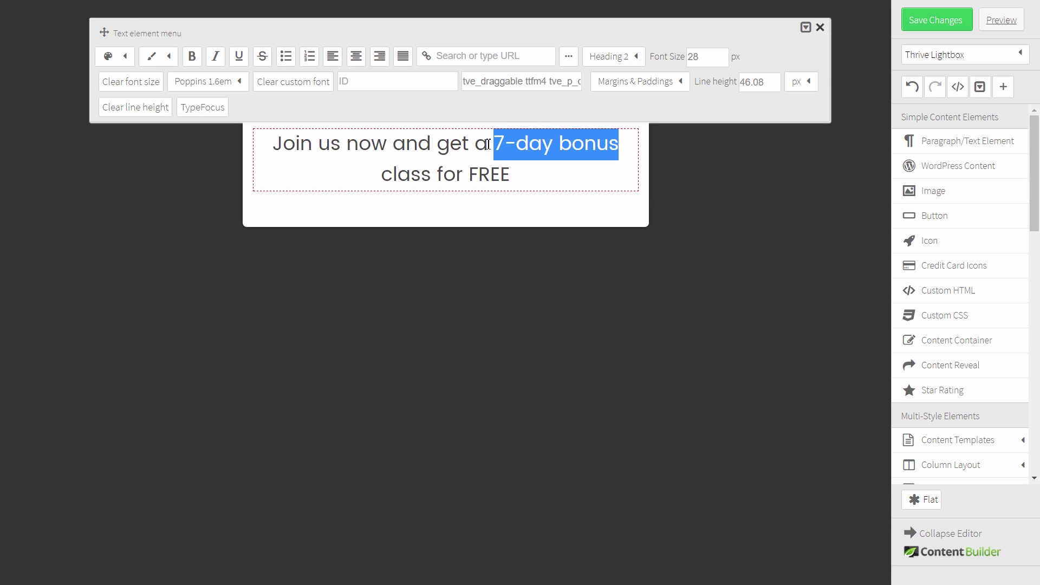
left_click(530, 172)
left_click_drag(498, 144, 433, 175)
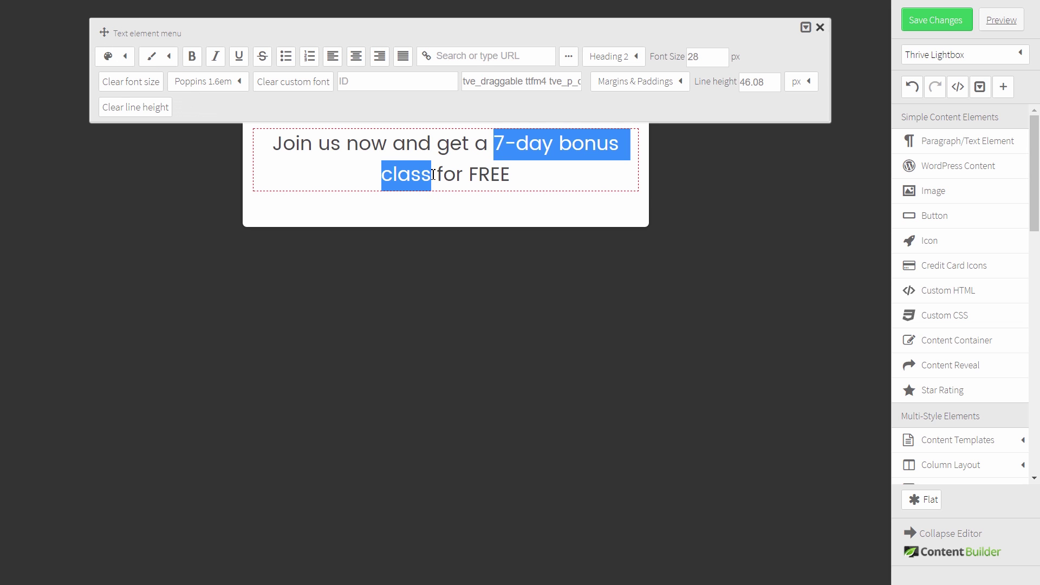
left_click(120, 56)
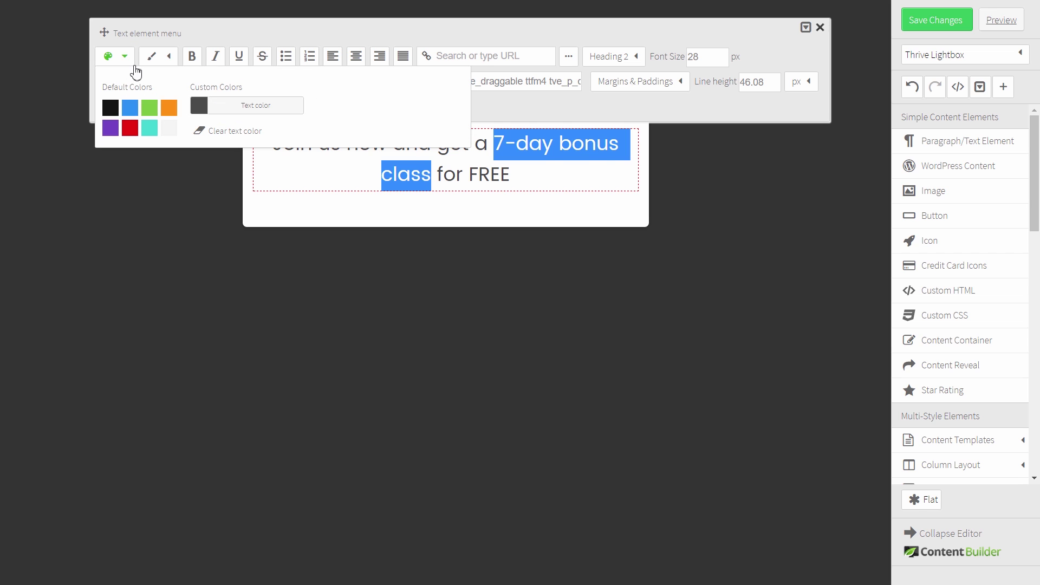
left_click(248, 104)
left_click(378, 59)
left_click(443, 152)
left_click(554, 202)
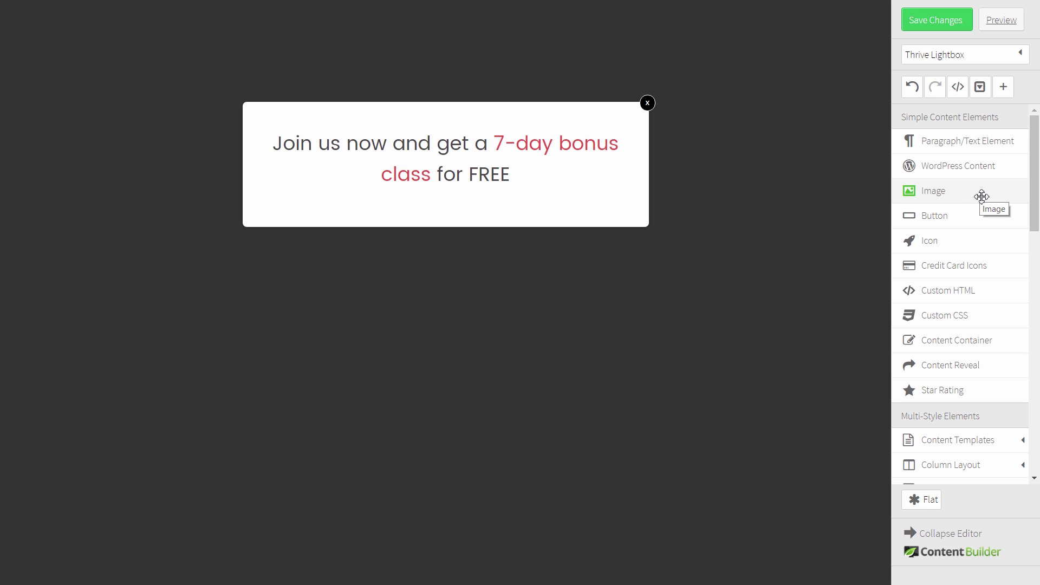
Add a Lead Generation form beneath the heading in the lightbox
scroll(983, 198, "down", 10)
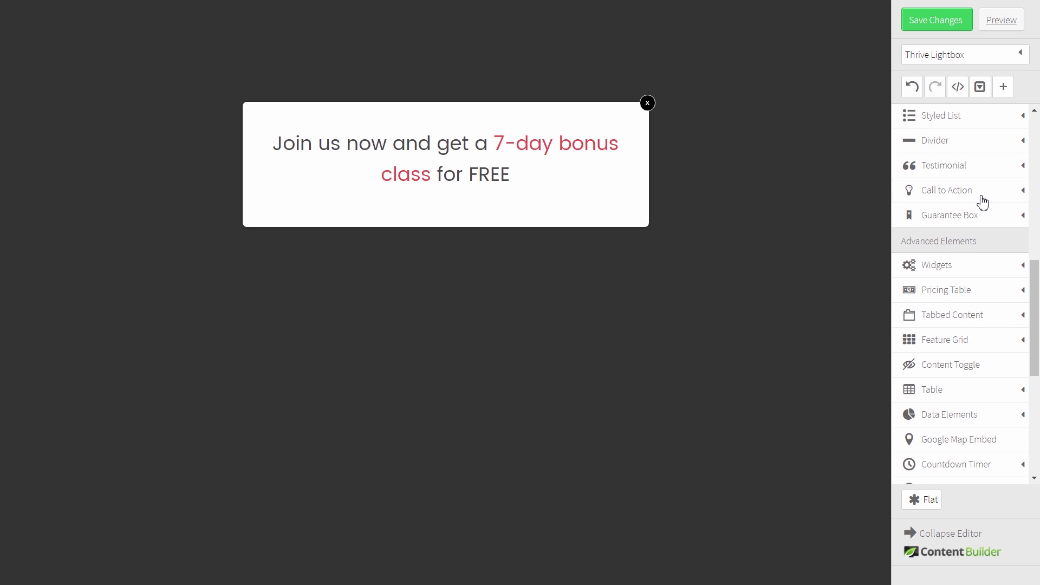
scroll(982, 204, "down", 3)
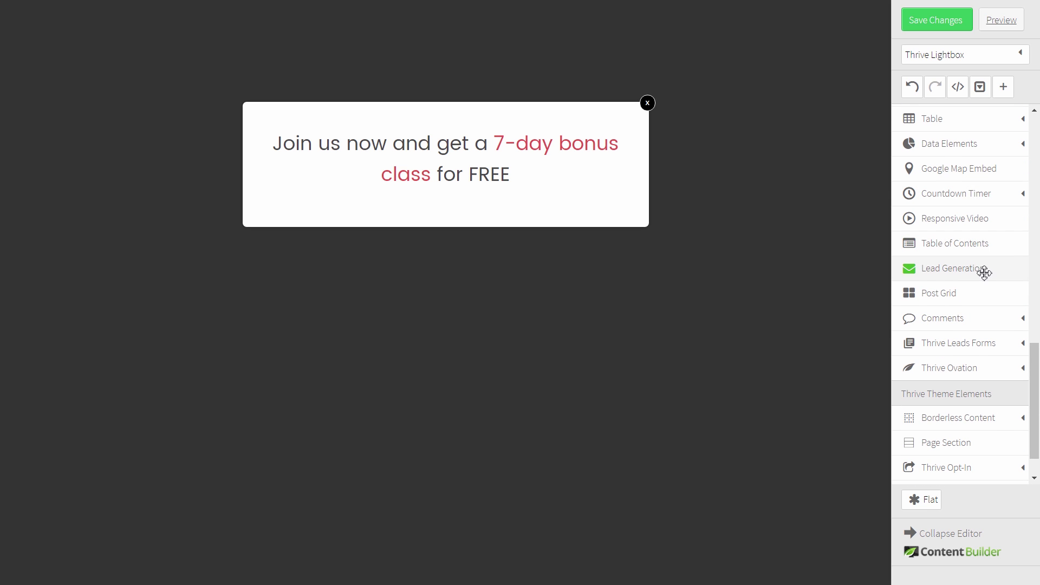
left_click_drag(982, 269, 466, 196)
Set the lightbox form's size to 500 px and centre it
left_click(524, 239)
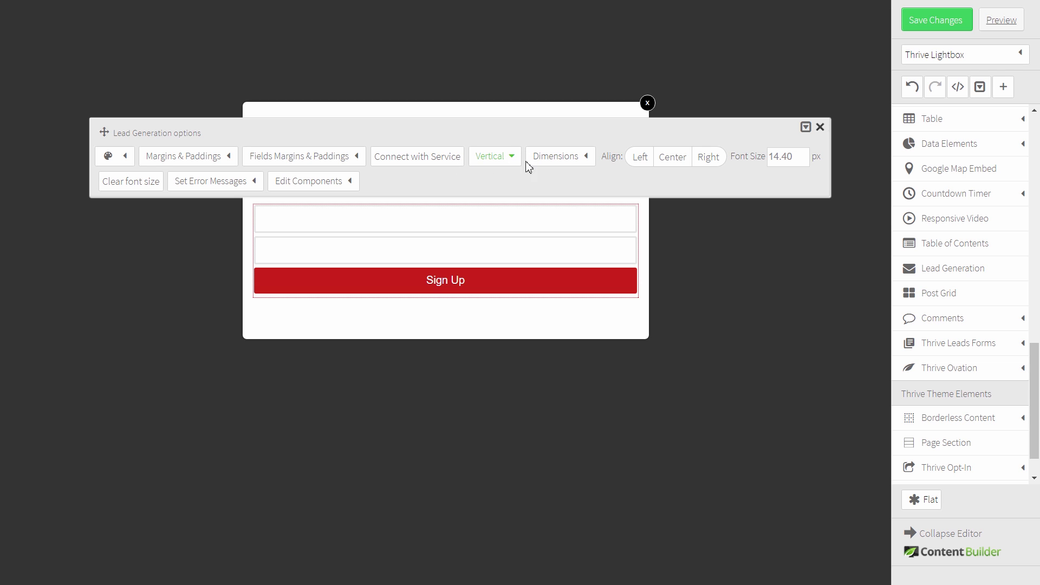
left_click(574, 161)
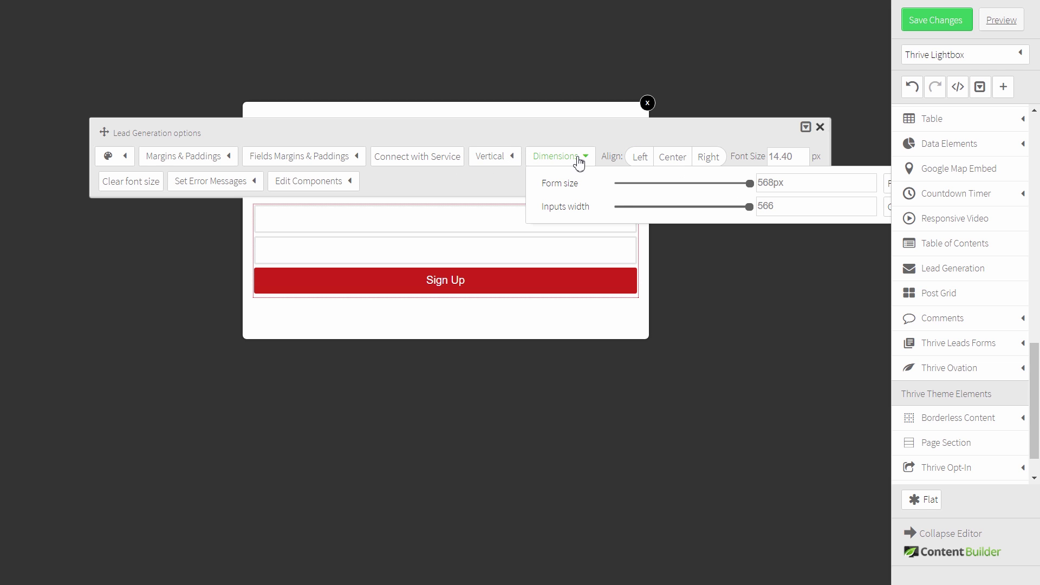
mouse_move(751, 187)
left_mouse_down()
mouse_move(730, 192)
mouse_move(731, 182)
left_mouse_up()
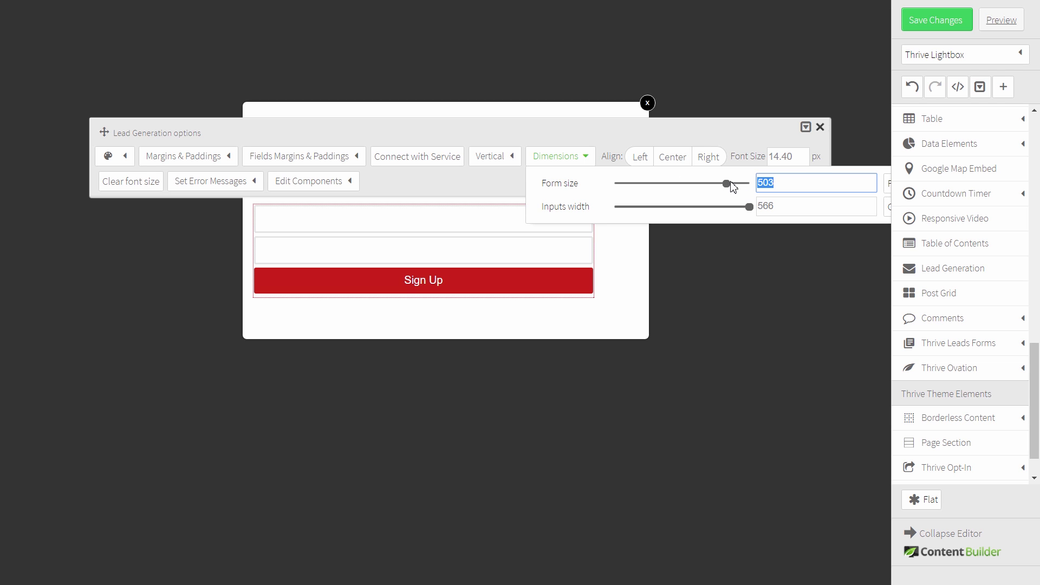
type("50")
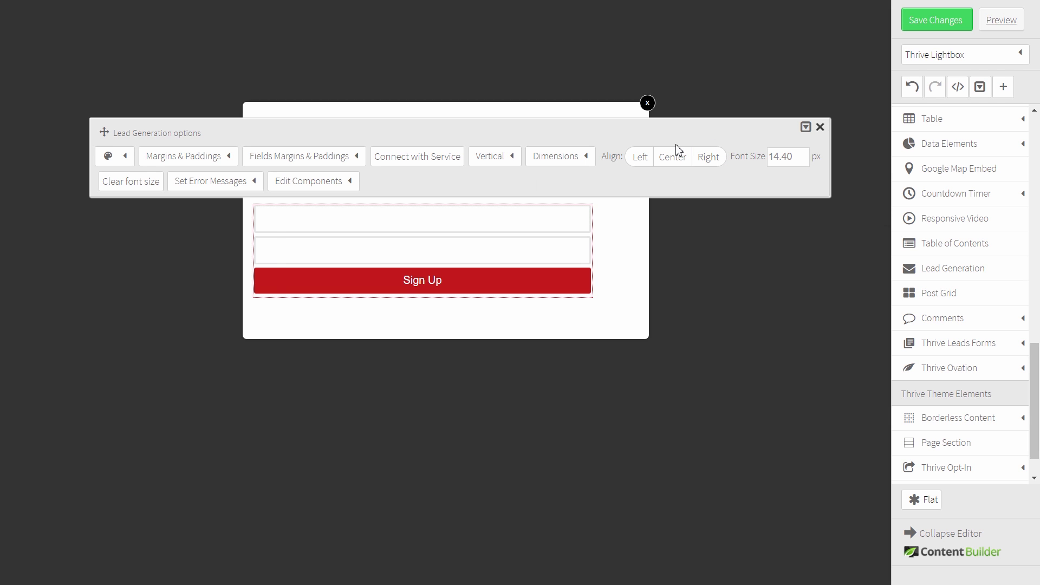
left_click(672, 160)
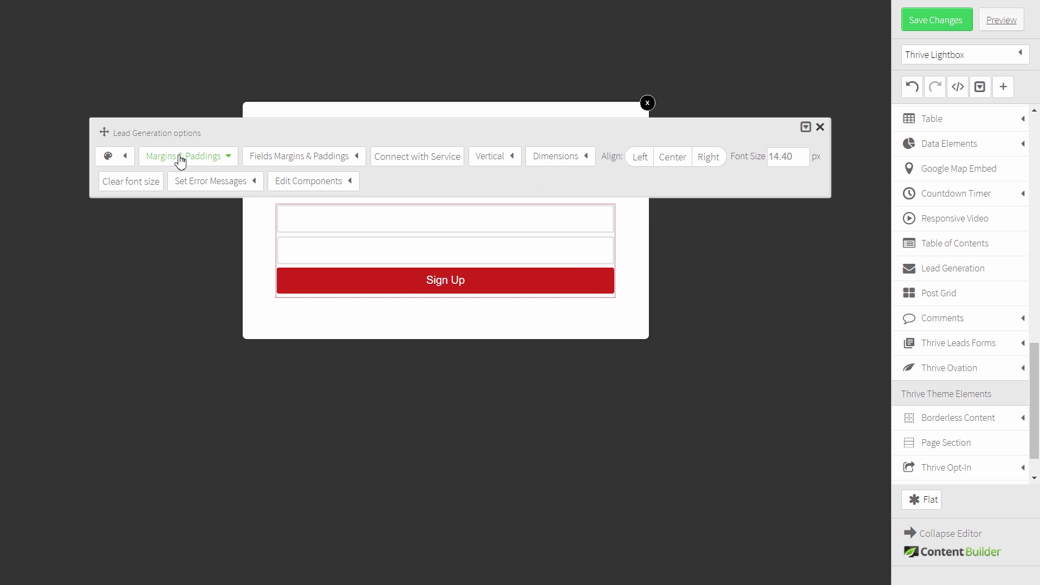
Set the form button's text shadow colour to the saved red
left_click(127, 162)
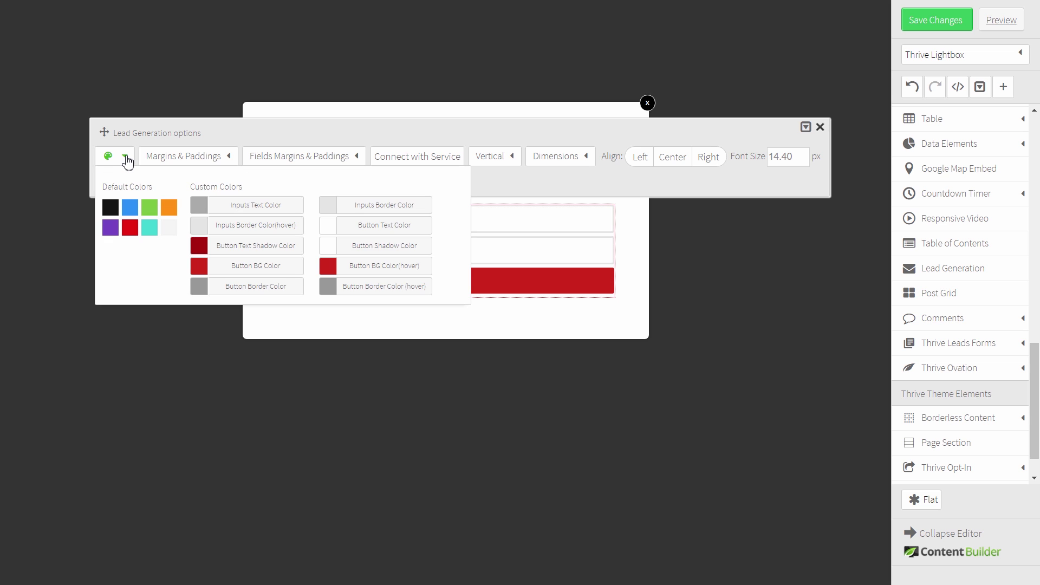
left_click(246, 252)
left_click(380, 83)
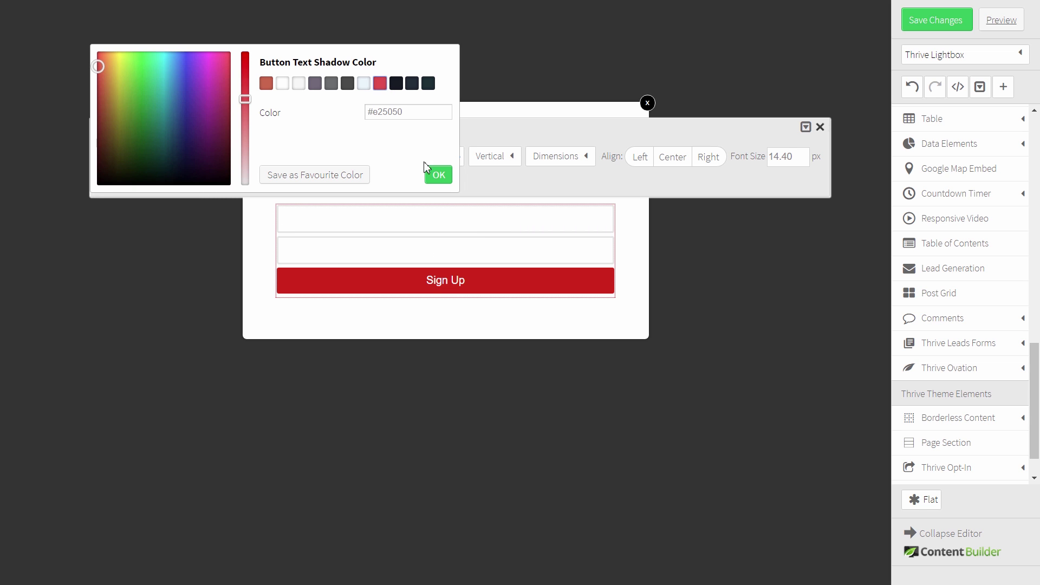
left_click(439, 175)
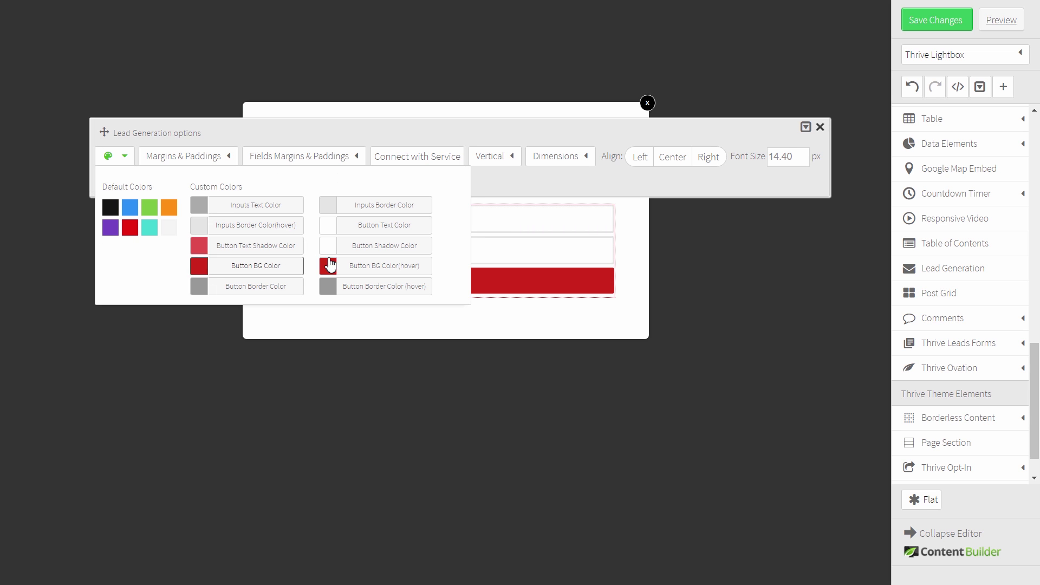
Set the form button's background colour and its hover background colour to the saved red
left_click(277, 269)
left_click(380, 83)
left_click(439, 175)
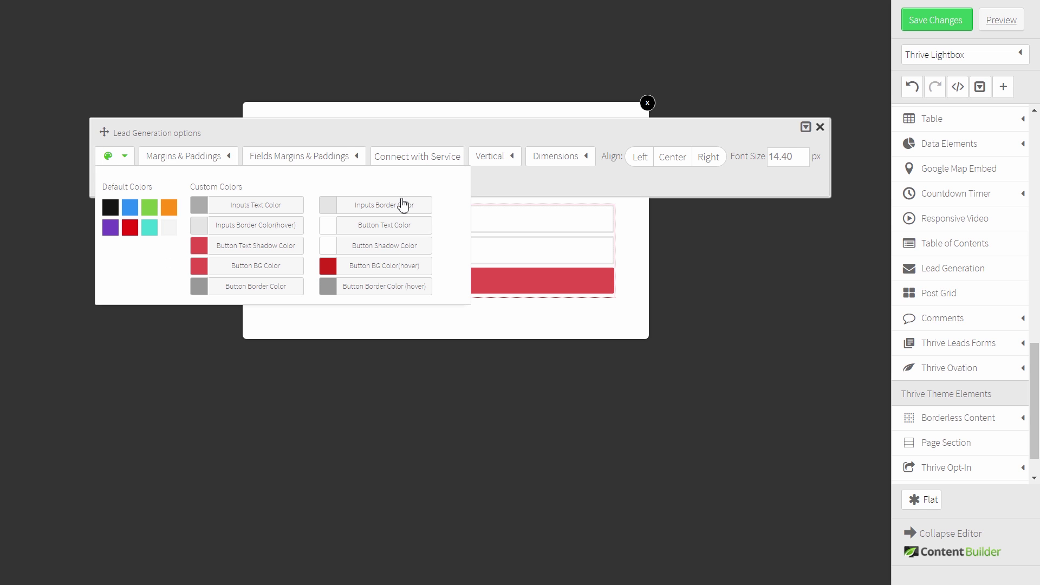
left_click(373, 268)
left_click(379, 83)
left_click(439, 175)
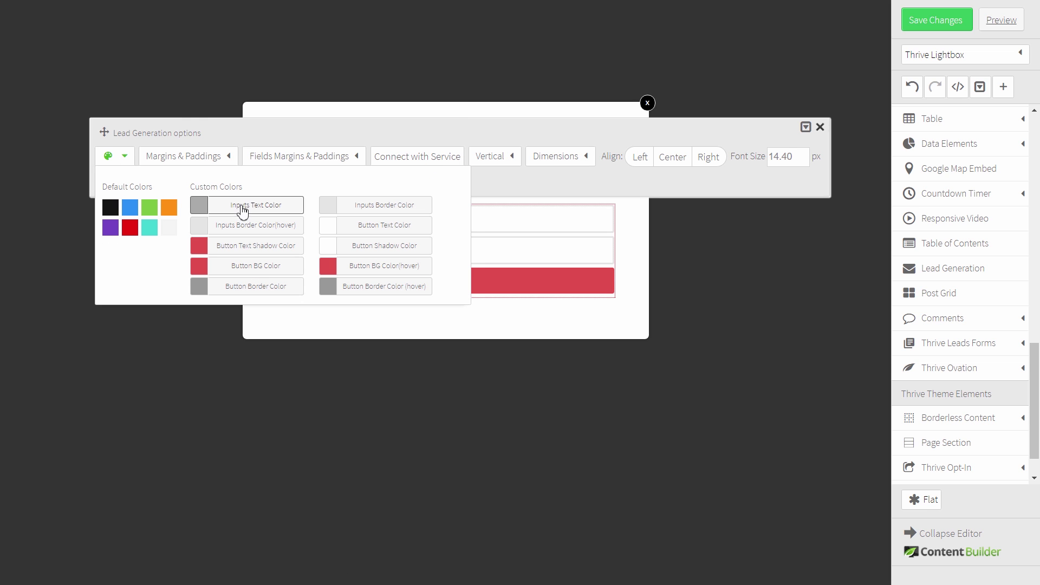
left_click(250, 132)
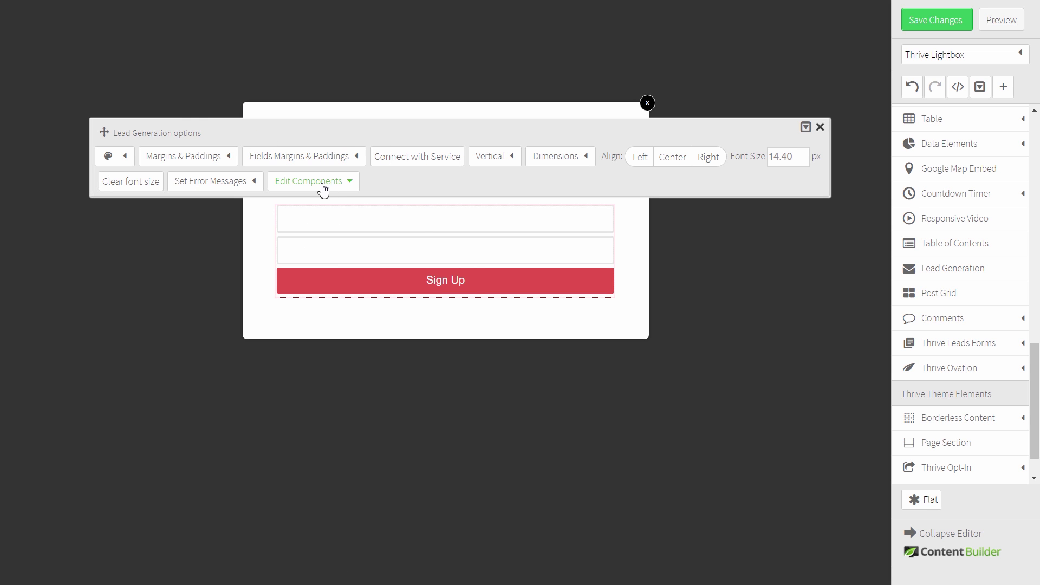
Change the lightbox form's submit button text to "JOIN NOW" and close the form options
left_click(339, 189)
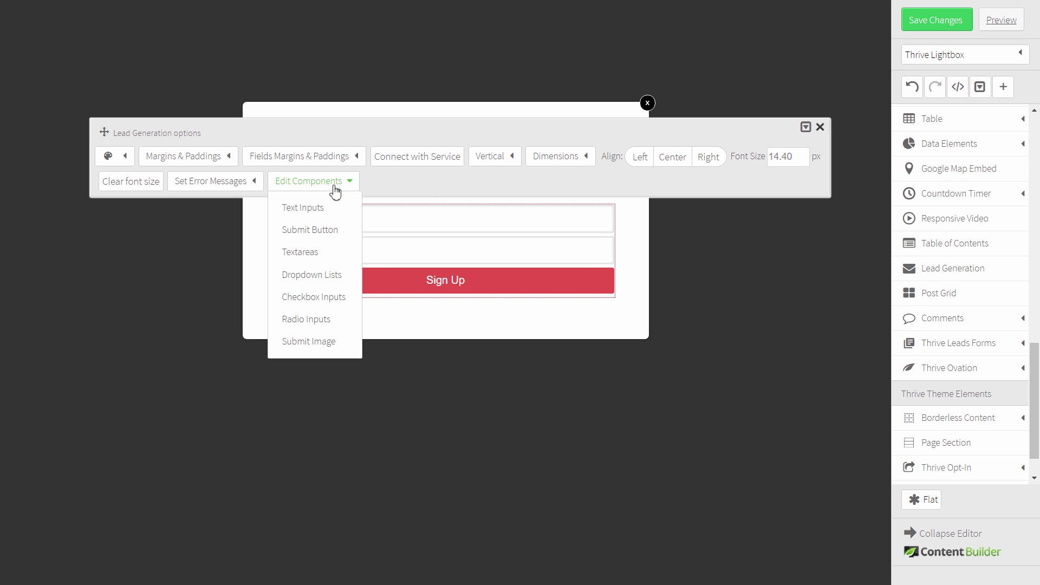
left_click(324, 228)
left_click_drag(109, 131, 106, 39)
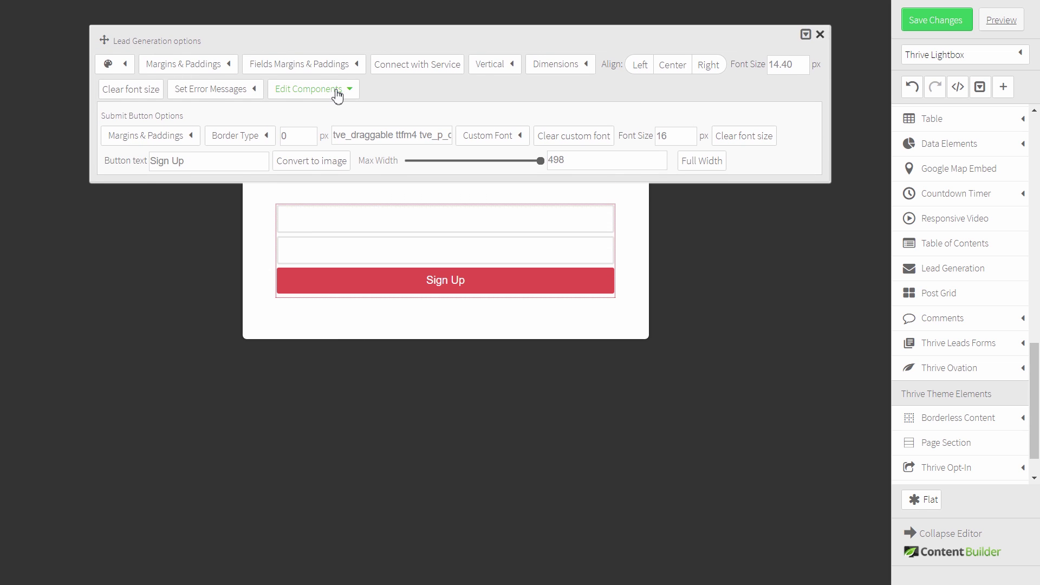
left_click_drag(192, 162, 120, 168)
type("JO")
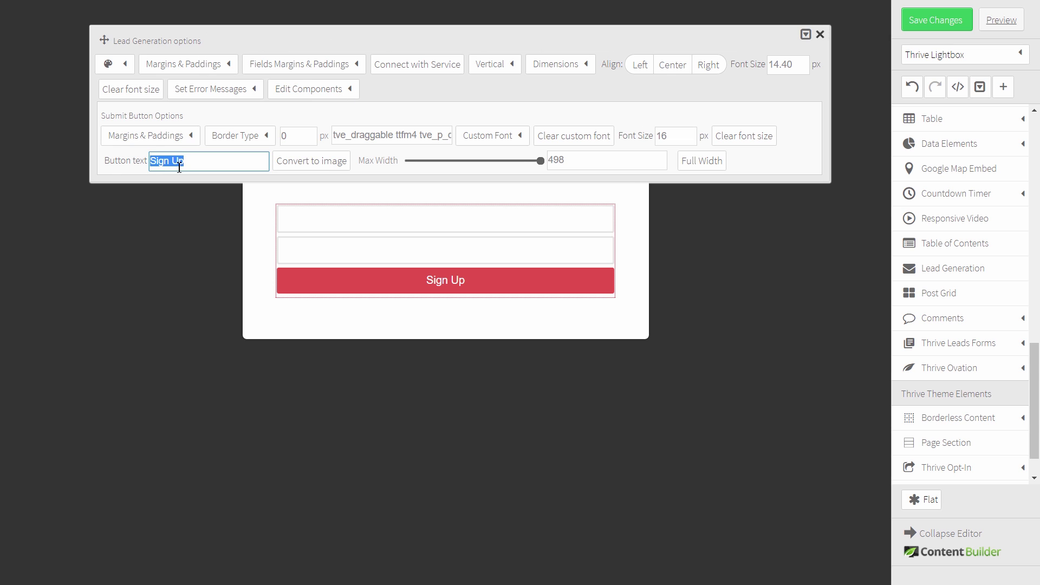
type("IN NOW")
left_click(426, 176)
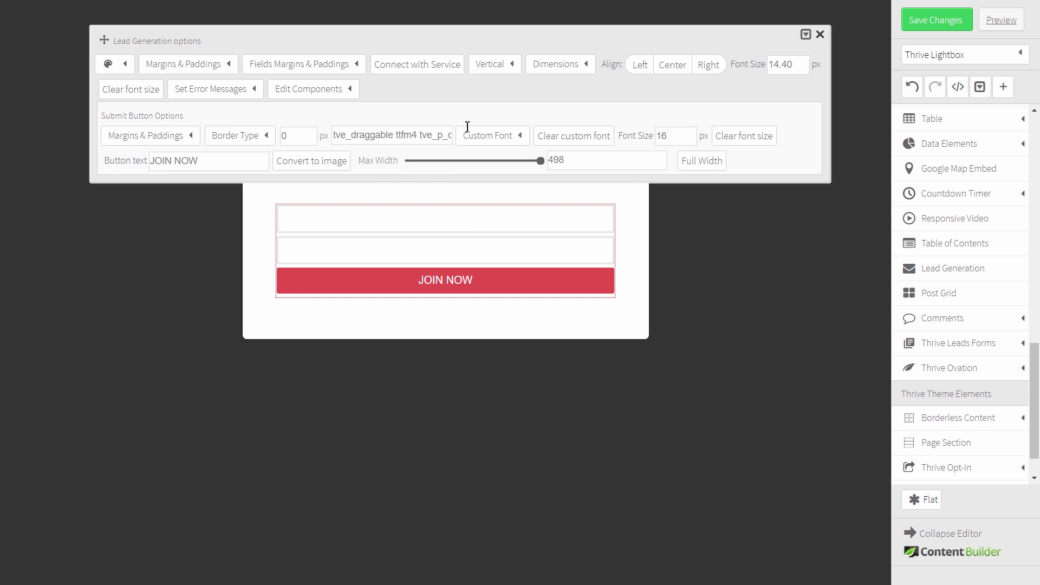
left_click(820, 34)
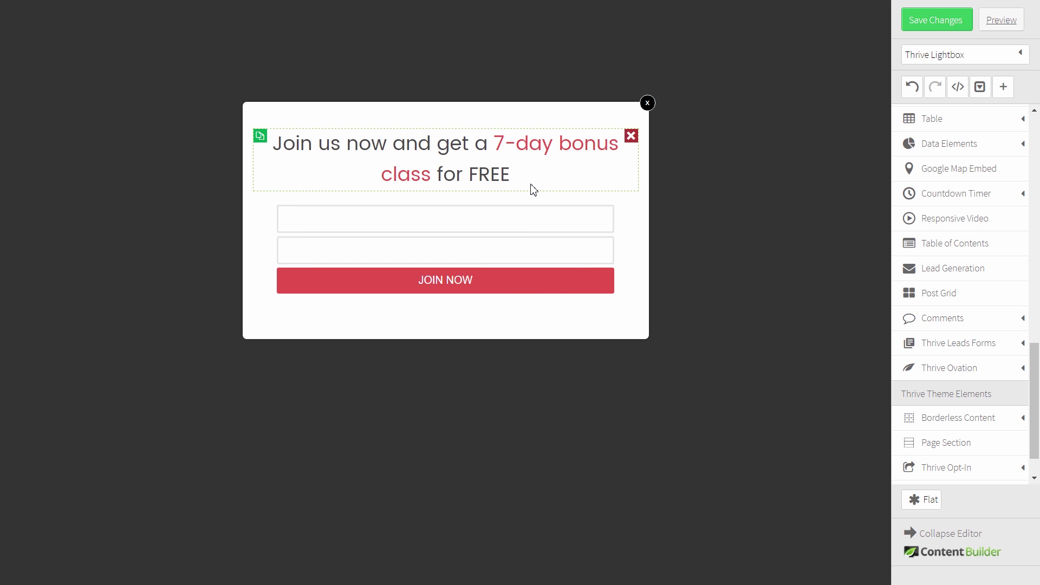
Check the lightbox form's options, close them and save the changes to the lightbox
left_click(426, 236)
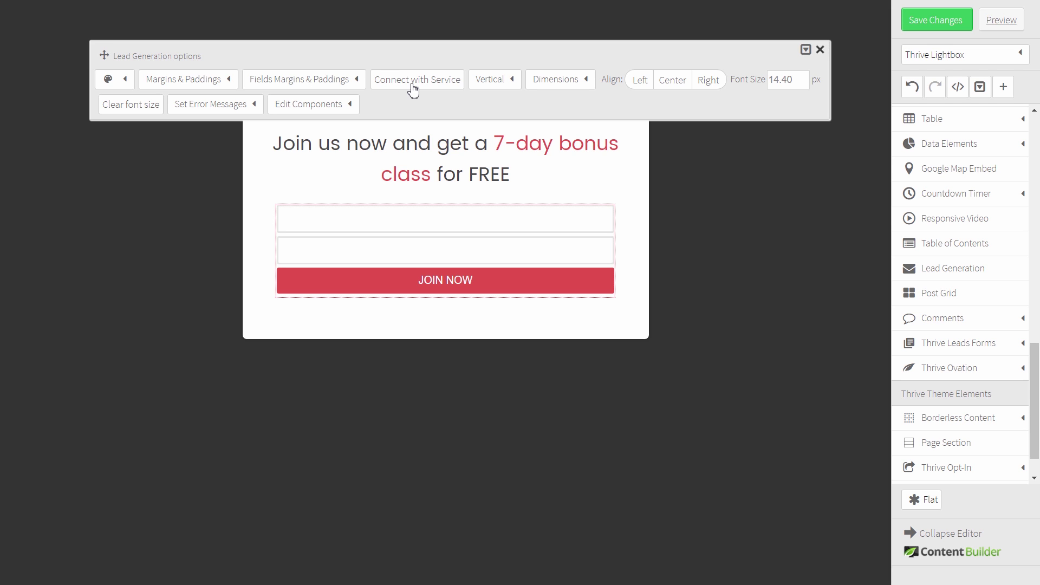
left_click(819, 49)
left_click(937, 25)
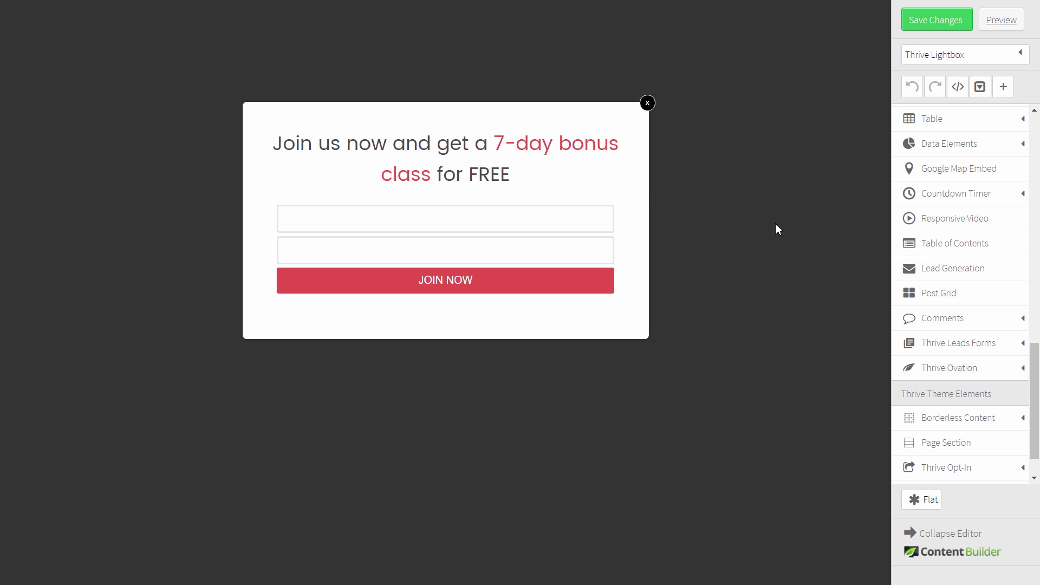
On the landing page, make the button's click event open "Lightbox - Yoga Landing Page From Scratch (Blank Full Width Page)-3" and save the event
key("ctrl+shift+Tab")
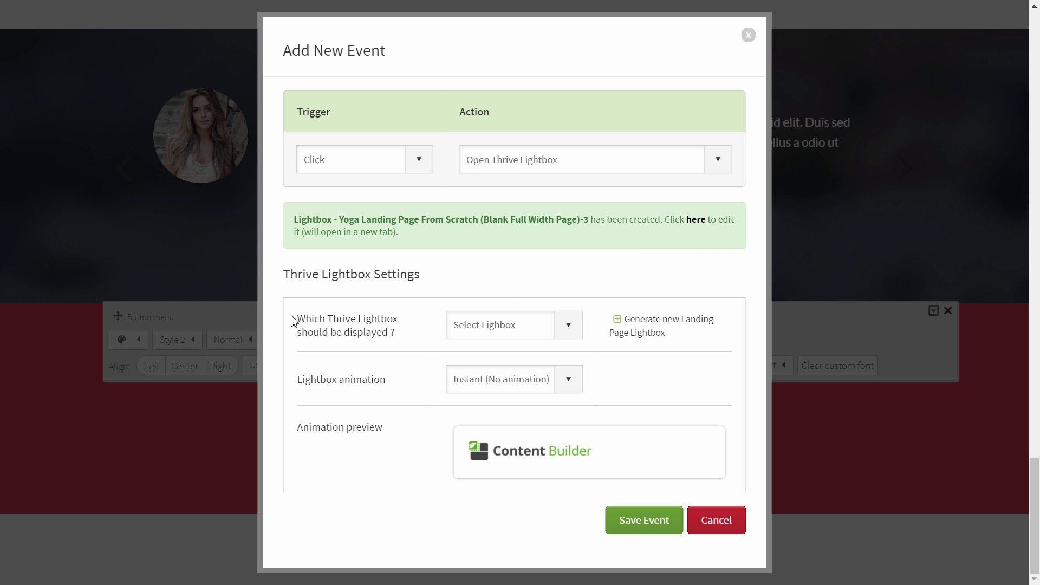
left_click(569, 328)
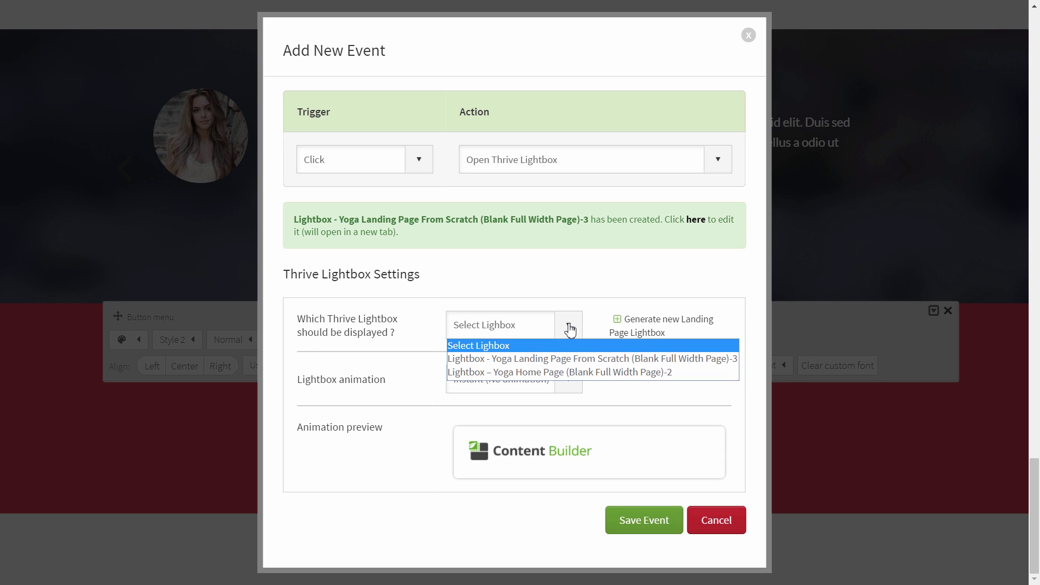
left_click(606, 359)
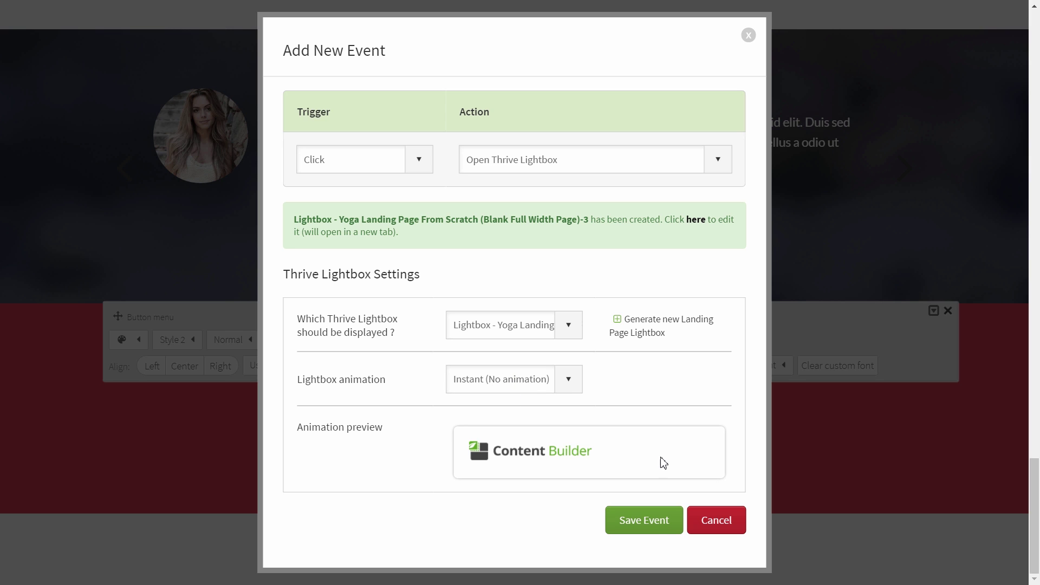
left_click(644, 520)
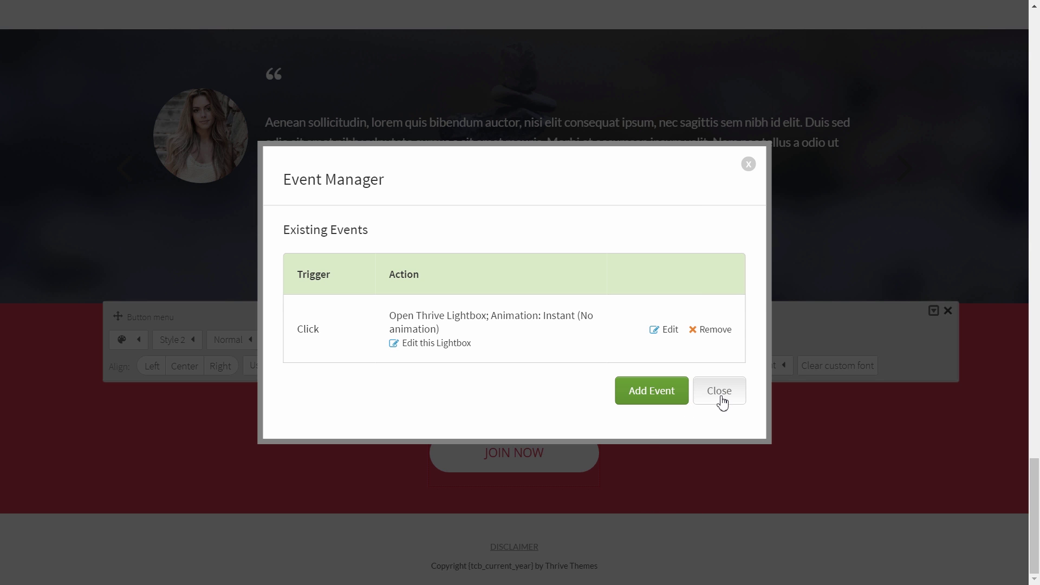
left_click(718, 398)
left_click(656, 536)
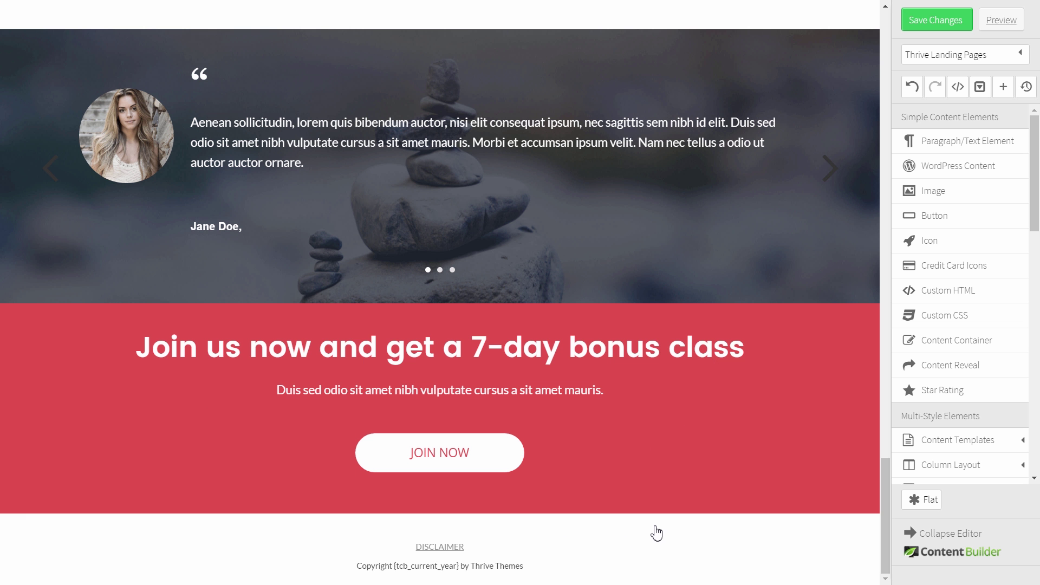
Save the landing page and test the JOIN NOW button of the red call-to-action section in the preview
left_click(930, 24)
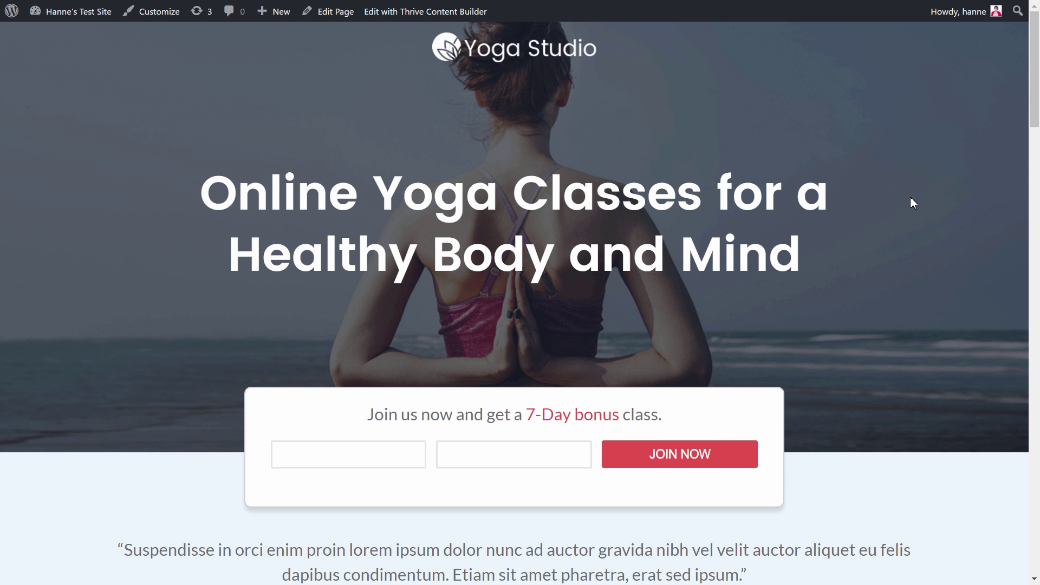
scroll(911, 200, "down", 10)
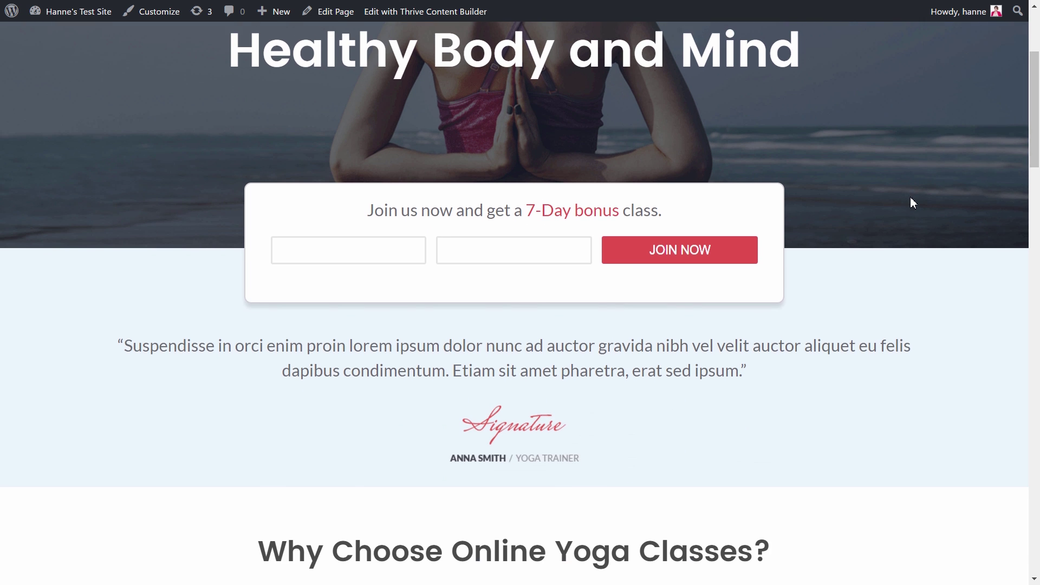
scroll(912, 202, "down", 20)
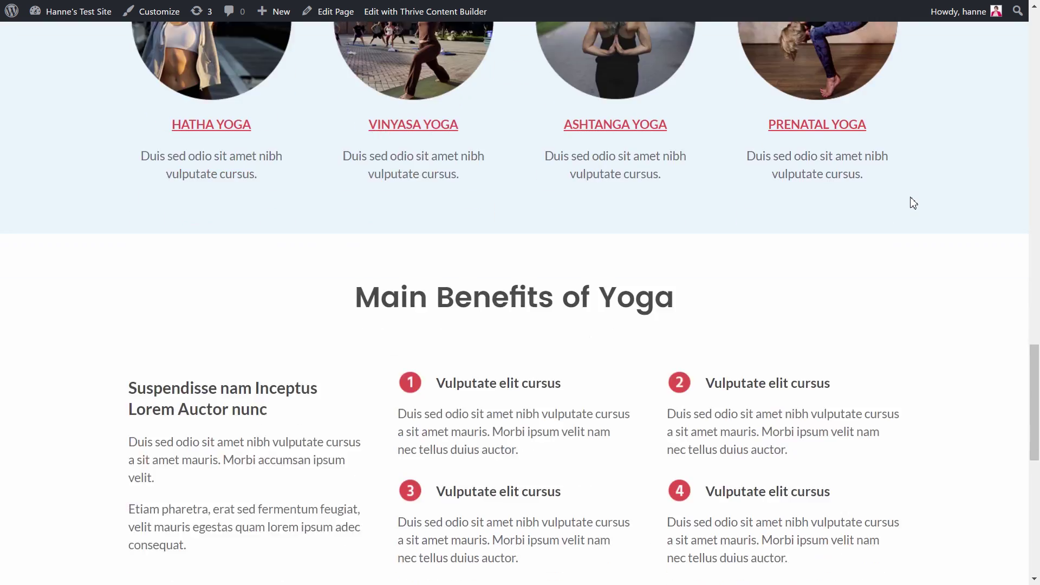
scroll(913, 203, "down", 8)
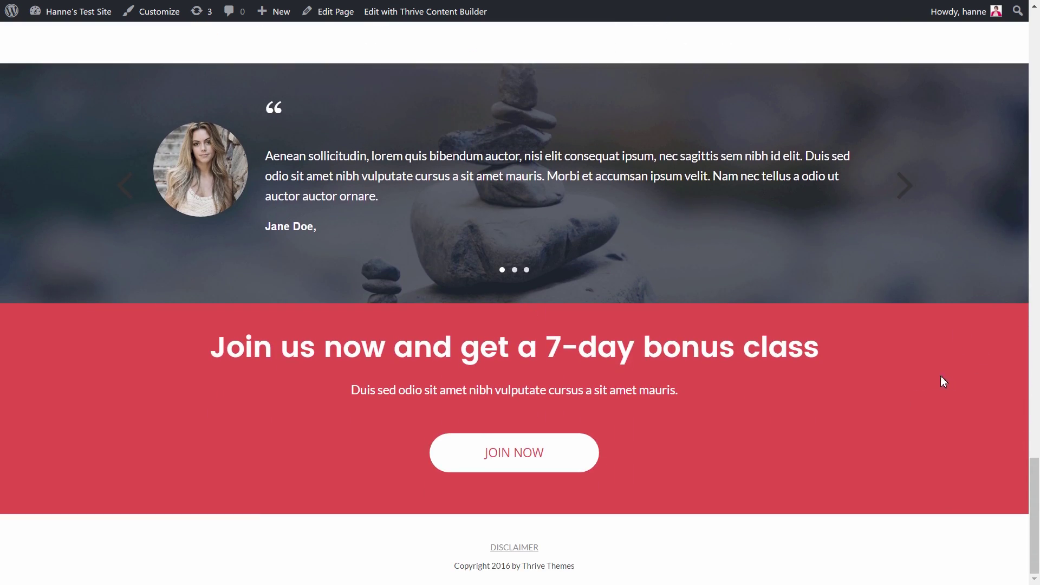
left_click(558, 453)
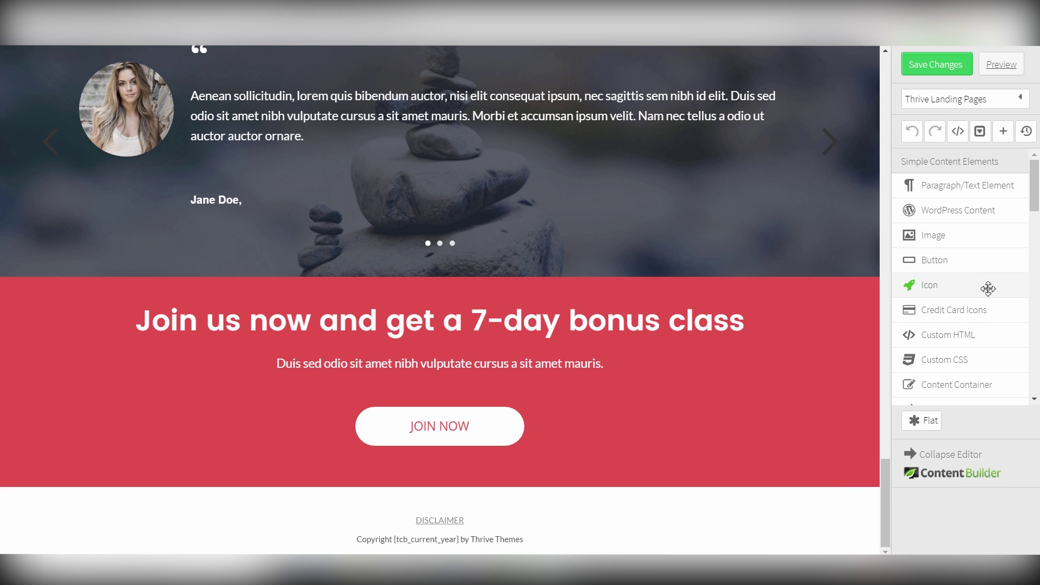
Add a page section below the red call-to-action section and set its background colour to the saved dark navy
scroll(987, 355, "down", 10)
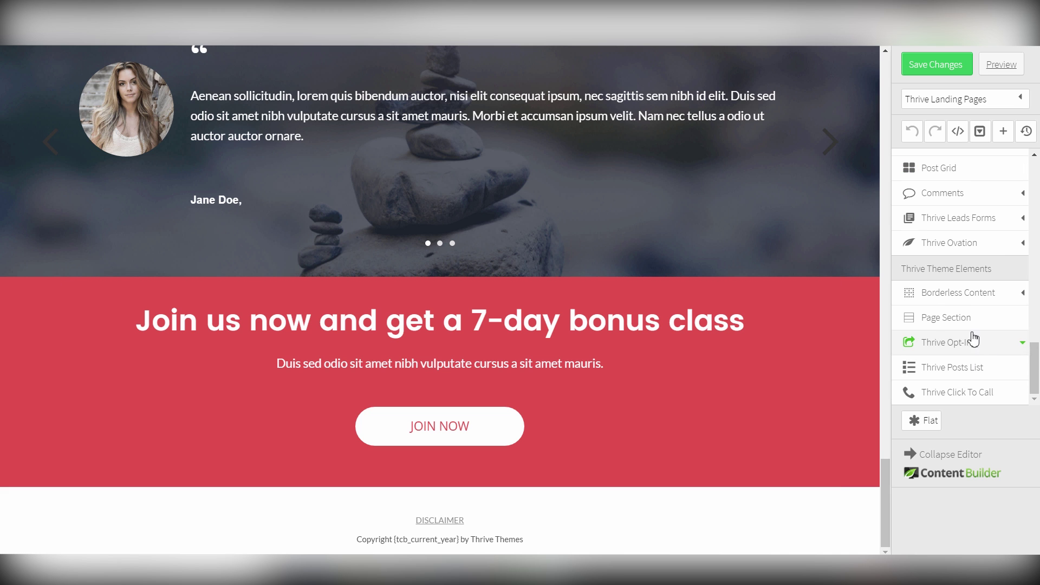
left_click_drag(915, 318, 408, 495)
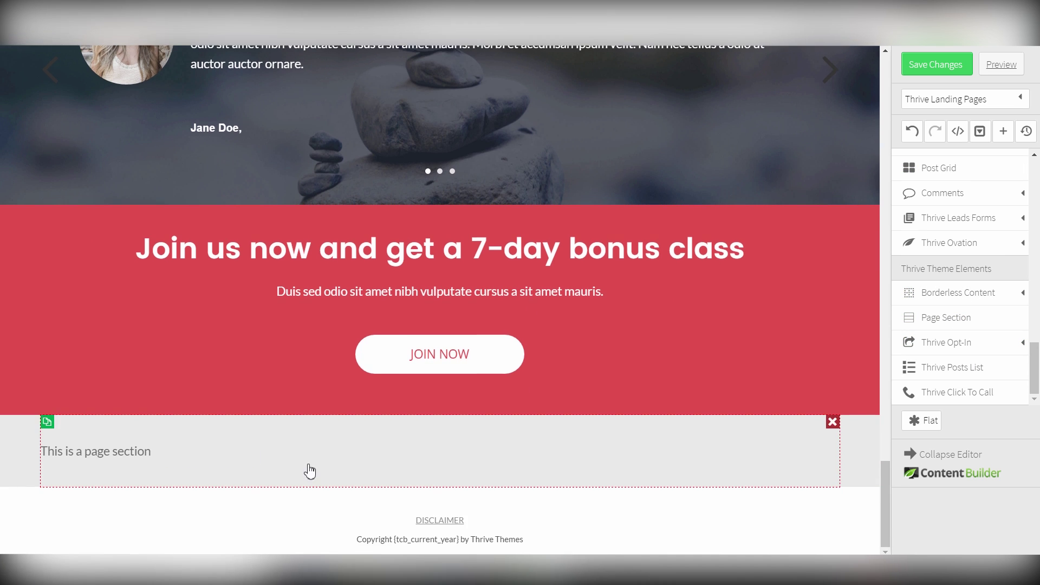
left_click(19, 436)
left_click(122, 343)
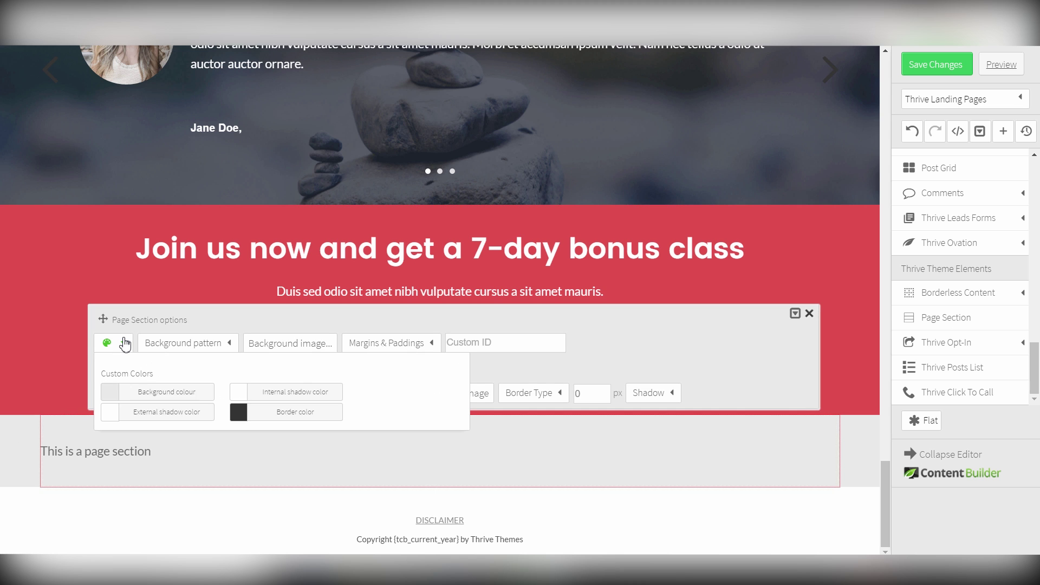
left_click(235, 409)
left_click(810, 315)
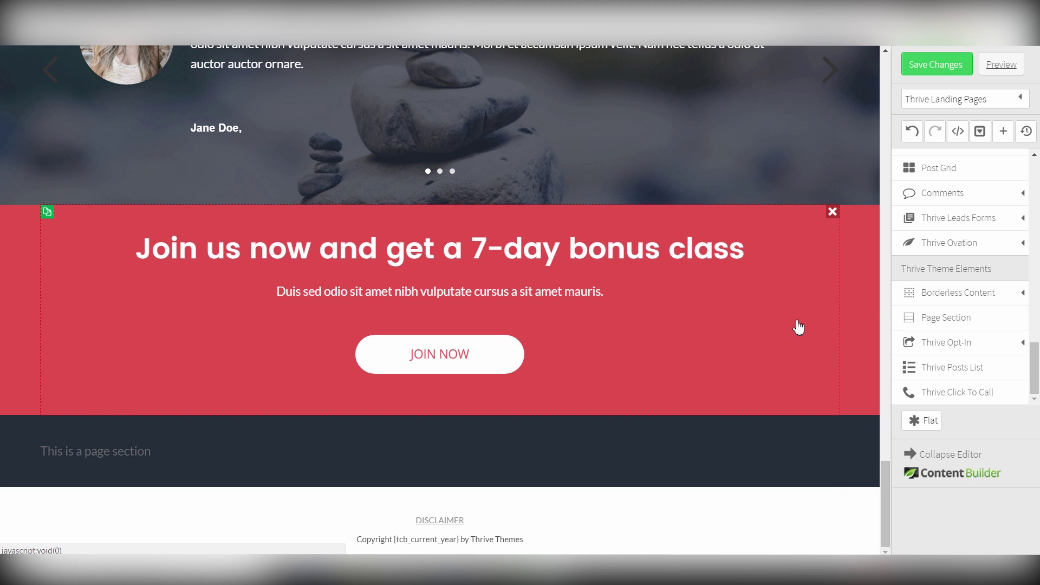
Add a four-column layout of equal columns to the dark page section below the red call to action
scroll(985, 254, "up", 3)
scroll(985, 252, "up", 2)
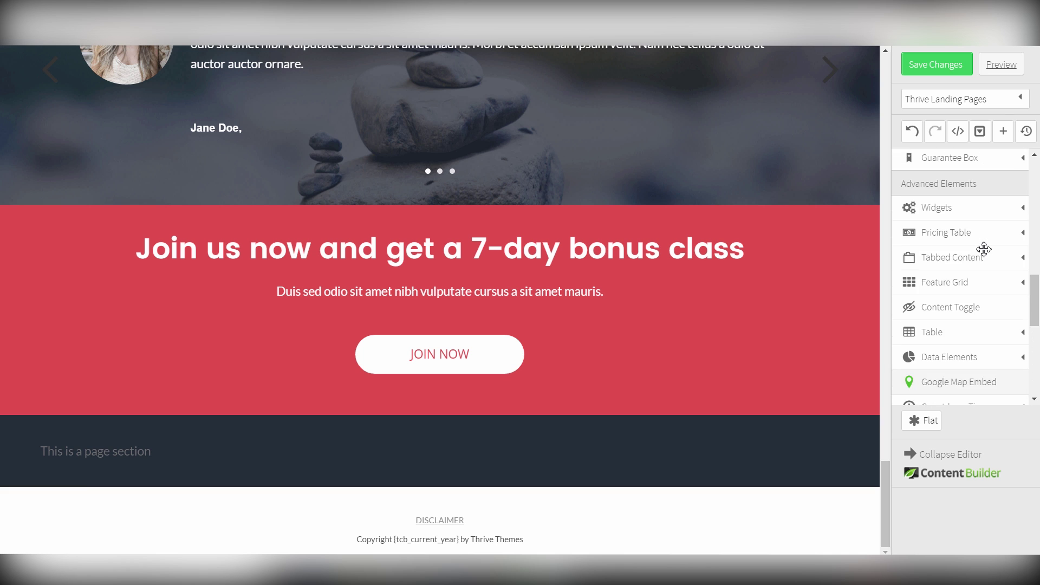
scroll(985, 252, "up", 5)
left_click(982, 271)
left_click_drag(975, 327, 662, 421)
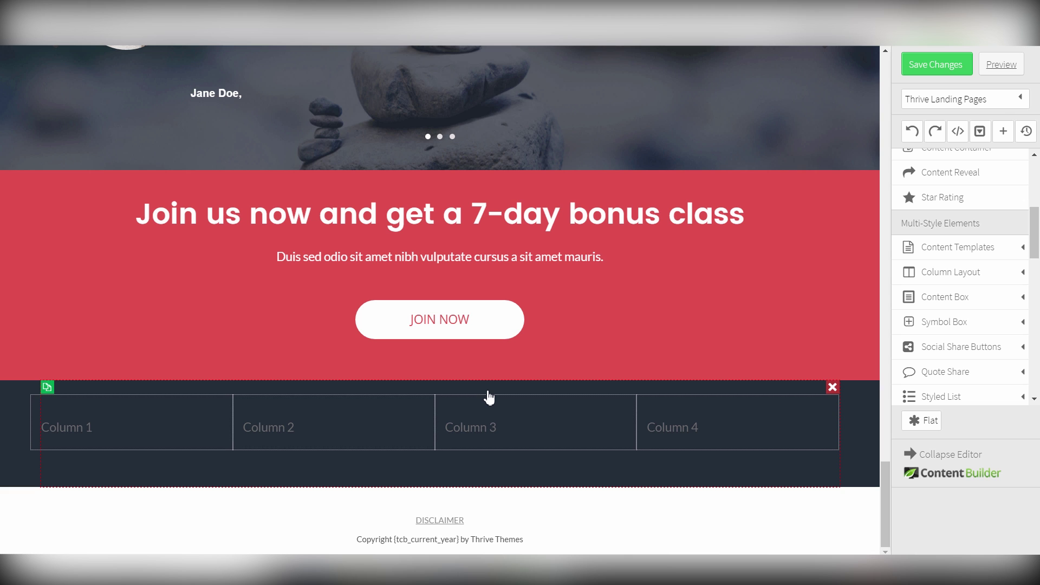
Replace the placeholder text in the first footer column with the heading "ABOUT US"
left_click(124, 430)
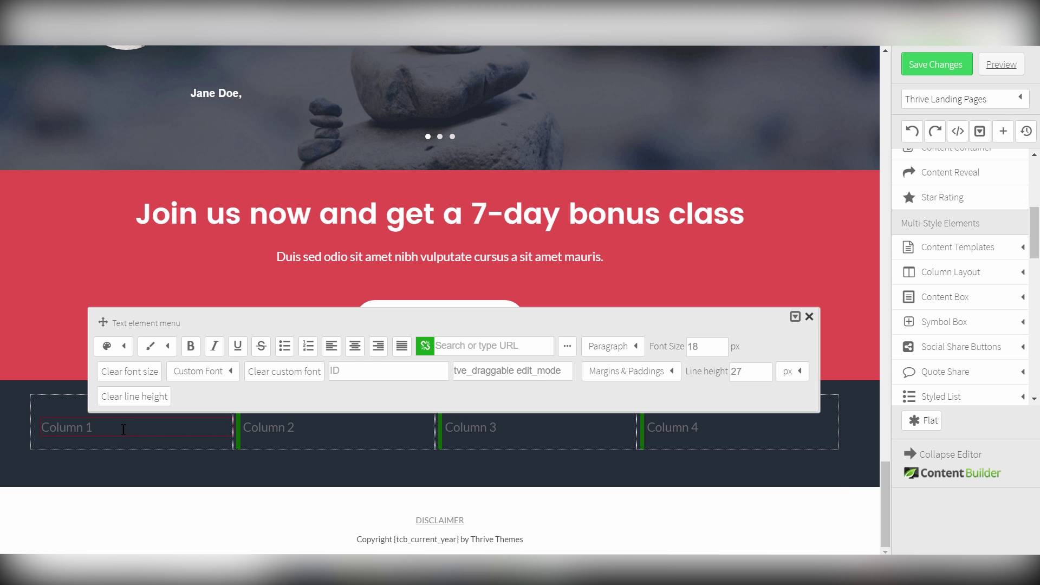
left_click_drag(103, 427, 27, 431)
type("ABOUT US")
left_click(27, 432)
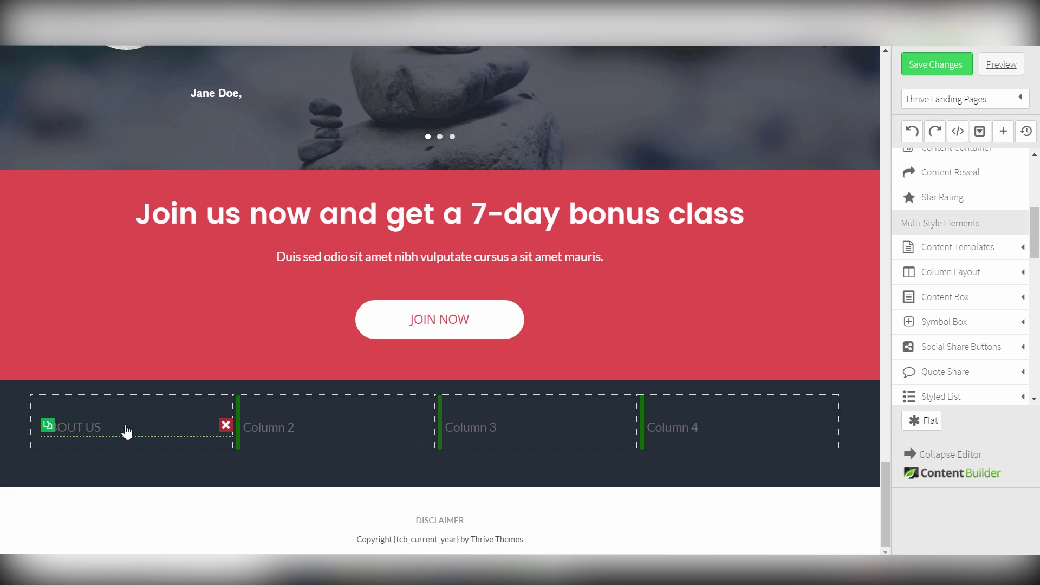
Change the text colour of the "ABOUT US" heading to the saved white and close the text options
left_click(124, 427)
left_click_drag(124, 428, 27, 431)
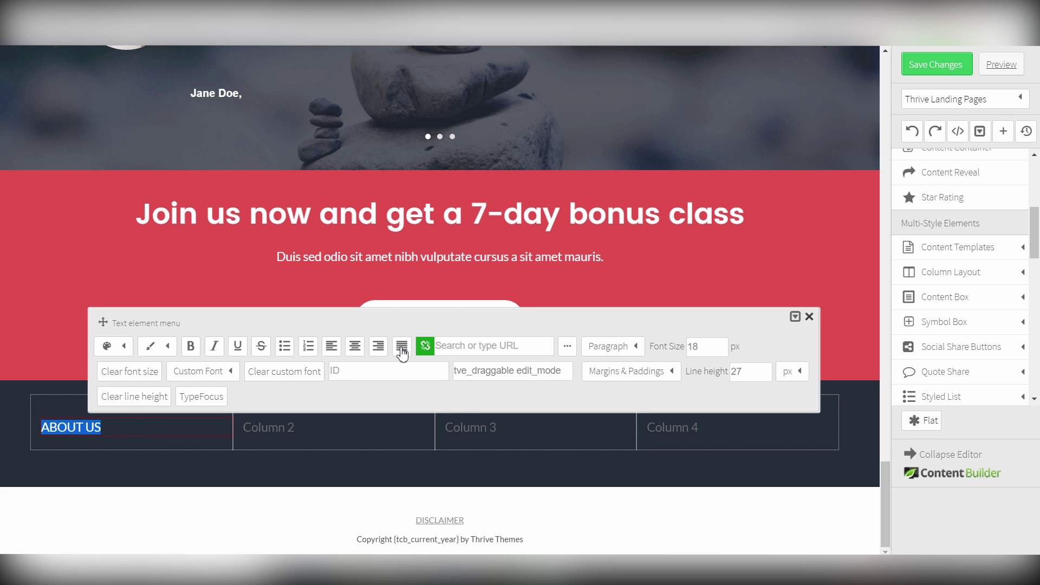
left_click(124, 350)
left_click(246, 396)
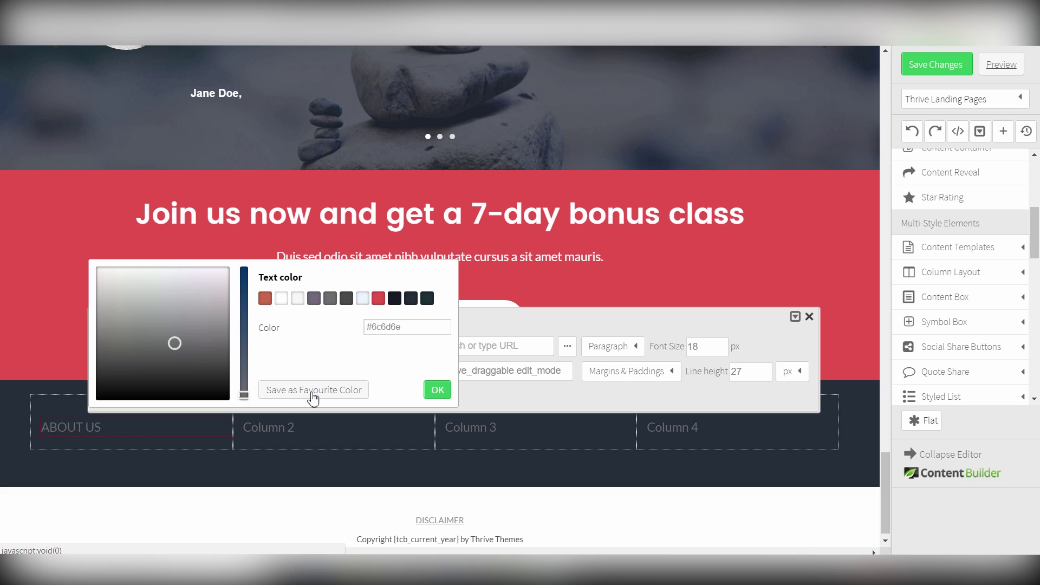
left_click(282, 298)
left_click(440, 391)
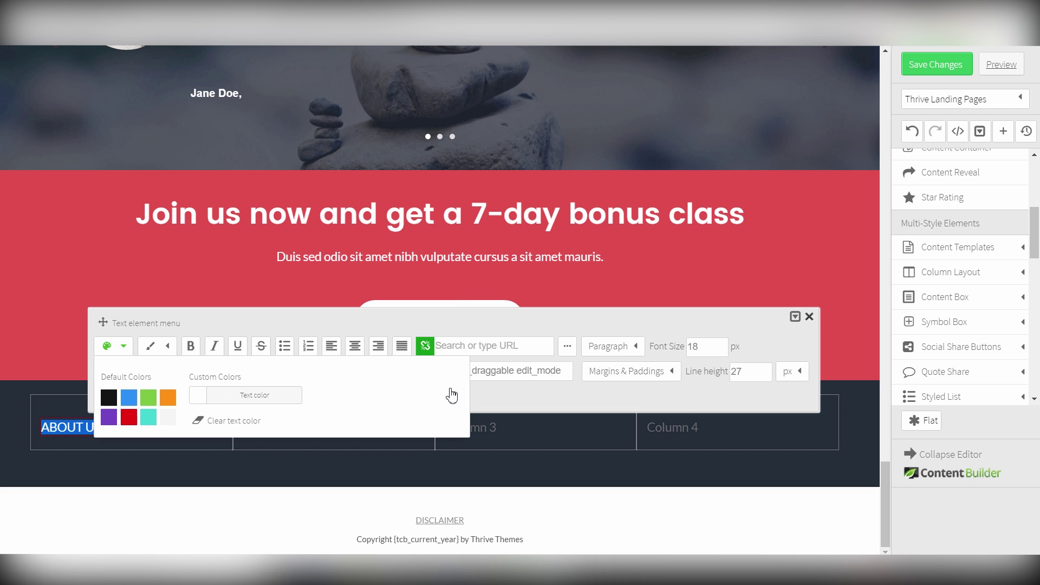
left_click(383, 386)
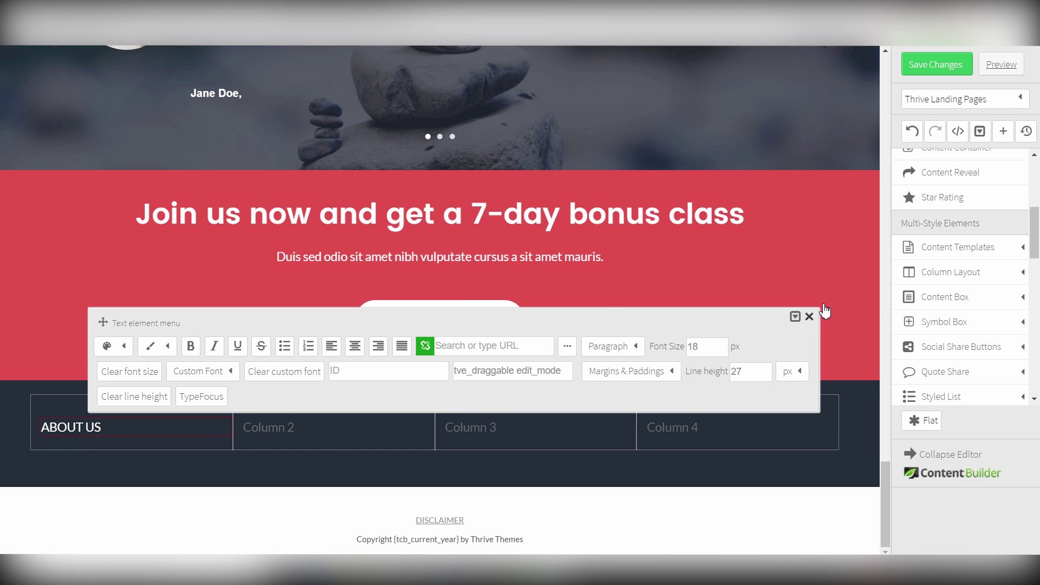
left_click(810, 316)
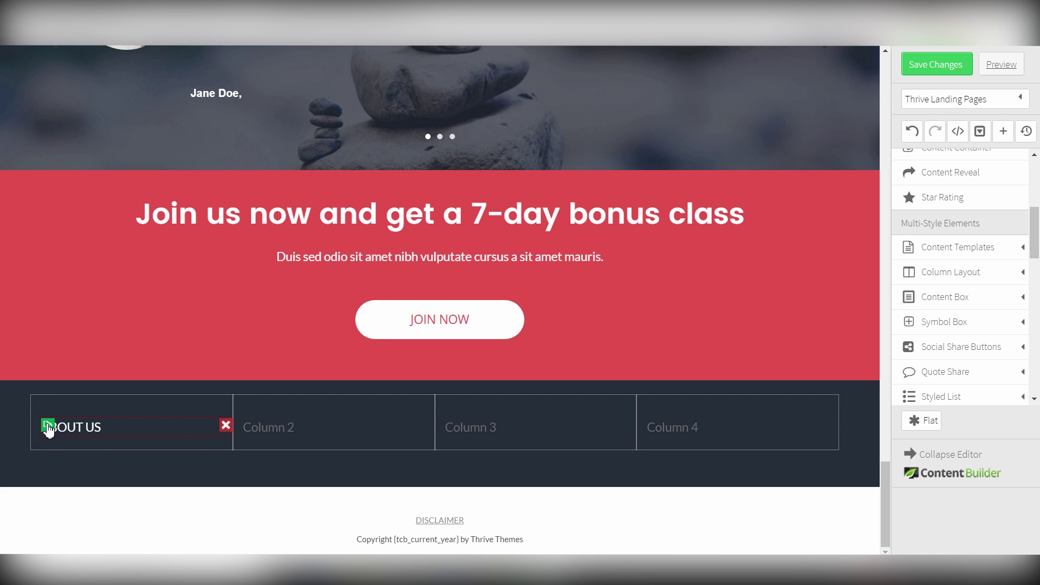
Duplicate the heading into the second footer column, change it to "OUR CLASSES" and delete the column's placeholder text
left_click(42, 420)
left_click_drag(61, 461, 293, 441)
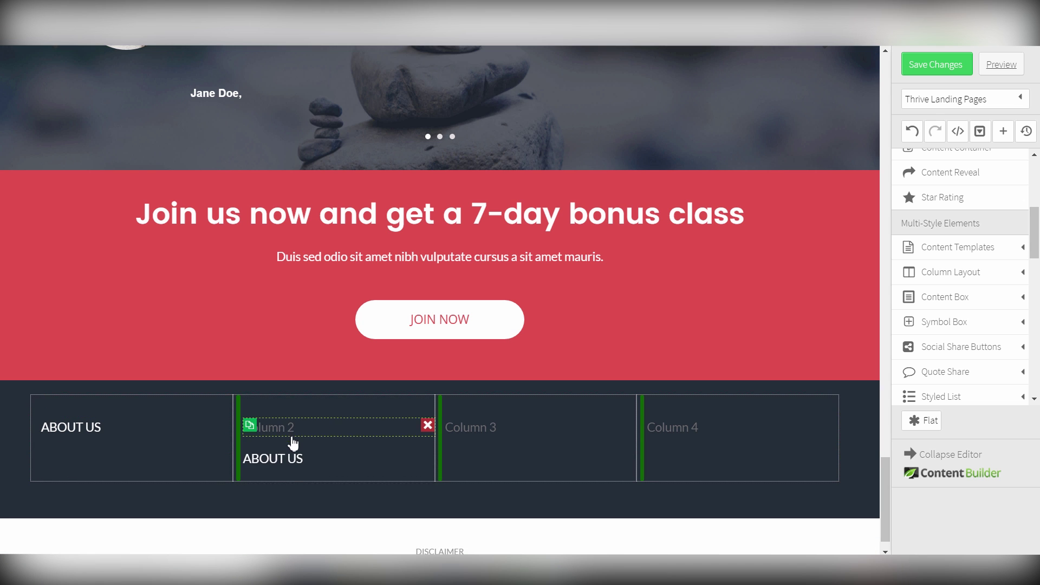
left_click(249, 459)
type("OUR CLASSES")
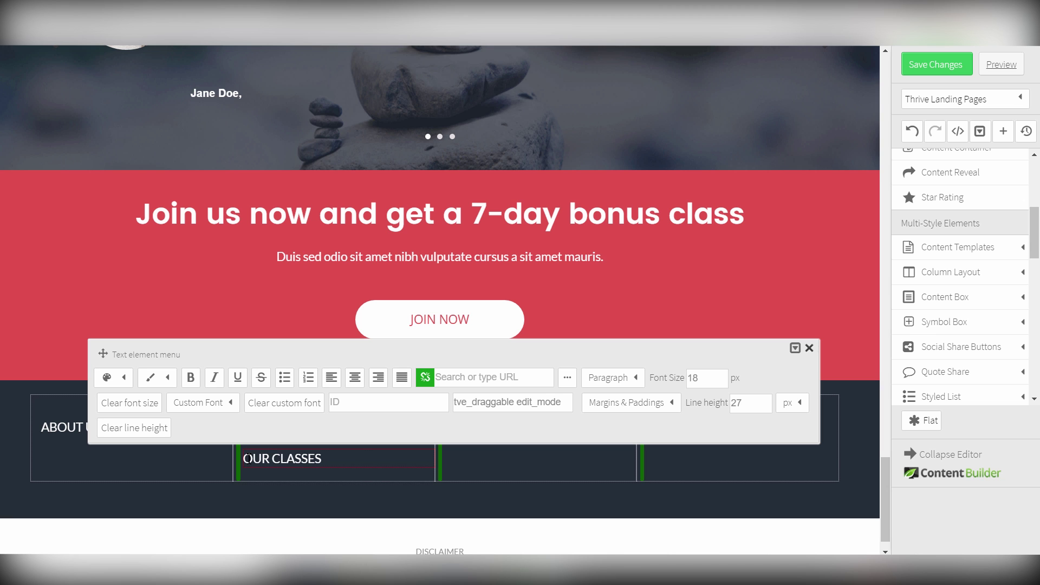
left_click(382, 482)
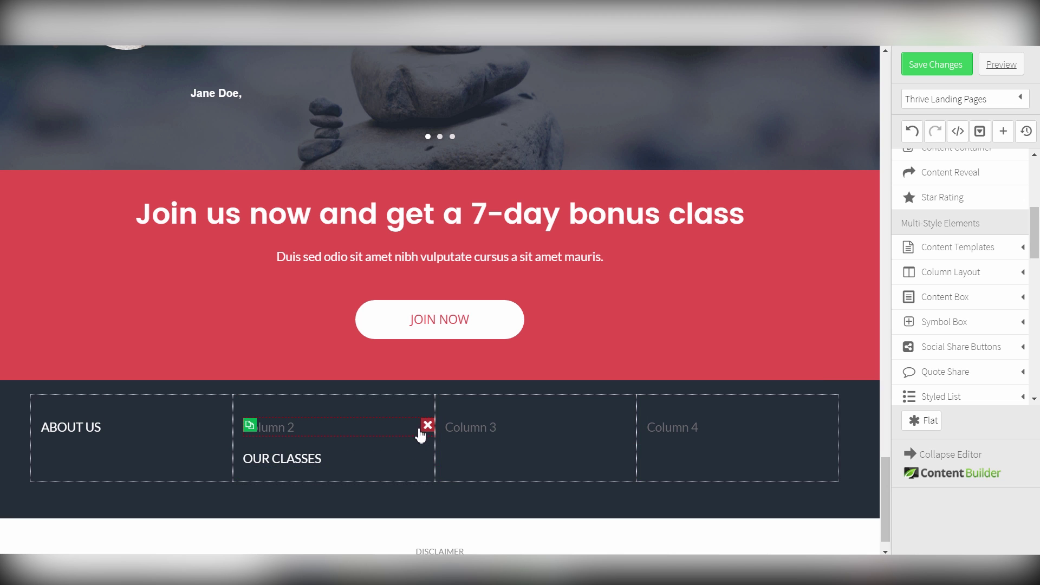
left_click(427, 426)
Duplicate the "OUR CLASSES" heading into the third footer column above the placeholder and change it to "RESSOURCES"
left_click_drag(249, 427, 519, 435)
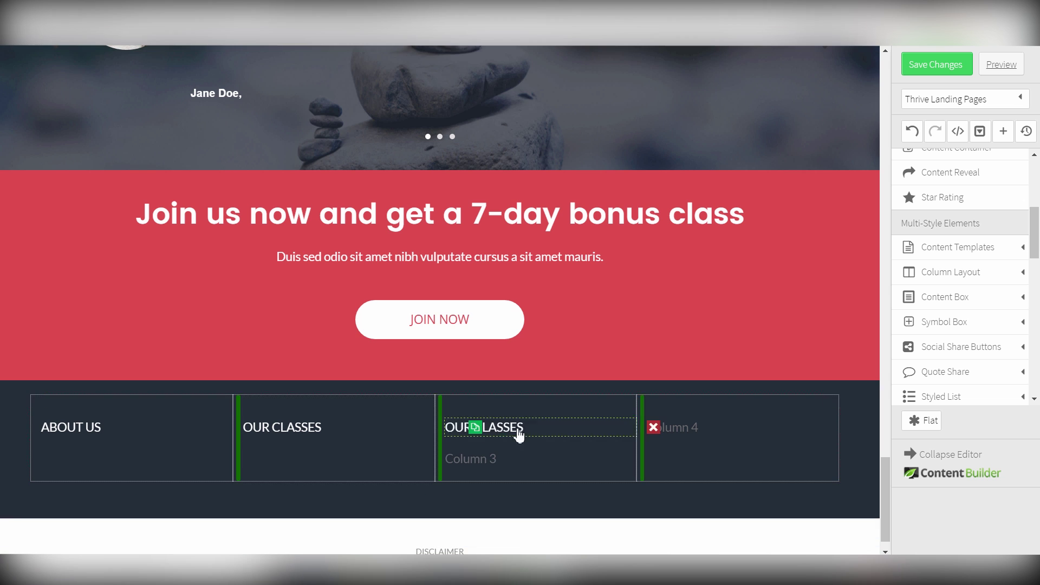
left_click(519, 433)
triple_click(464, 428)
type("RESSOURCES")
left_click(548, 470)
Duplicate the "RESSOURCES" heading into the fourth footer column above the placeholder and change it to "FOLLOW US"
left_click(451, 426)
left_click_drag(466, 457, 688, 427)
double_click(675, 430)
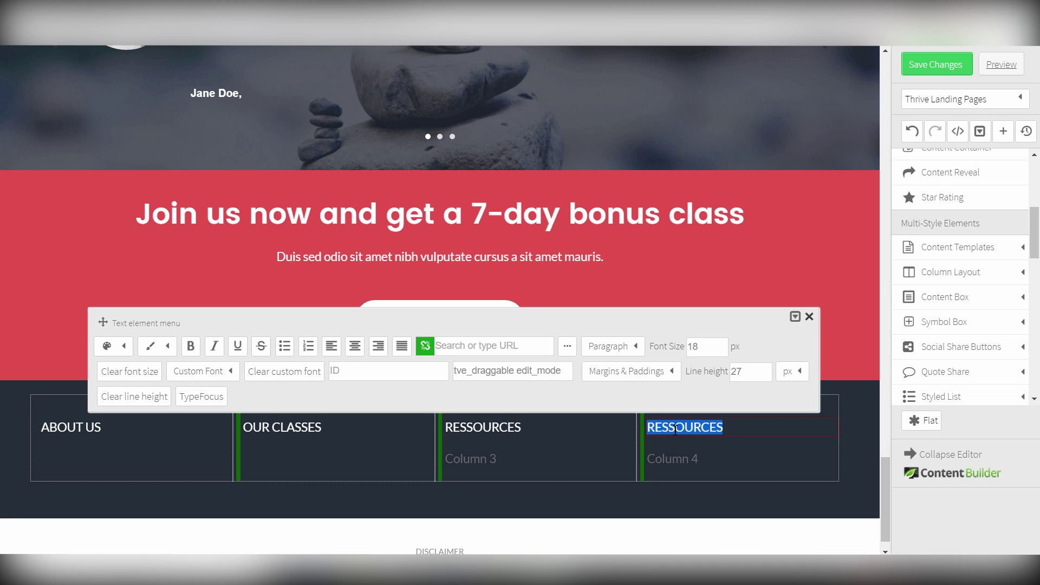
type("F")
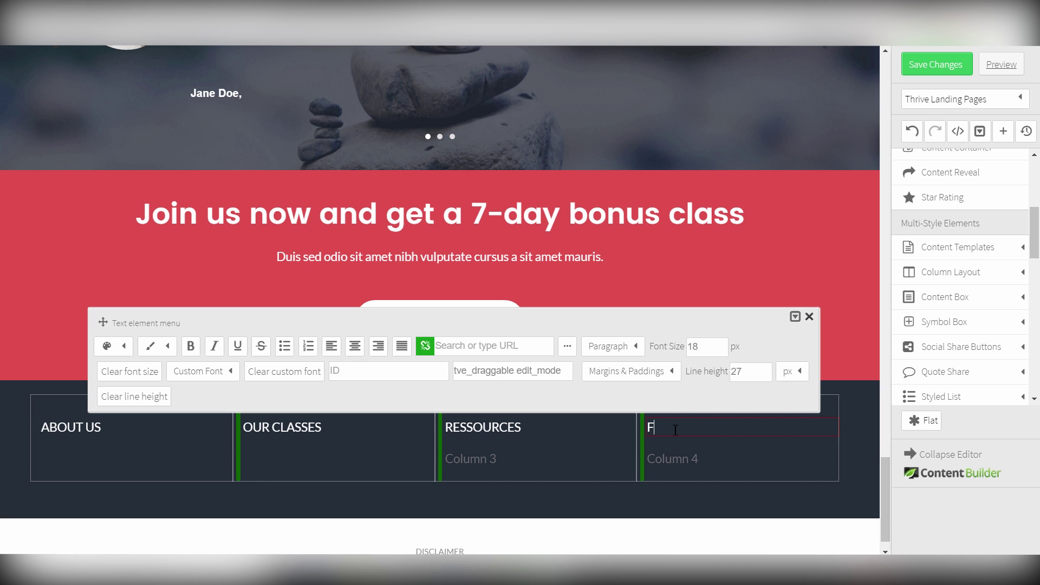
type("OLLOW US")
left_click(589, 458)
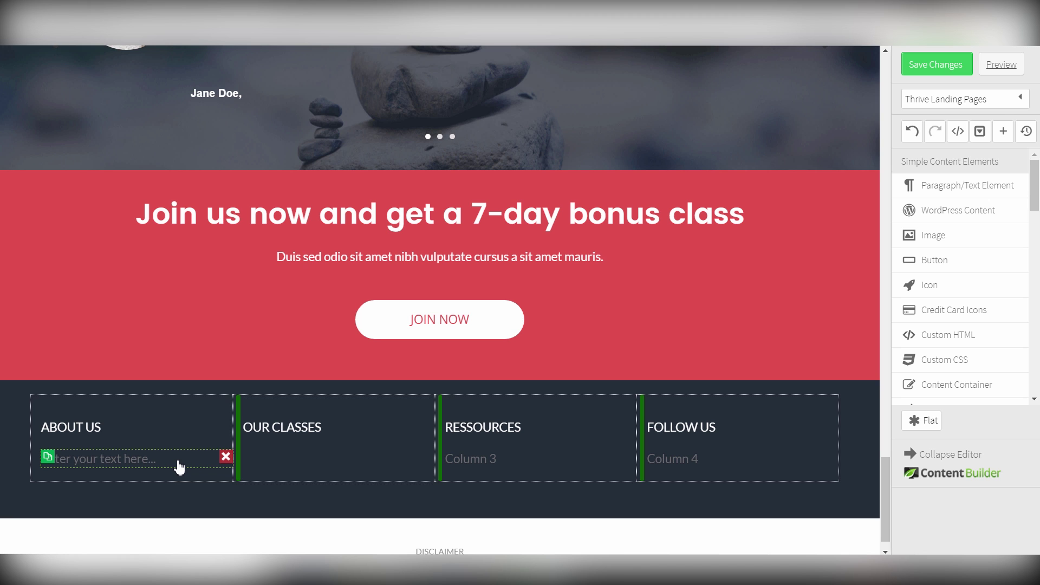
Fill the text element below "ABOUT US" with the filler paragraph beginning "Aenean sollicitudin, lorem quis bibendum auctor"
left_click(179, 467)
type("Aenean sollicitudin, lorem quis bibendum auctor, nisi elit ipsum, nec sagittis sem nibh id elit.")
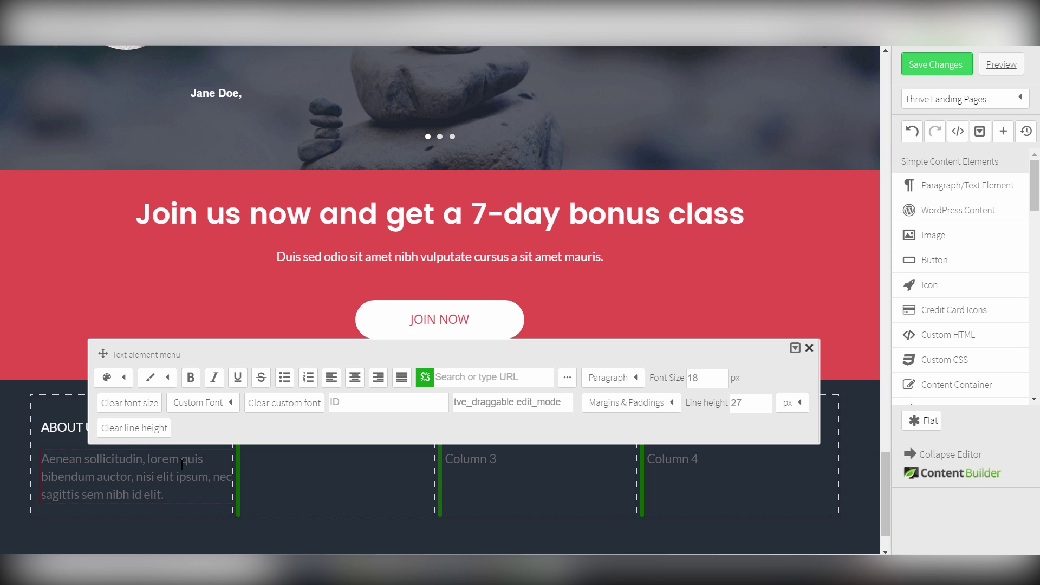
left_click(295, 487)
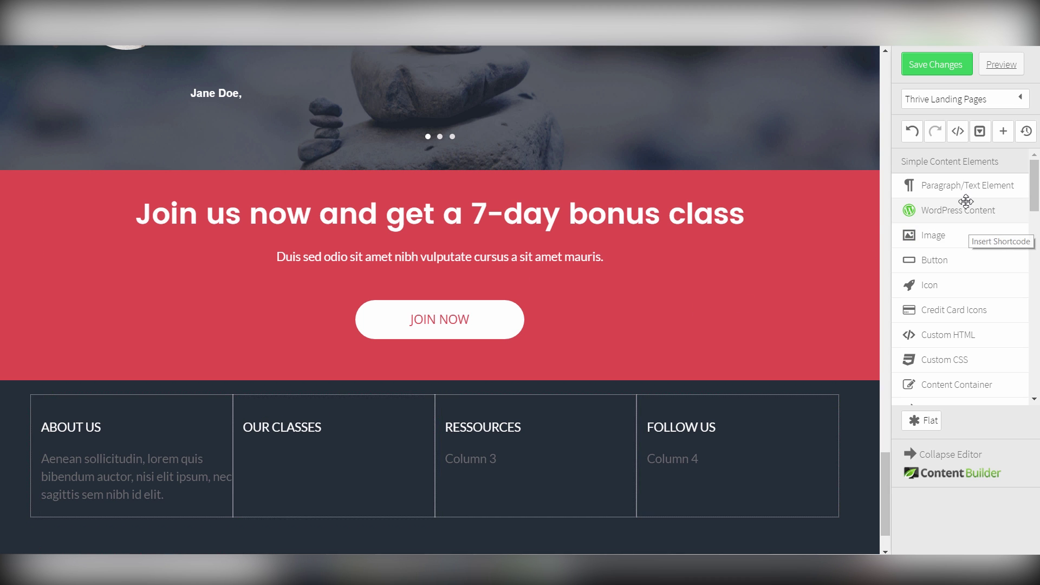
Add a text element reading "Hatha Yoga" below the "OUR CLASSES" heading and adjust its margins
left_click_drag(953, 186, 308, 441)
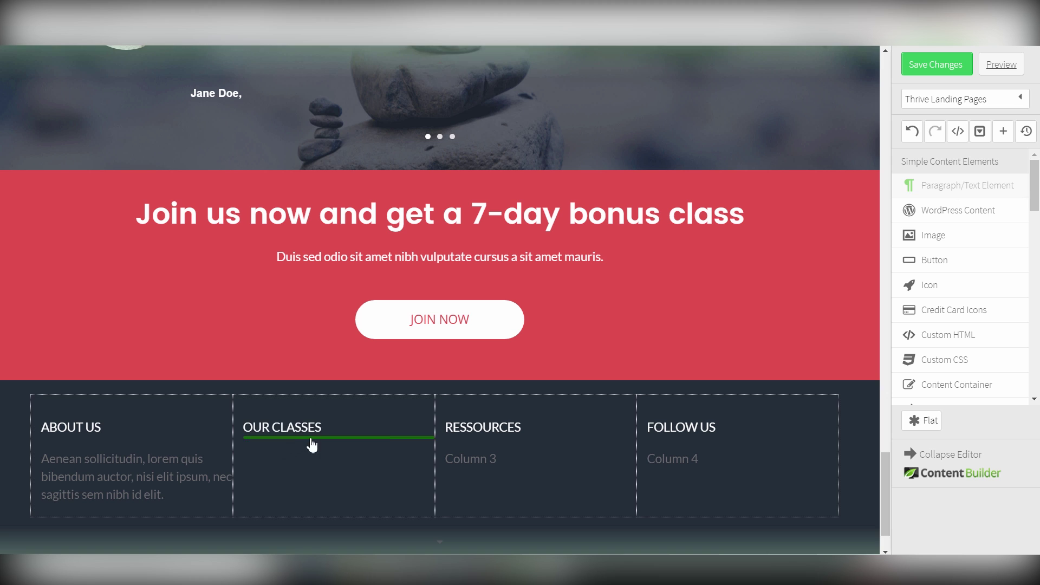
left_click(348, 464)
type("Hatha Yoga")
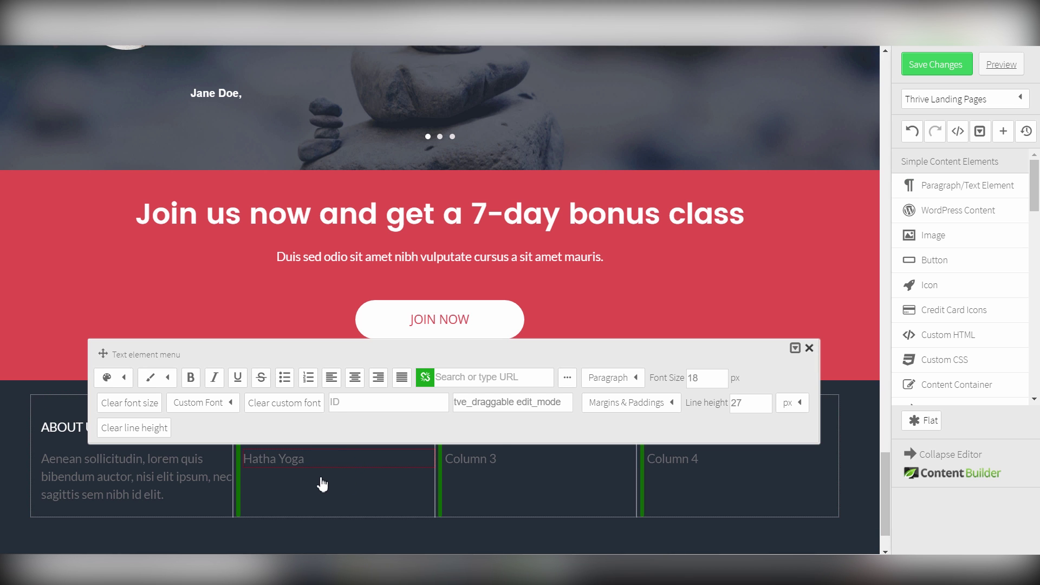
left_click(627, 402)
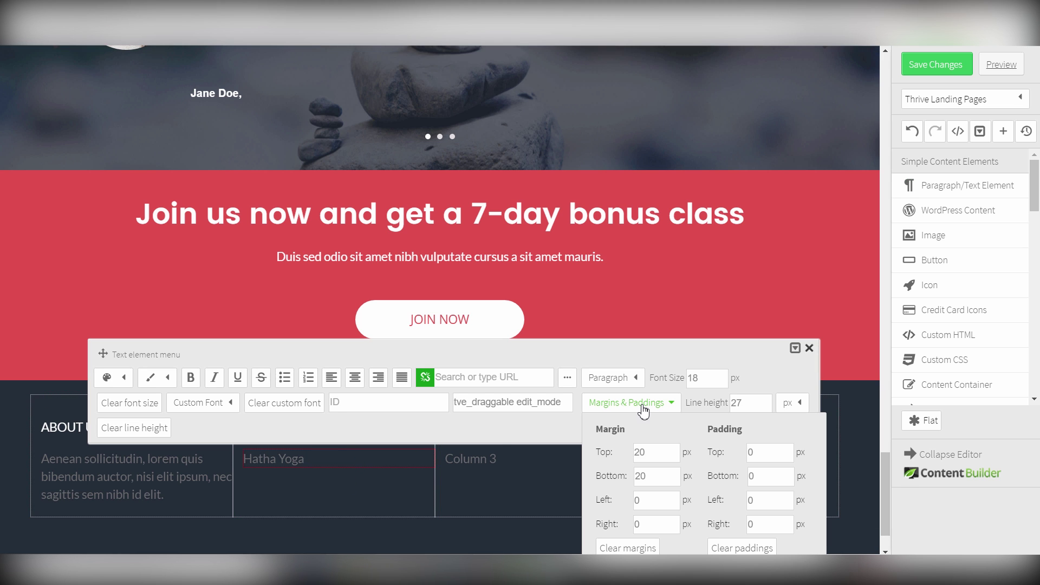
double_click(635, 451)
left_click(396, 448)
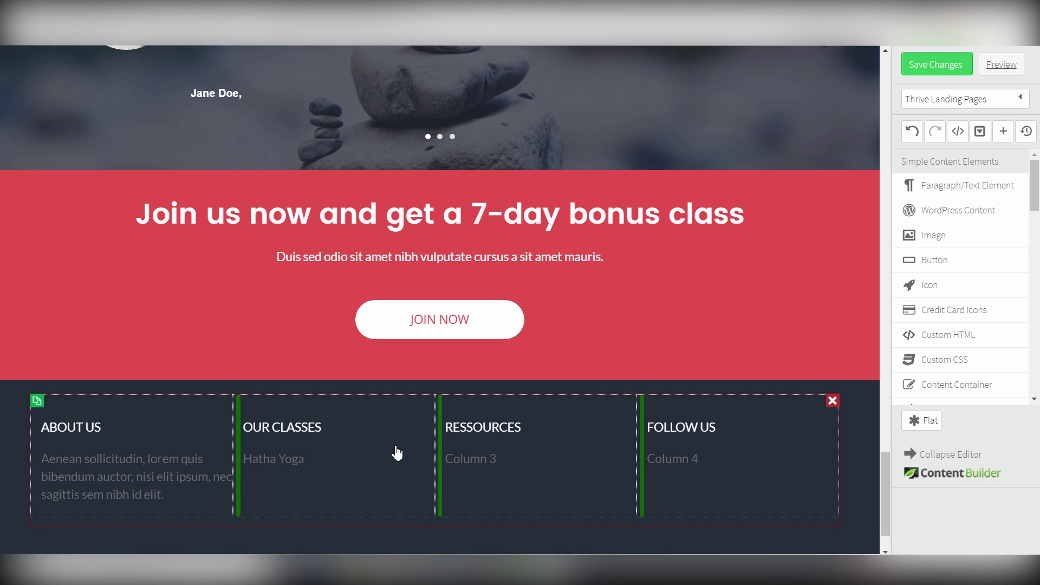
Duplicate the "Hatha Yoga" line to list "Vinyasa Yoga", "Ashtanga Yoga" and "Prenatal Yoga" below it
left_click(343, 458)
left_click(343, 460)
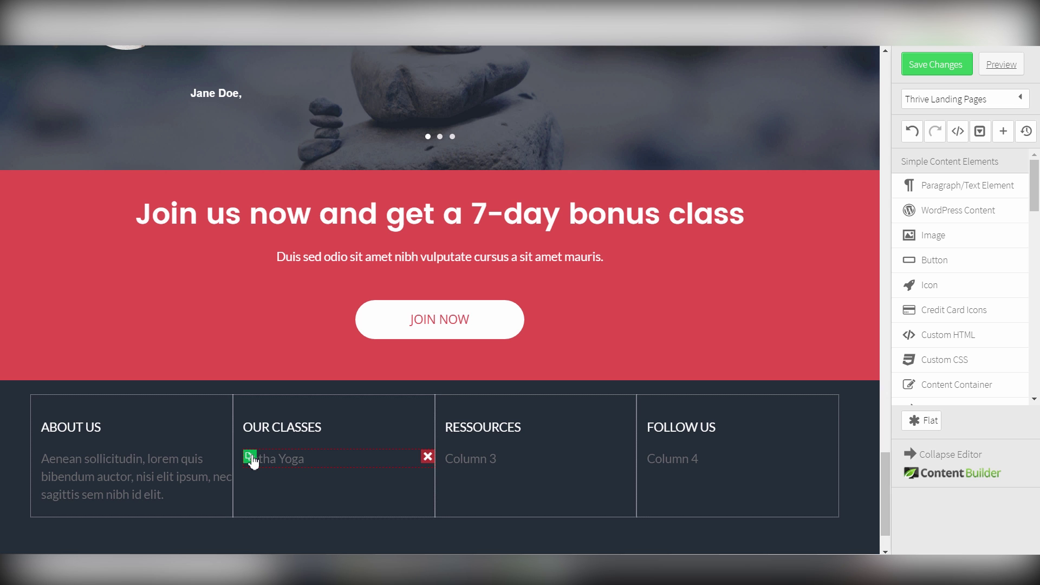
left_click(251, 458)
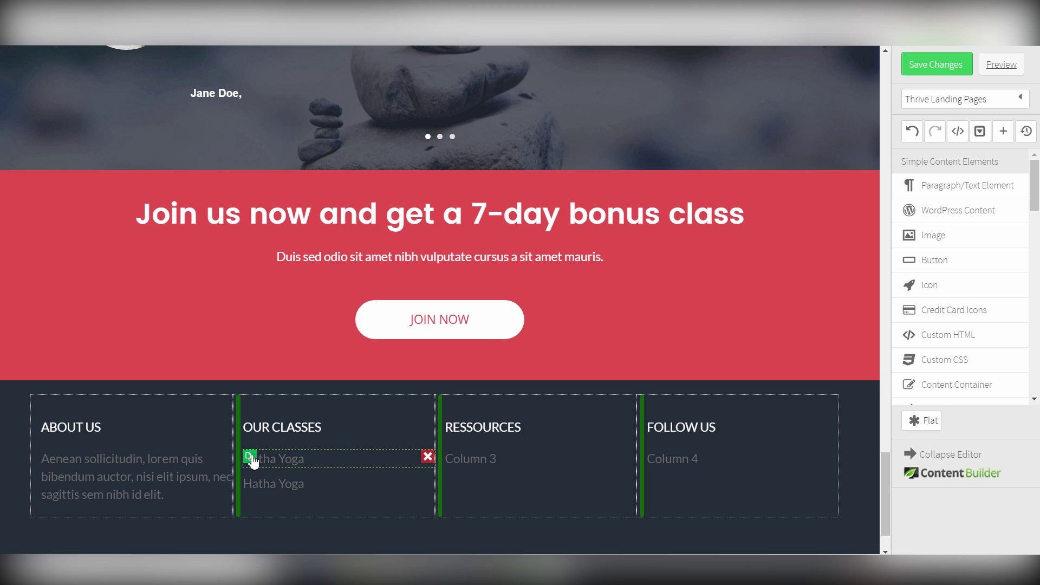
left_click(251, 483)
left_click(250, 483)
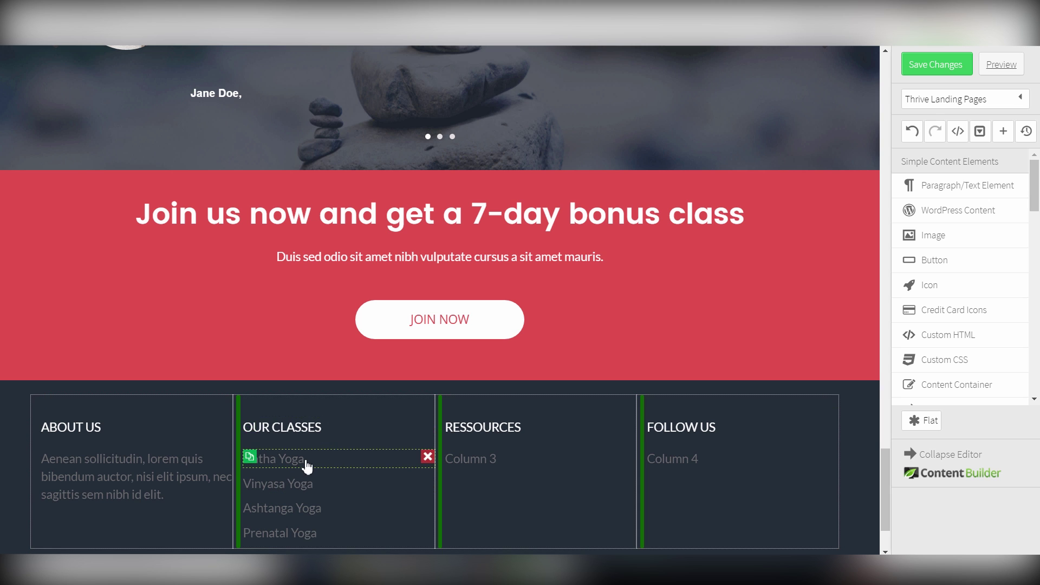
Check the link options for the "Hatha Yoga" text and close them without inserting a link
left_click(313, 461)
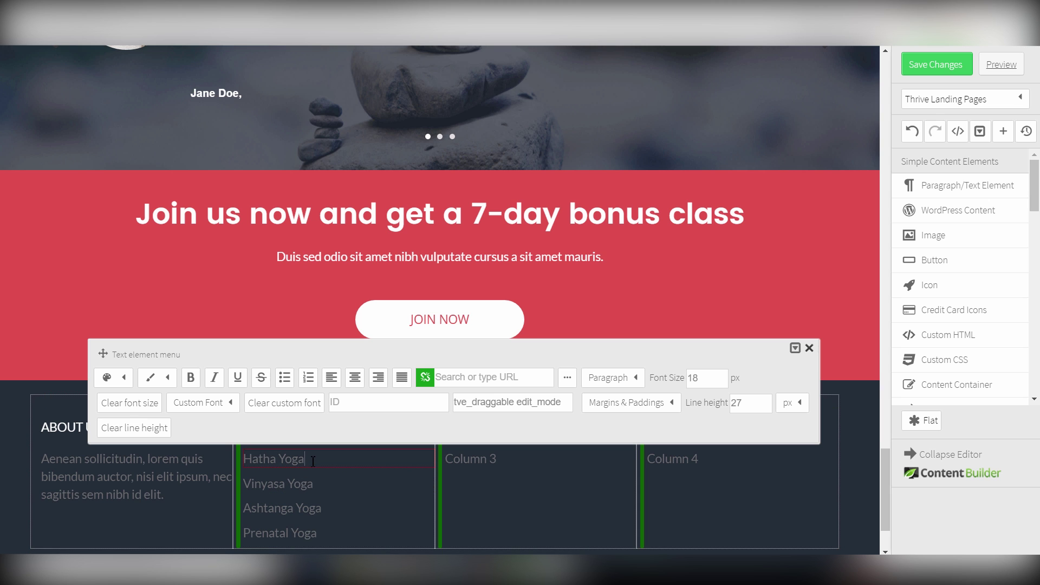
left_click_drag(313, 461, 239, 459)
left_click(465, 379)
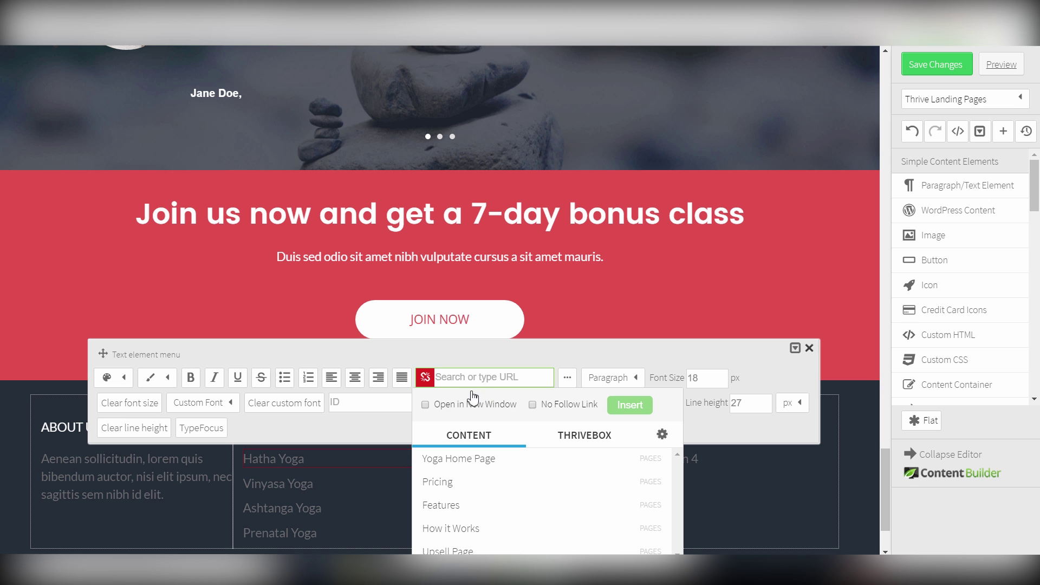
left_click(796, 348)
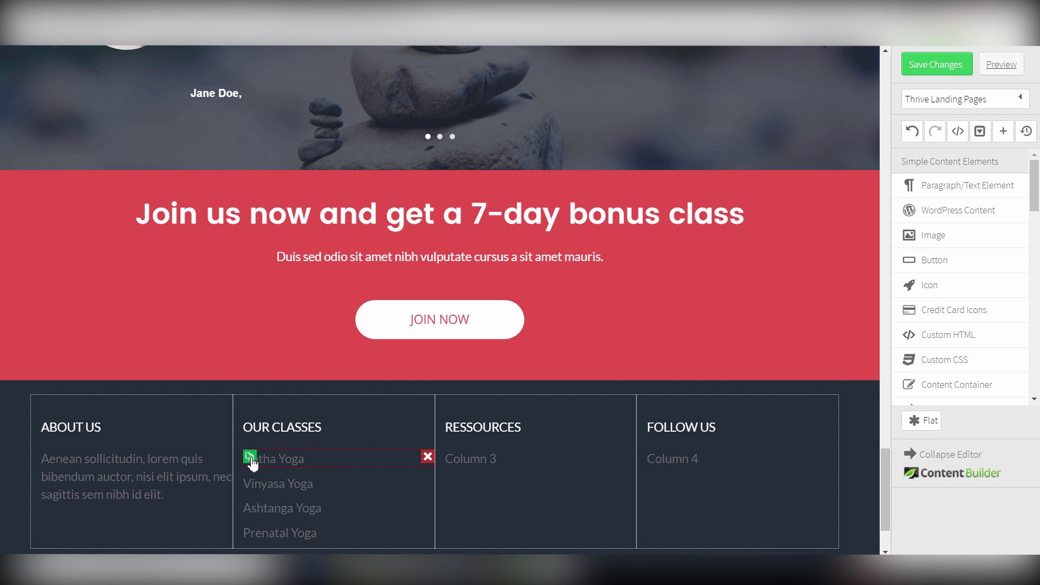
Copy the "Hatha Yoga" line below "RESSOURCES" in place of the placeholder text and change it to "Blog"
left_click_drag(252, 462, 477, 456)
left_click(629, 491)
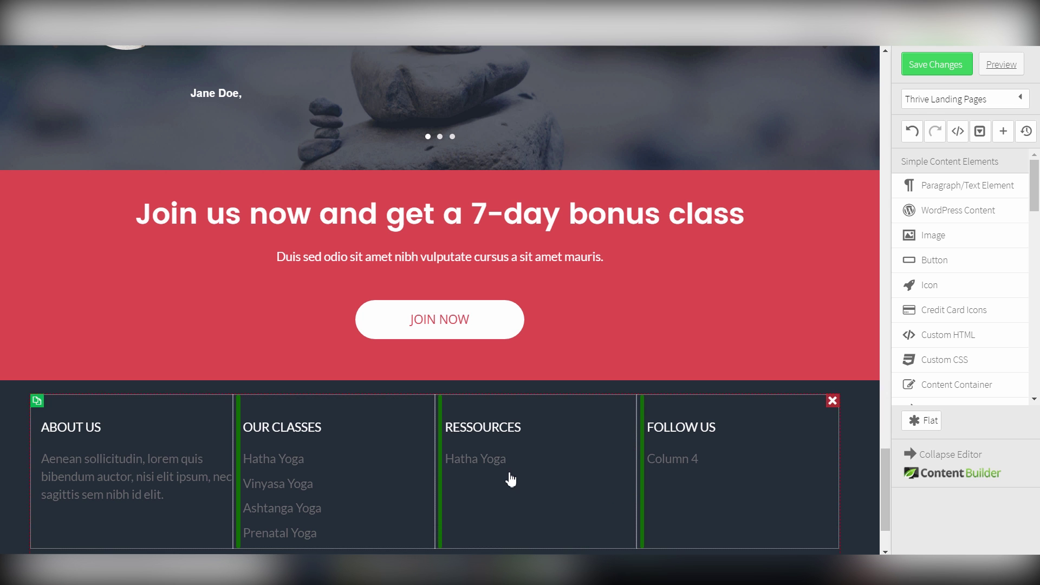
left_click(512, 461)
left_click_drag(512, 460, 455, 461)
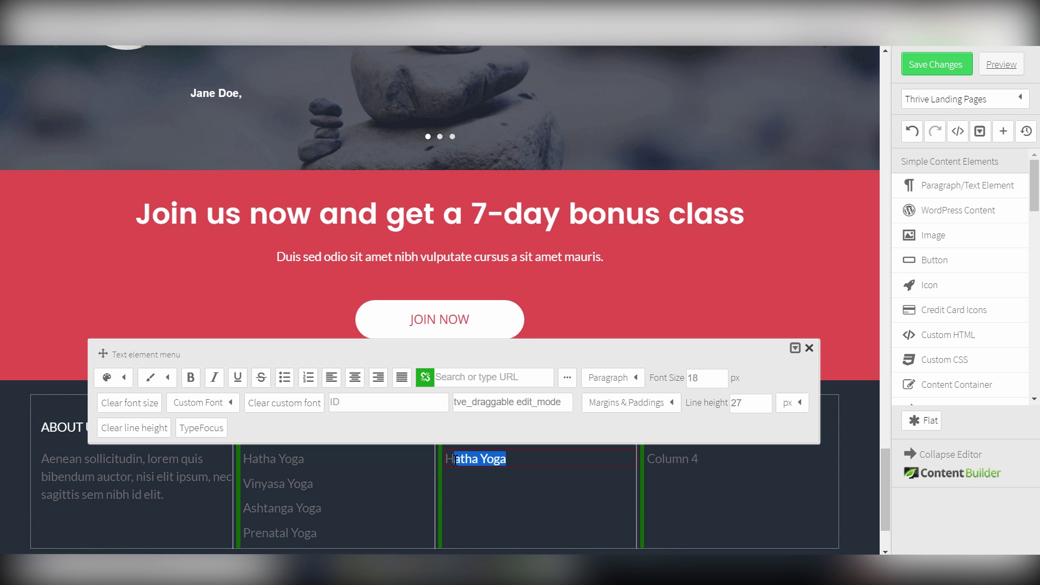
left_click(515, 464)
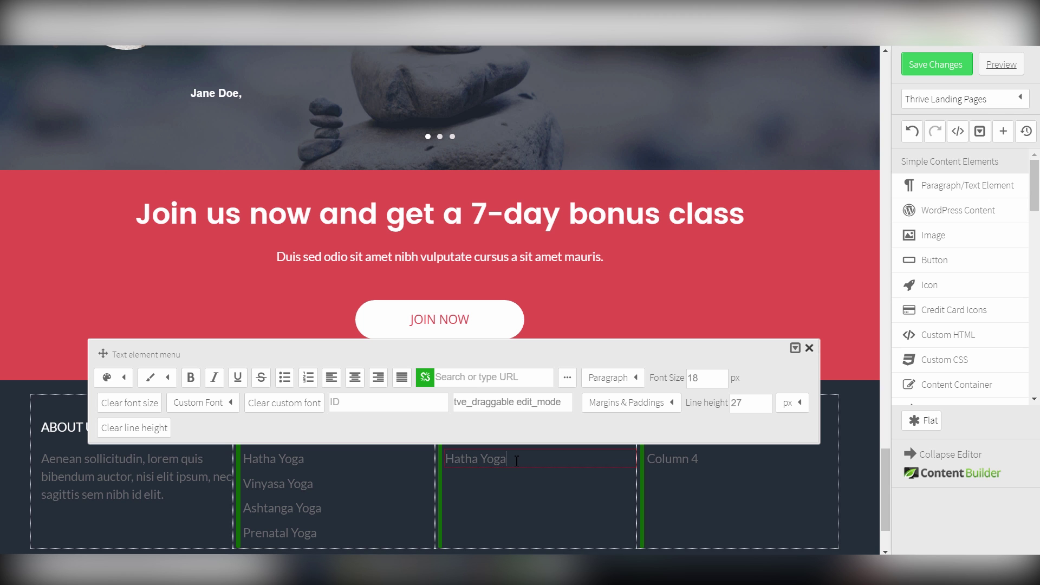
left_click_drag(515, 461, 436, 464)
type("Blog")
Add the lines "Free Guide" and "Video Classes" below "Blog" in the RESSOURCES column
key("BackSpace")
key("BackSpace")
key("BackSpace")
key("BackSpace")
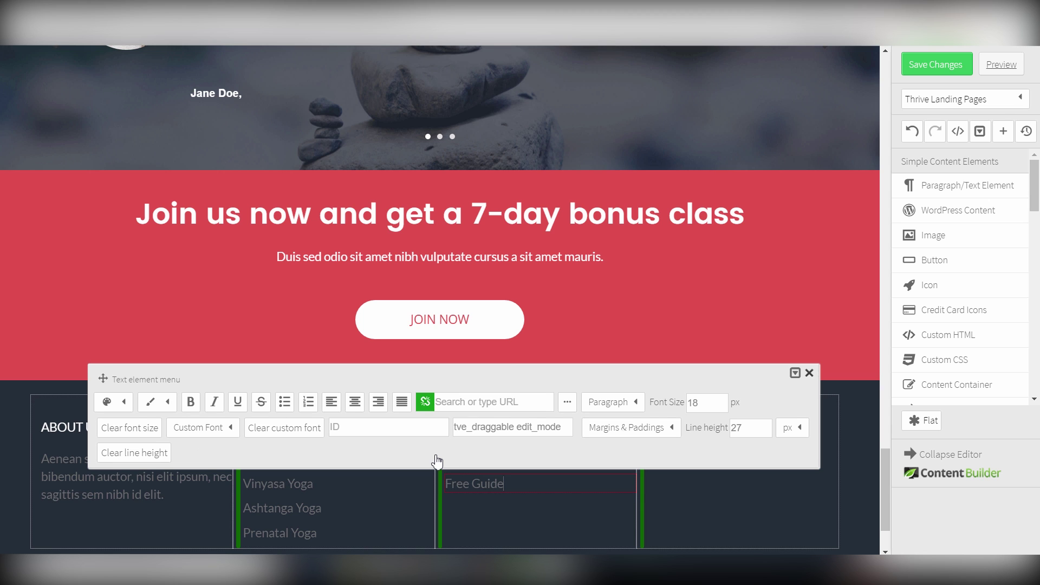
key("BackSpace")
key("BackSpace")
key("BackSpace")
key("BackSpace")
key("BackSpace")
key("BackSpace")
key("BackSpace")
key("BackSpace")
key("BackSpace")
key("BackSpace")
type("Video")
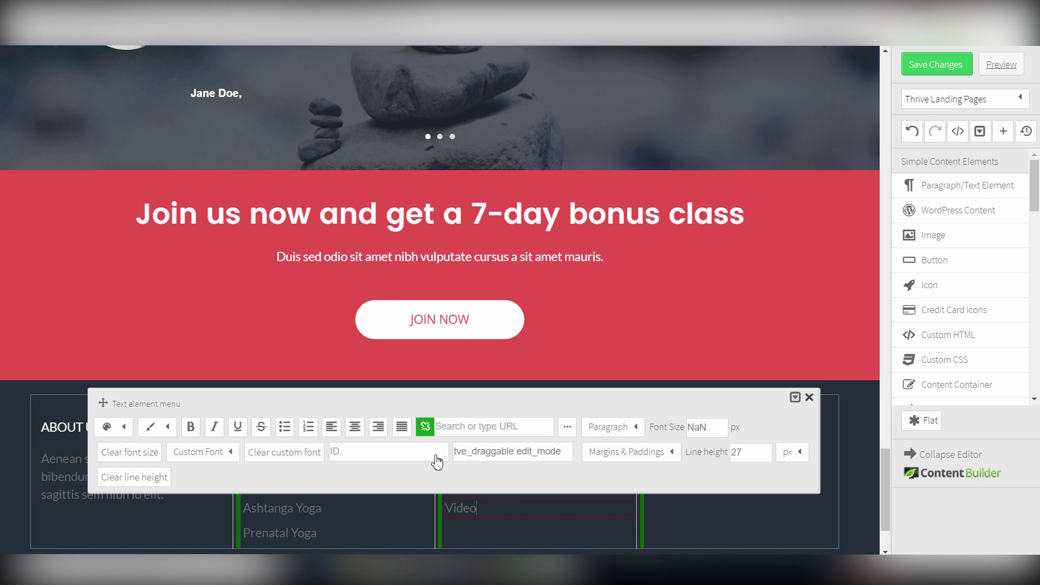
type(" Classes")
left_click(538, 542)
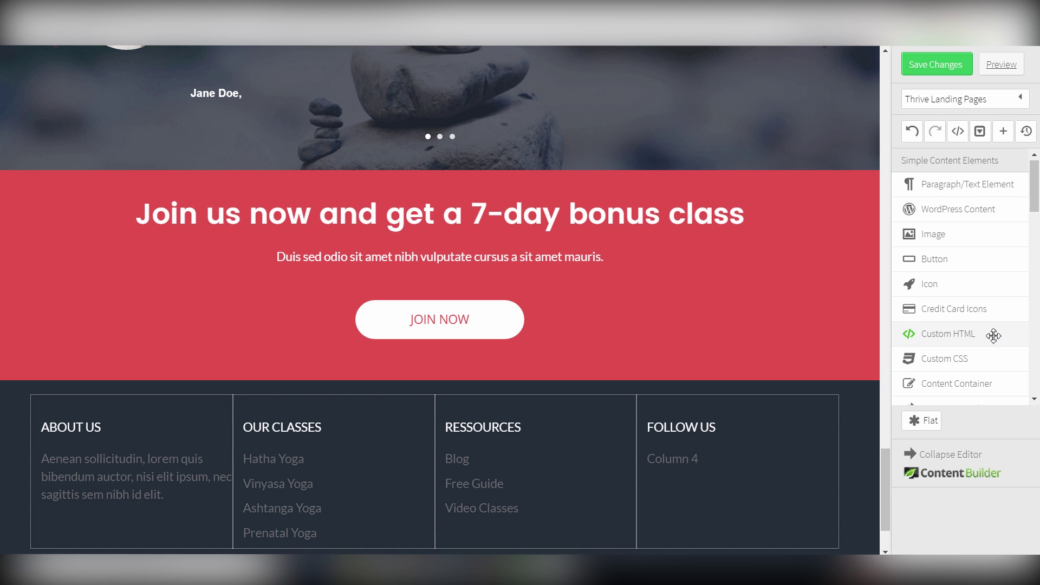
Add social share buttons with the default design below the "FOLLOW US" heading in the footer's fourth column
scroll(994, 336, "down", 5)
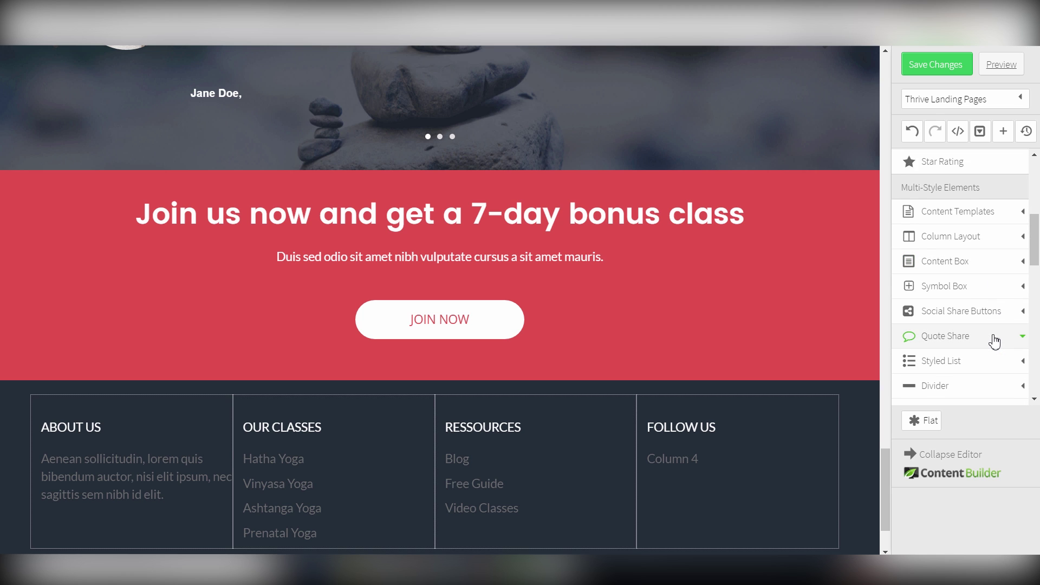
scroll(994, 341, "down", 3)
left_click(997, 248)
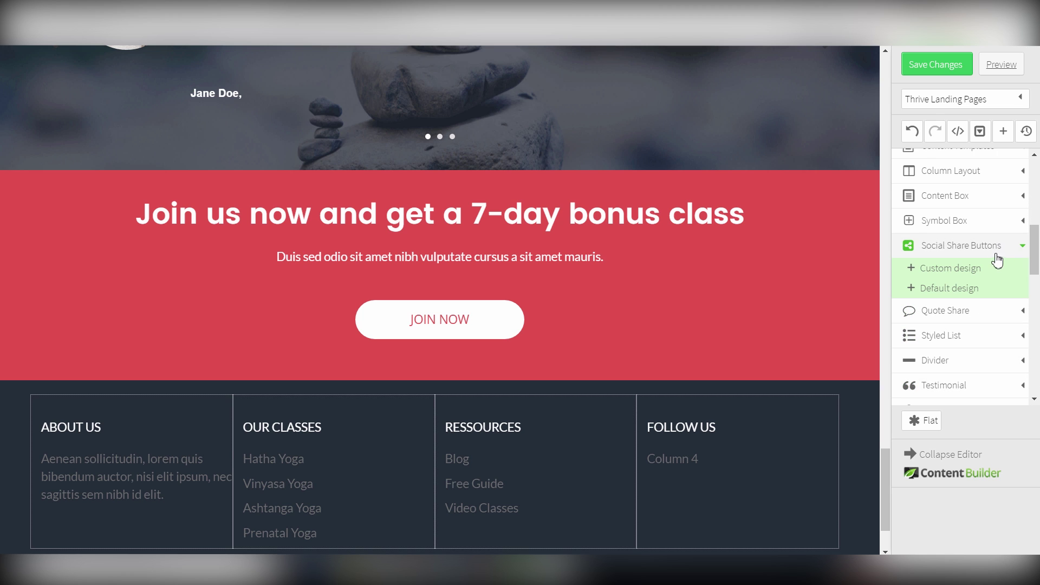
left_click_drag(961, 290, 696, 439)
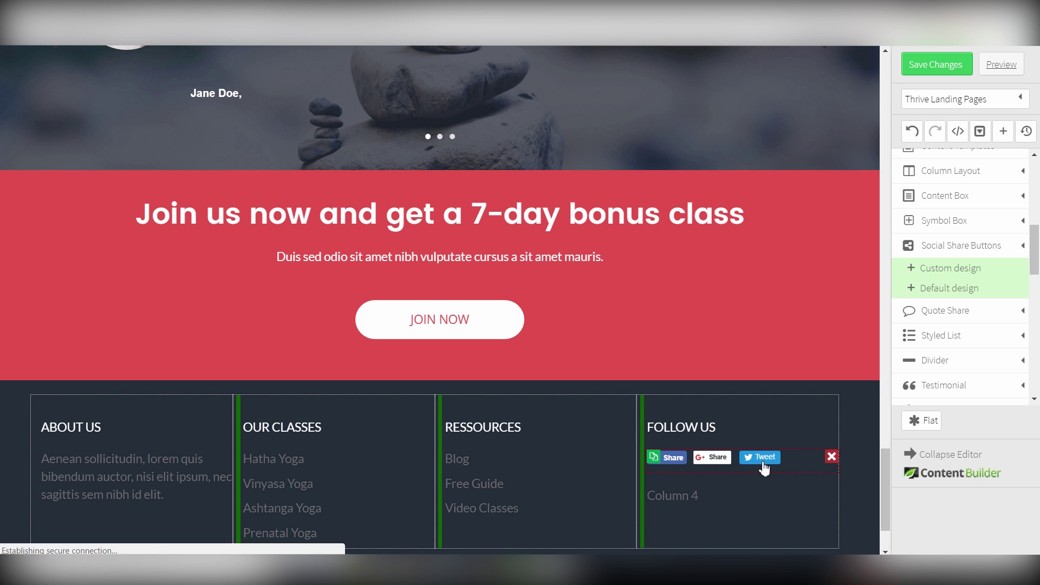
Set the footer's social buttons to Facebook like and Twitter follow only, disabling Facebook share, Twitter tweet and Google share
left_click(806, 472)
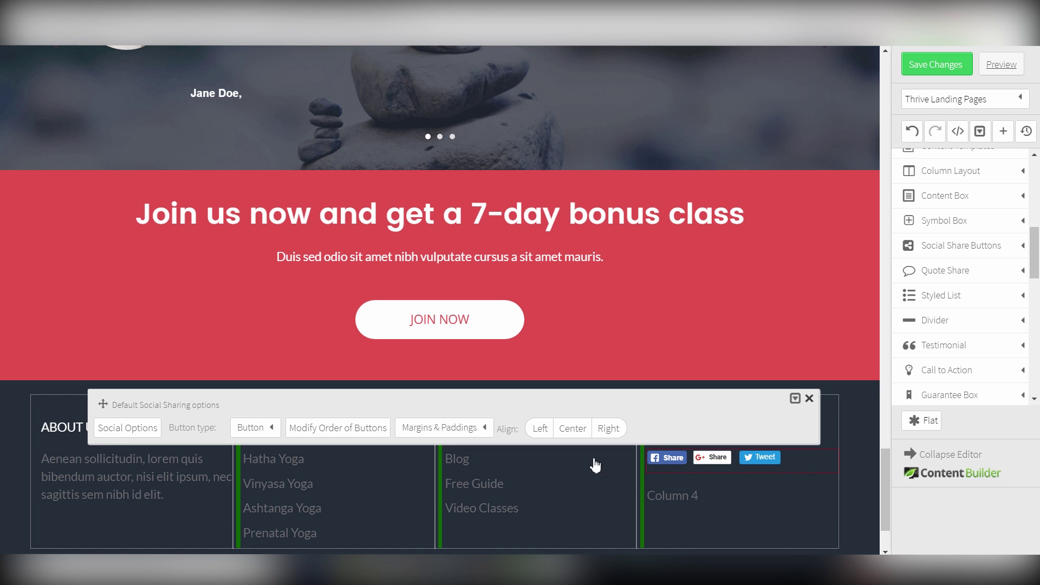
left_click(145, 432)
left_click(277, 243)
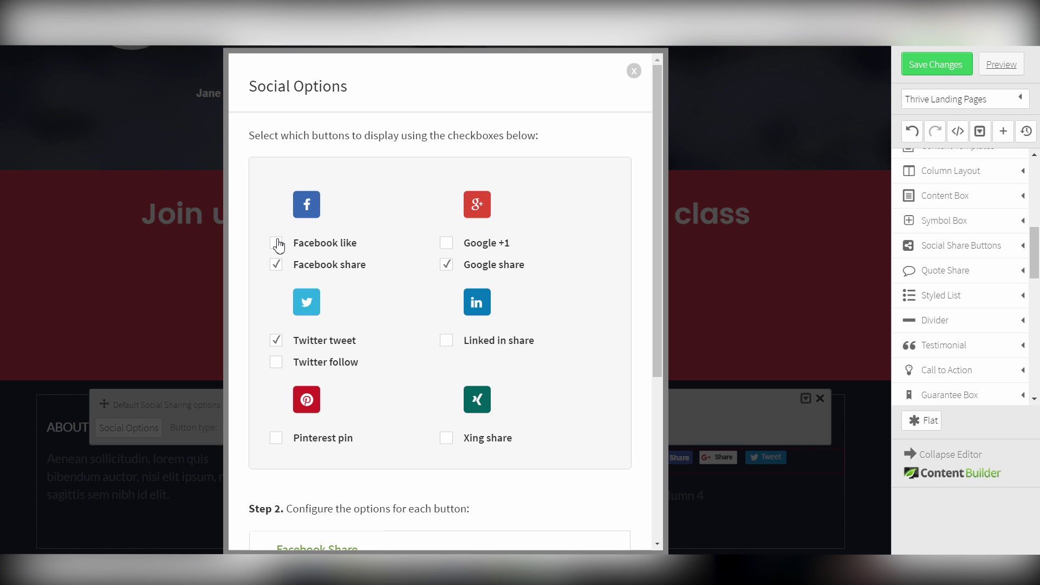
left_click(277, 265)
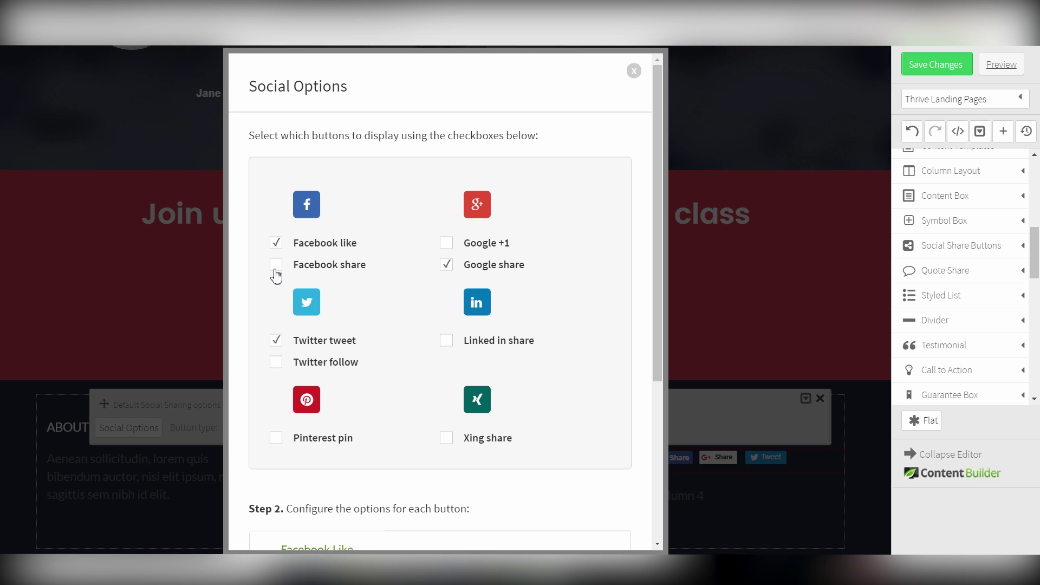
left_click(276, 340)
left_click(278, 365)
left_click(447, 266)
Set the Twitter Follow button's user to "thrivethemes" and save the social options
scroll(585, 272, "down", 5)
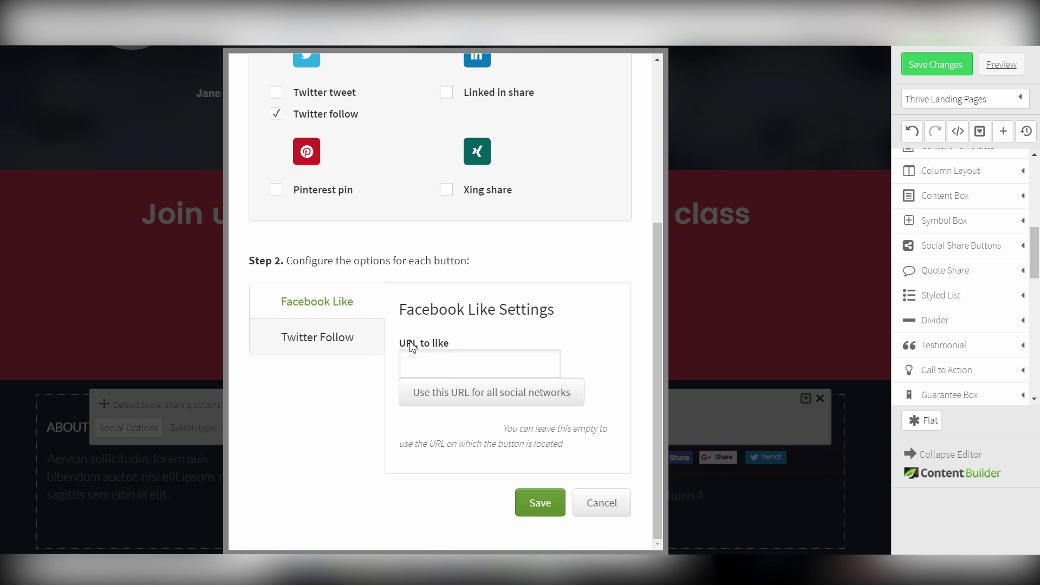
left_click(332, 344)
scroll(504, 342, "down", 4)
left_click(461, 327)
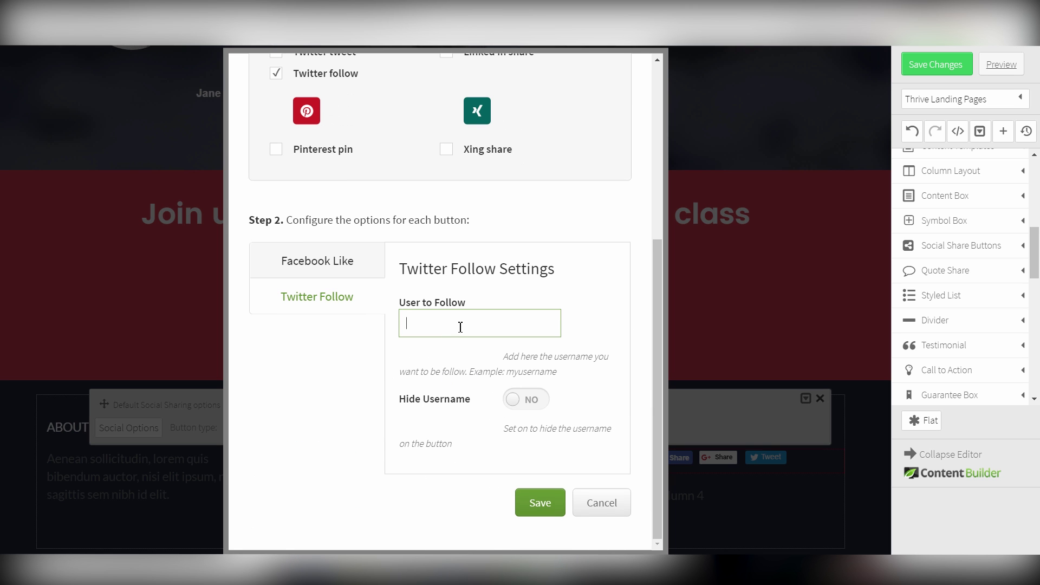
type("thrivethemes")
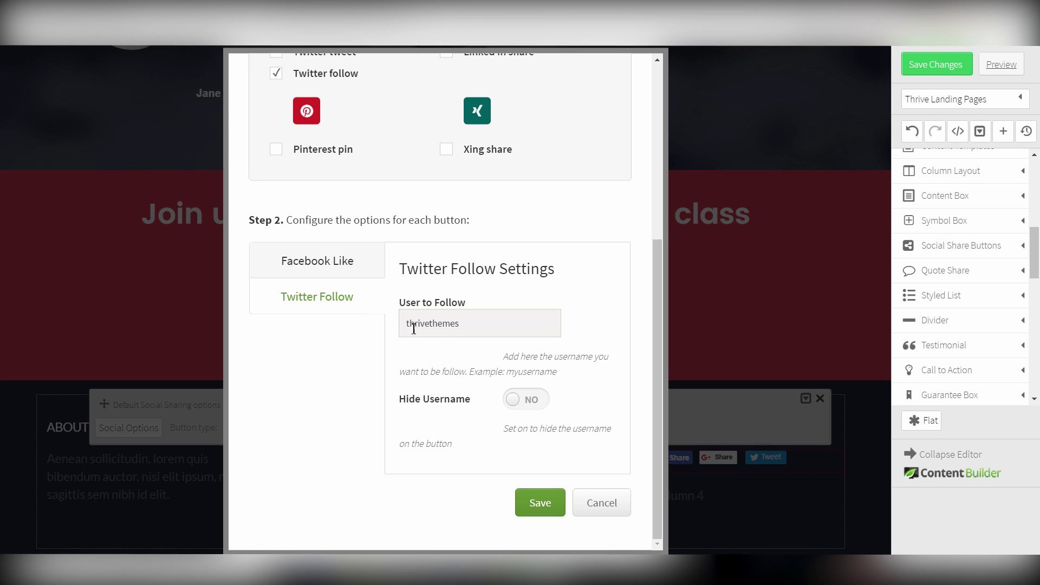
left_click(544, 506)
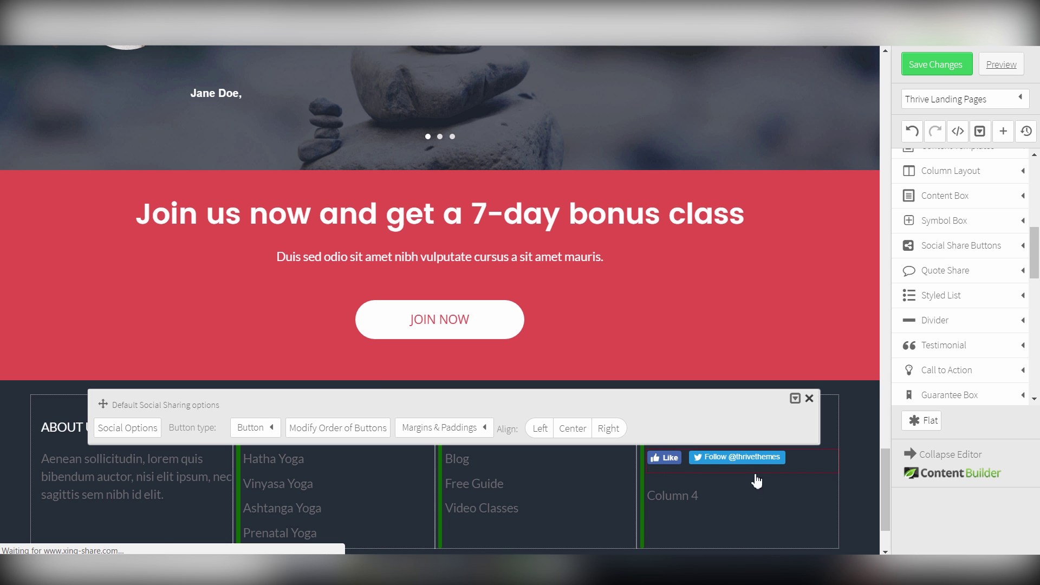
Delete the "Column 4" placeholder text below the social buttons
left_click(858, 455)
left_click(828, 496)
Insert a page section between the four-column footer and the DISCLAIMER link
scroll(759, 509, "down", 2)
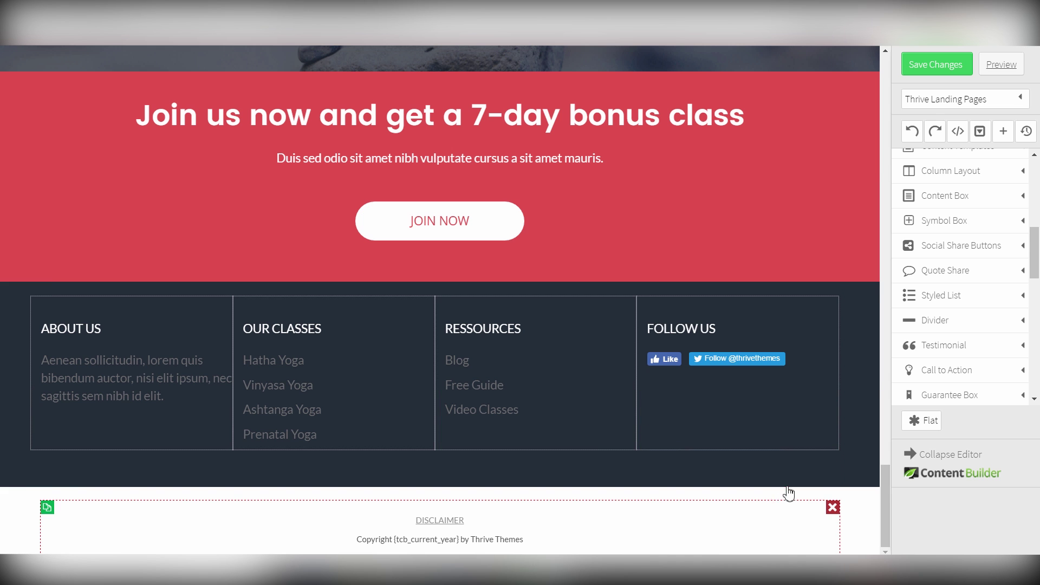
scroll(980, 338, "down", 5)
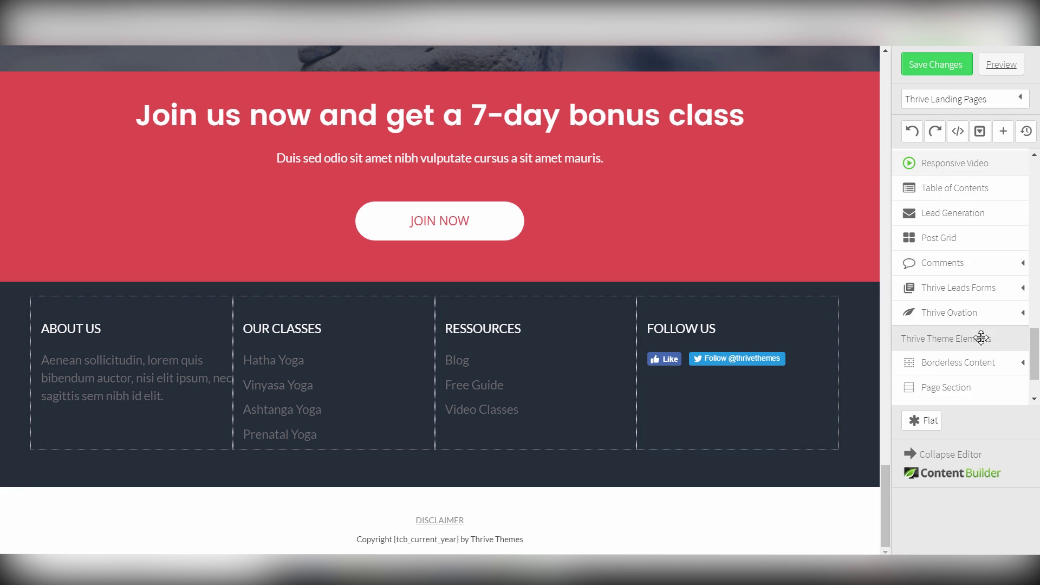
left_click_drag(958, 316, 369, 489)
Set the new page section's background colour to a near-black navy, darker than the footer above it
left_click(14, 506)
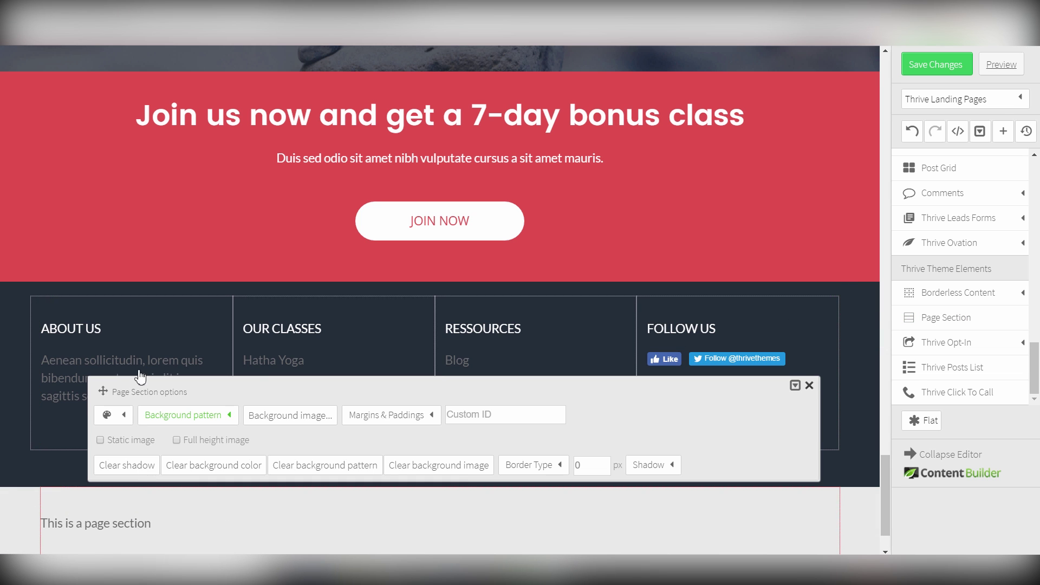
left_click(129, 419)
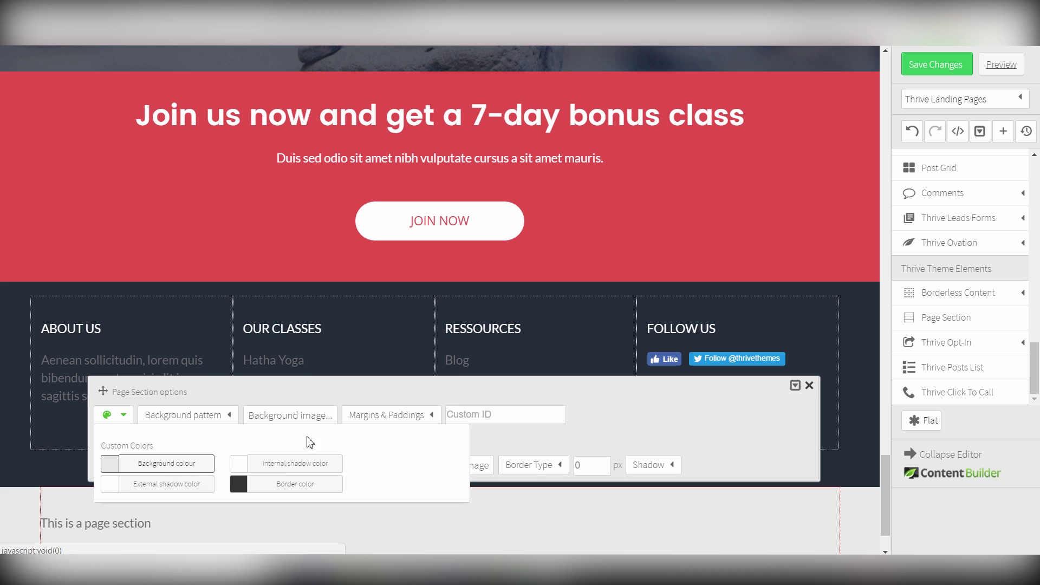
left_click(169, 466)
left_click(394, 367)
left_click(437, 459)
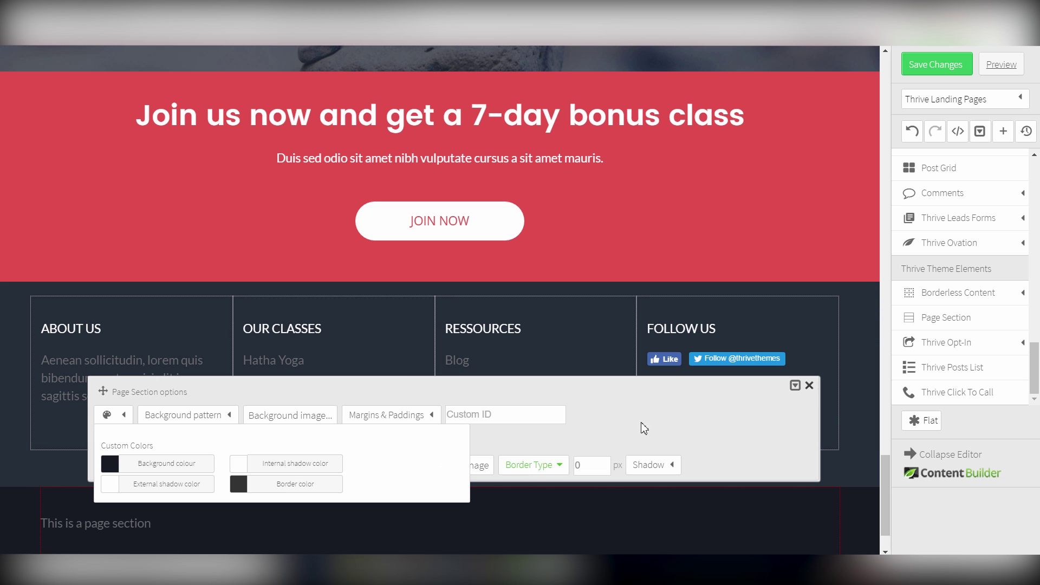
left_click(810, 385)
Move the DISCLAIMER link and copyright line into the near-black section and delete its "This is a page section" text
scroll(648, 499, "down", 1)
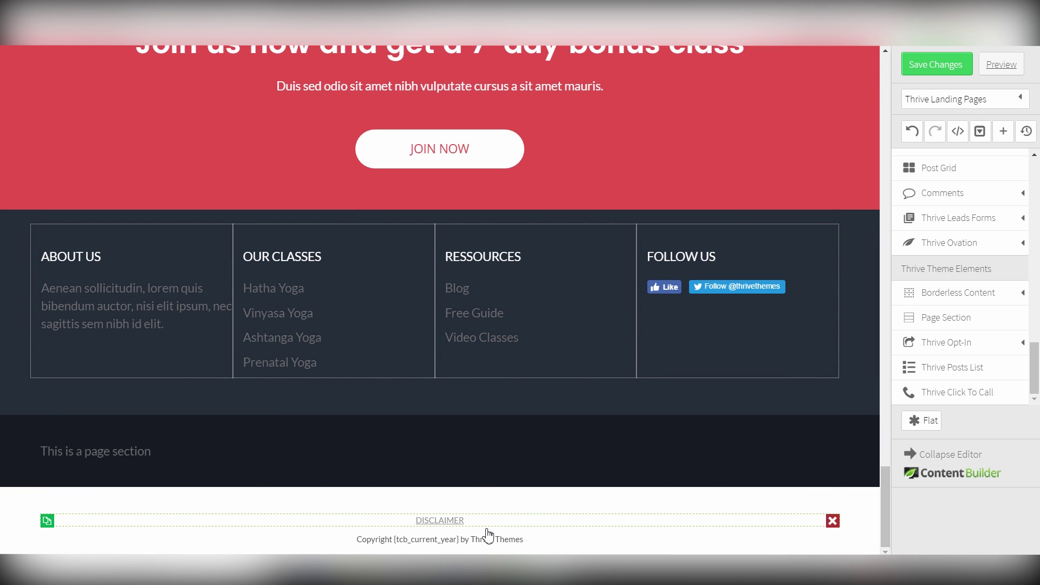
left_click_drag(511, 525, 497, 450)
left_click_drag(530, 548, 507, 460)
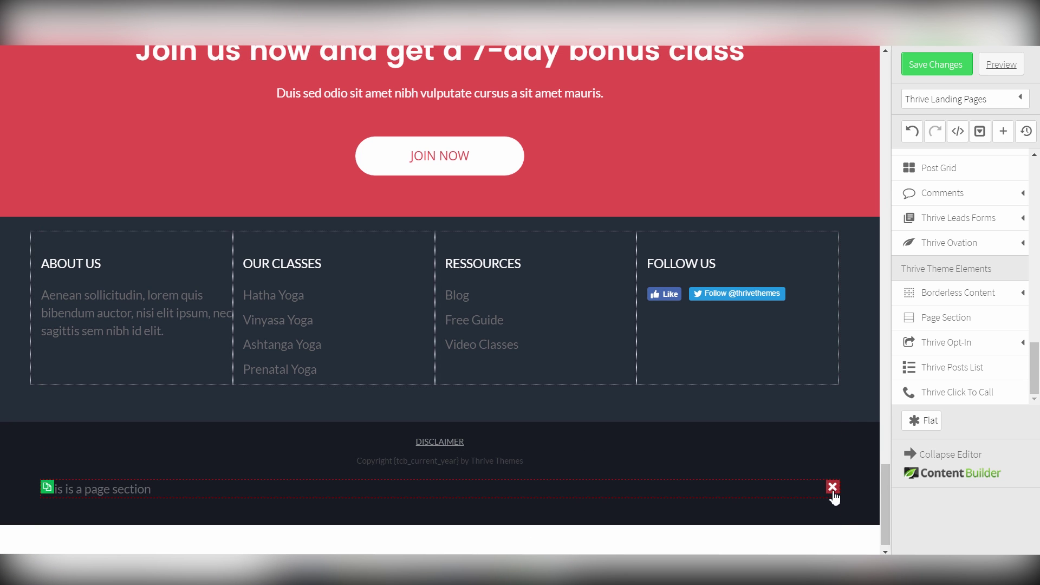
left_click(832, 492)
Save the landing page changes and open the page preview
left_click(927, 65)
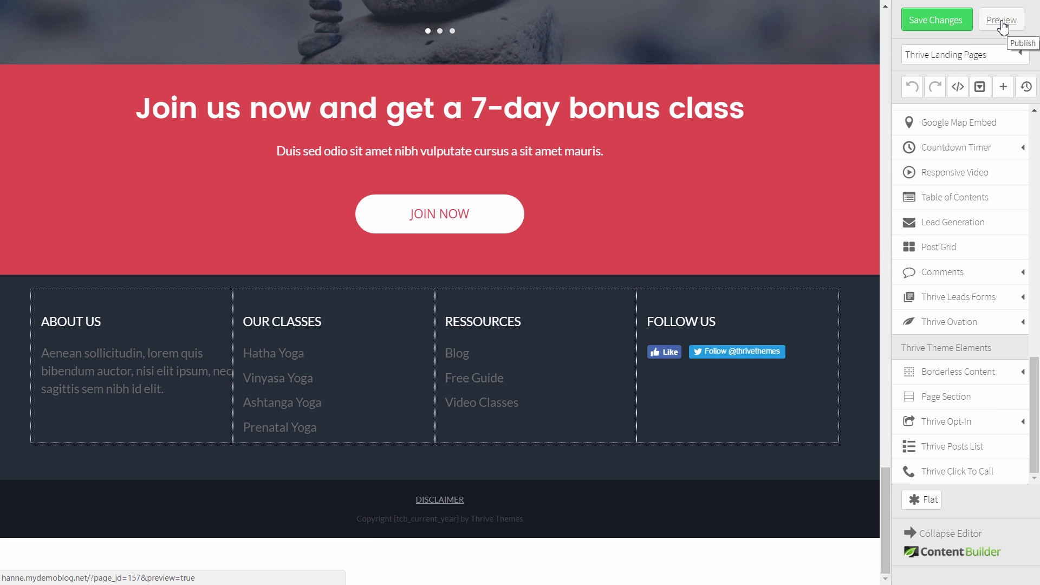
left_click(1002, 20)
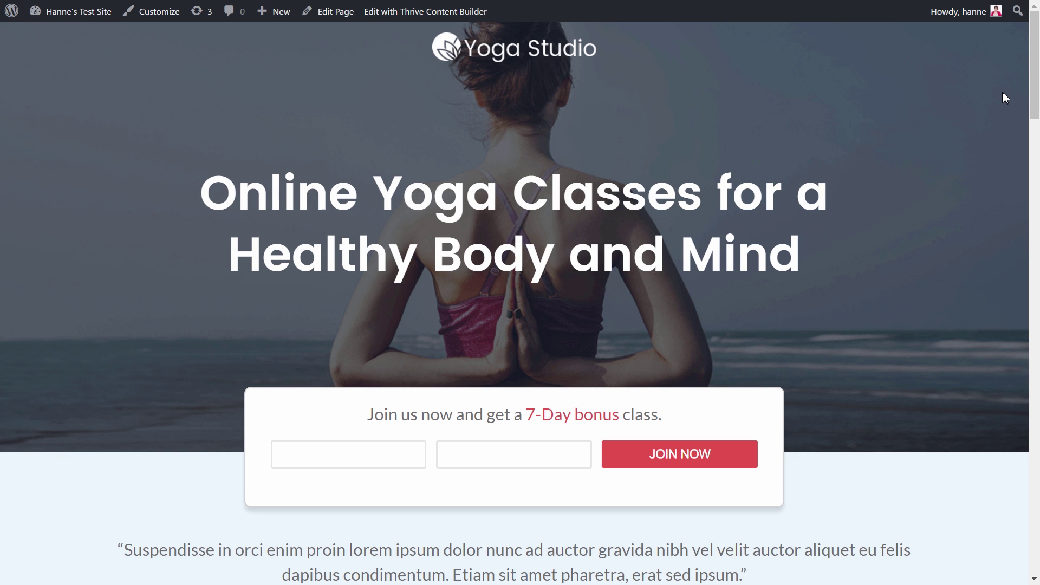
Review the previewed landing page's sections from the header down to the call to action and footer headings
scroll(1003, 96, "down", 3)
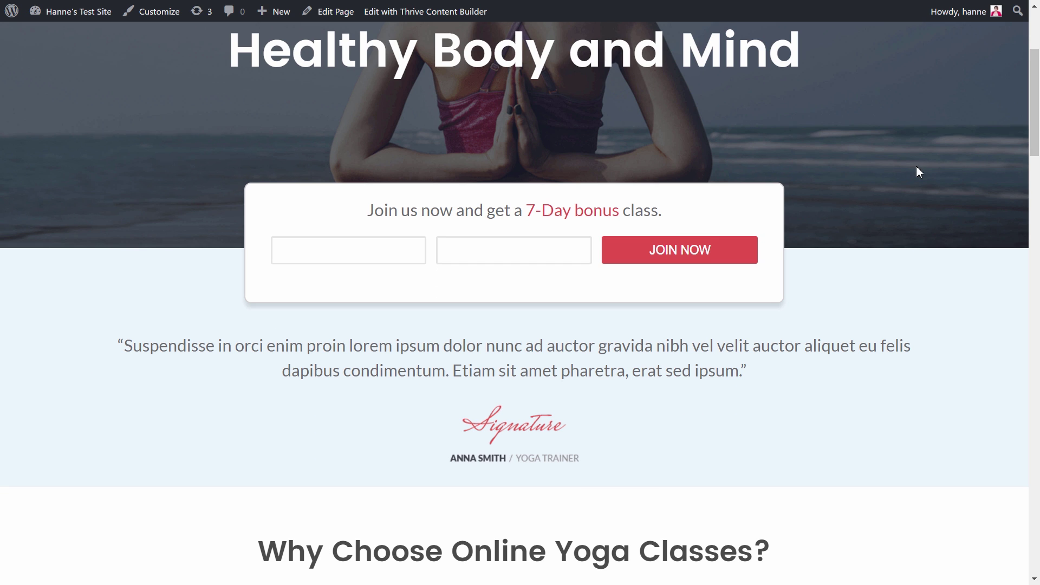
scroll(918, 168, "down", 8)
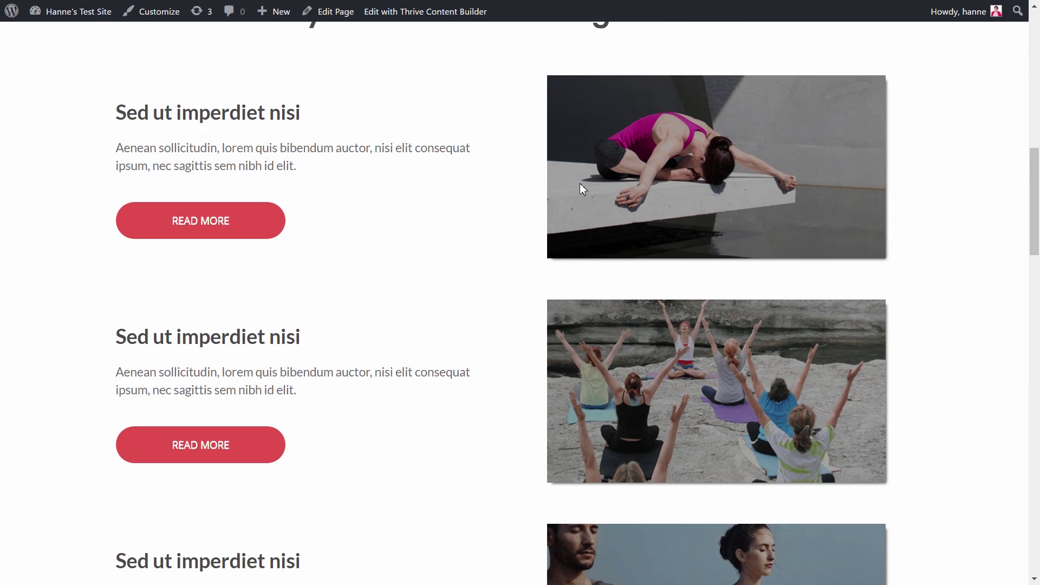
scroll(813, 203, "down", 15)
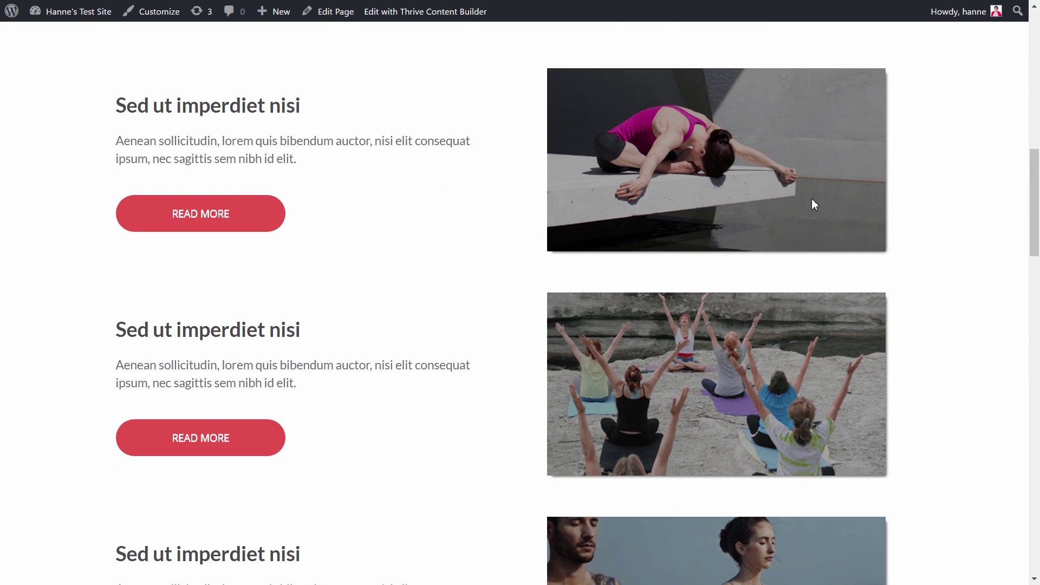
scroll(812, 199, "down", 1)
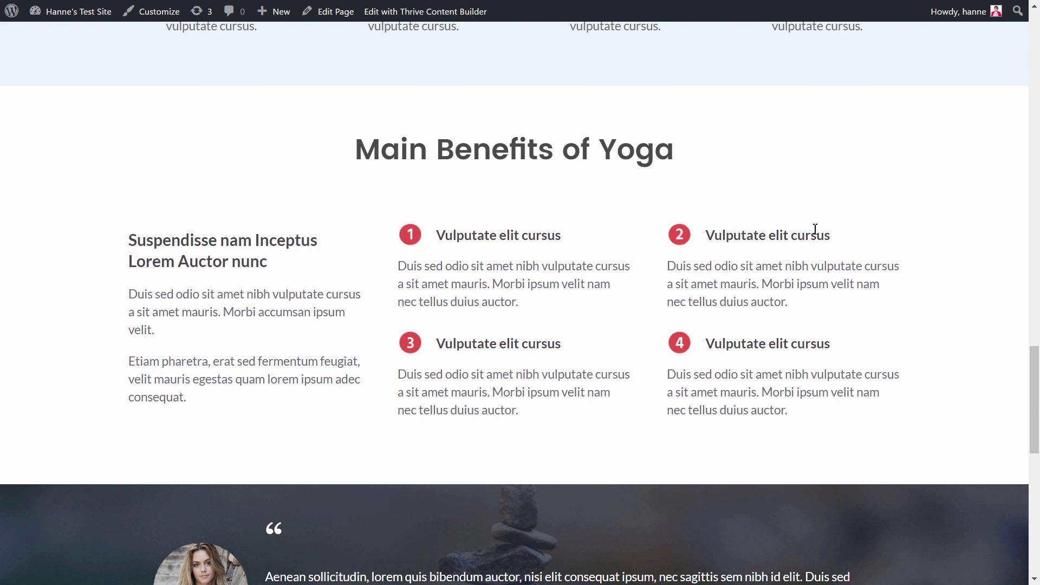
scroll(802, 187, "down", 8)
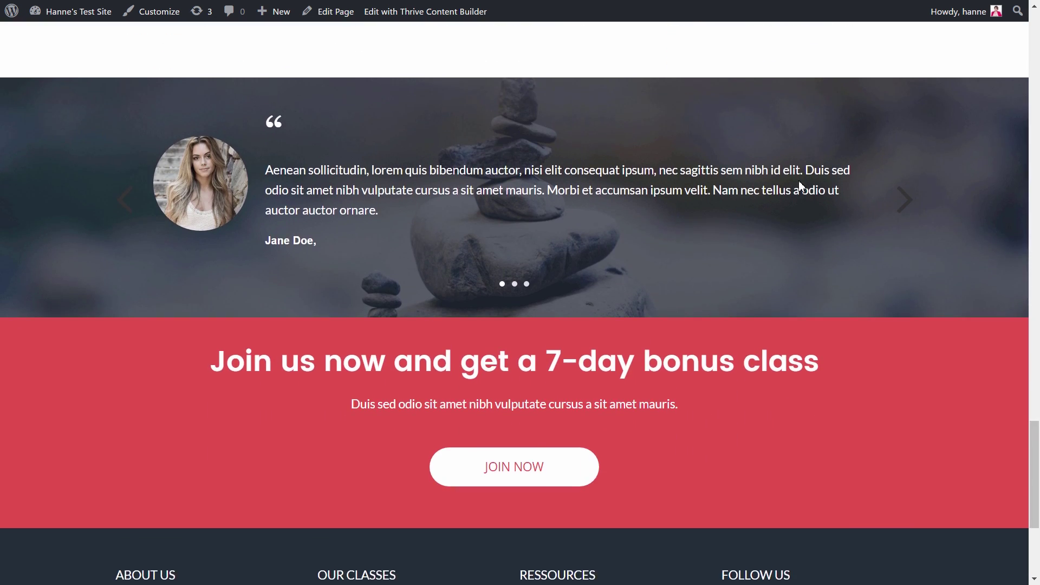
scroll(800, 183, "up", 13)
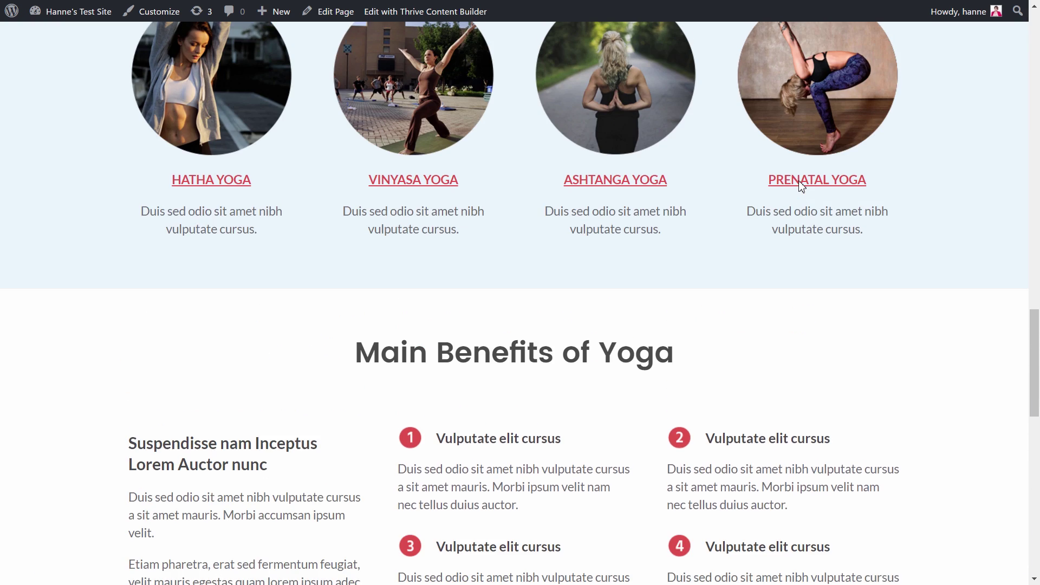
scroll(801, 187, "up", 11)
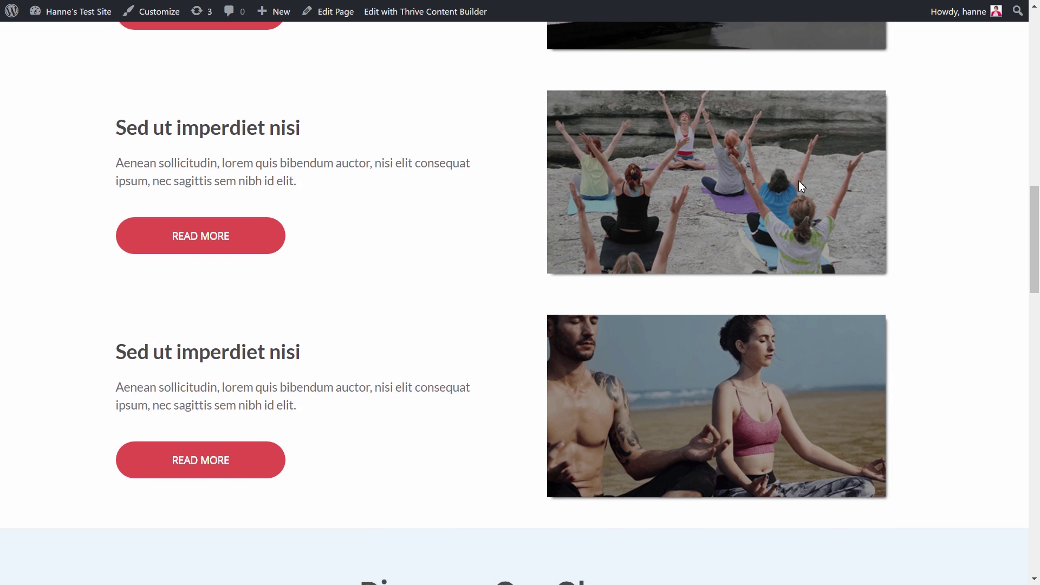
scroll(798, 180, "up", 12)
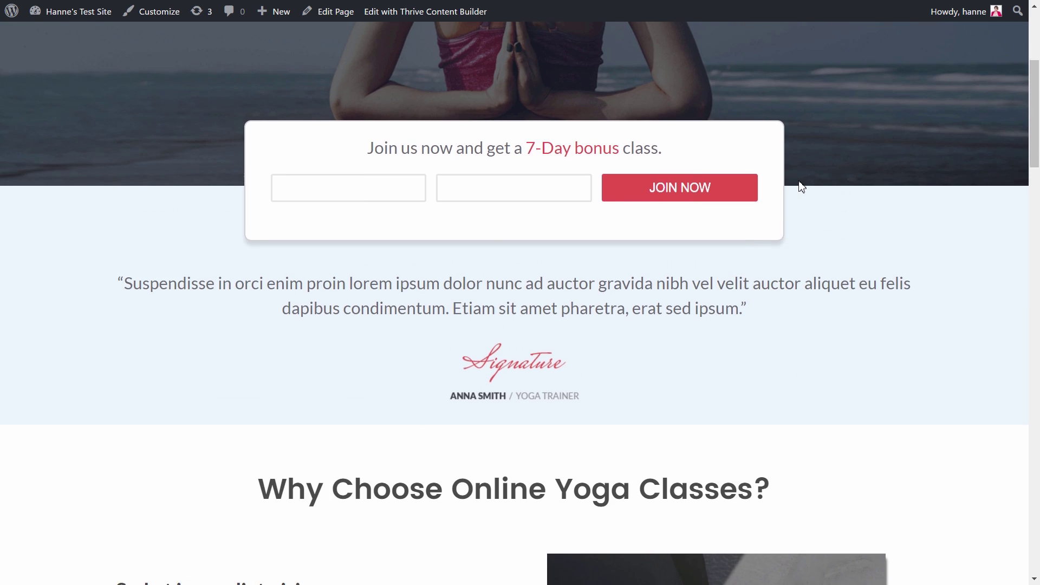
scroll(801, 182, "up", 1)
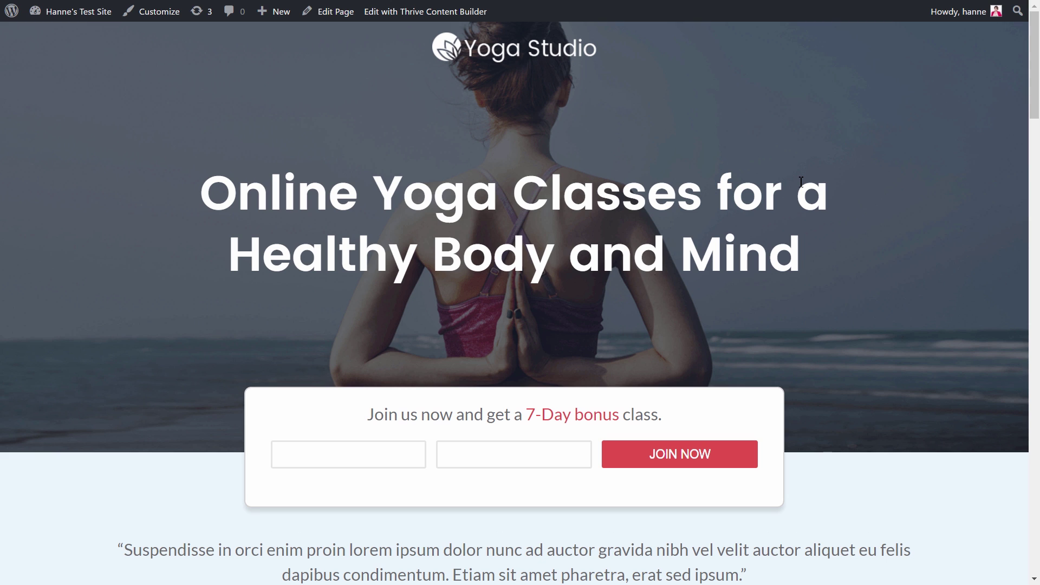